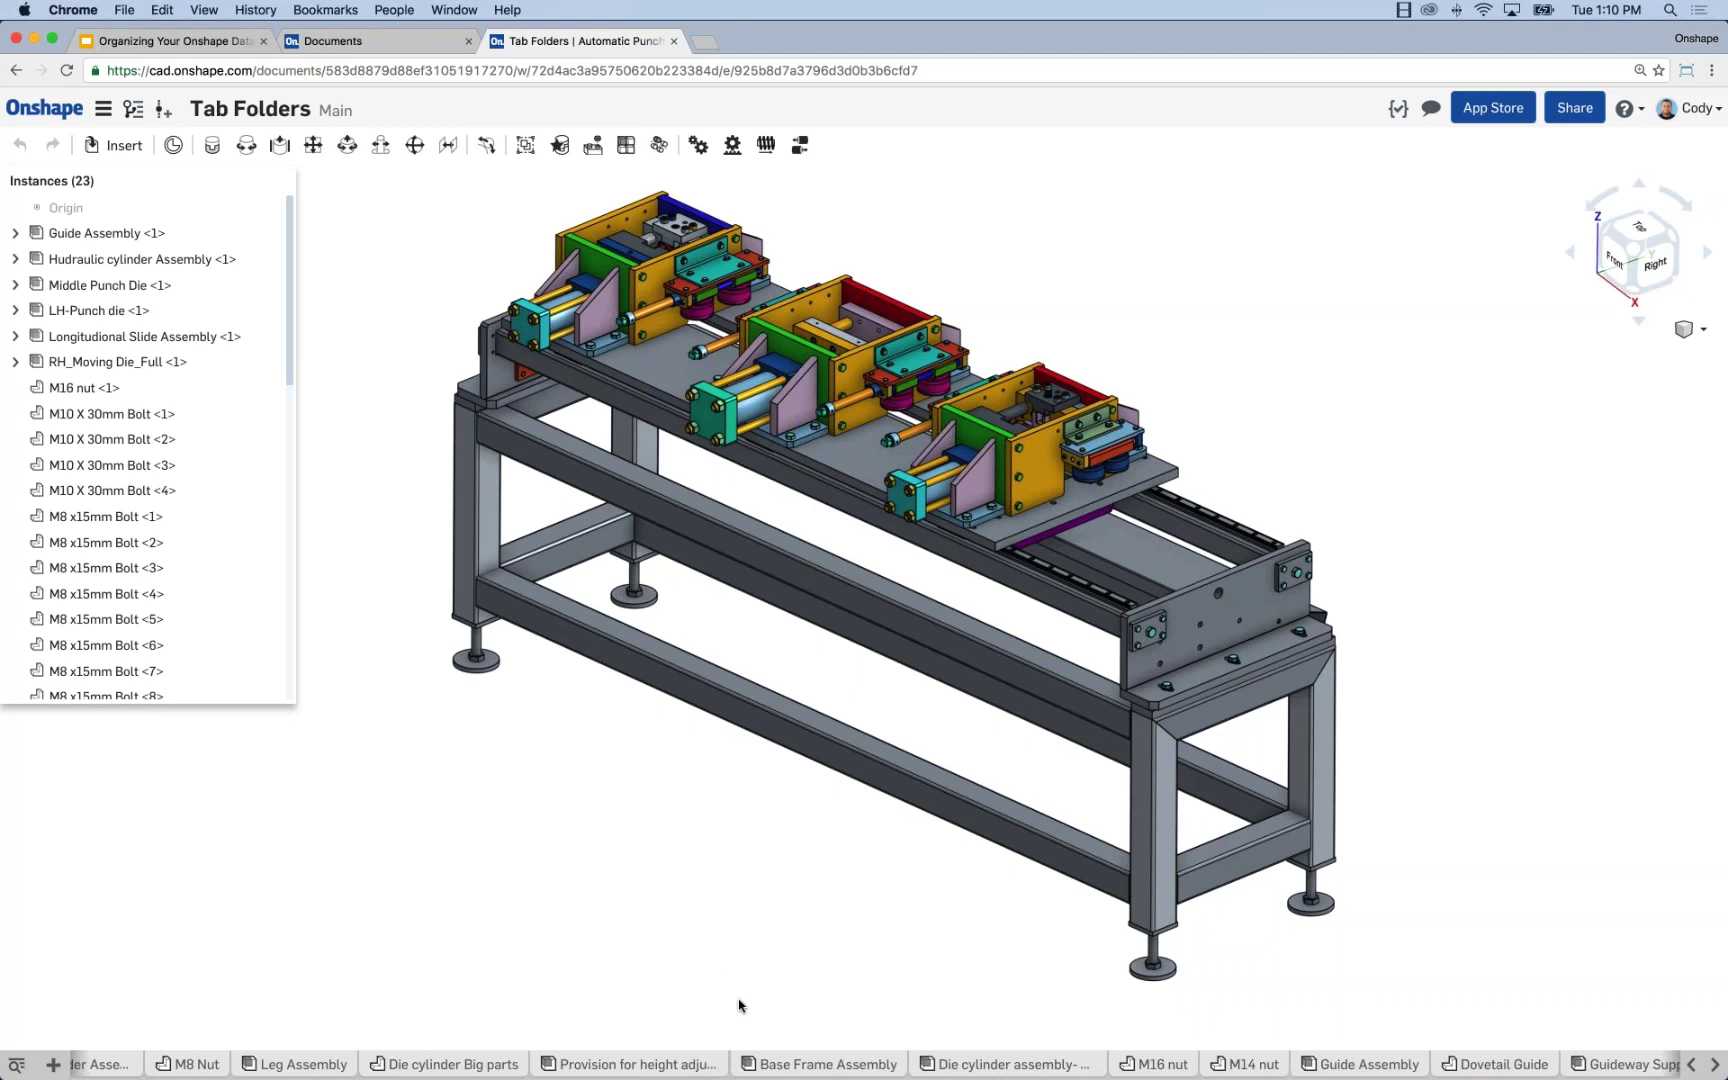
scroll(721, 985, "down", 5)
scroll(761, 789, "up", 10)
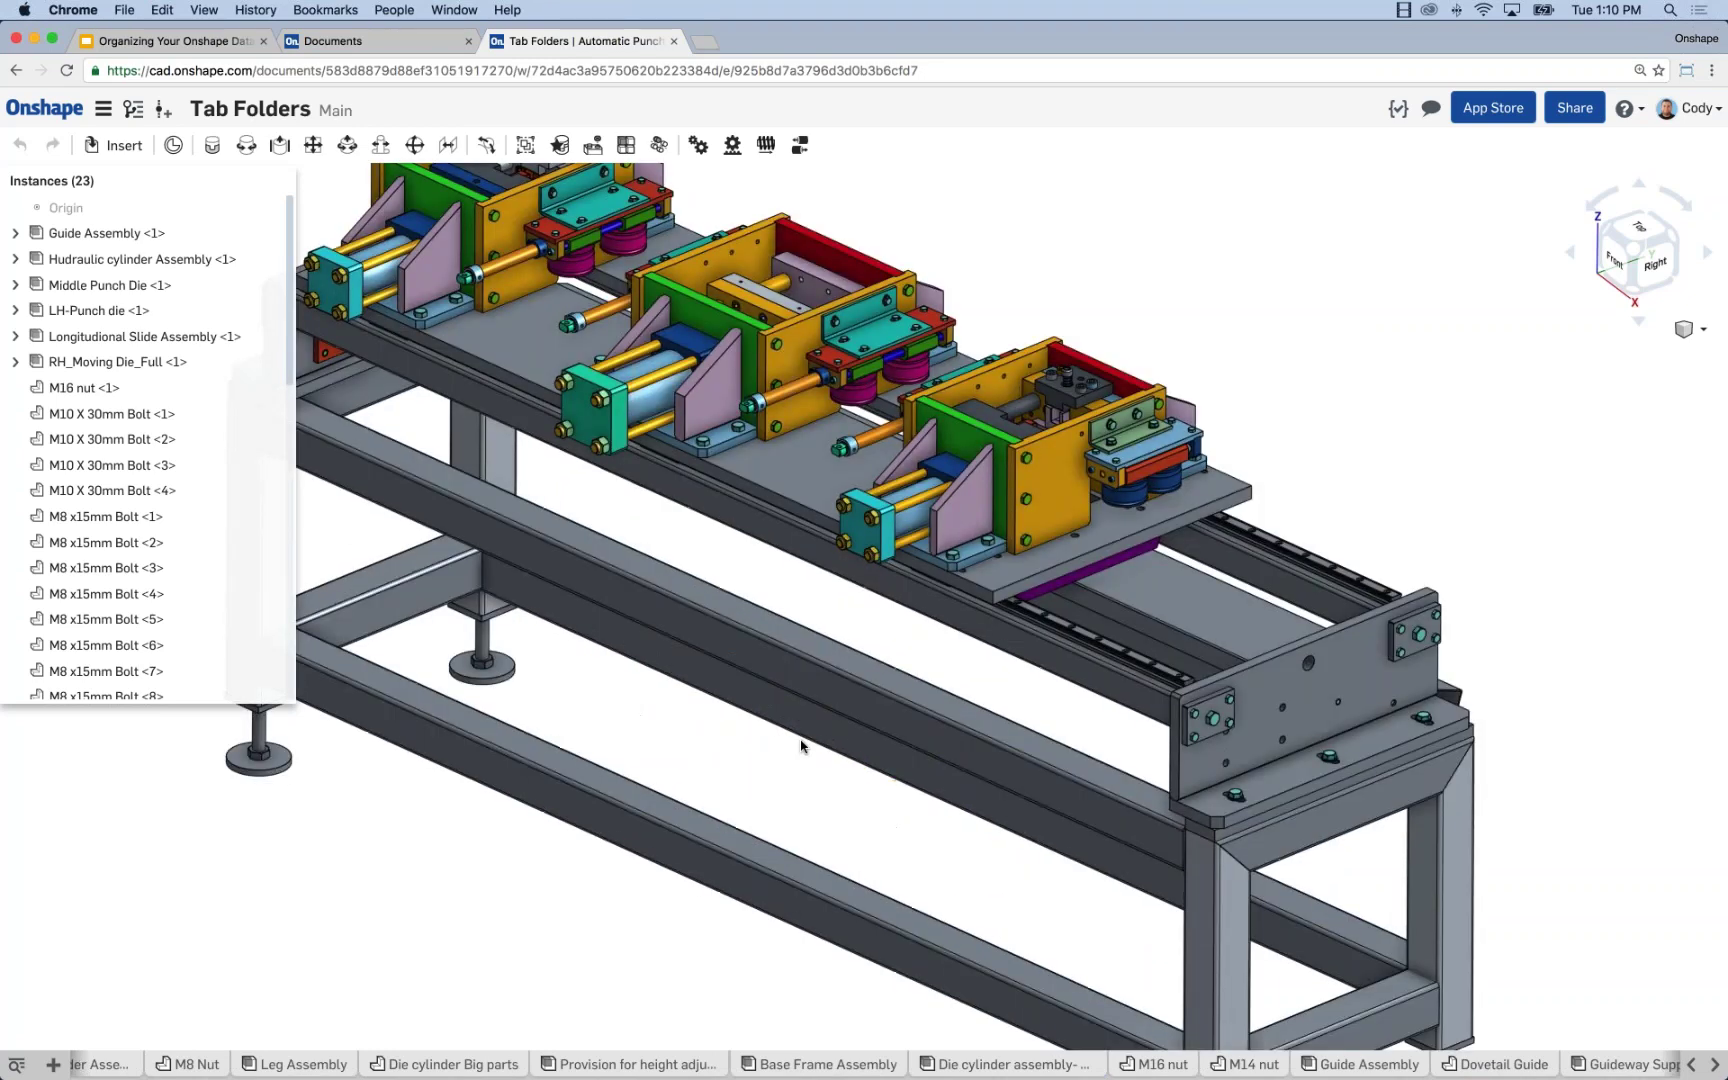
scroll(799, 750, "up", 1)
scroll(797, 749, "down", 6)
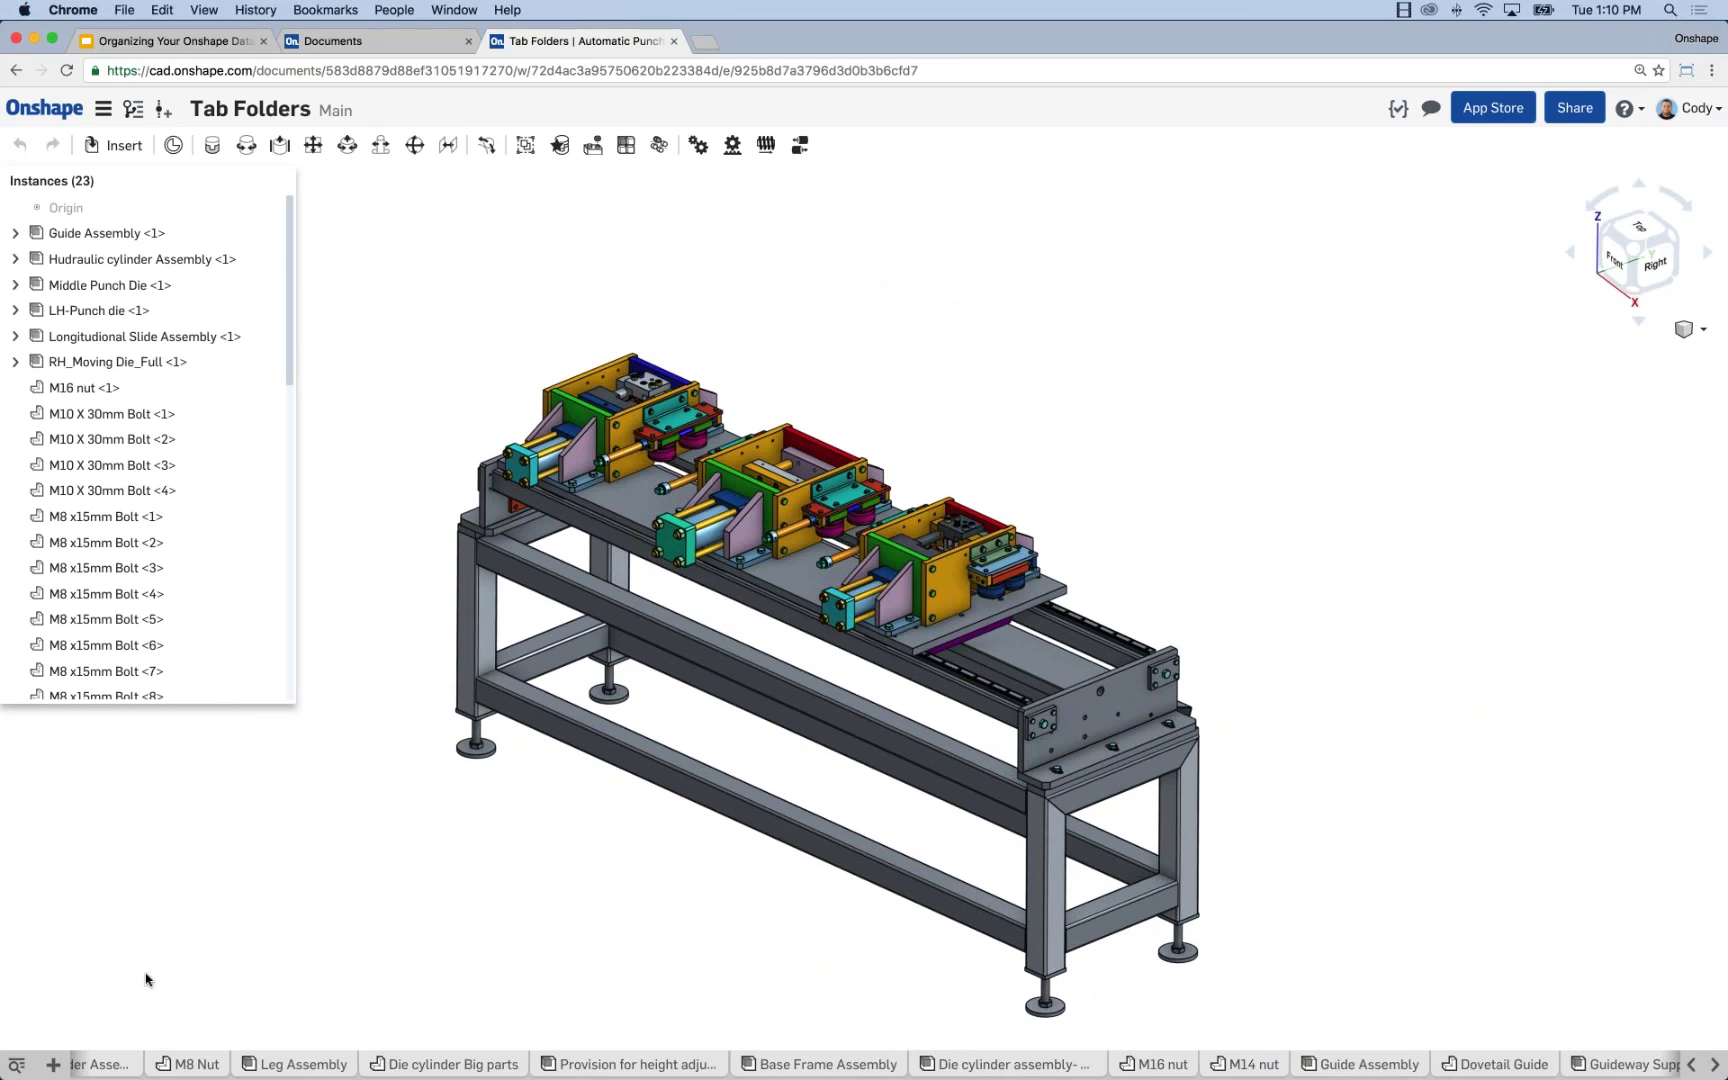
Create a new tab folder in the document and name it Parts
left_click(54, 1067)
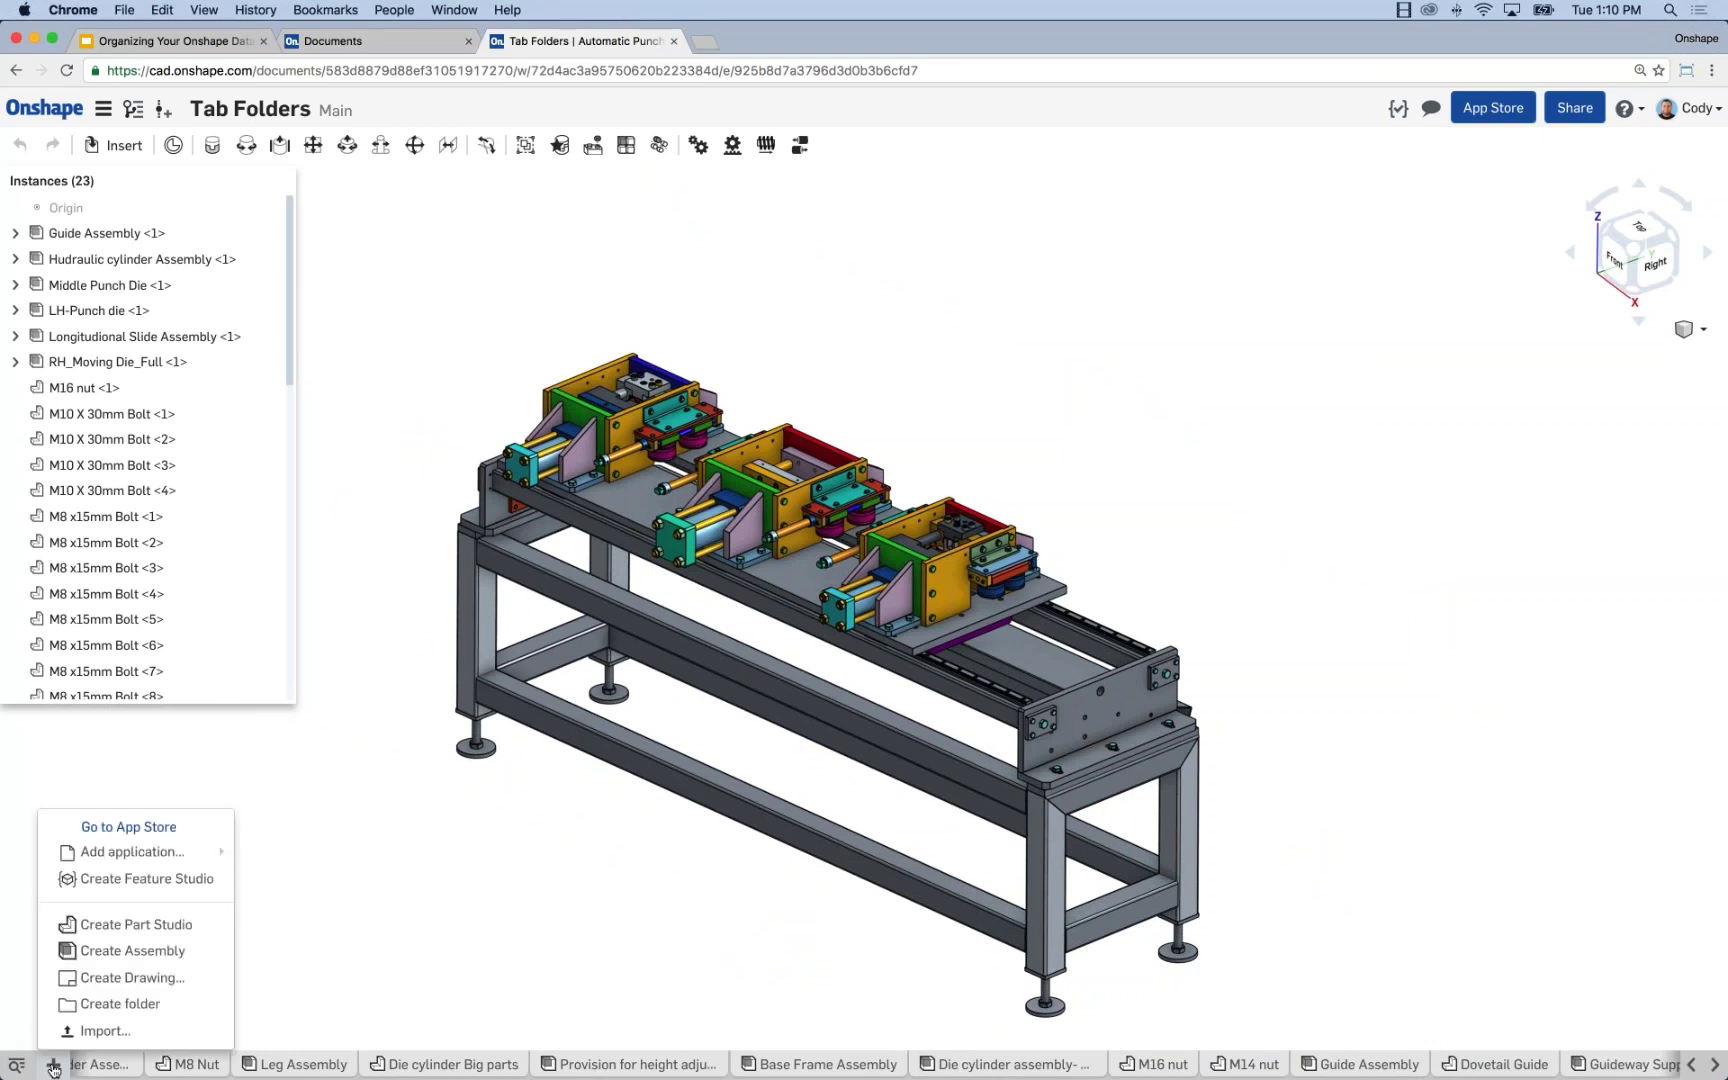
left_click(116, 1004)
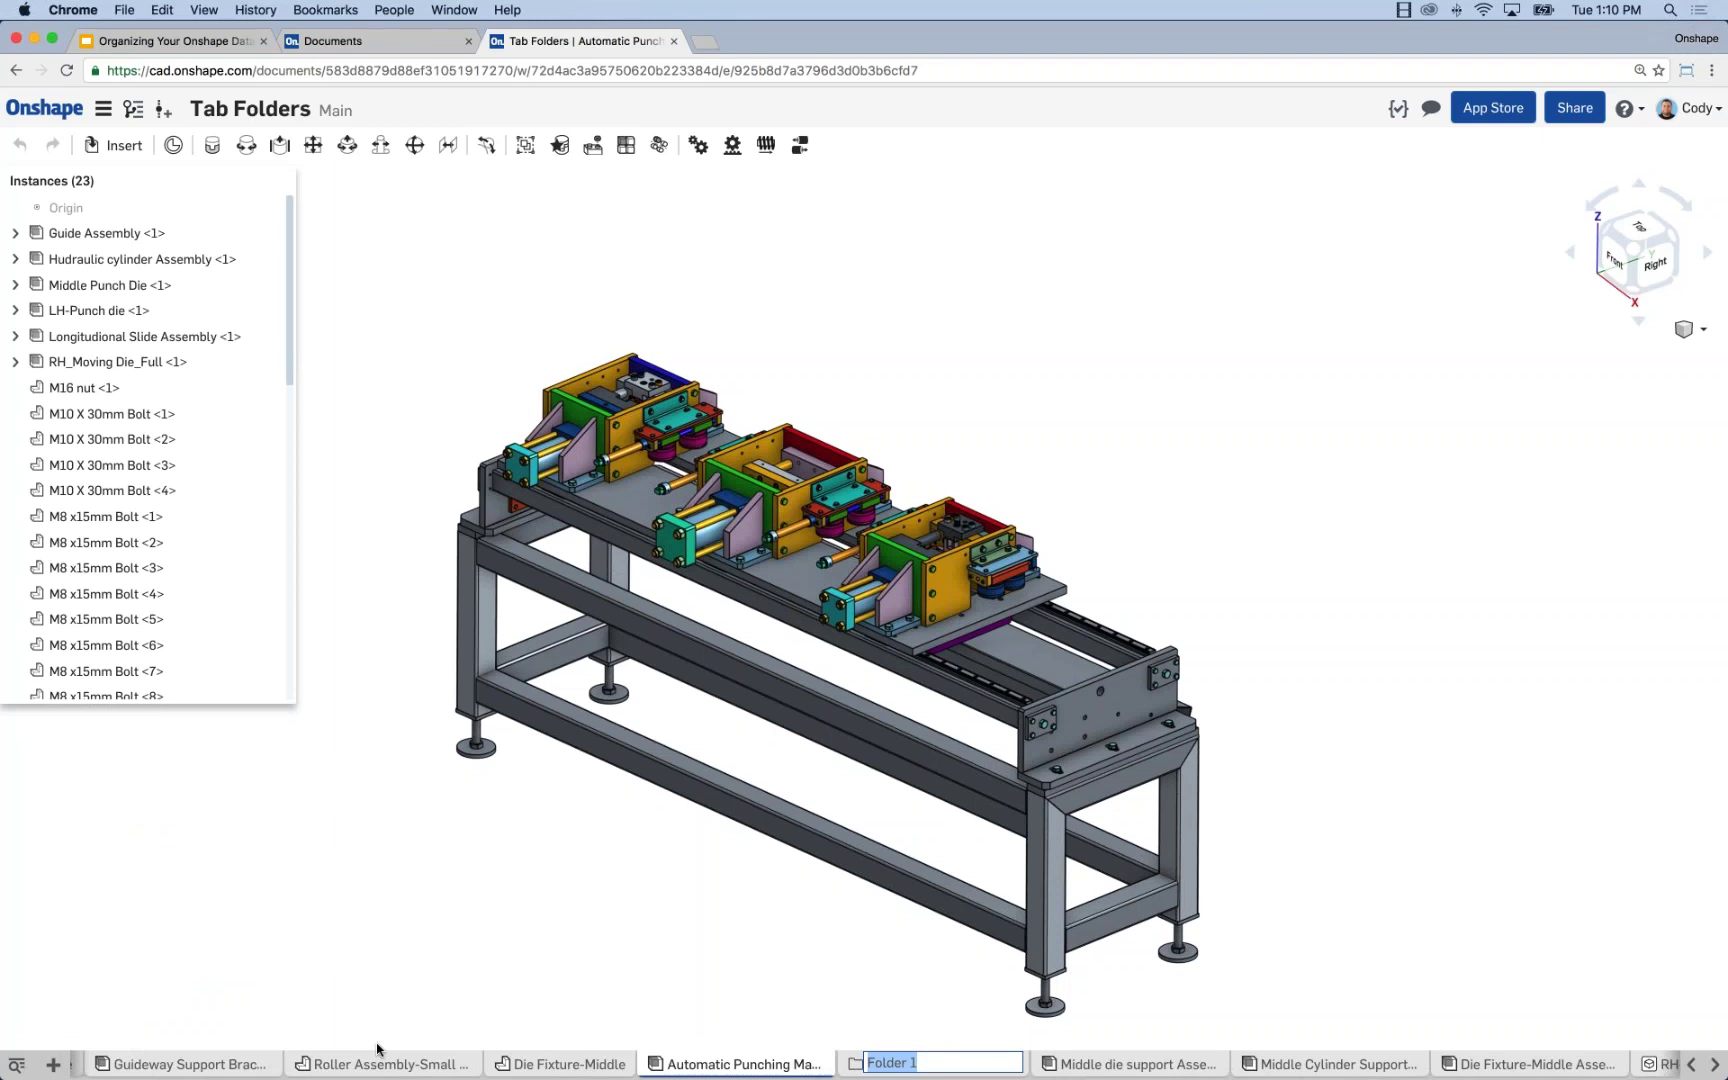
type("Parts")
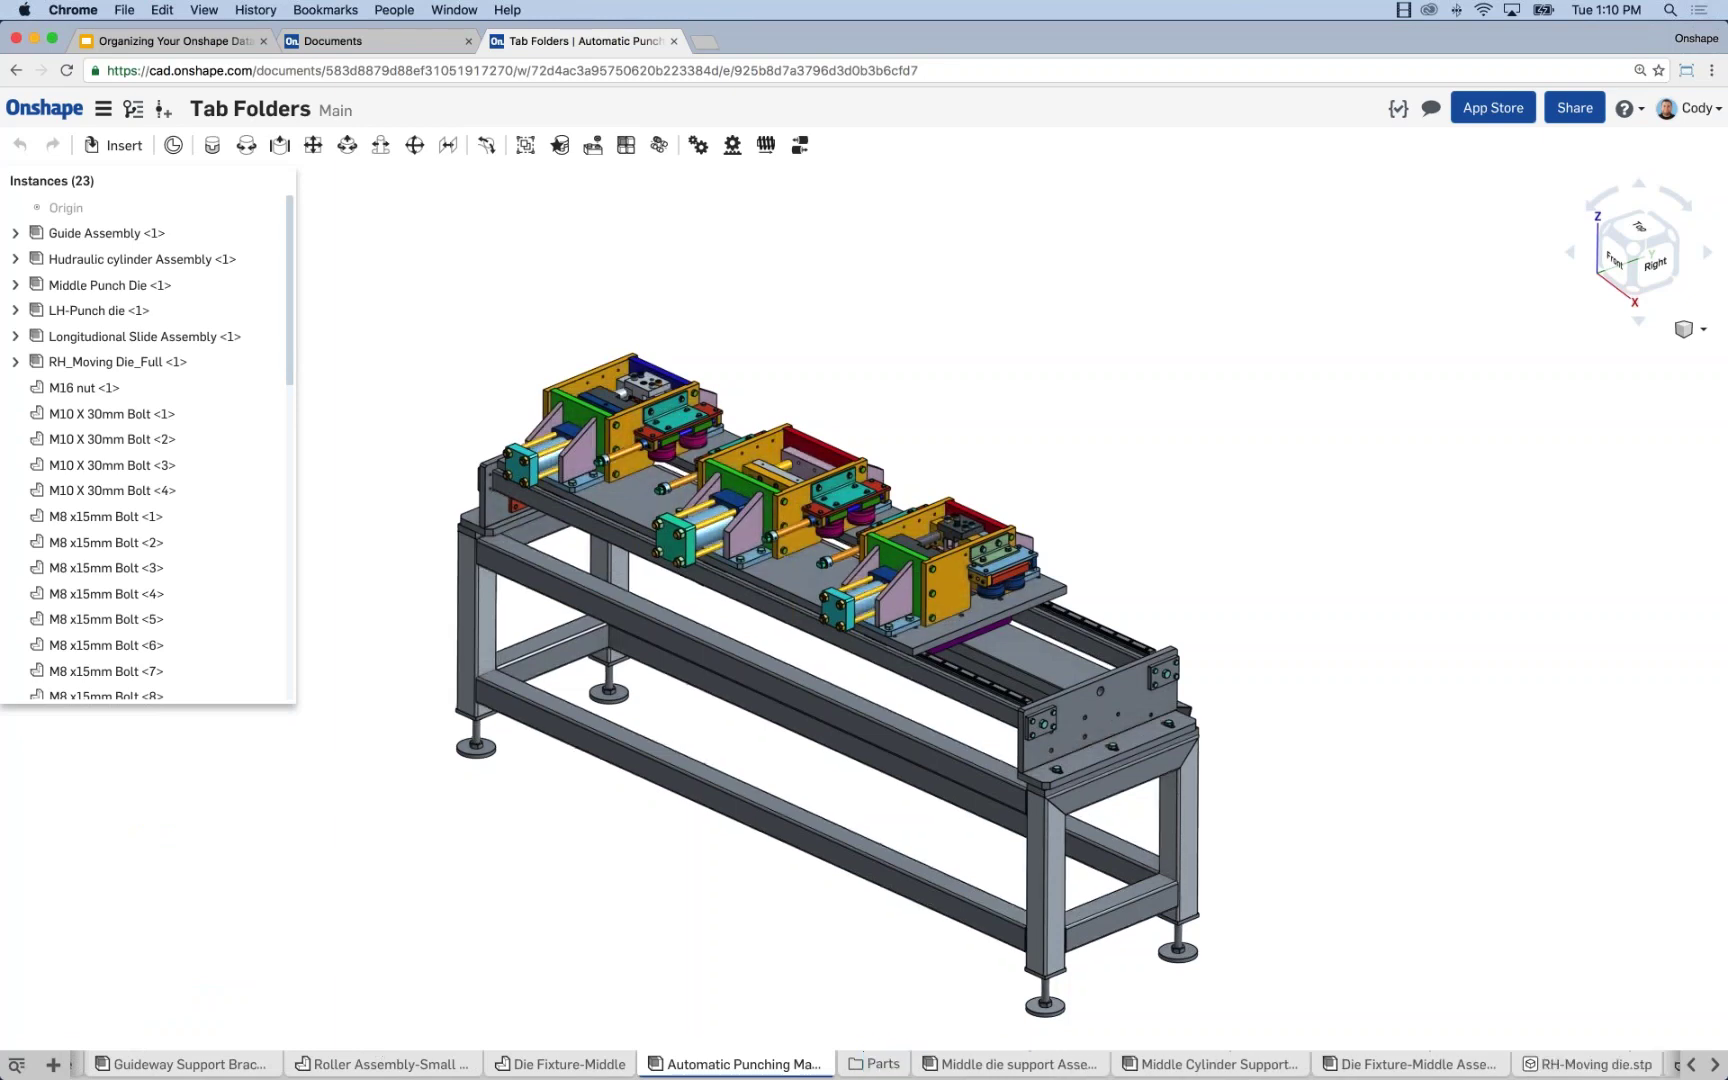
key("Return")
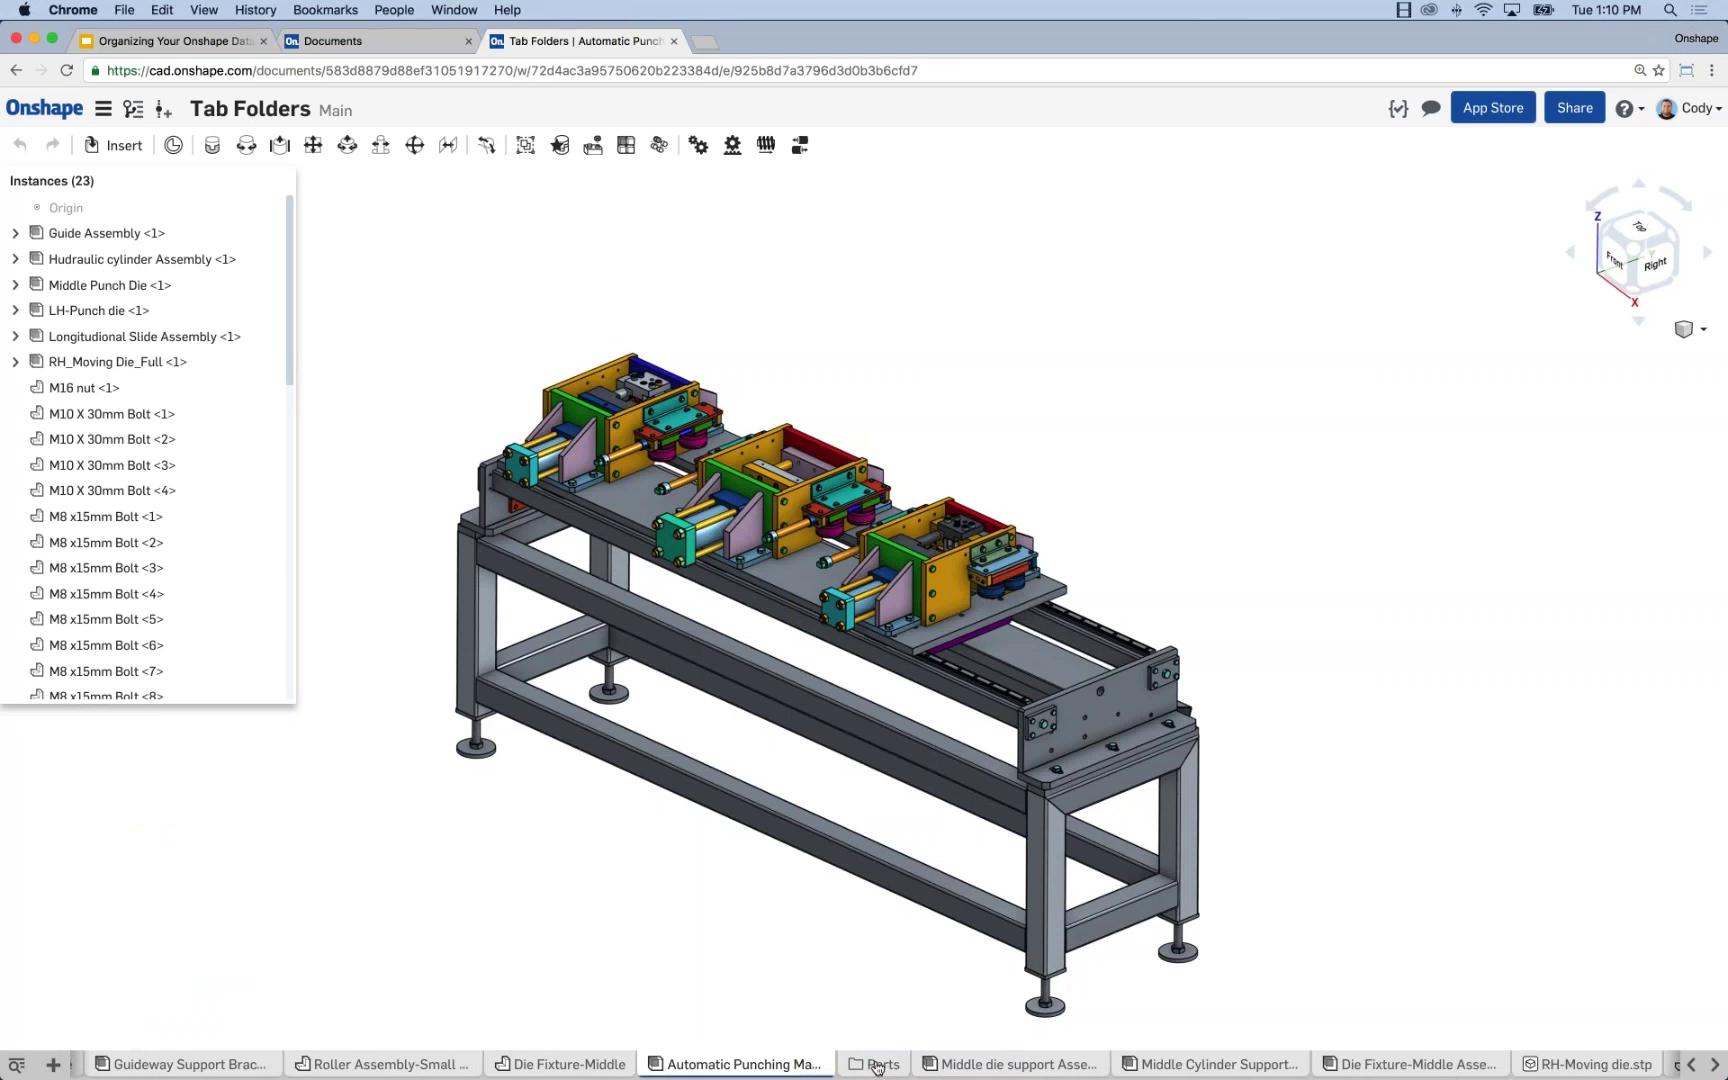
Move the Die Fixture-Middle part studio into the Parts folder and check the folder's contents before returning to the document's top level
left_click_drag(570, 1072, 858, 1068)
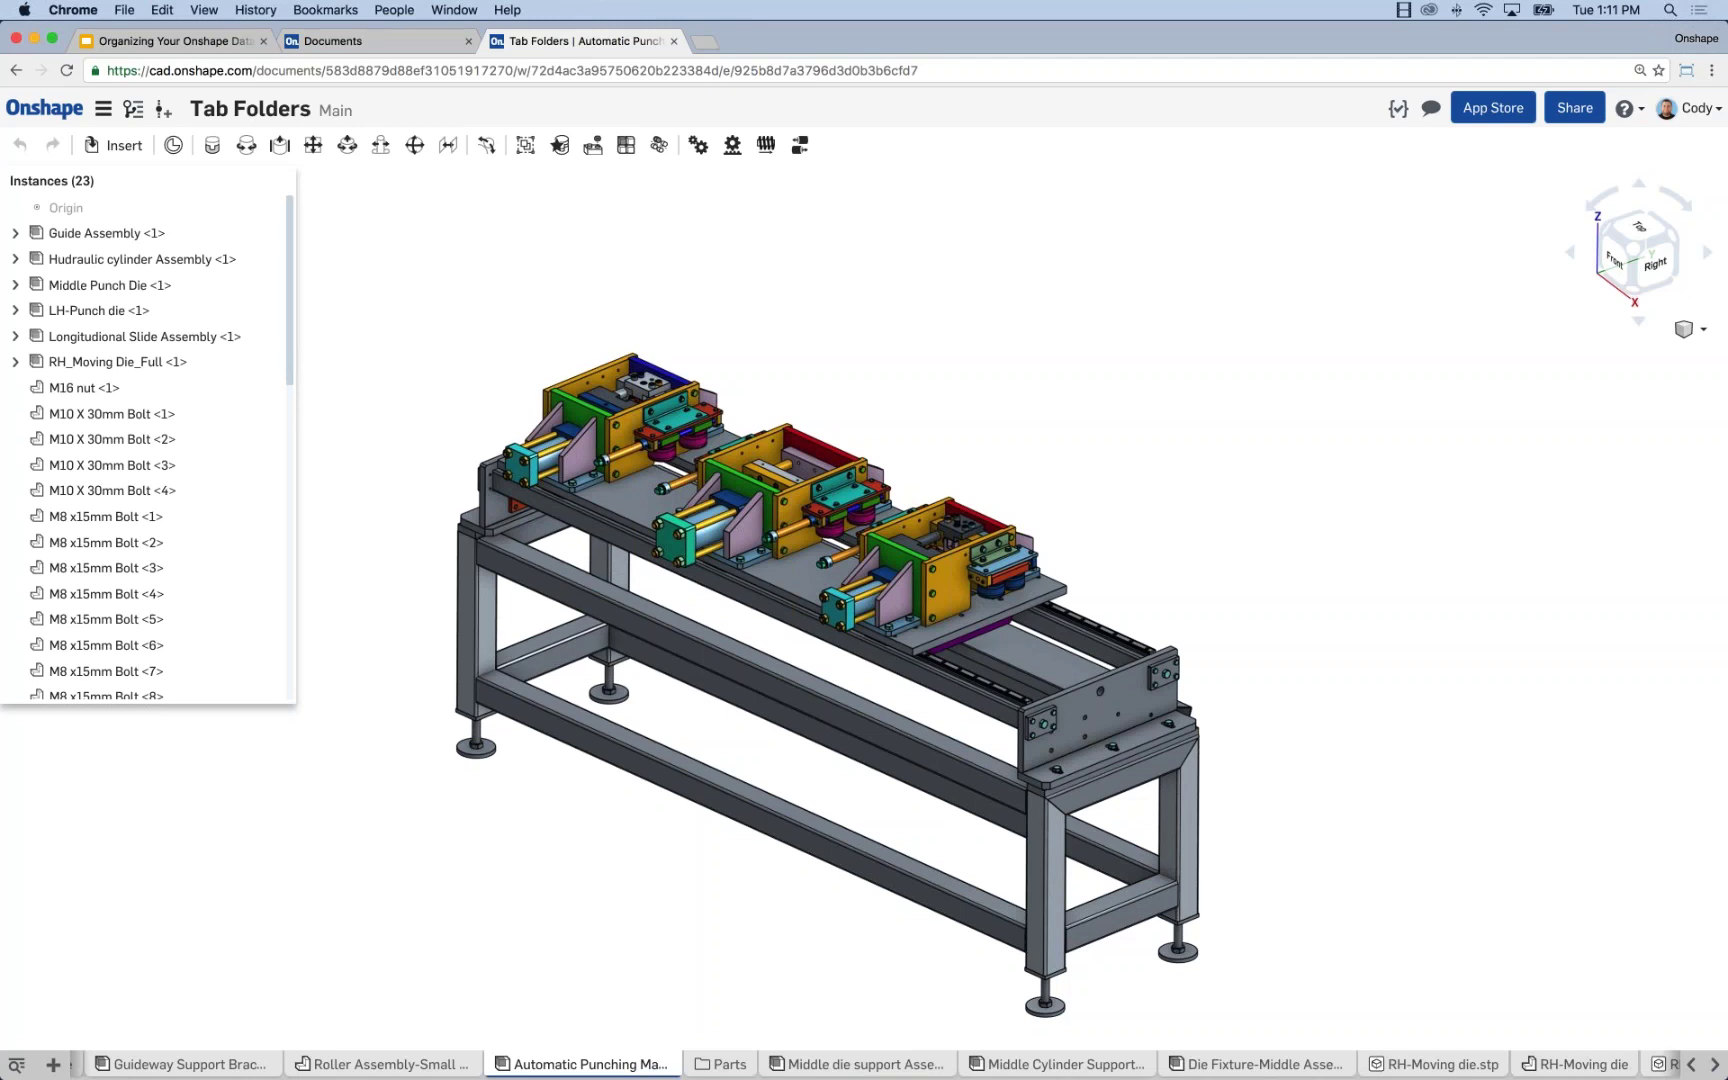
left_click(722, 1064)
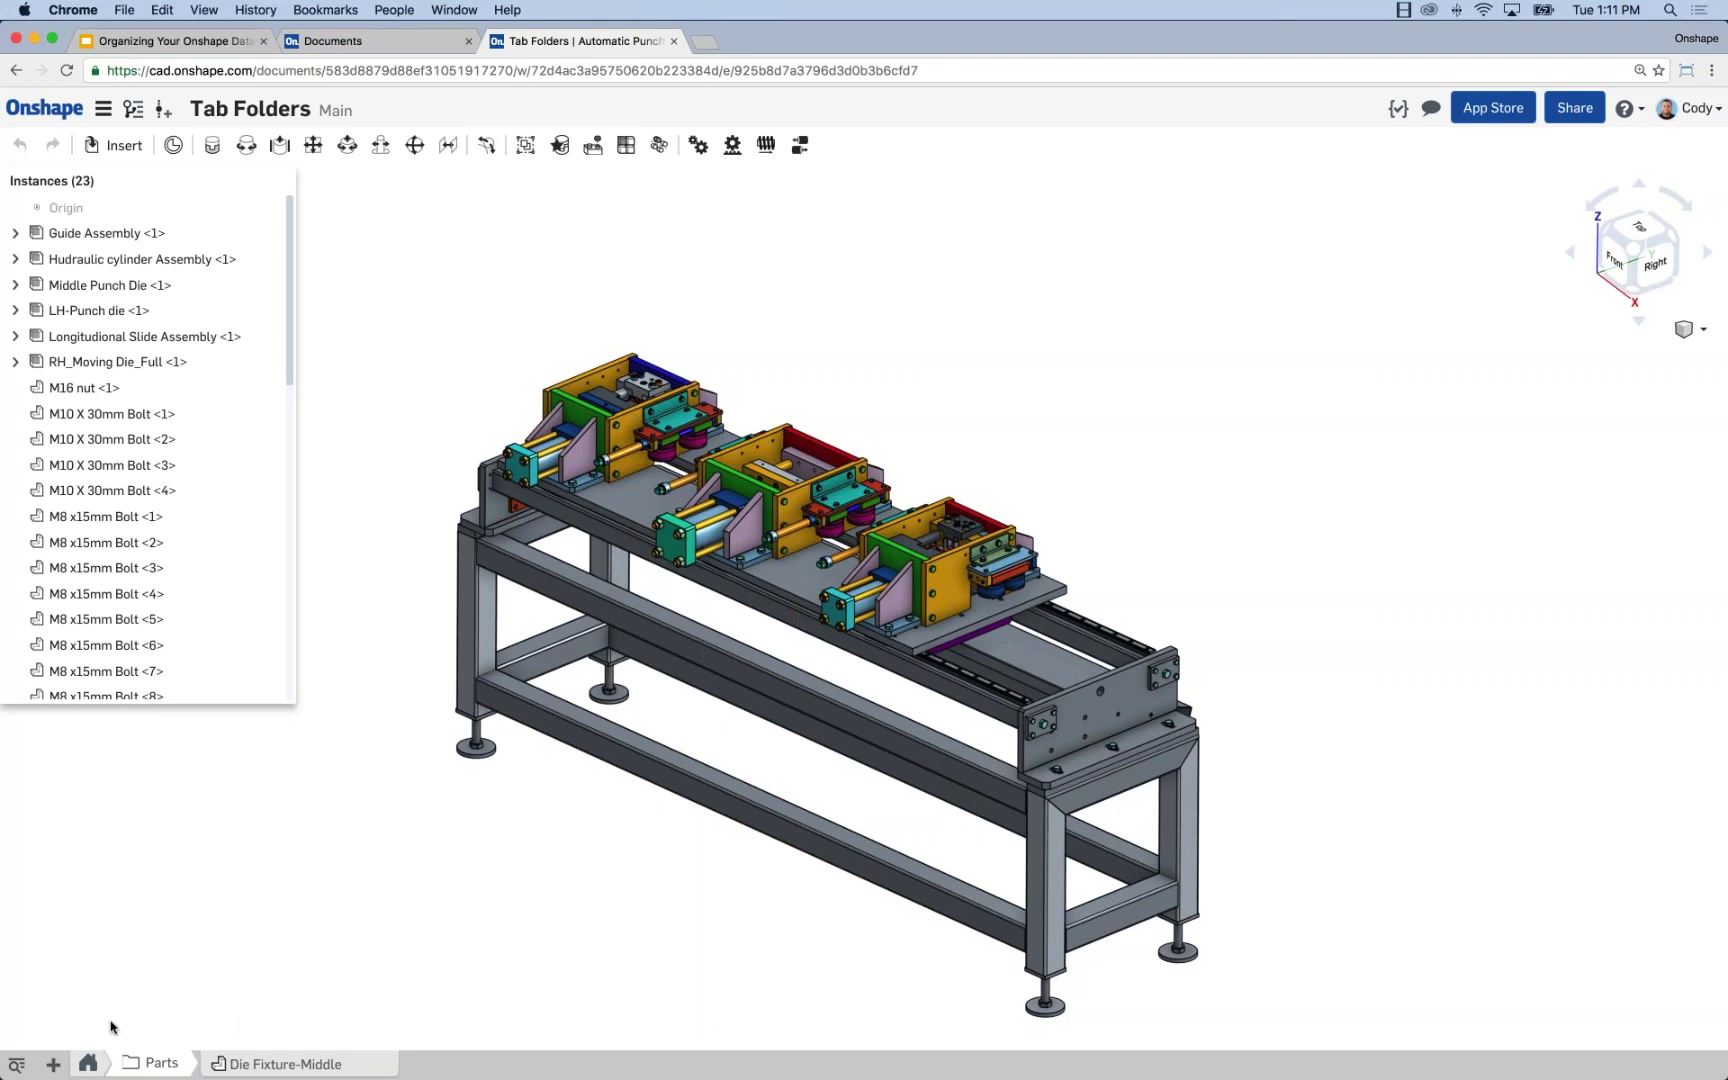
left_click(89, 1067)
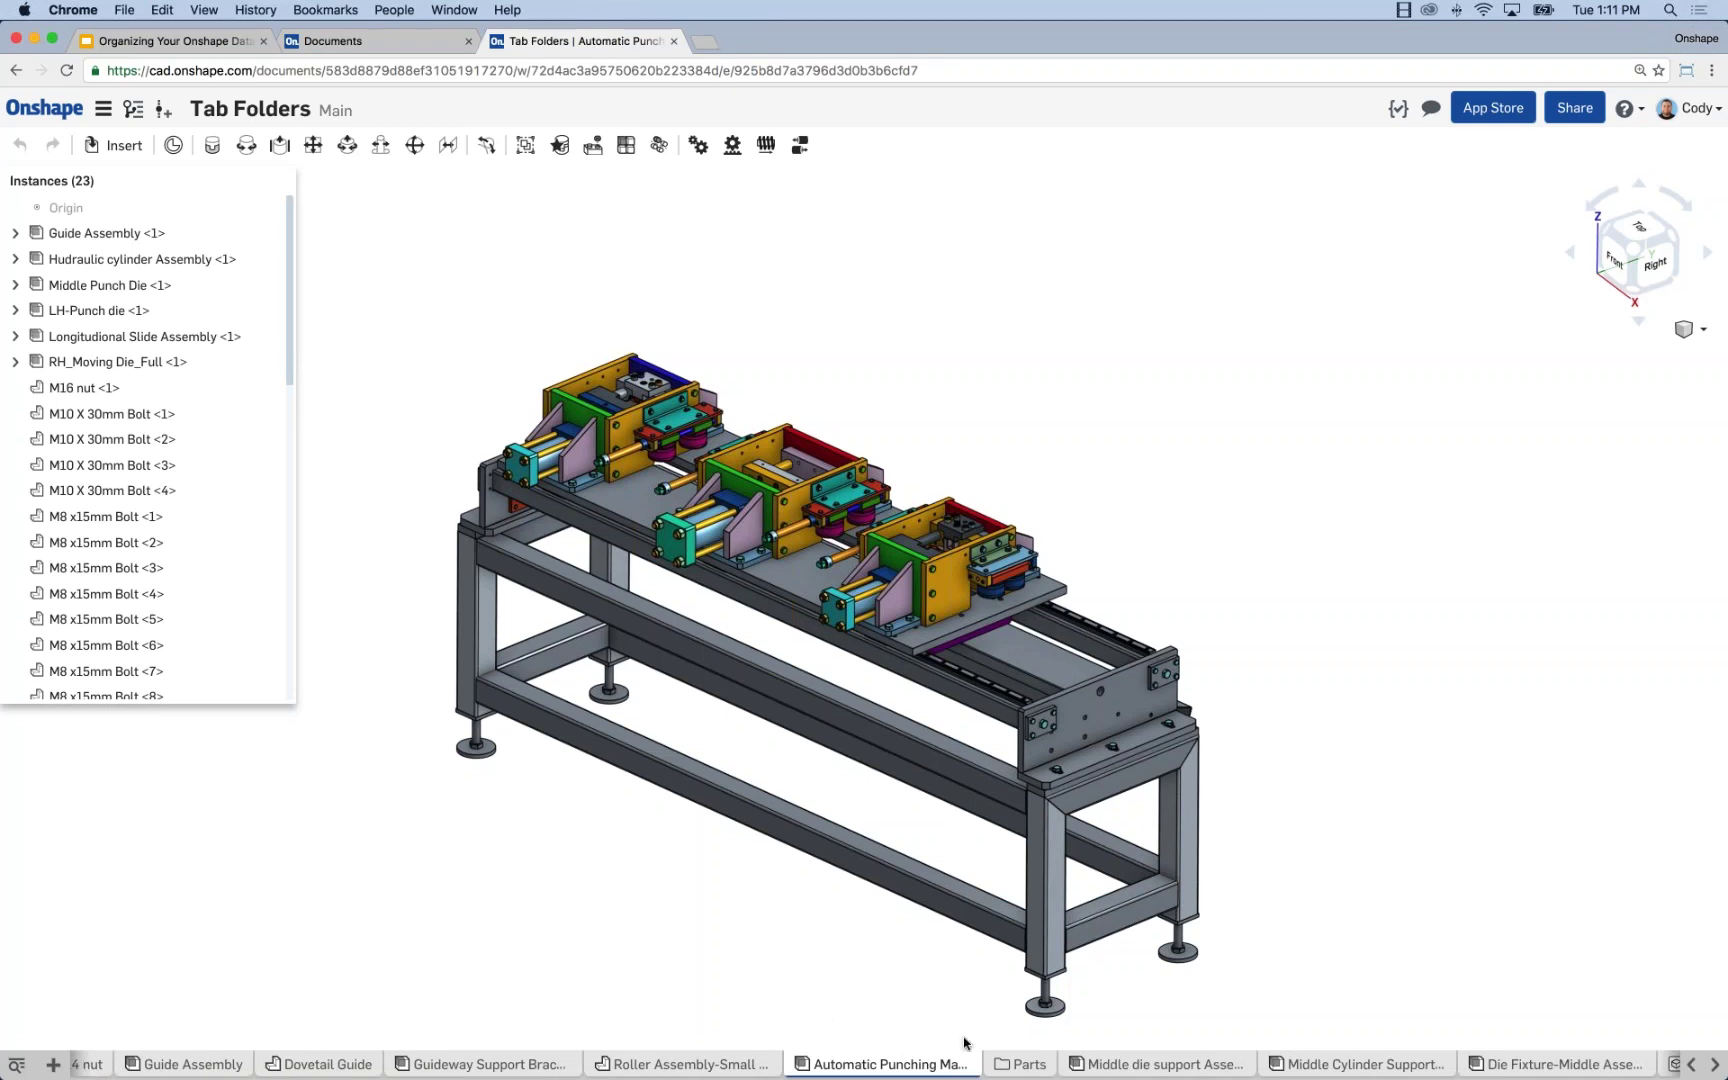
left_click(1028, 1066)
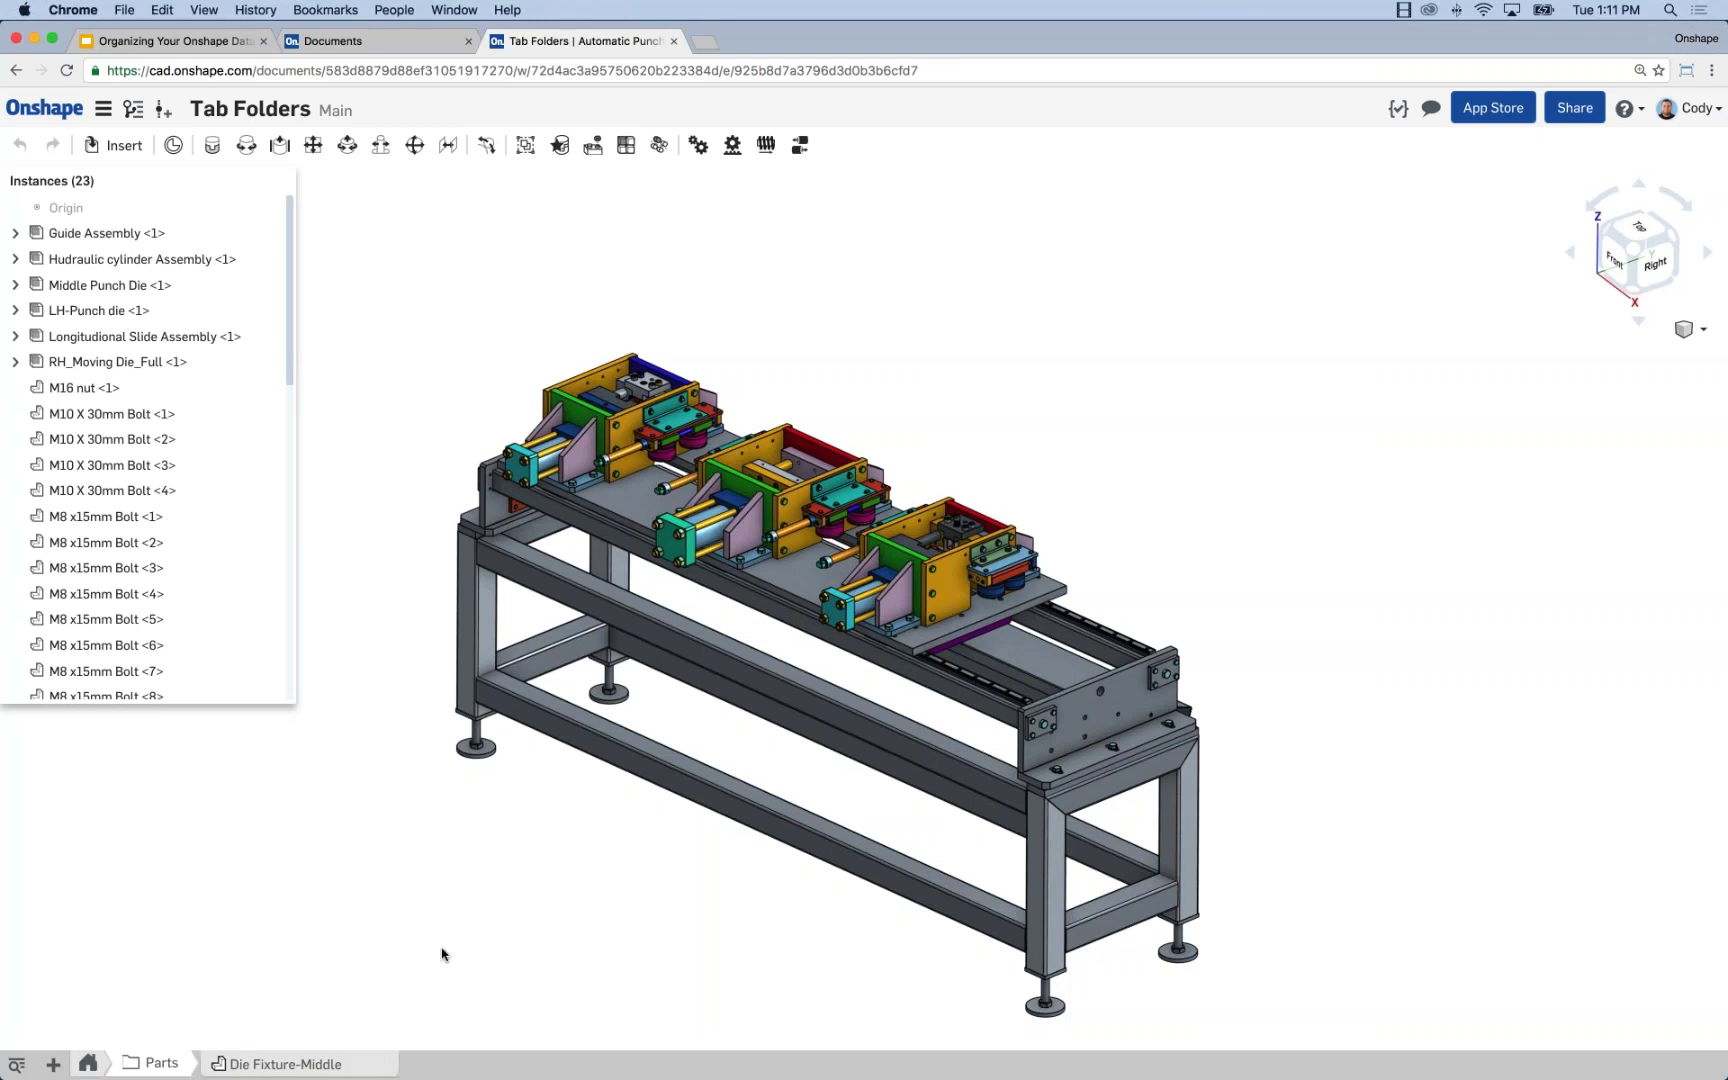
left_click(88, 1063)
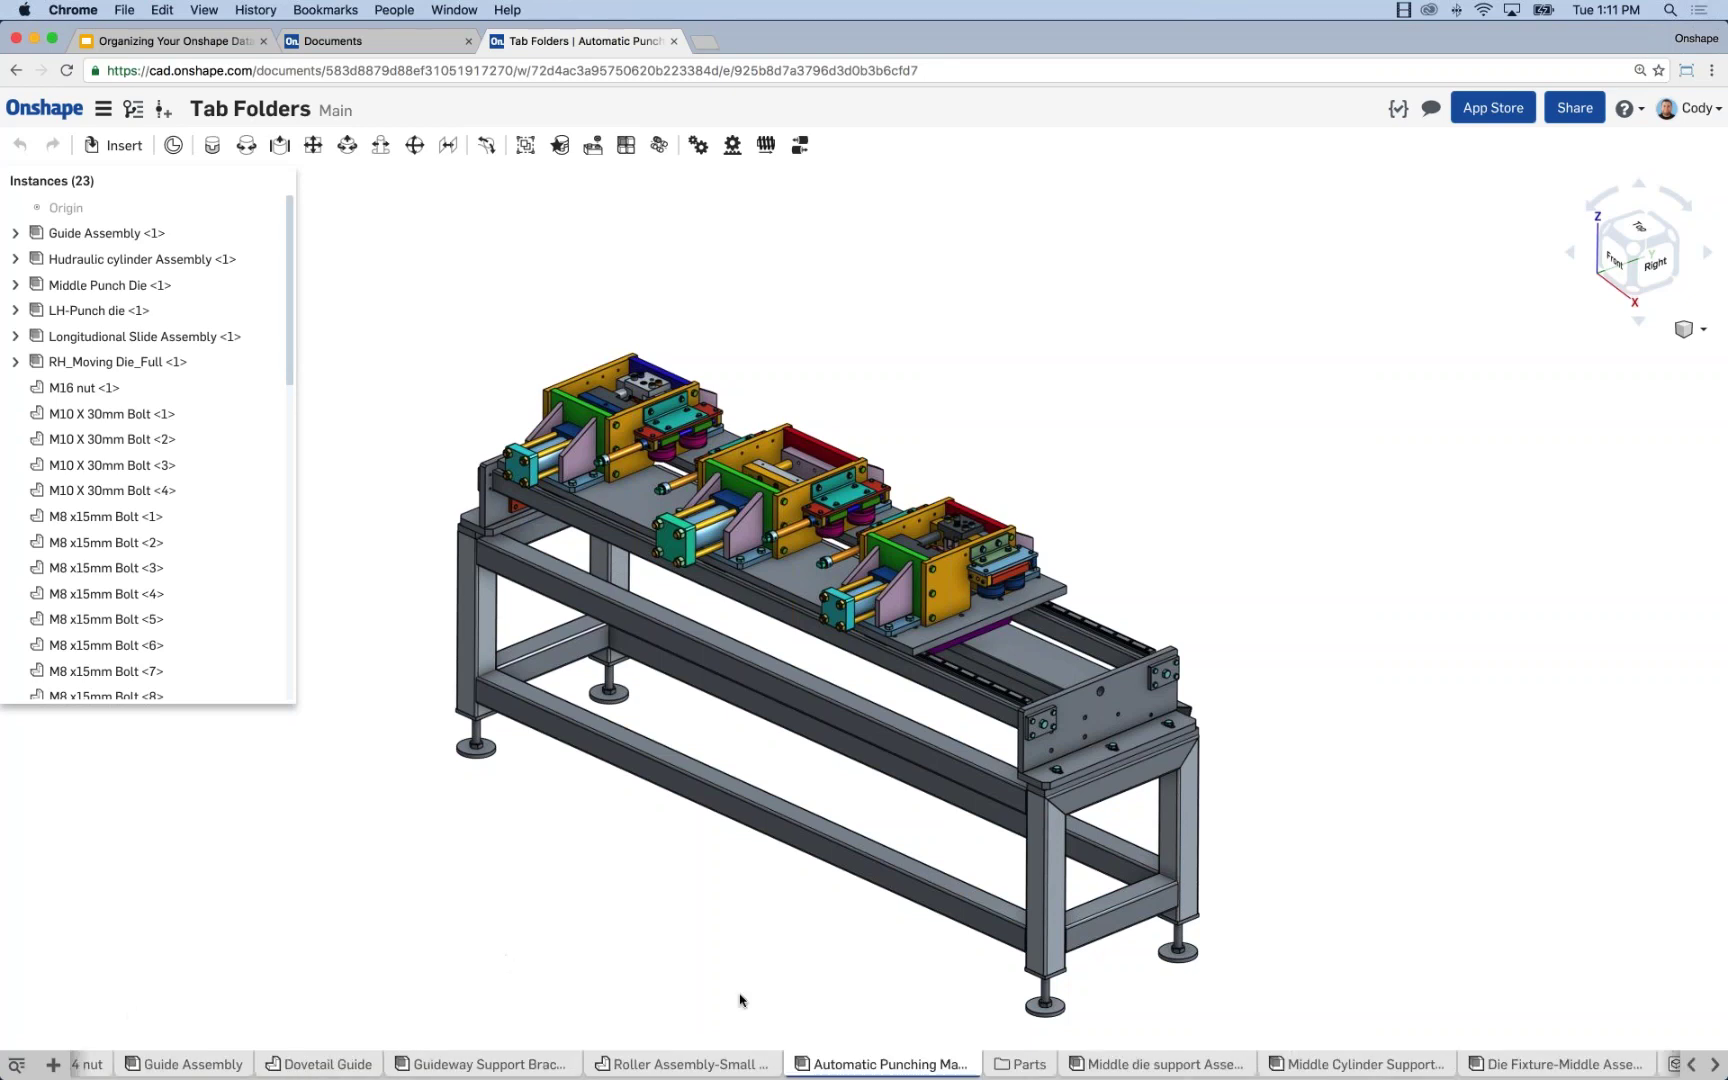
View the Parts folder's available actions and move the Roller Assembly-Small parts tab into that folder
right_click(1018, 1066)
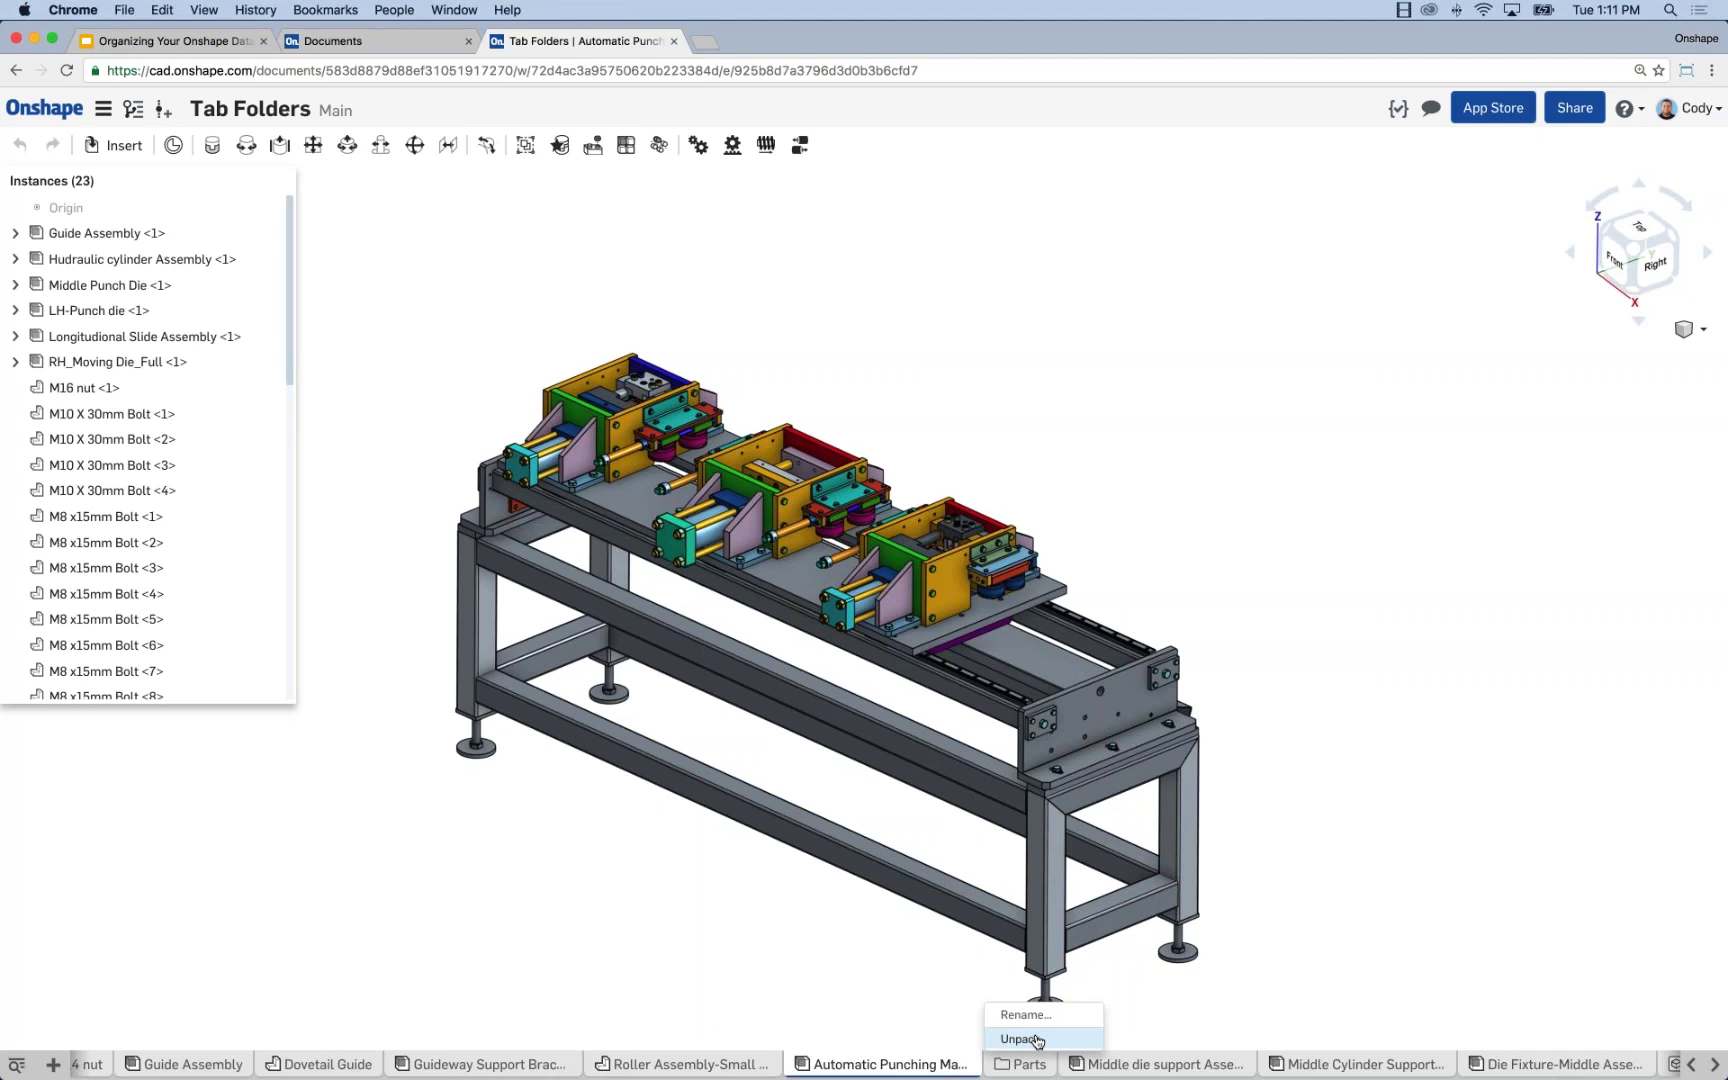
left_click(870, 1027)
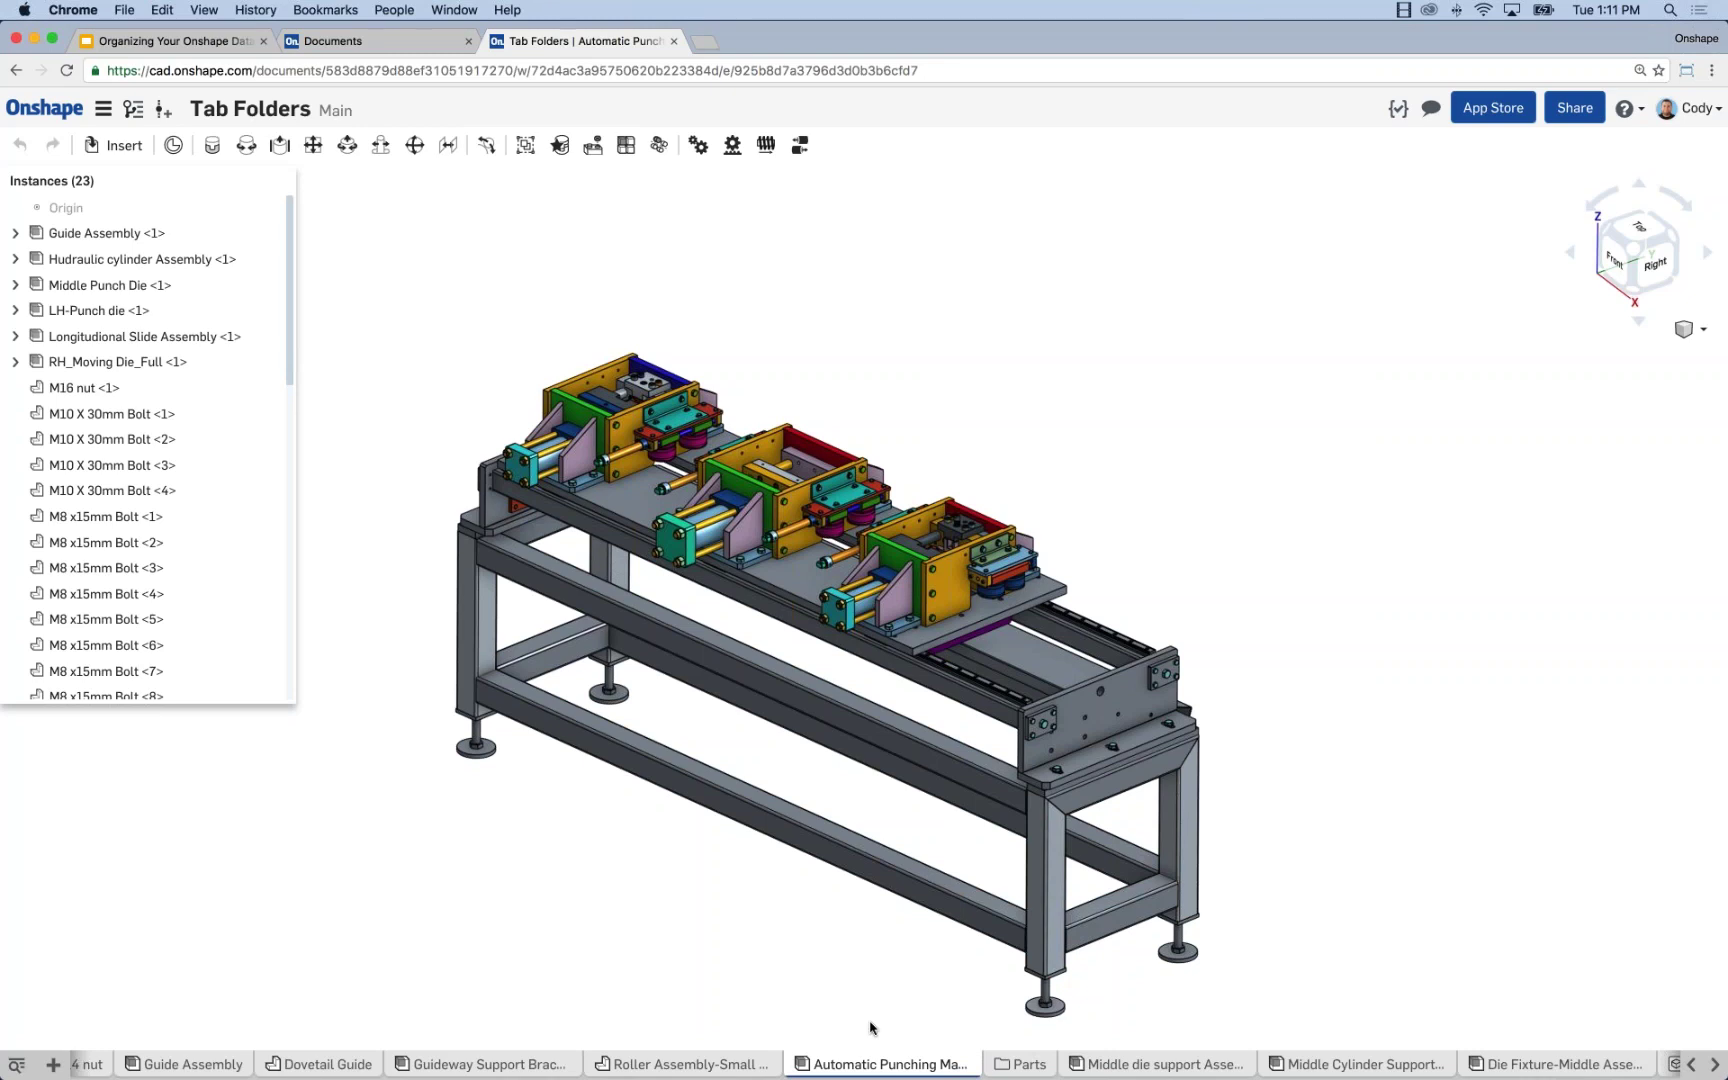
left_click_drag(780, 1064, 1016, 1066)
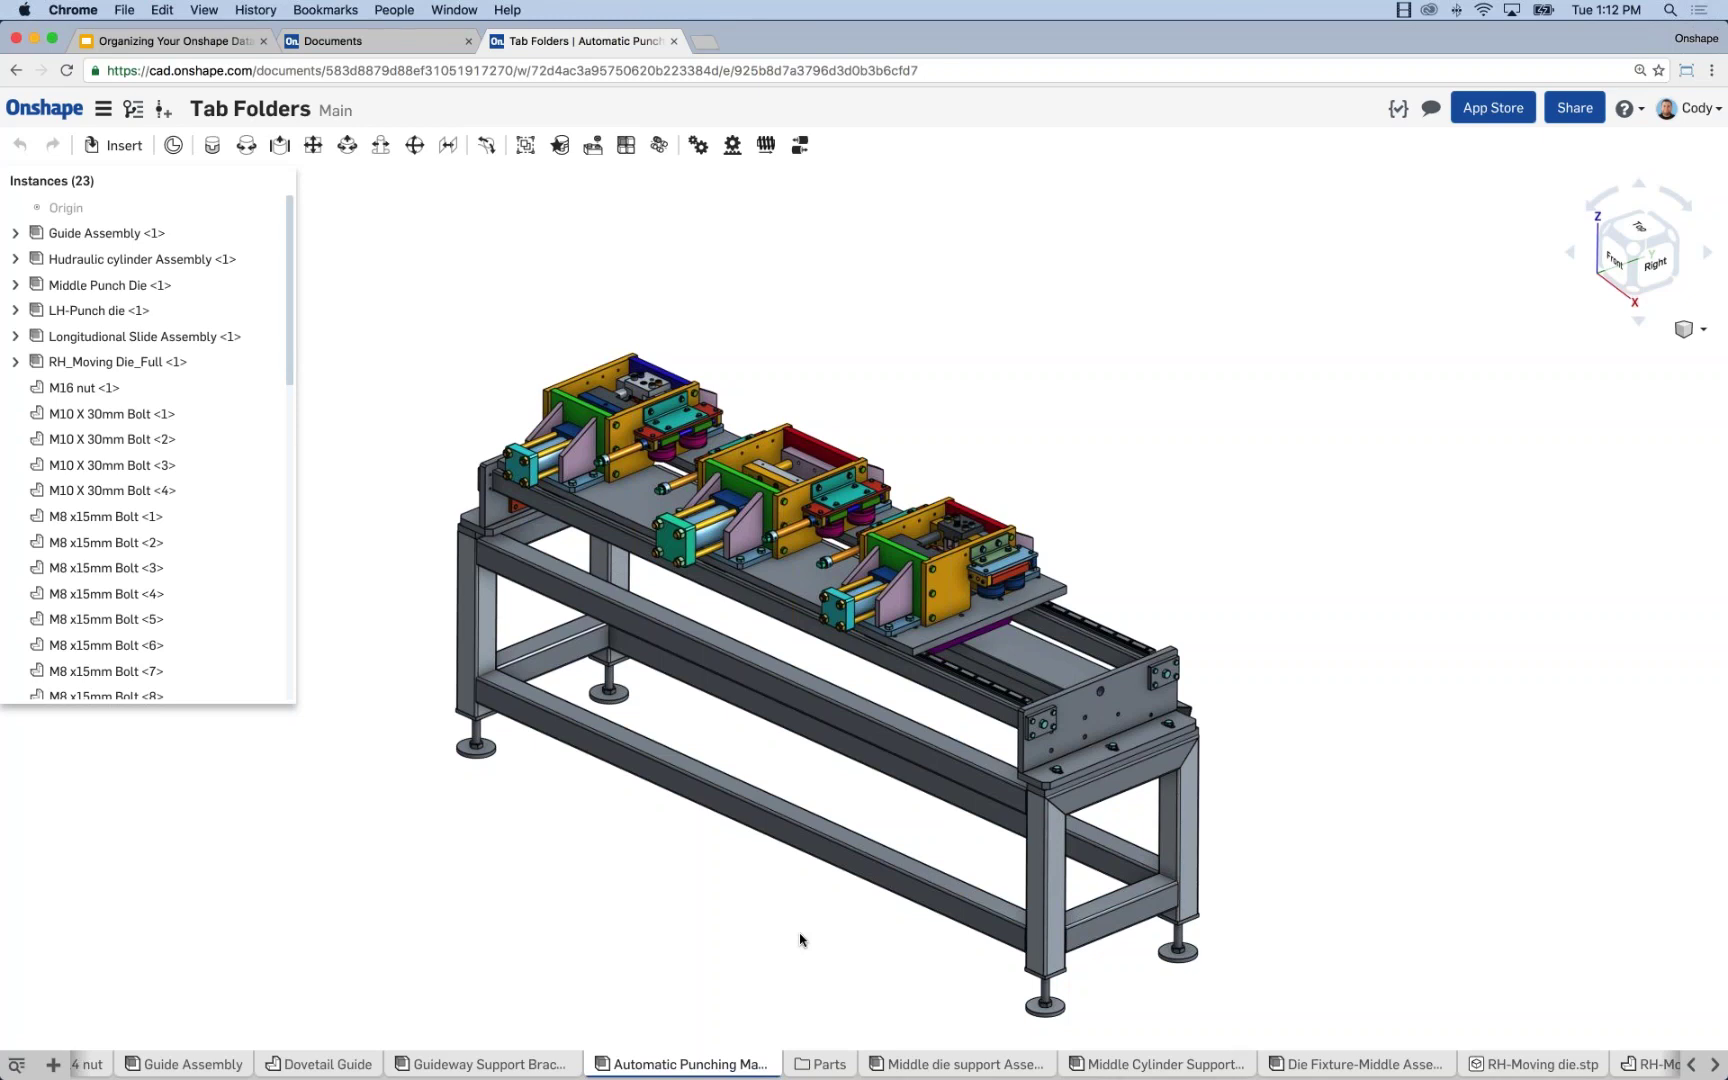
Show the tab manager for the whole document and widen it so longer tab names fit
left_click(15, 1066)
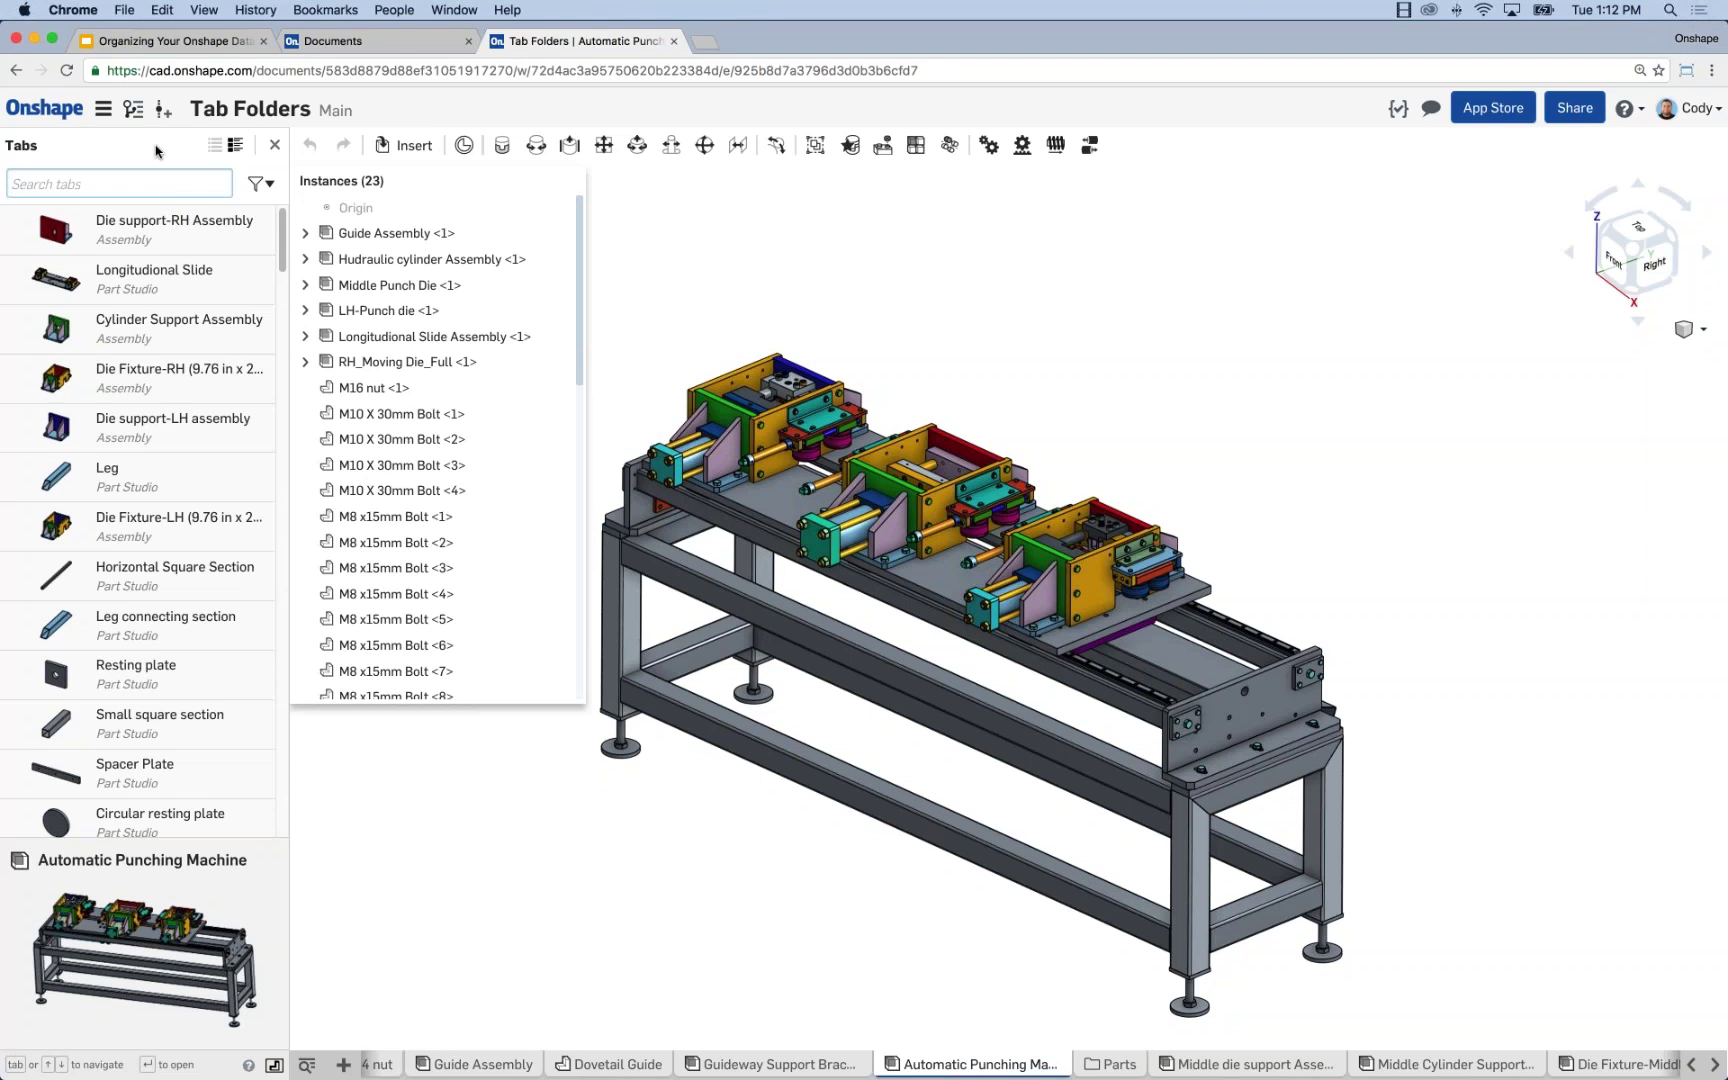
middle_click_drag(822, 338, 926, 312)
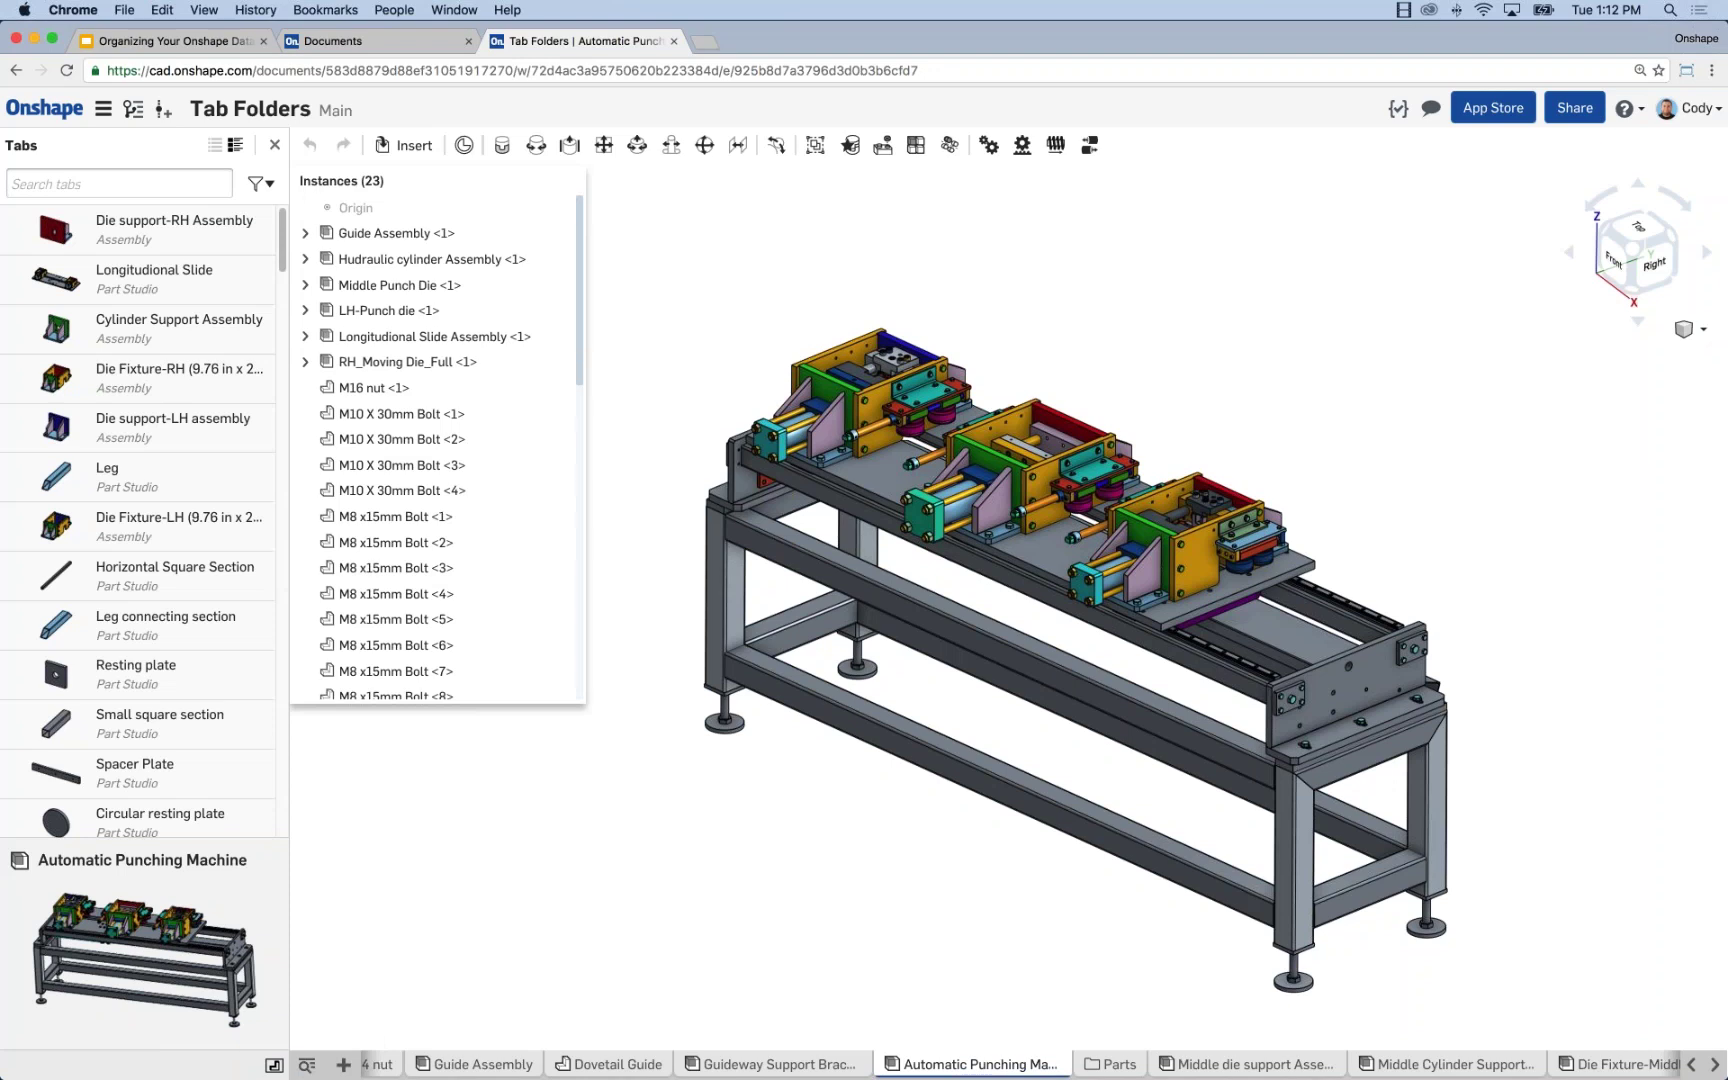
scroll(275, 243, "down", 5)
scroll(275, 243, "up", 5)
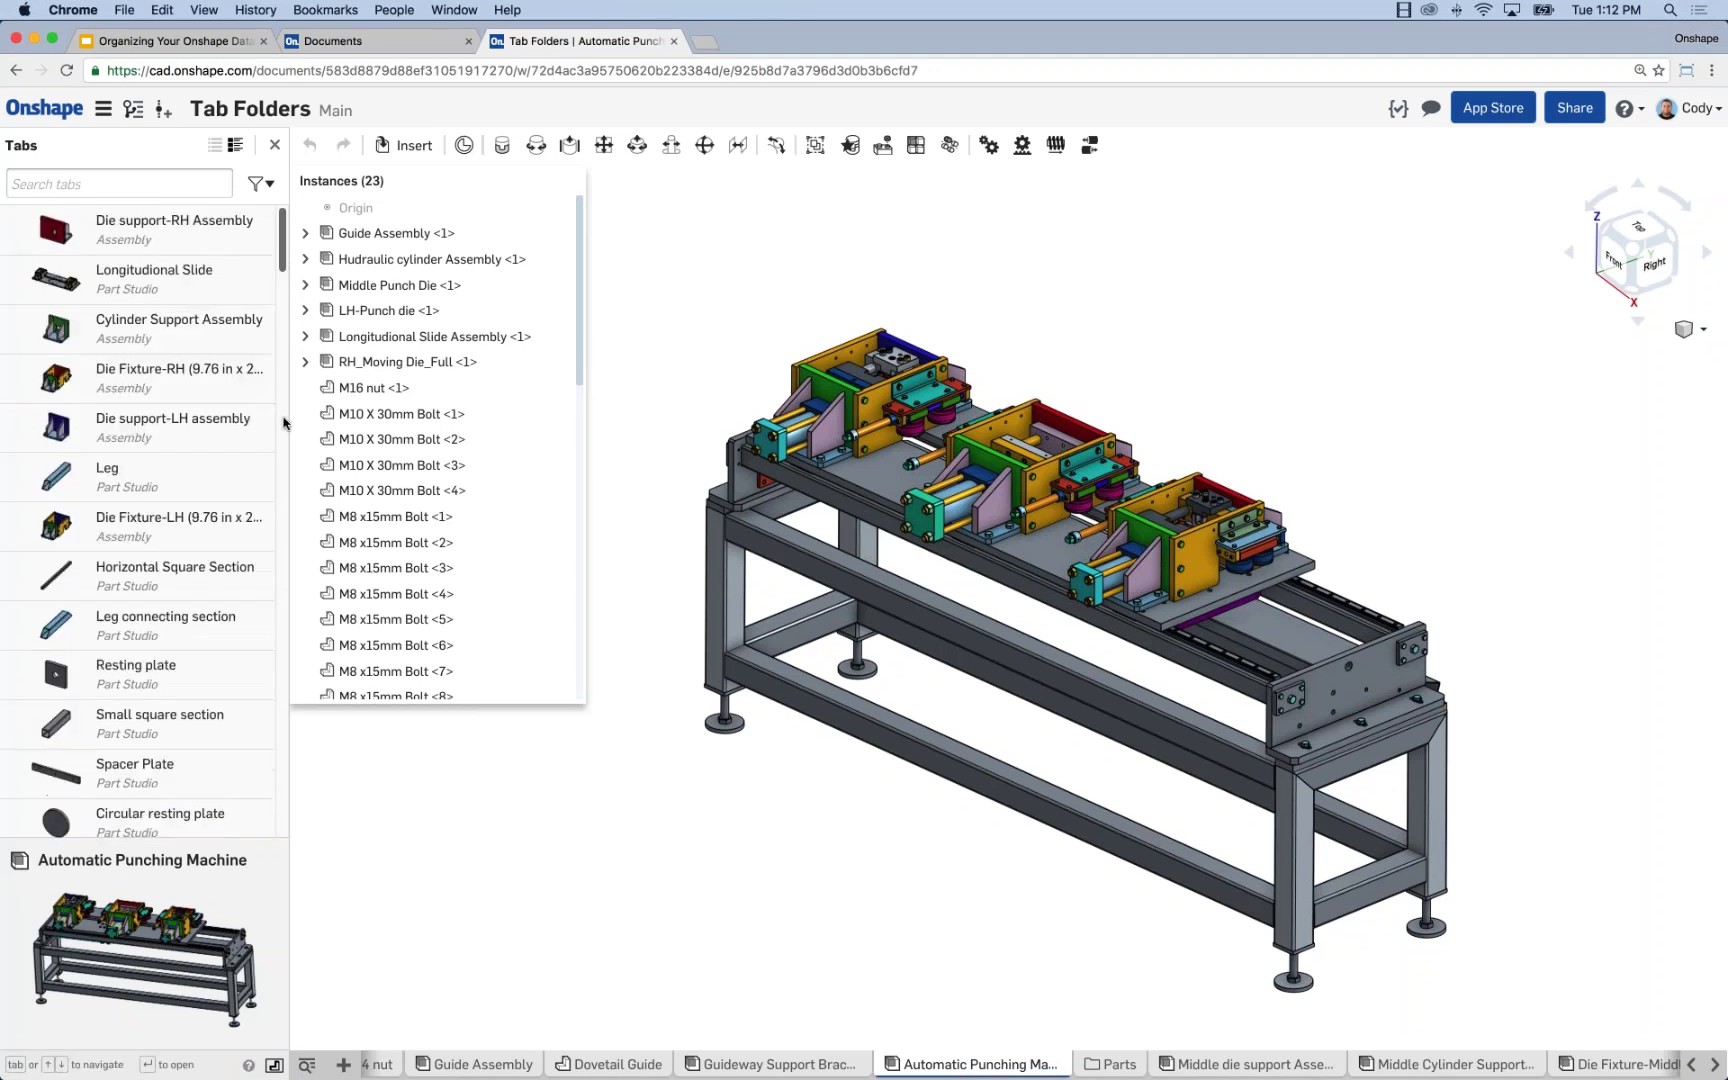
left_click_drag(291, 422, 365, 422)
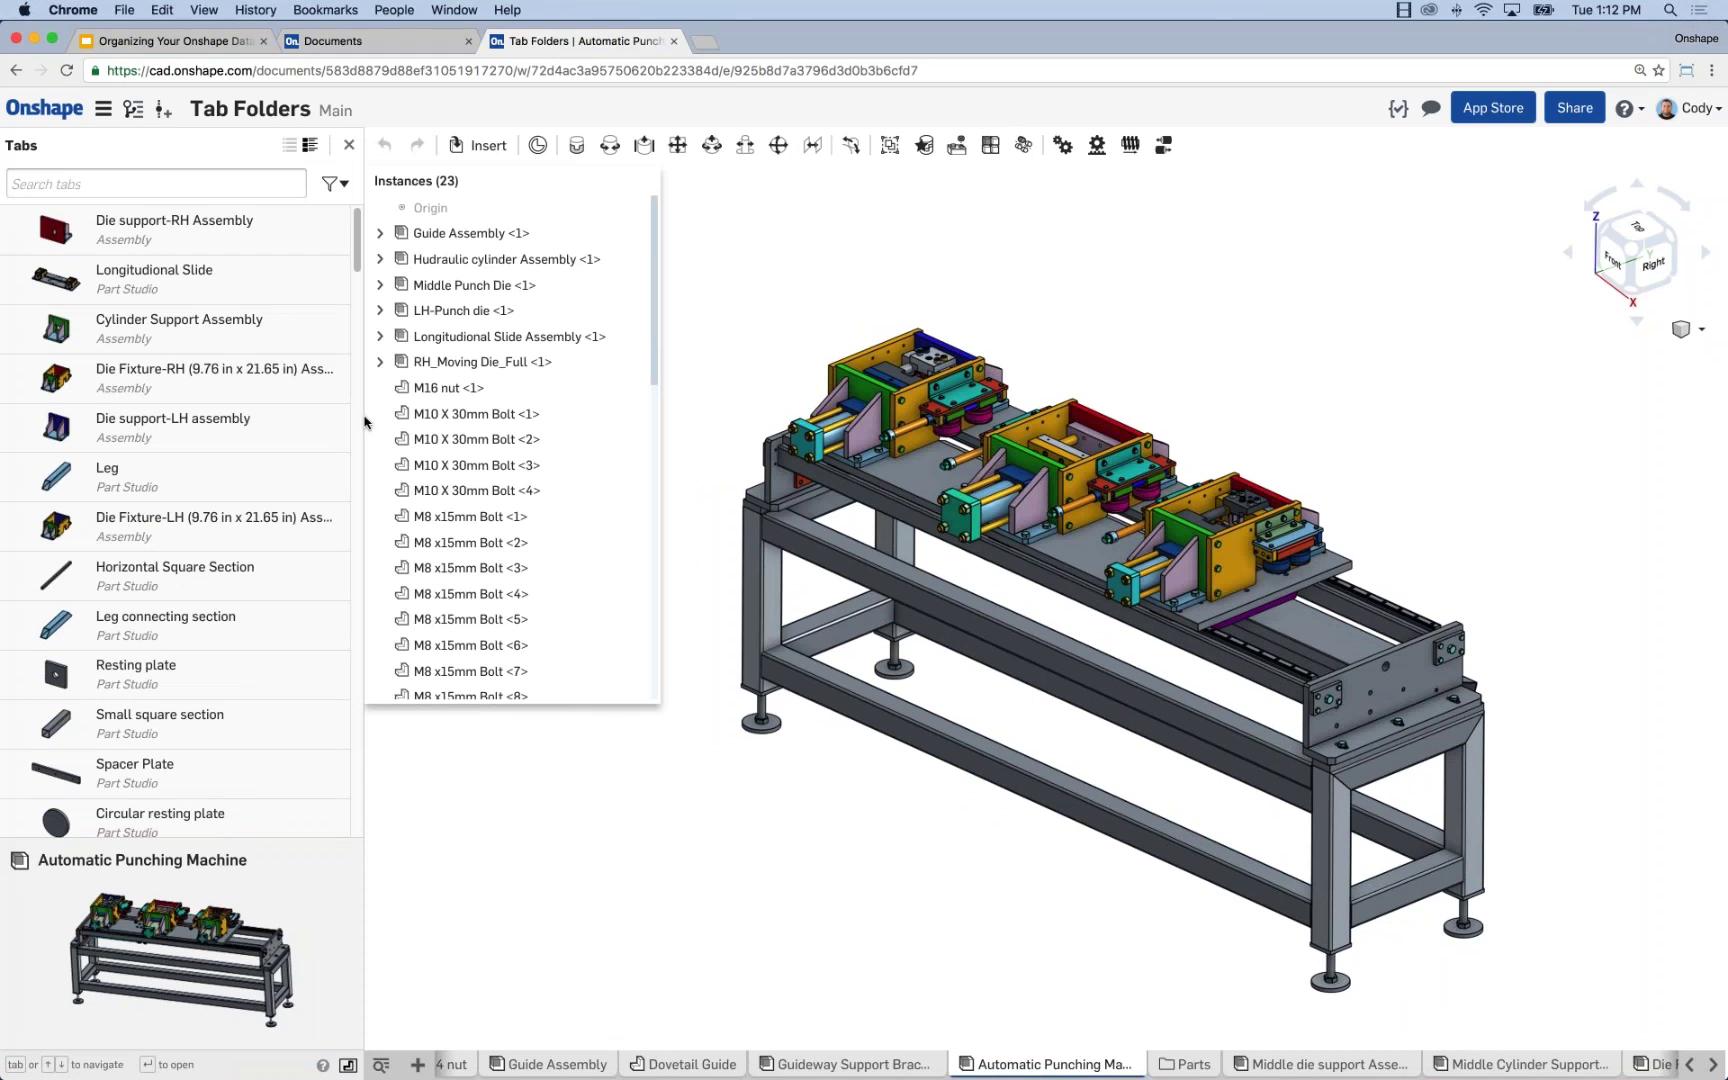
Examine the tab manager's search, type filter and sorting options, and restore the unfiltered tab list
left_click(153, 179)
left_click(343, 186)
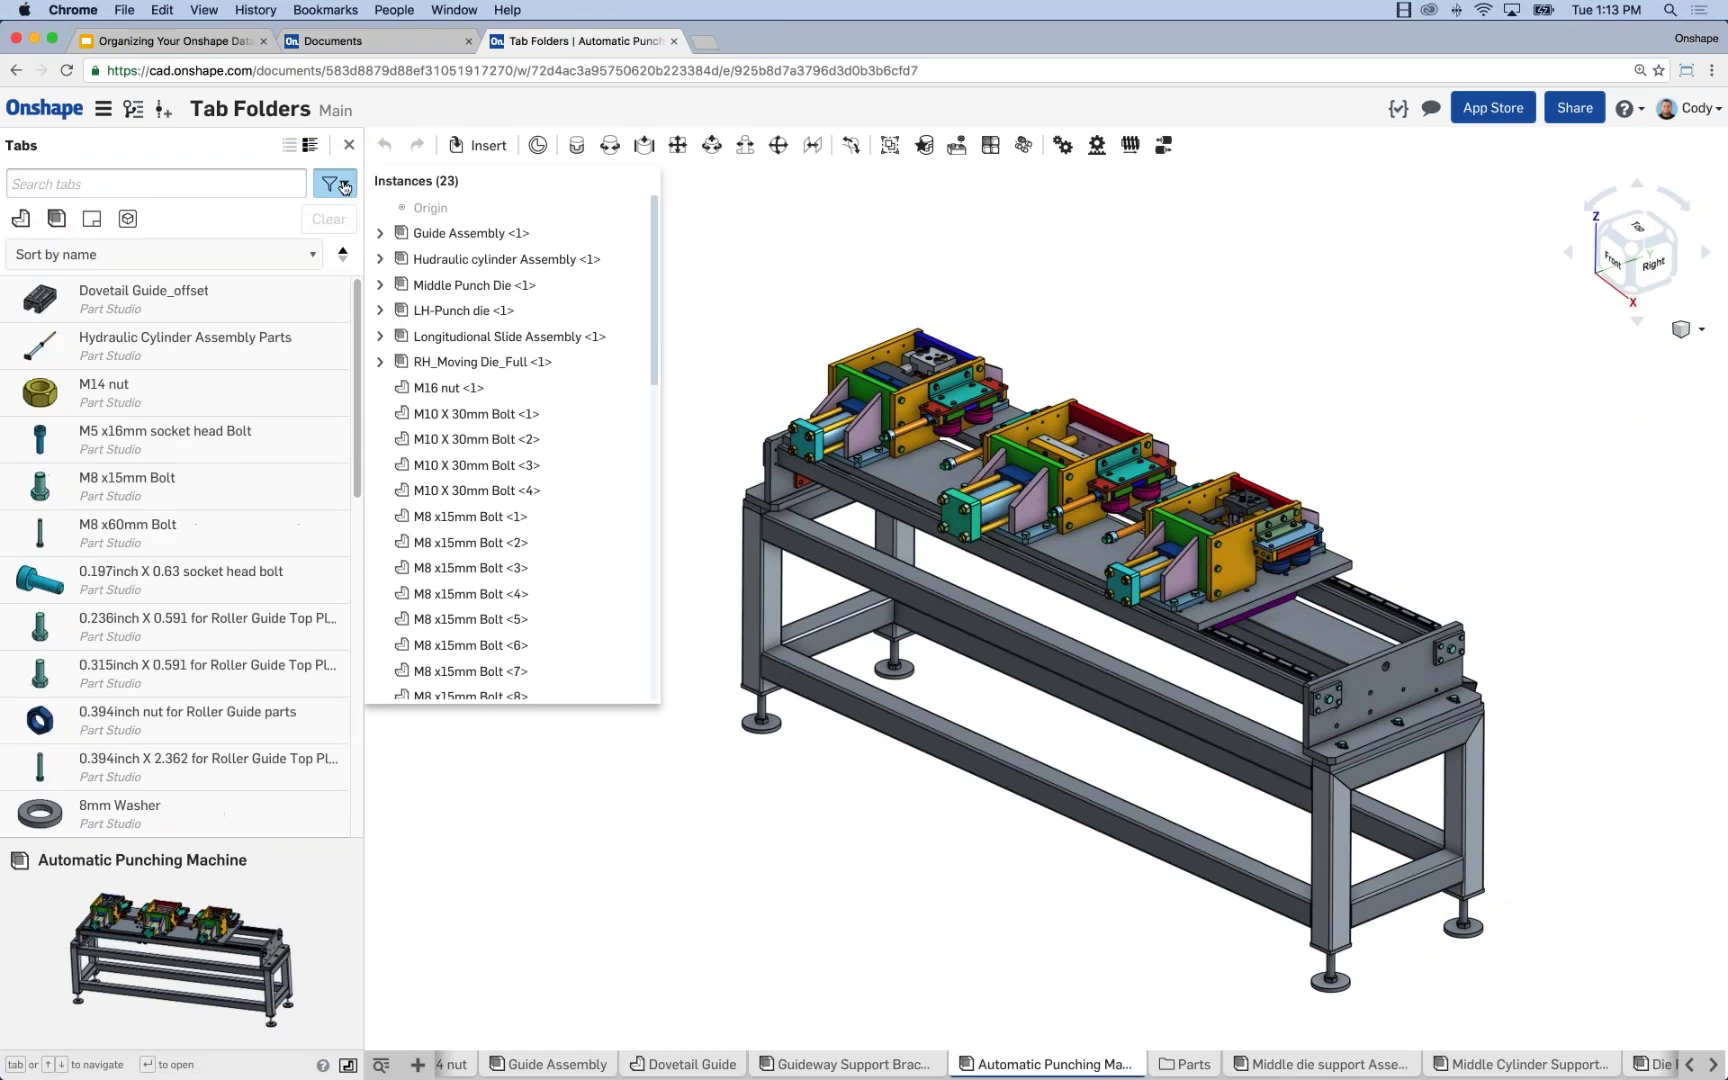
left_click(21, 218)
left_click(21, 218)
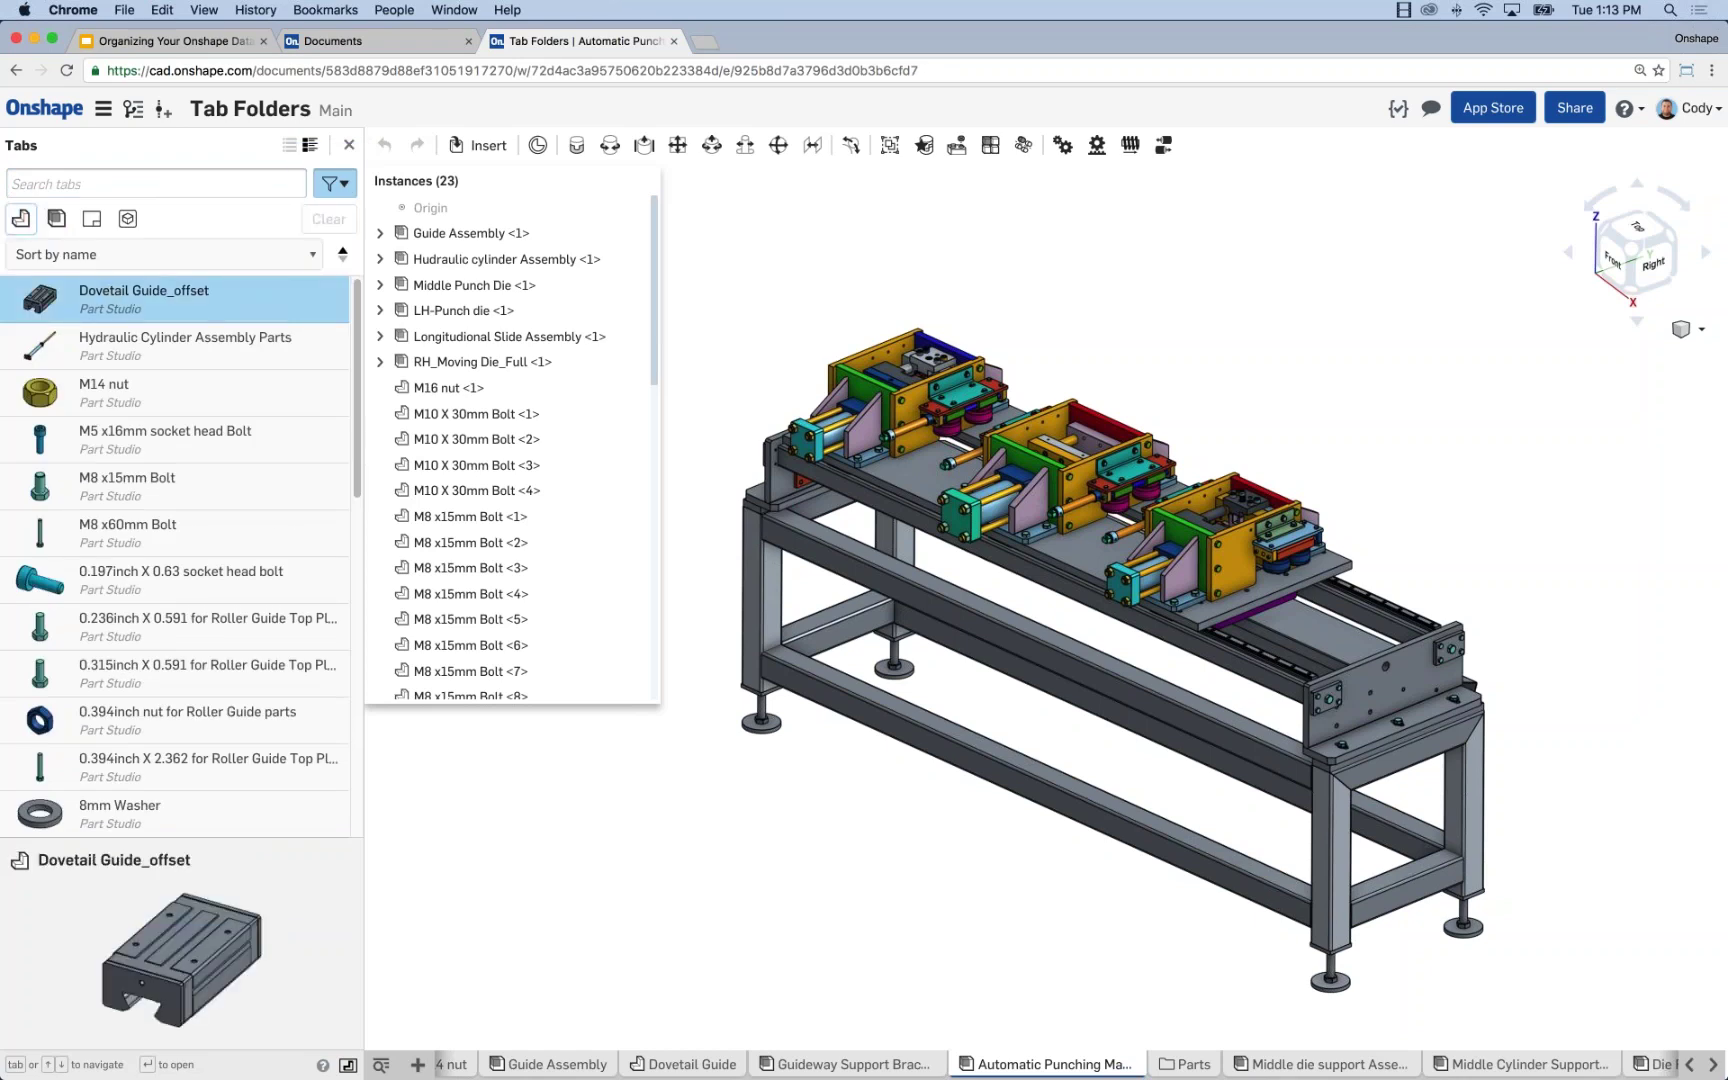
left_click(80, 184)
left_click(208, 254)
left_click(228, 235)
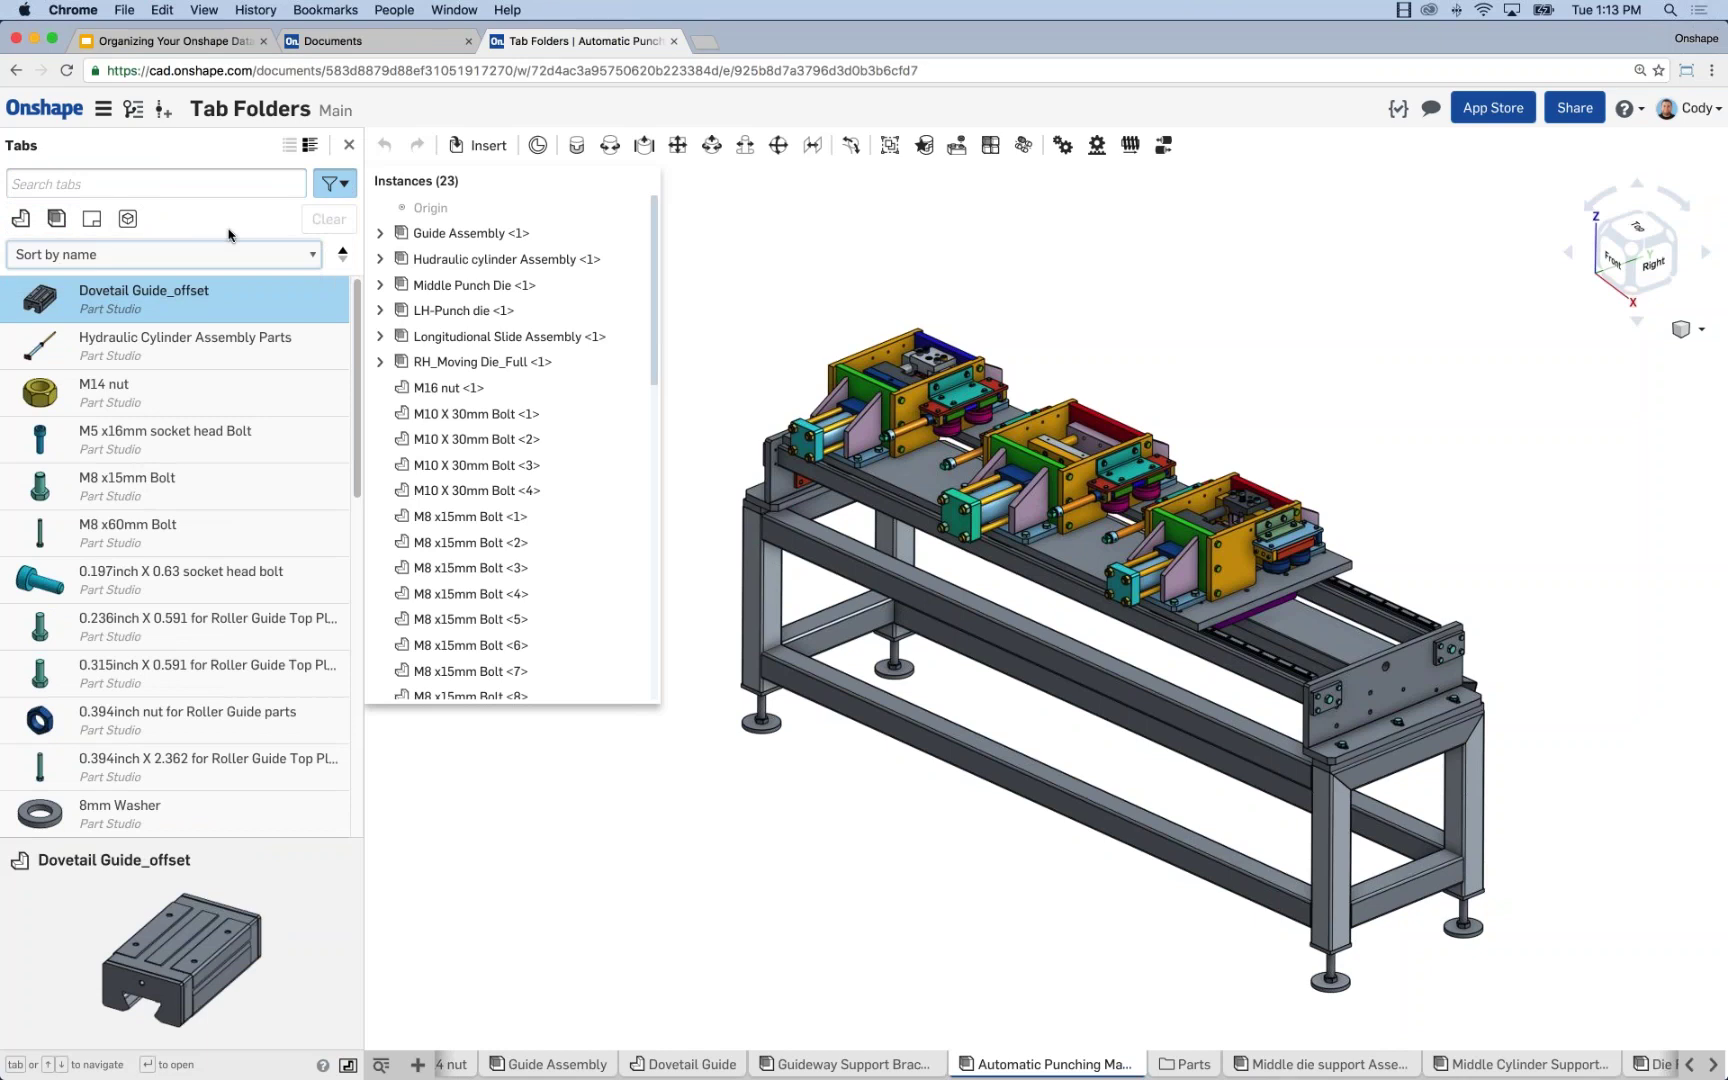
left_click(326, 185)
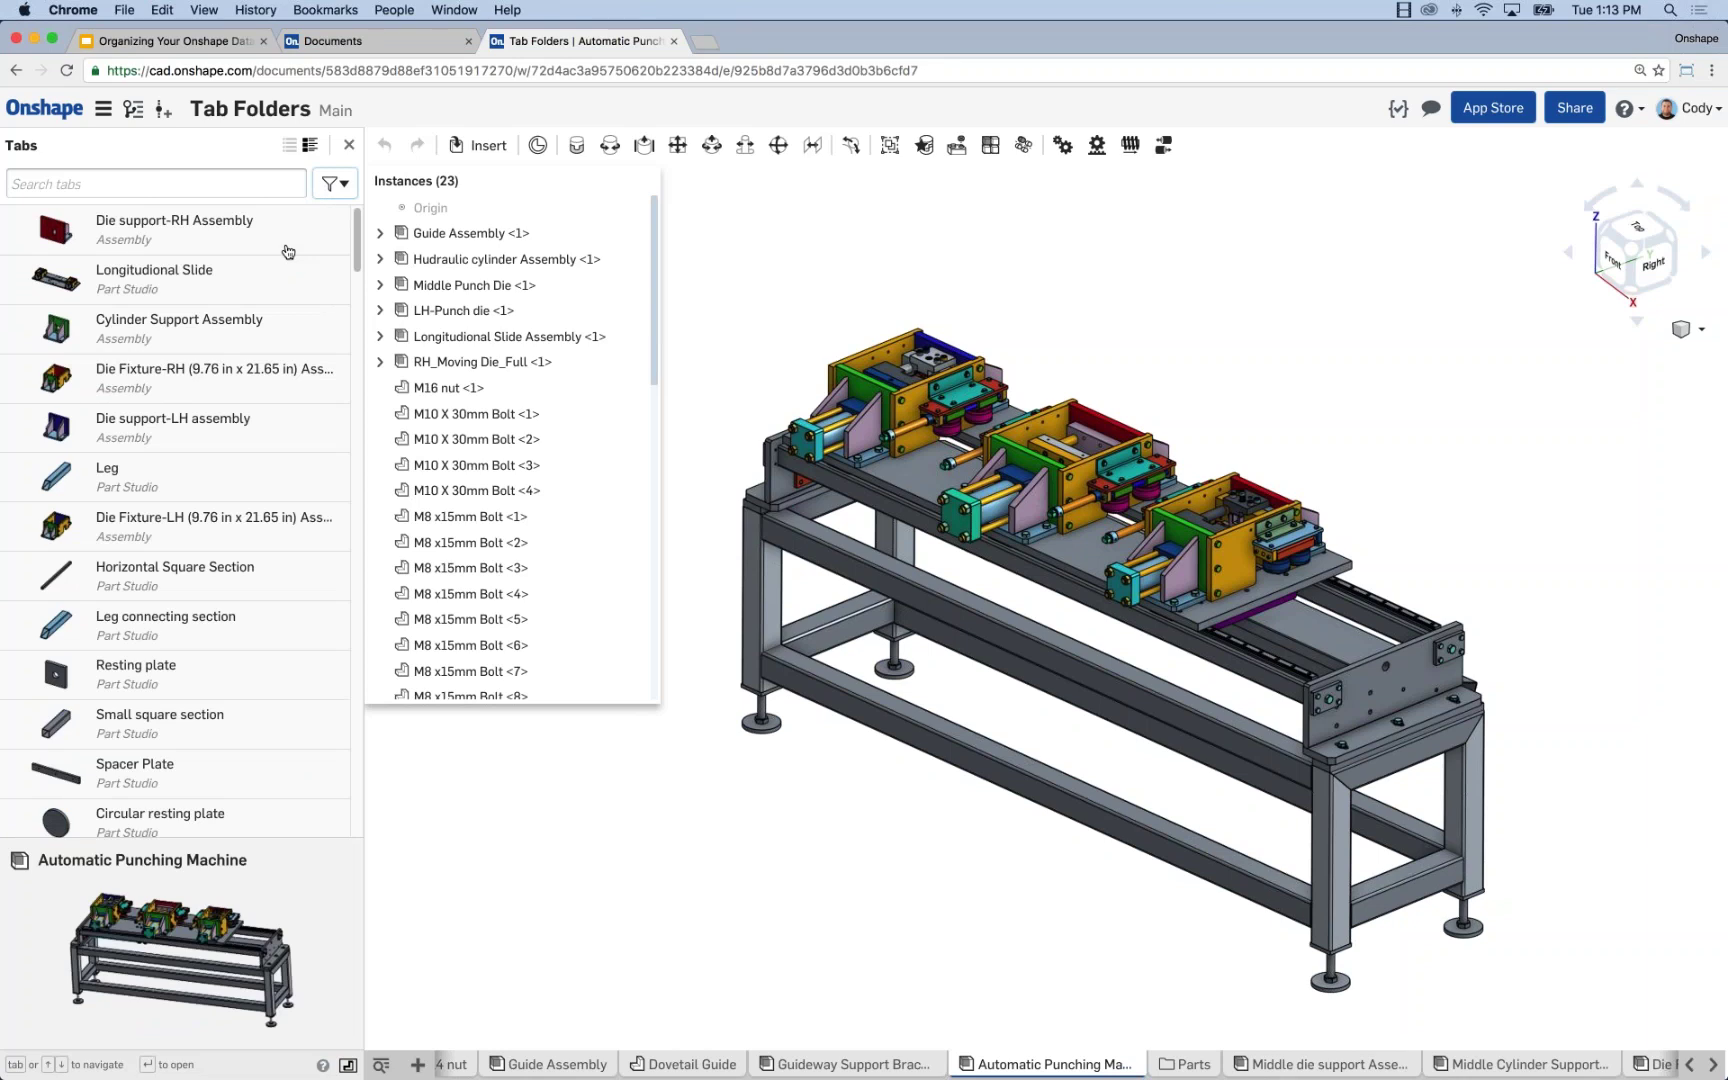
Look through the document's full list of part studios and assemblies in the tab manager
scroll(266, 365, "down", 5)
scroll(268, 377, "down", 15)
scroll(268, 377, "down", 12)
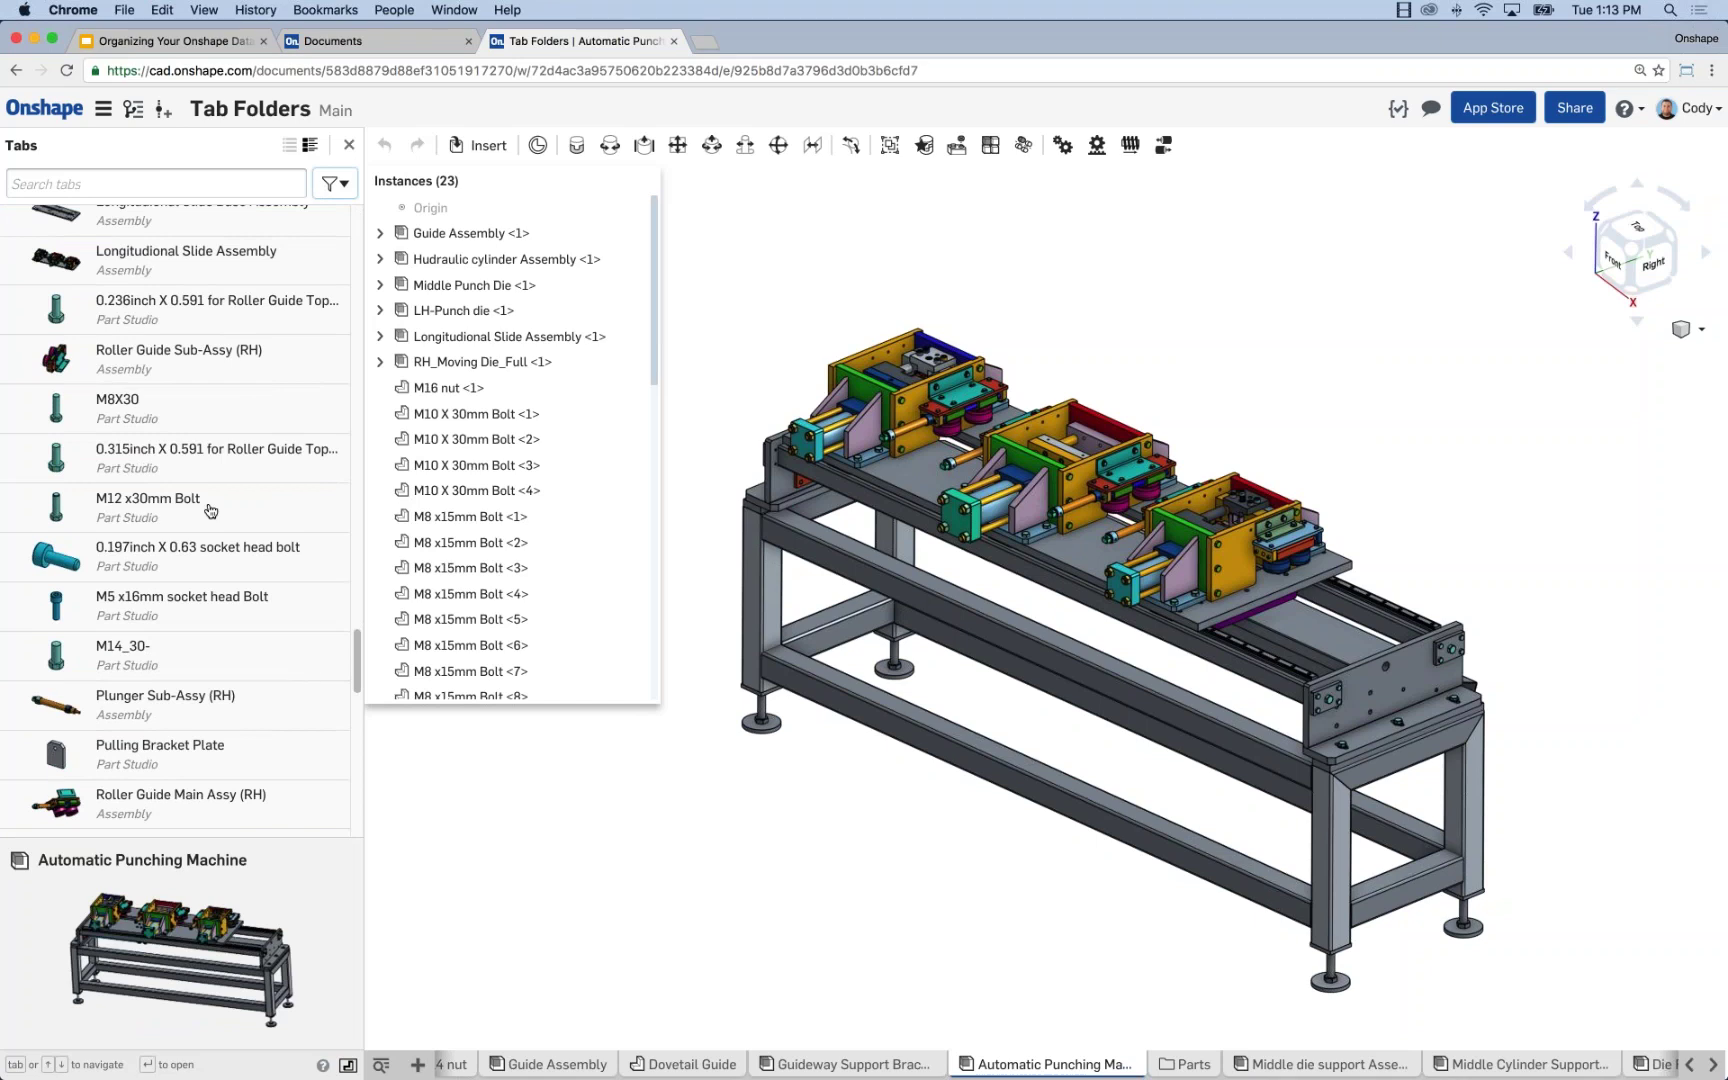
scroll(218, 533, "down", 8)
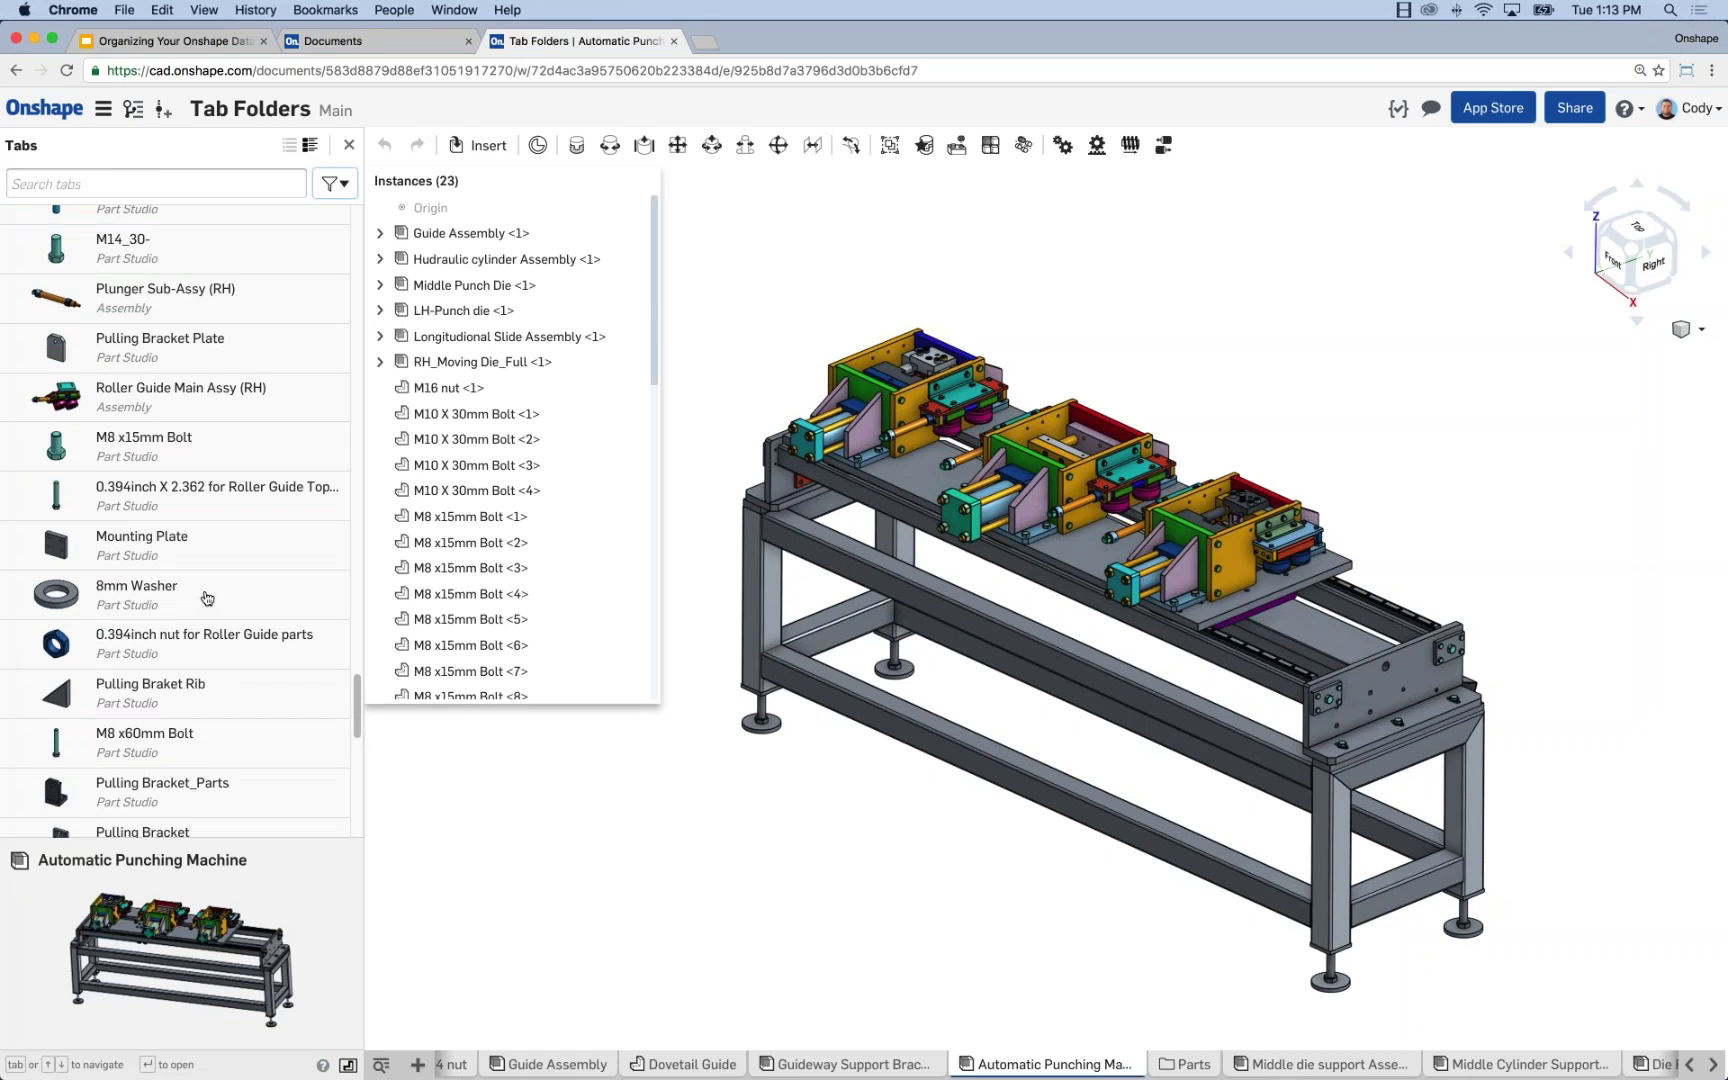
scroll(207, 598, "down", 15)
scroll(206, 595, "up", 20)
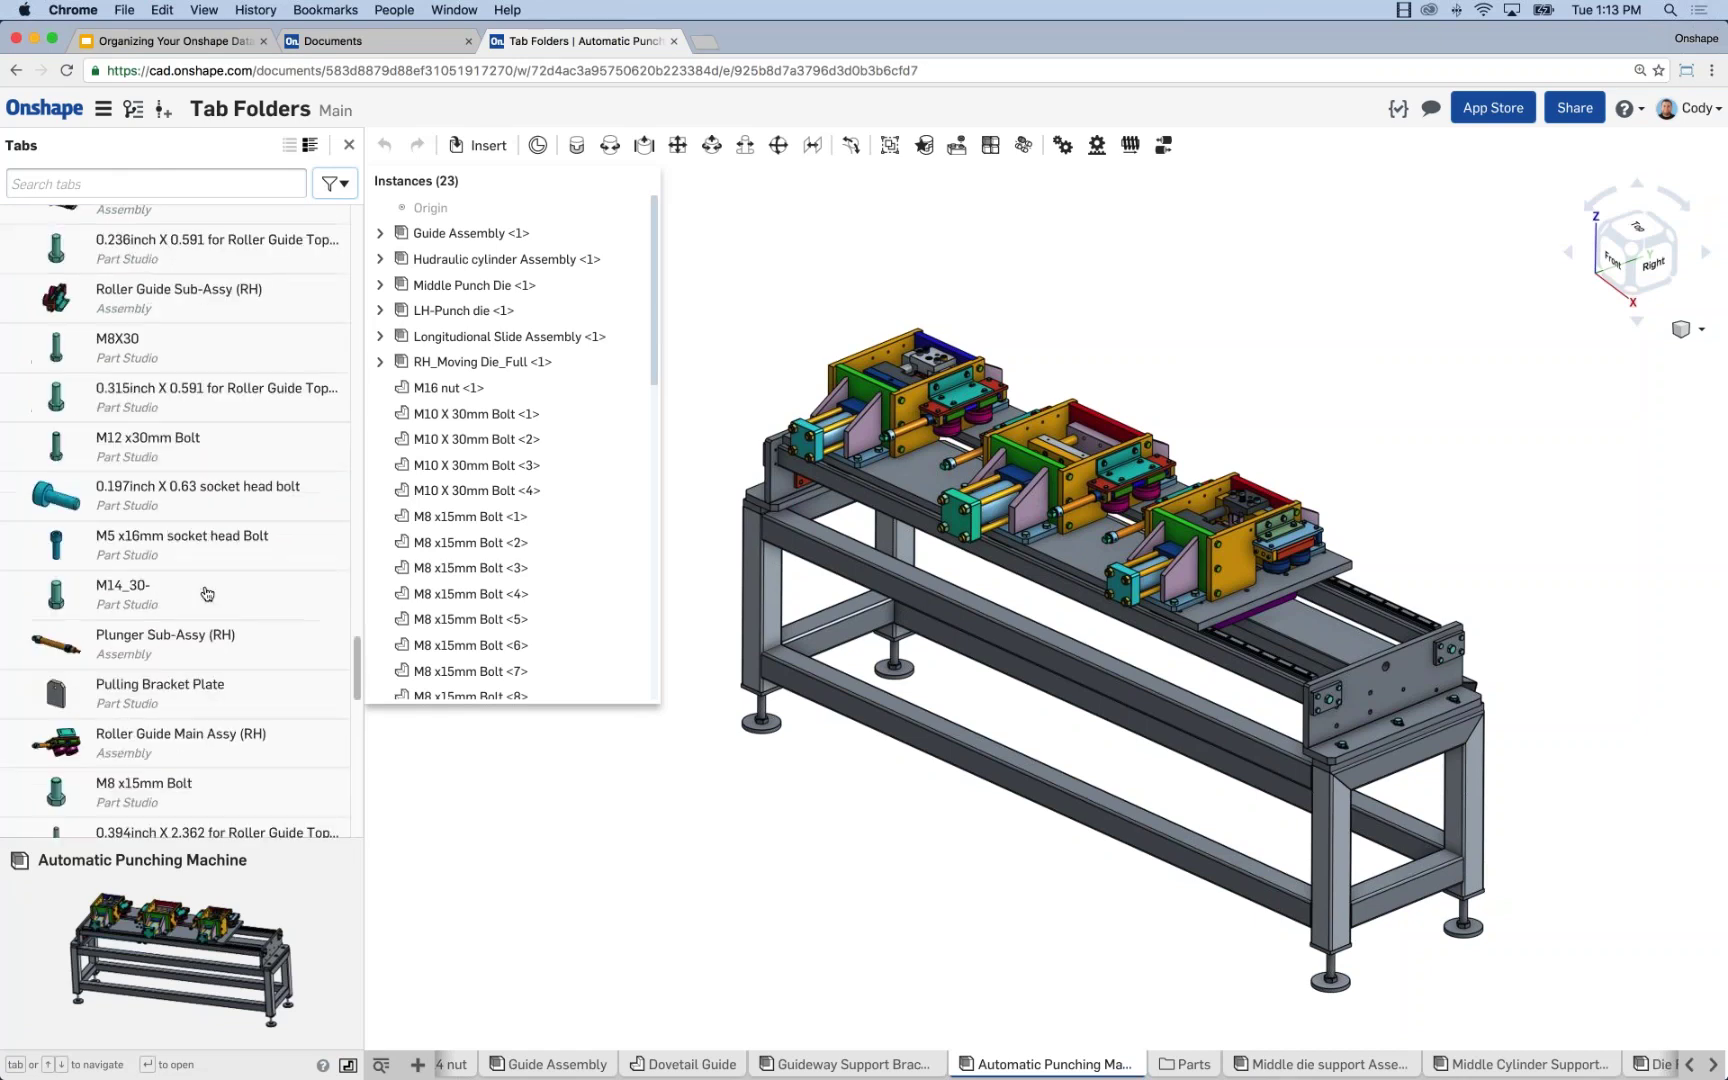
scroll(206, 592, "up", 20)
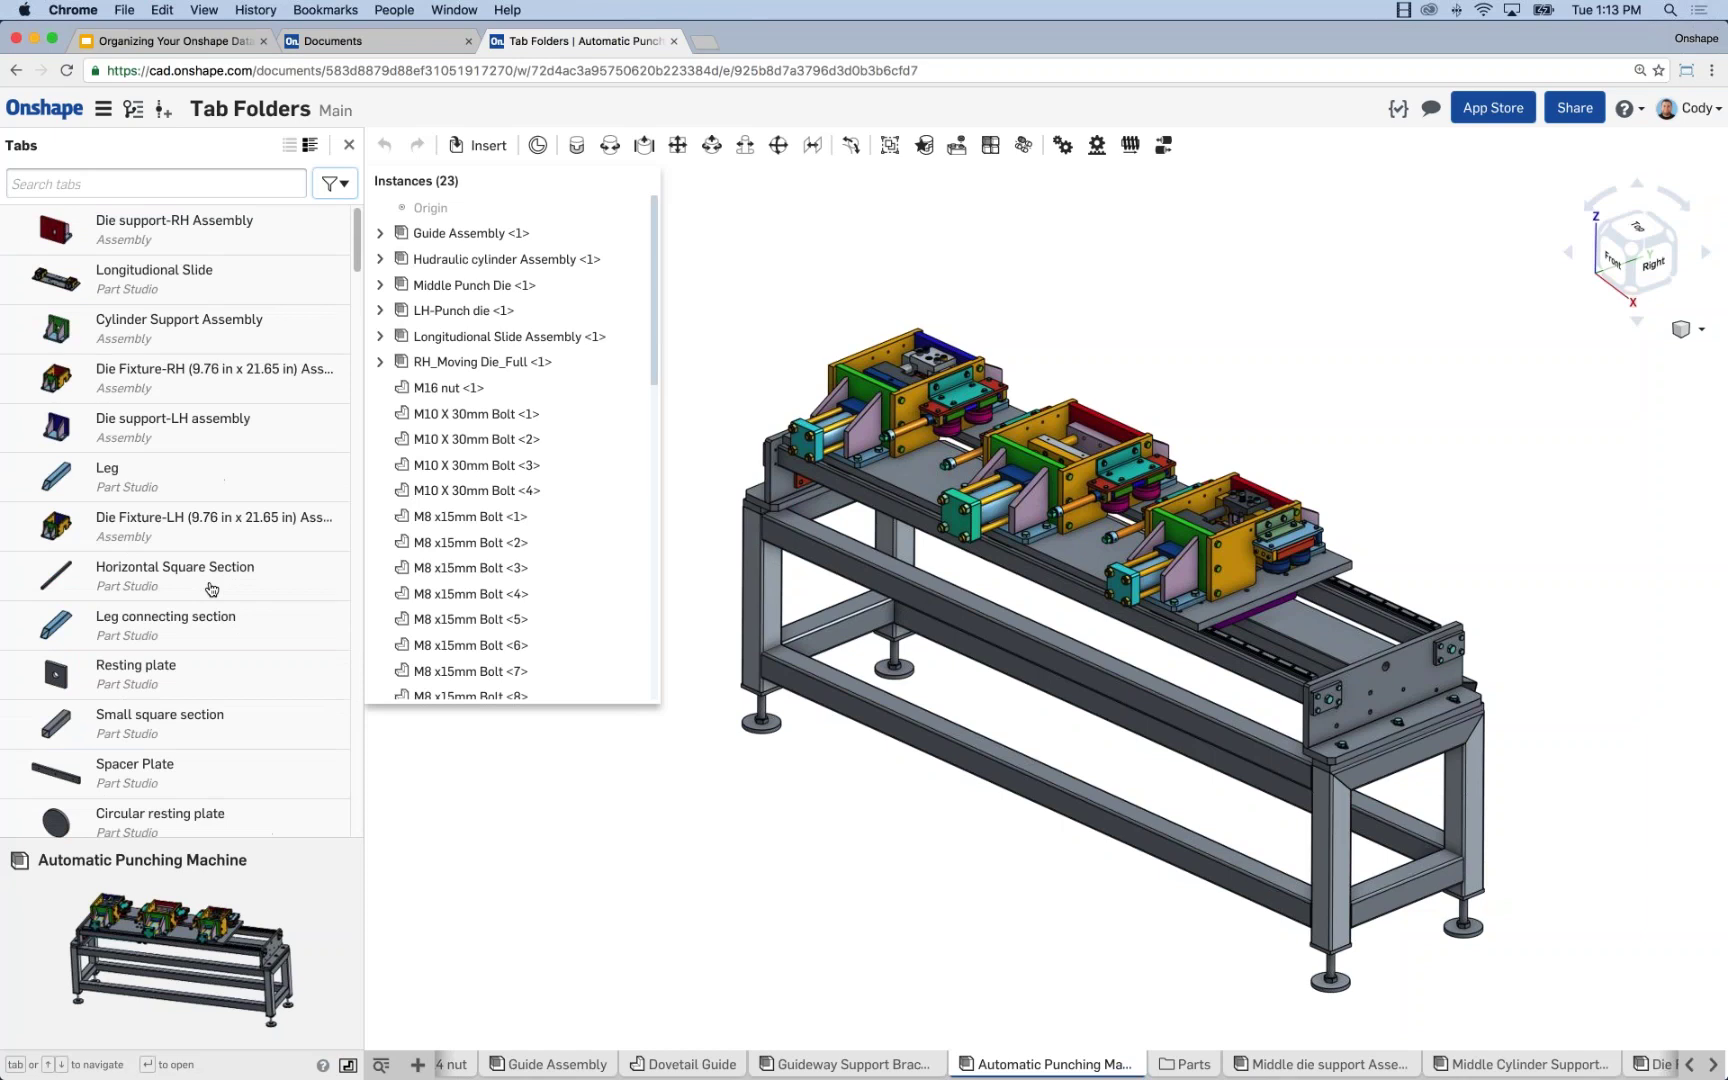
Select the four tabs from Die cylinder small parts to Height adjustment screw, and replace that selection with a range starting at Base Frame assembly_Parts
left_click_drag(357, 255, 349, 333)
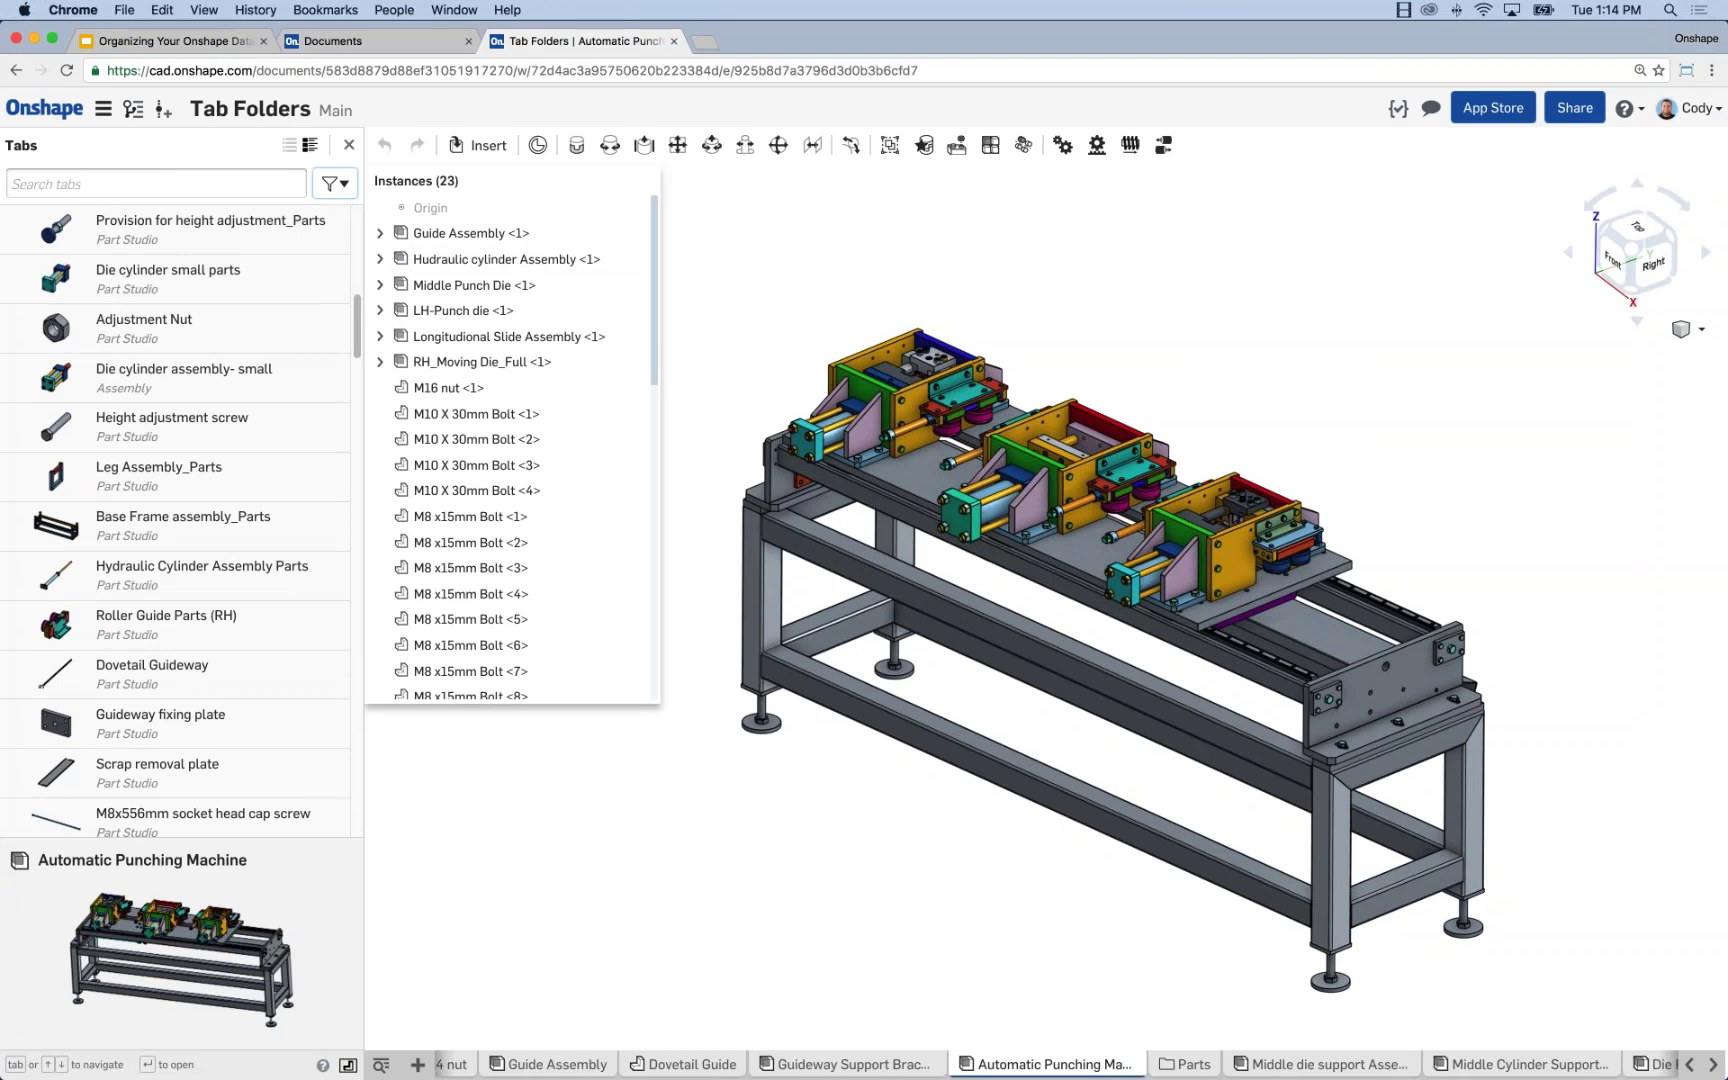
left_click(205, 296)
left_click(205, 322, "super")
left_click(226, 384, "super")
left_click(224, 441, "super")
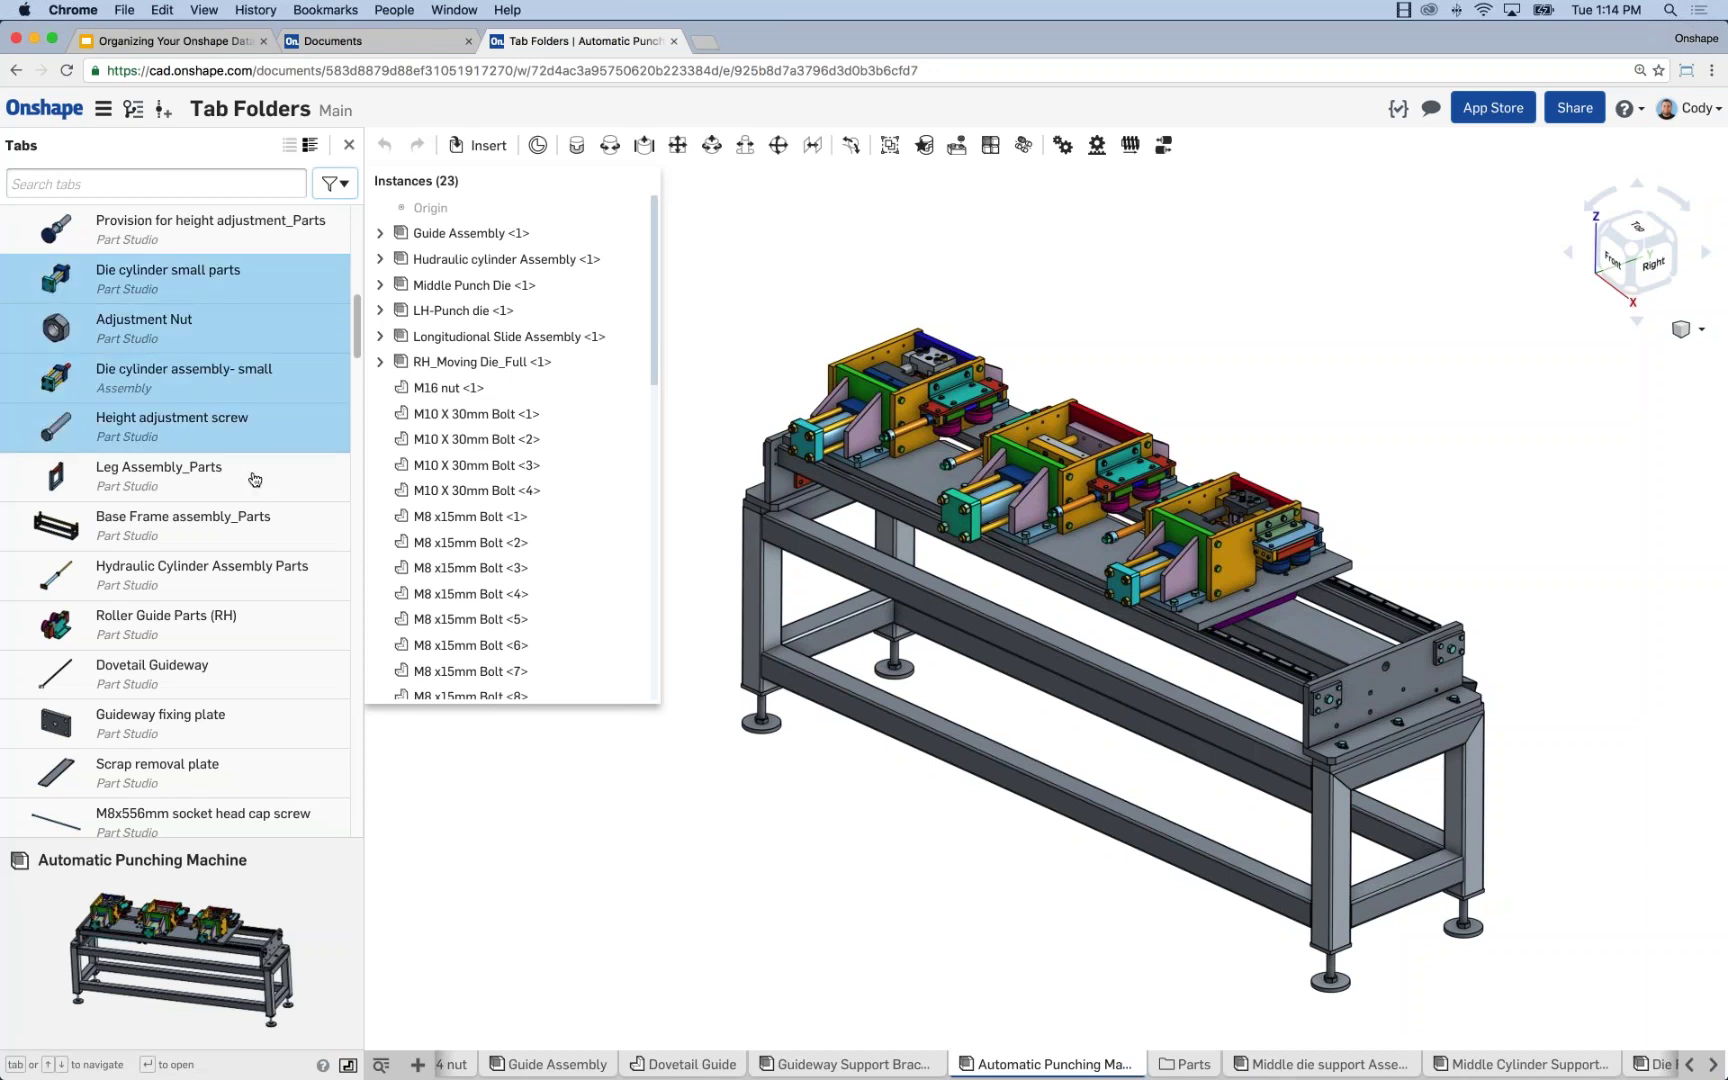
left_click(247, 533)
key("shift+End")
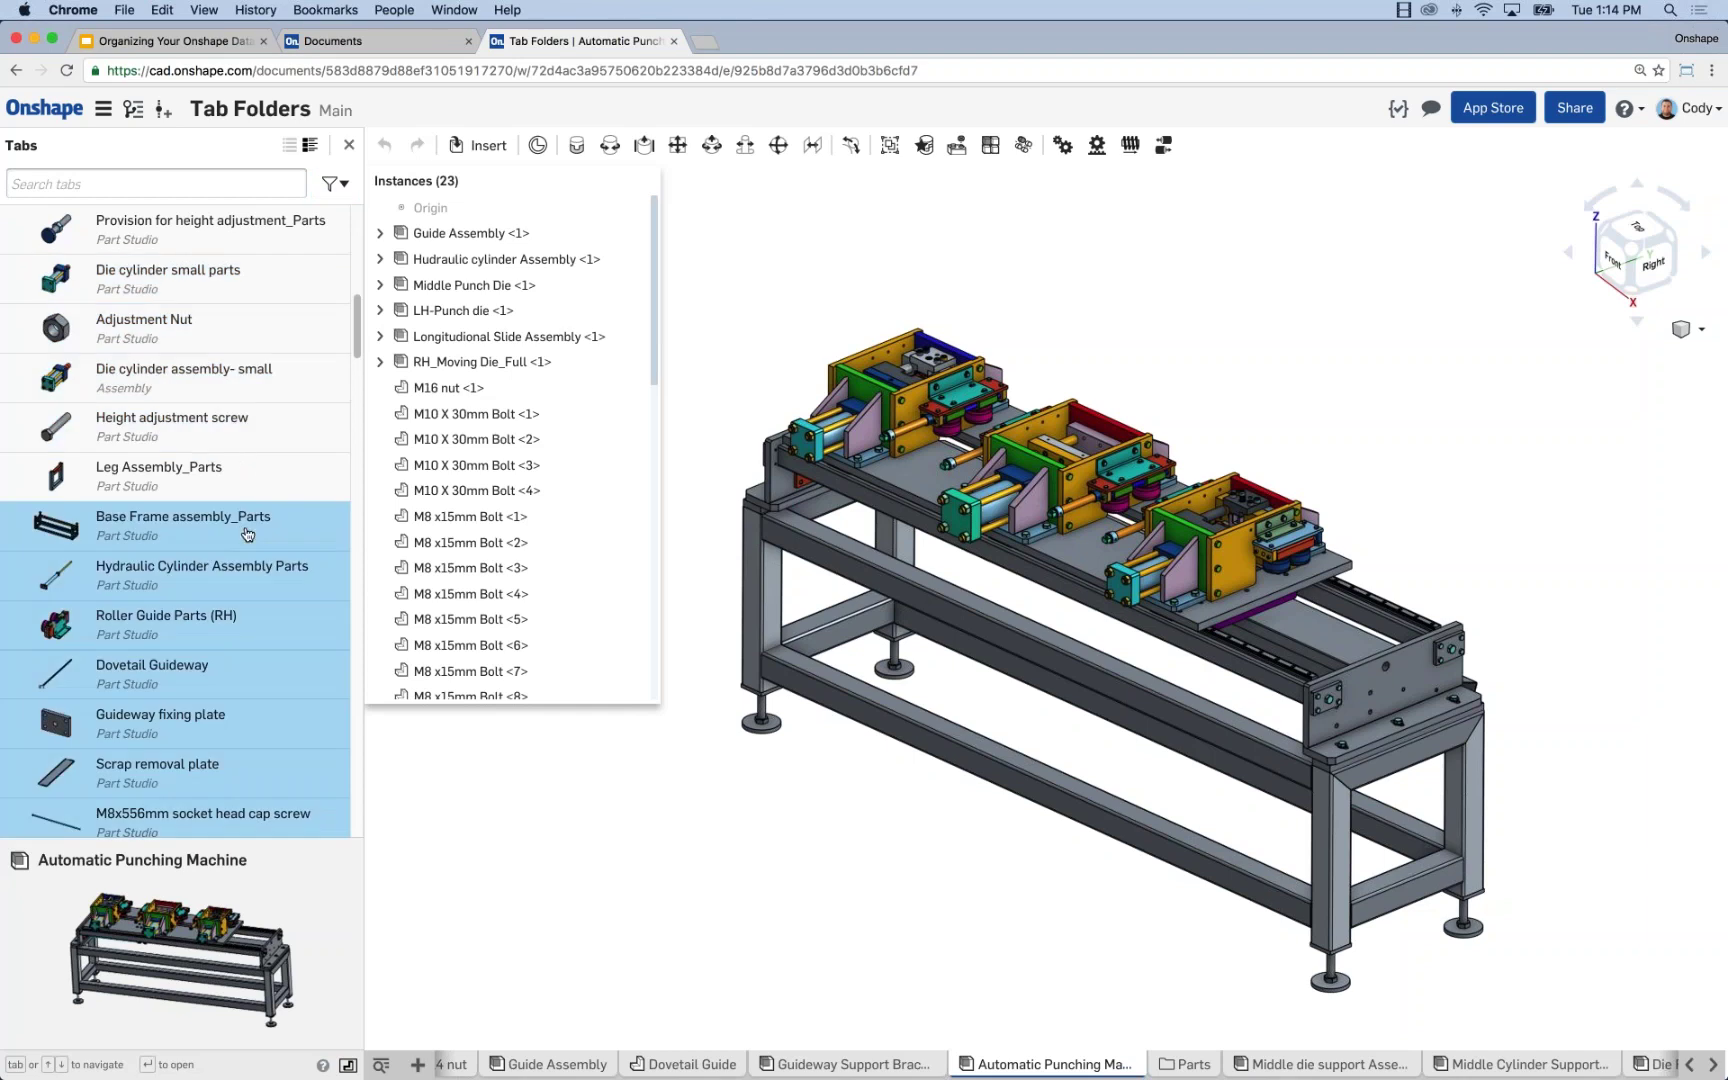
Select the range of tabs from Leg Assembly_Parts up to Die cylinder small parts and view the actions available for the selection
left_click(247, 461)
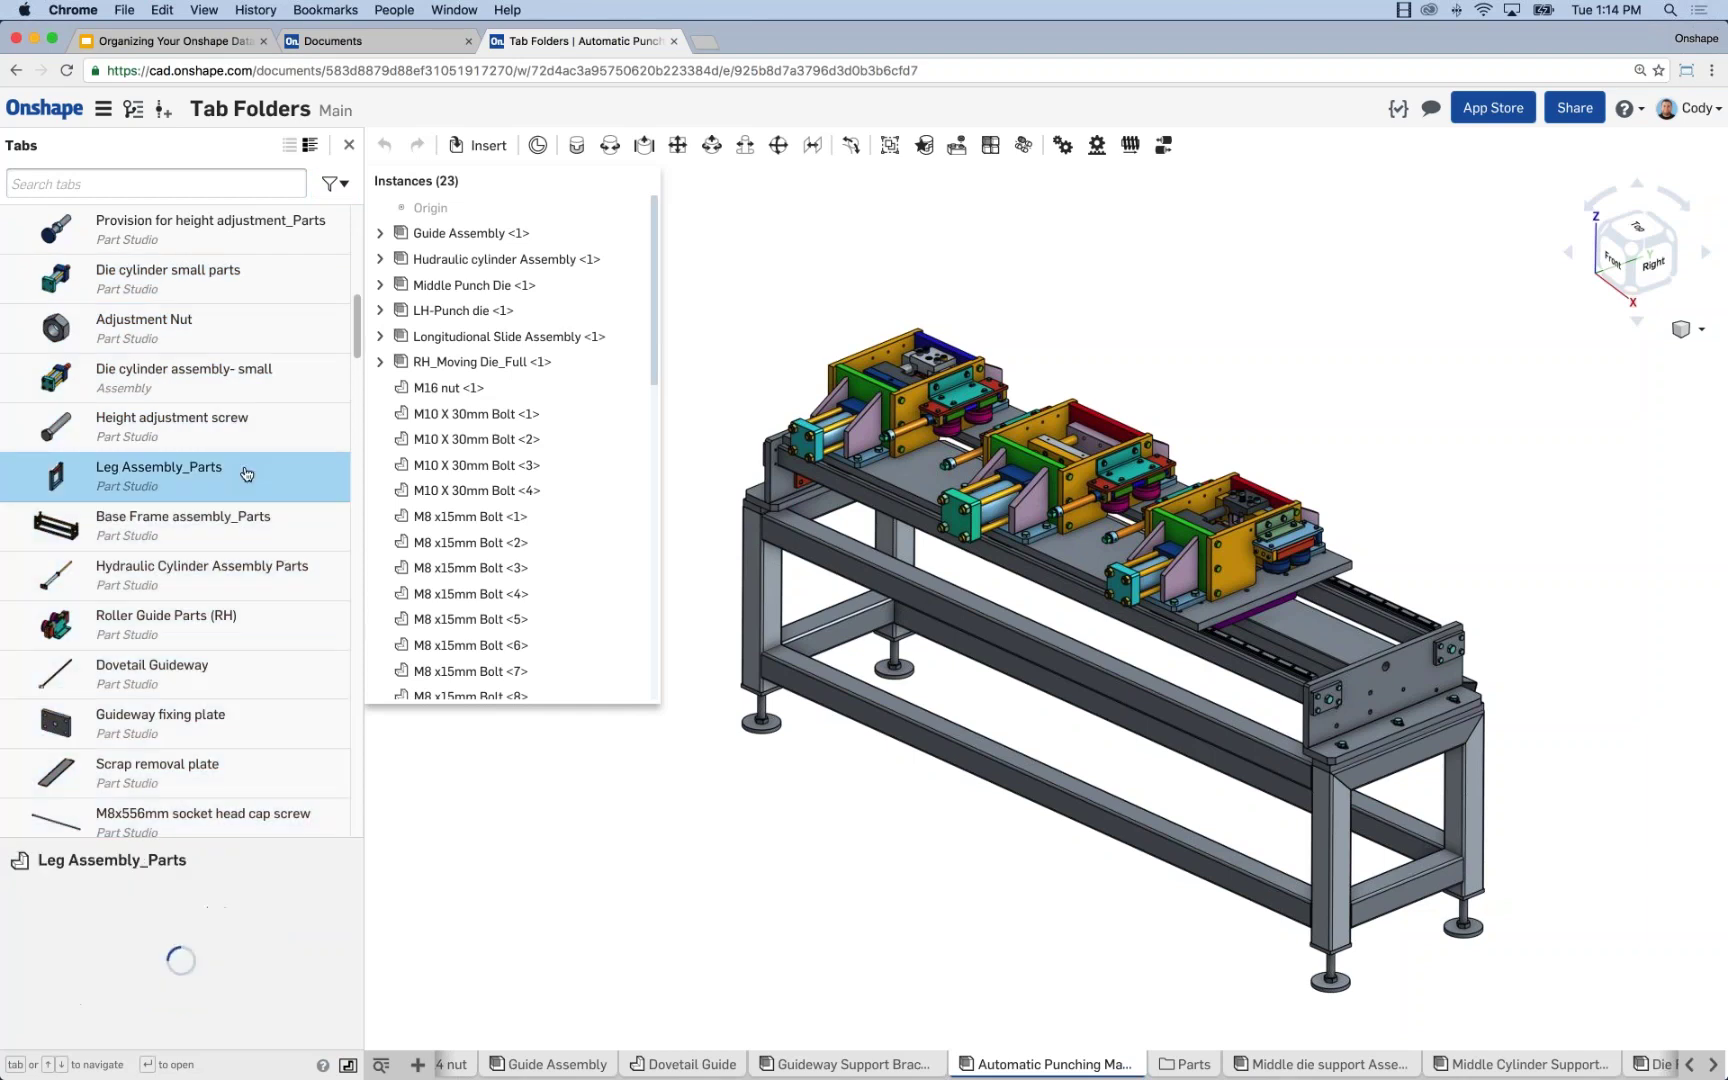
left_click(236, 286, "shift")
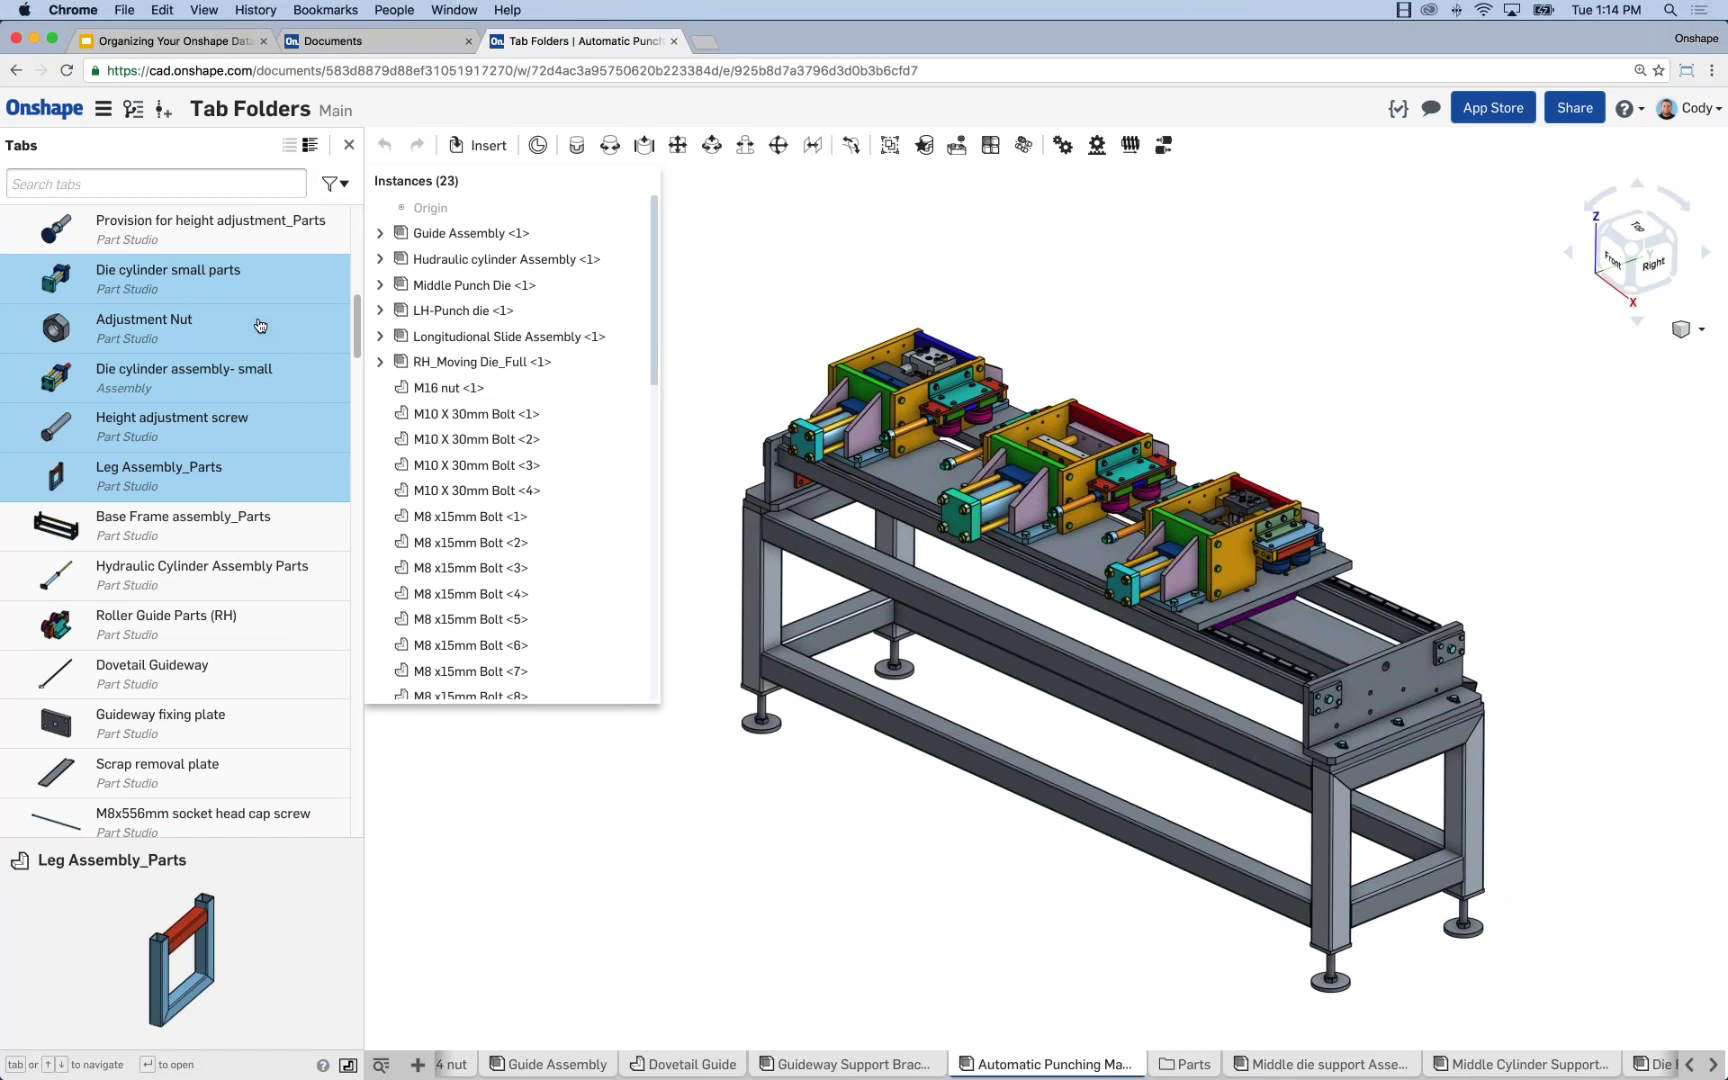
right_click(259, 324)
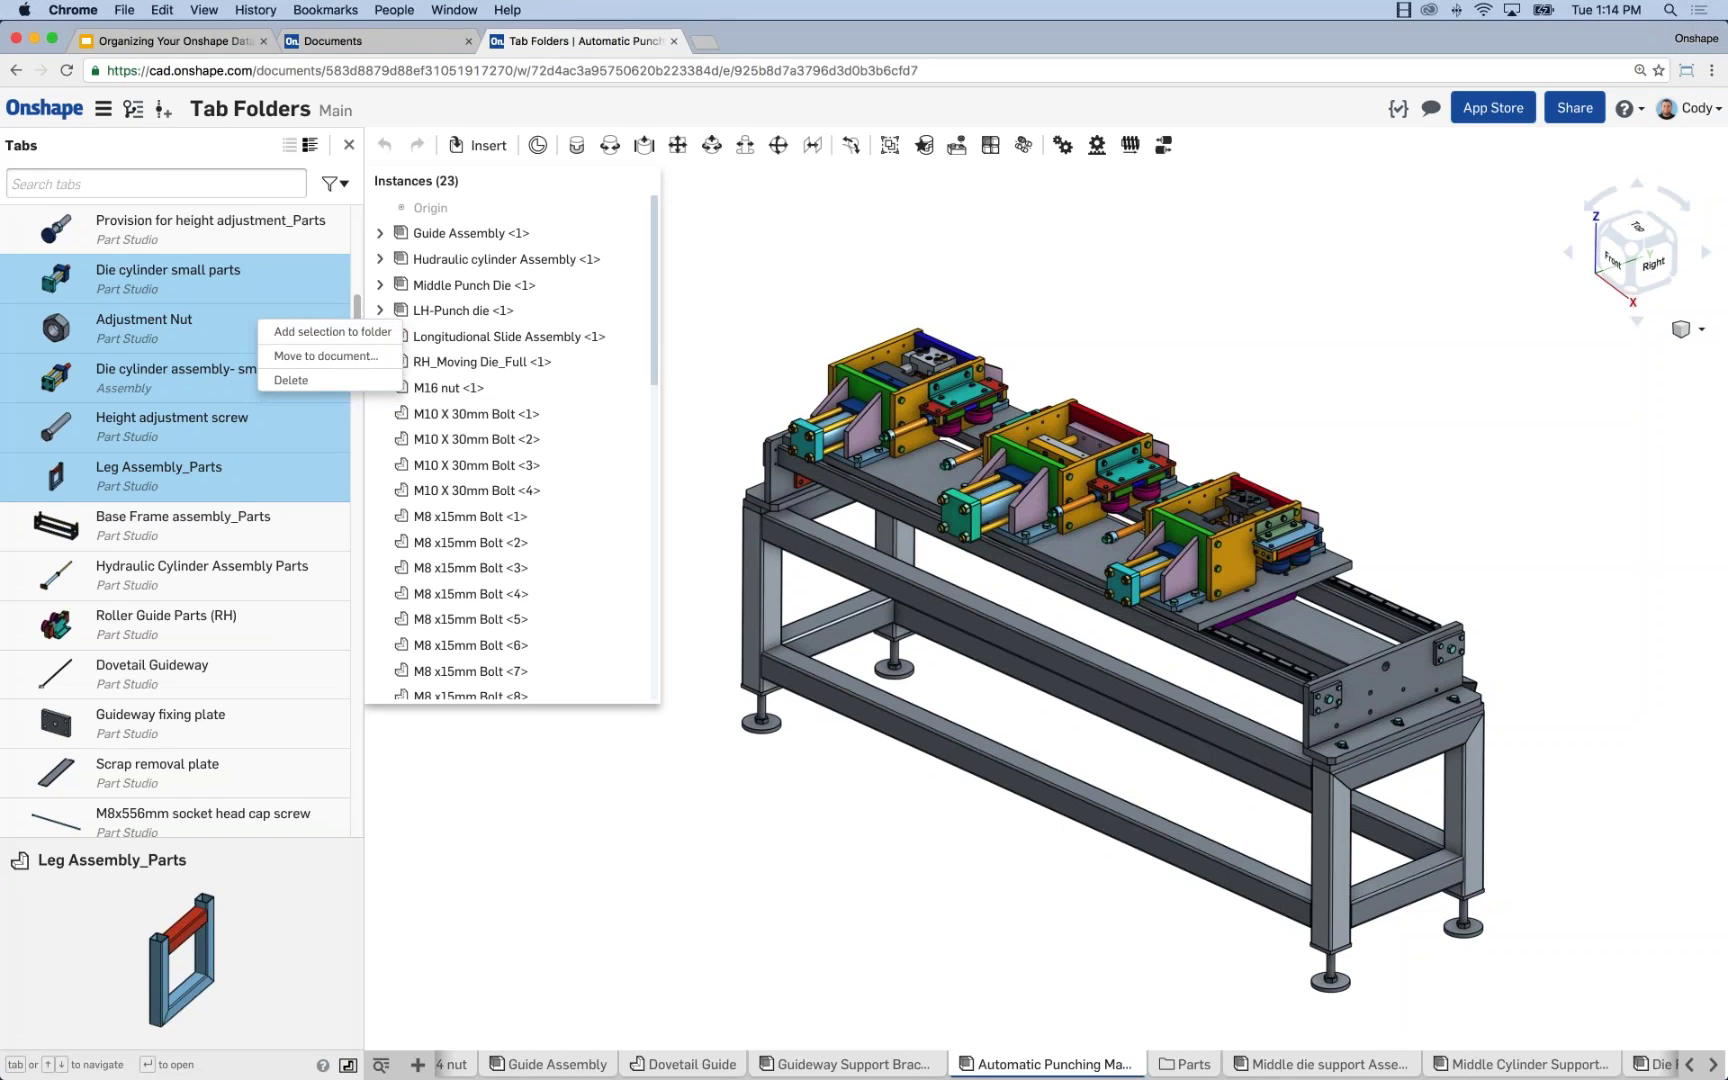
key("Escape")
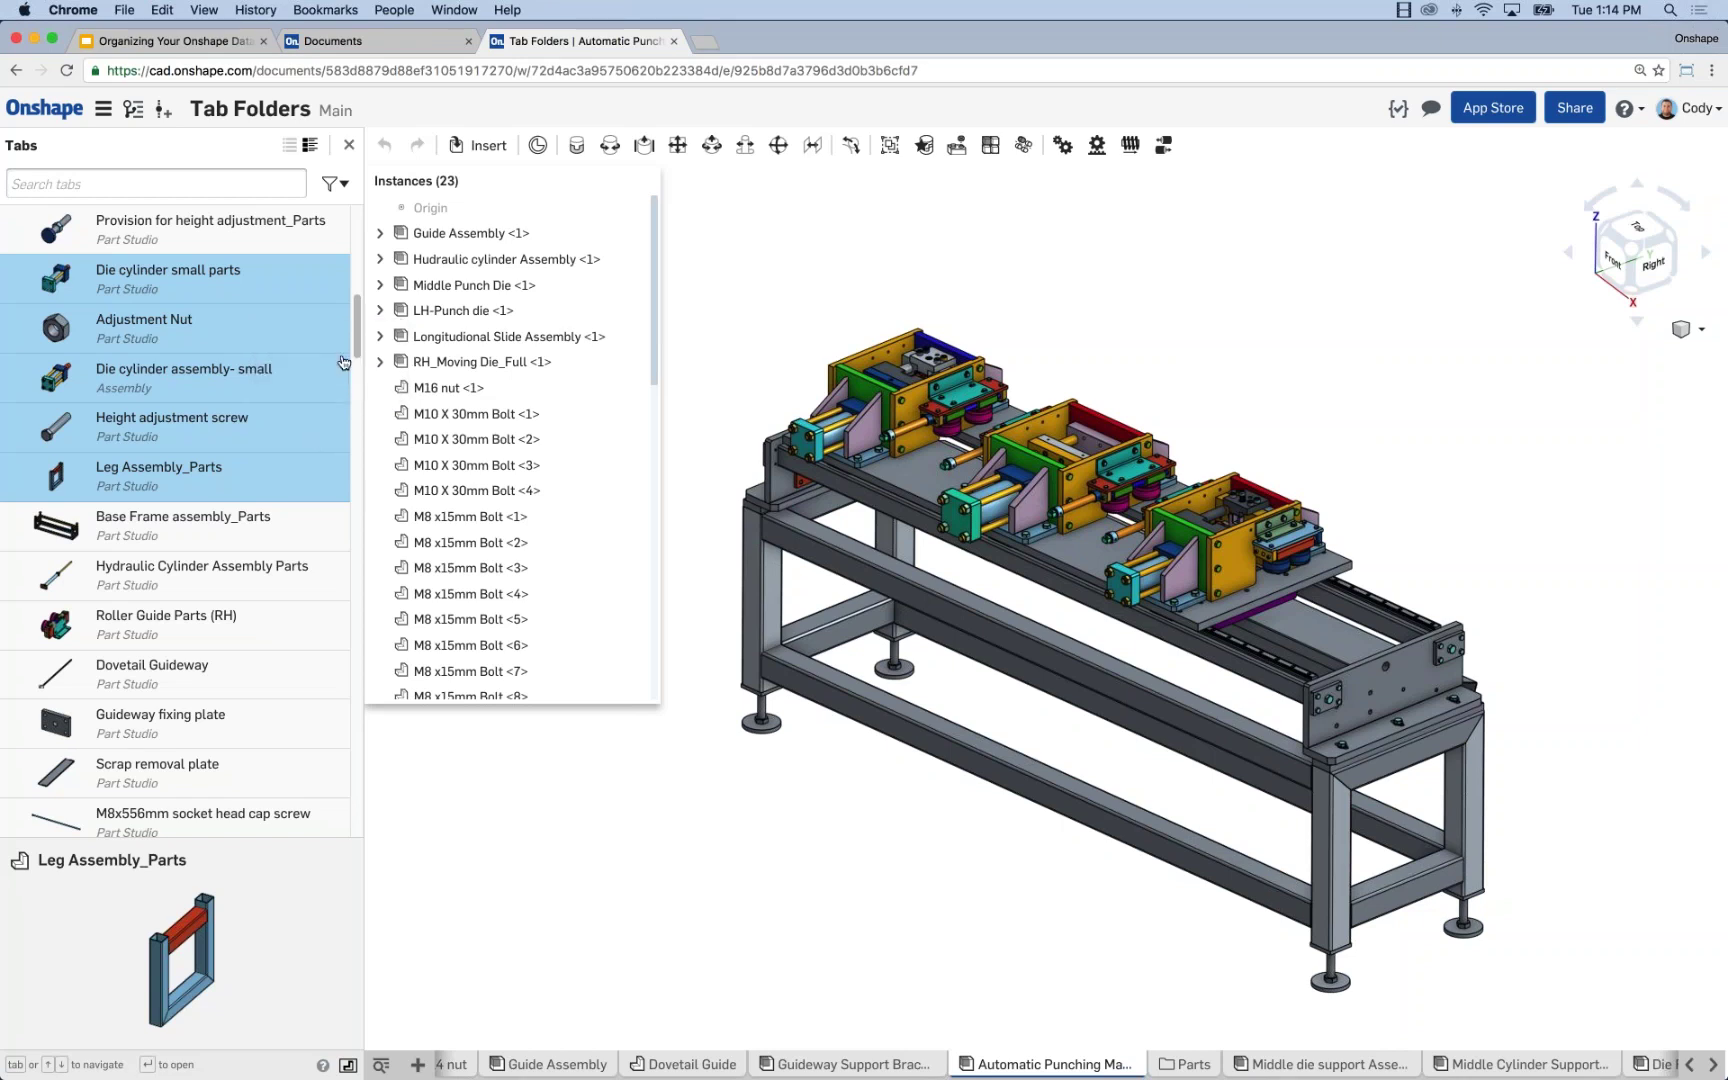
Find the Parts folder in the tab manager's list and expand it to show the tabs inside
left_click_drag(356, 360, 350, 481)
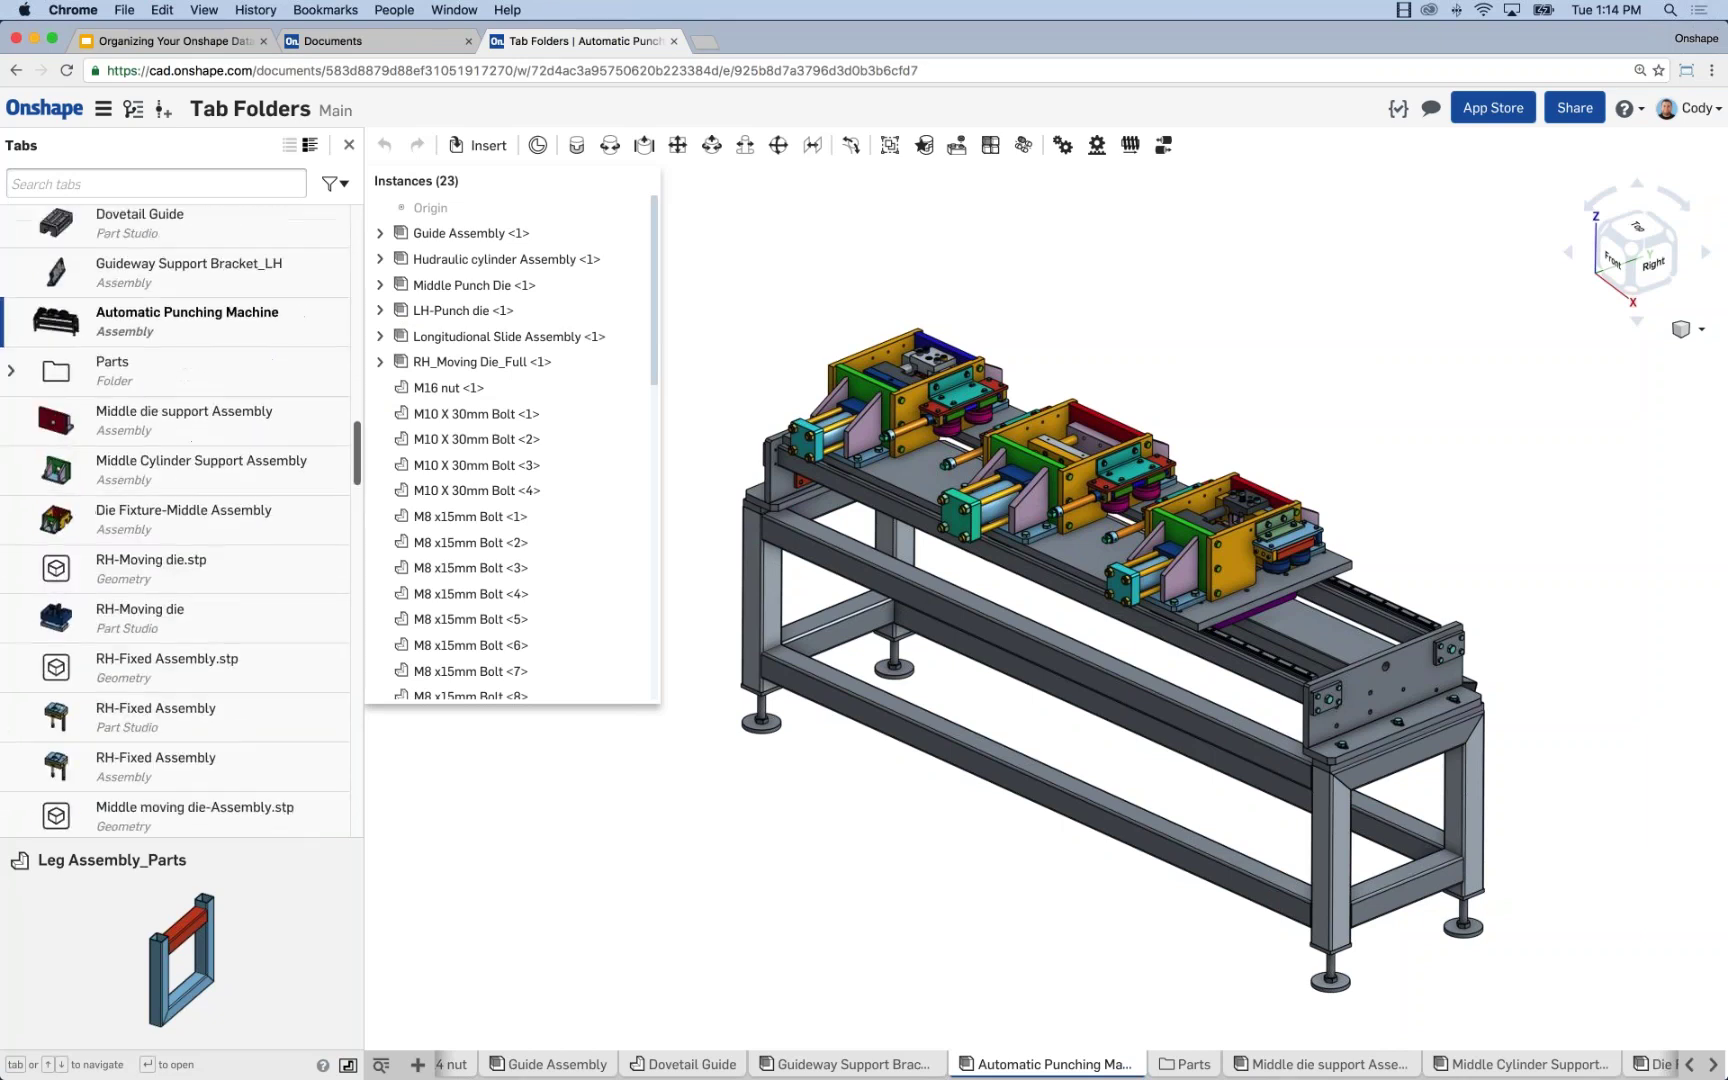
left_click(14, 374)
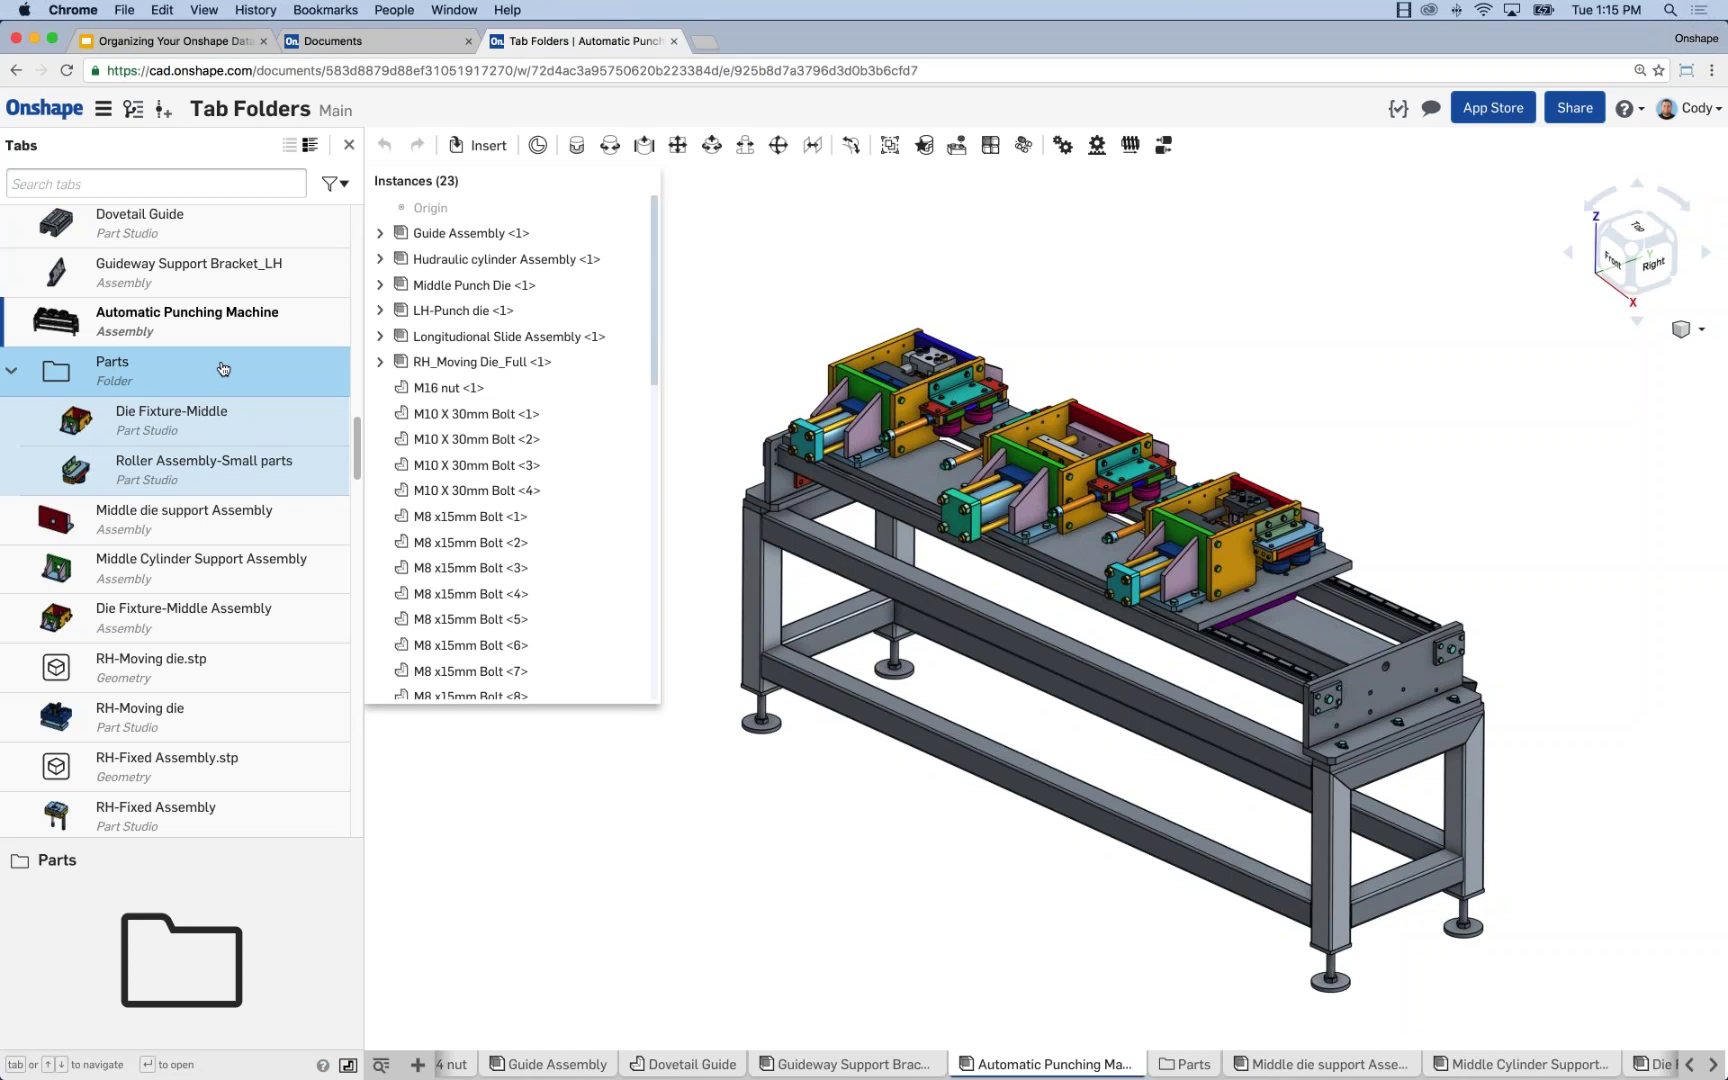
Create a new folder inside the Parts folder and name it Hardware
right_click(180, 369)
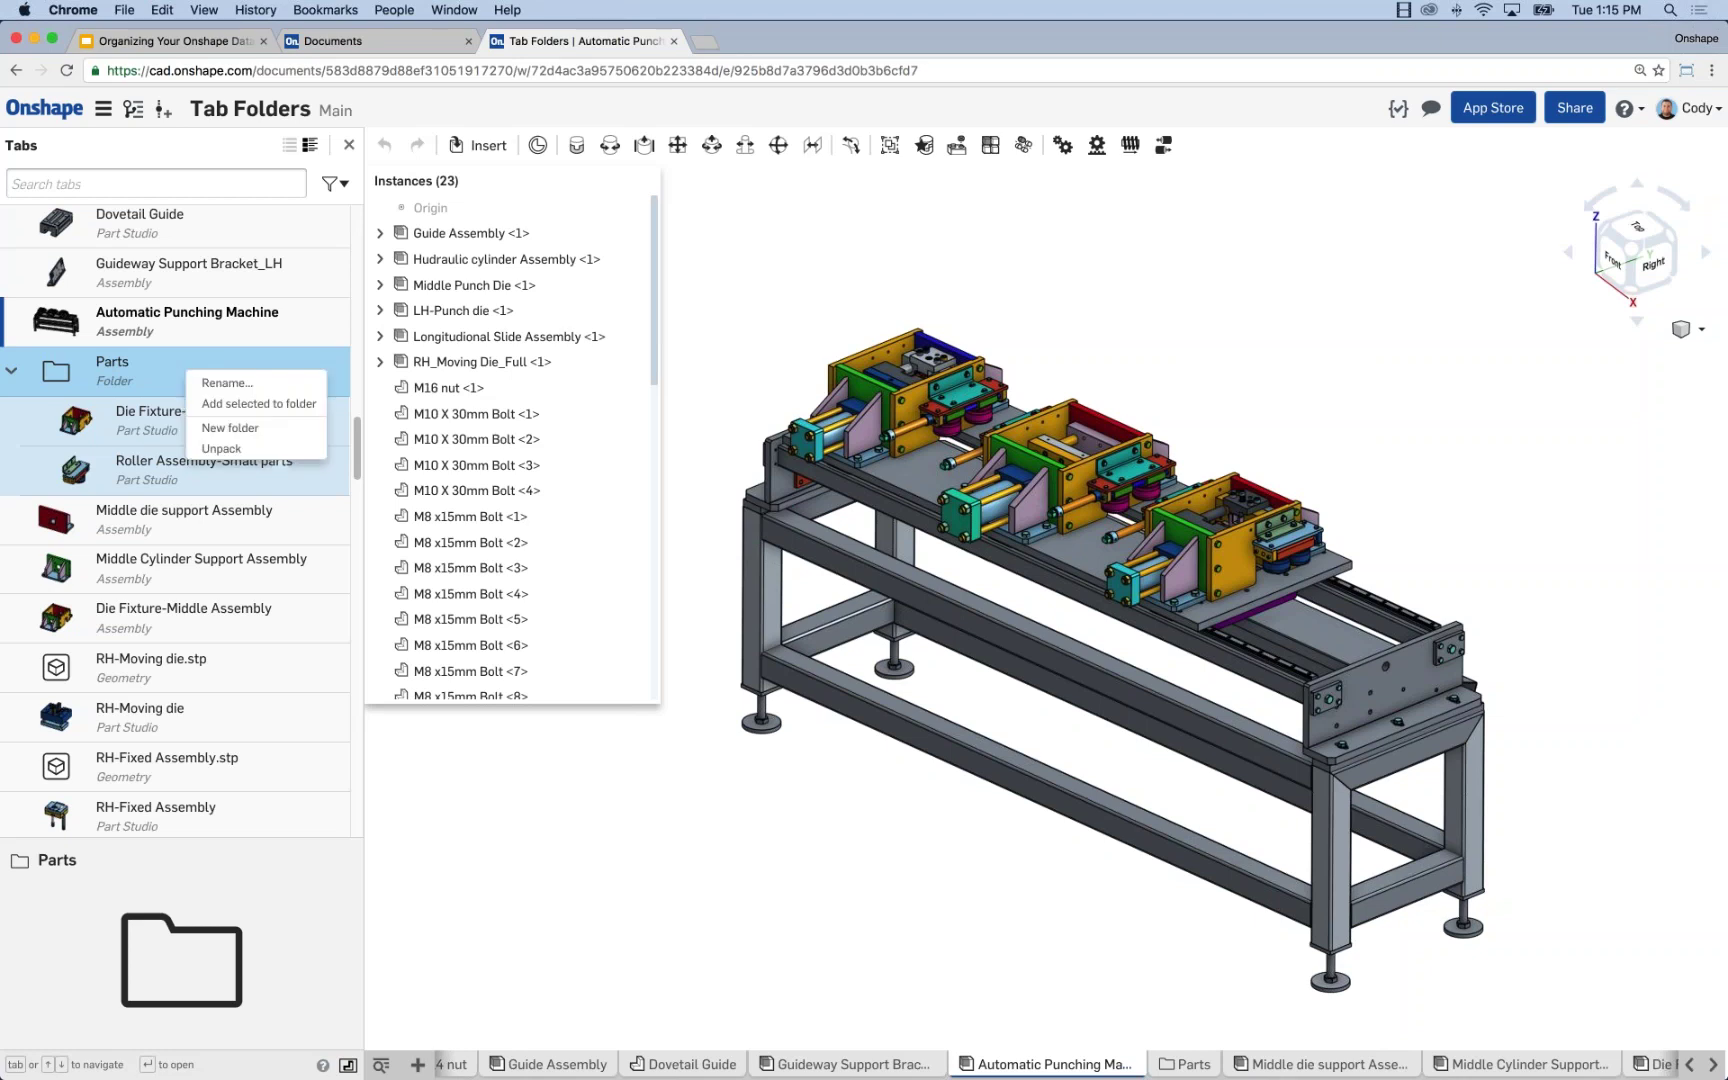
left_click(250, 402)
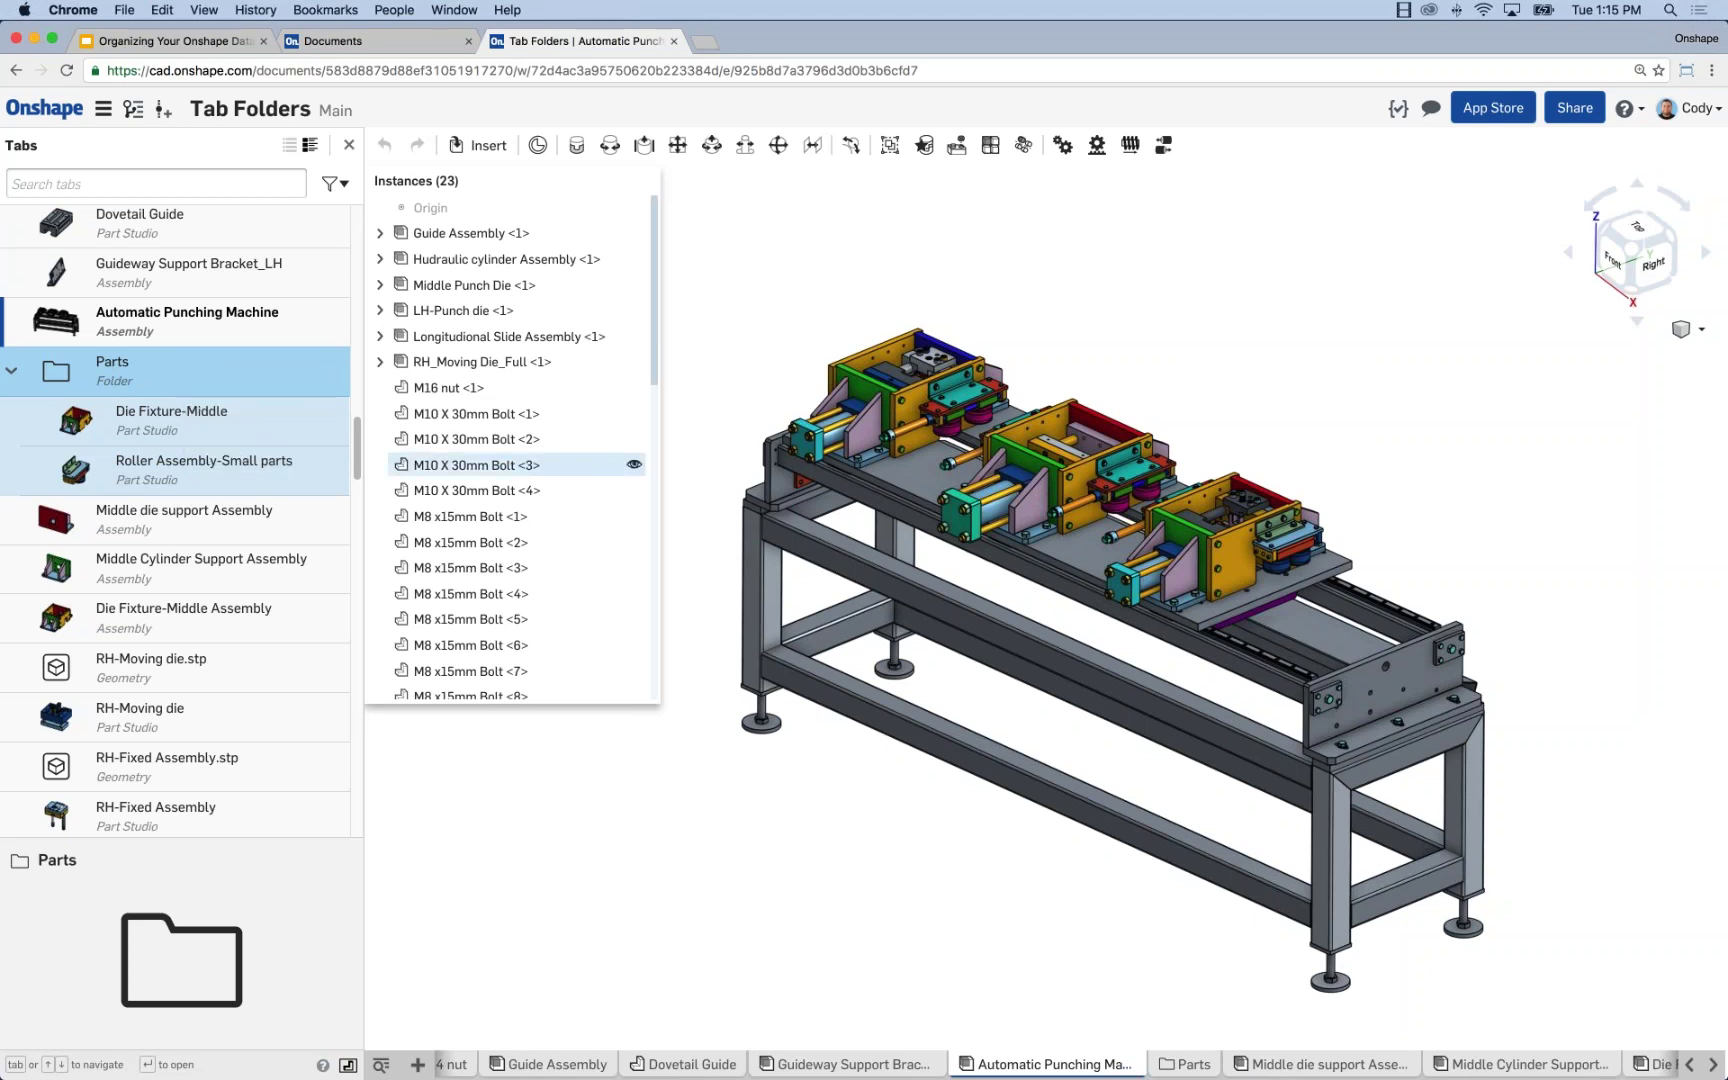
right_click(175, 367)
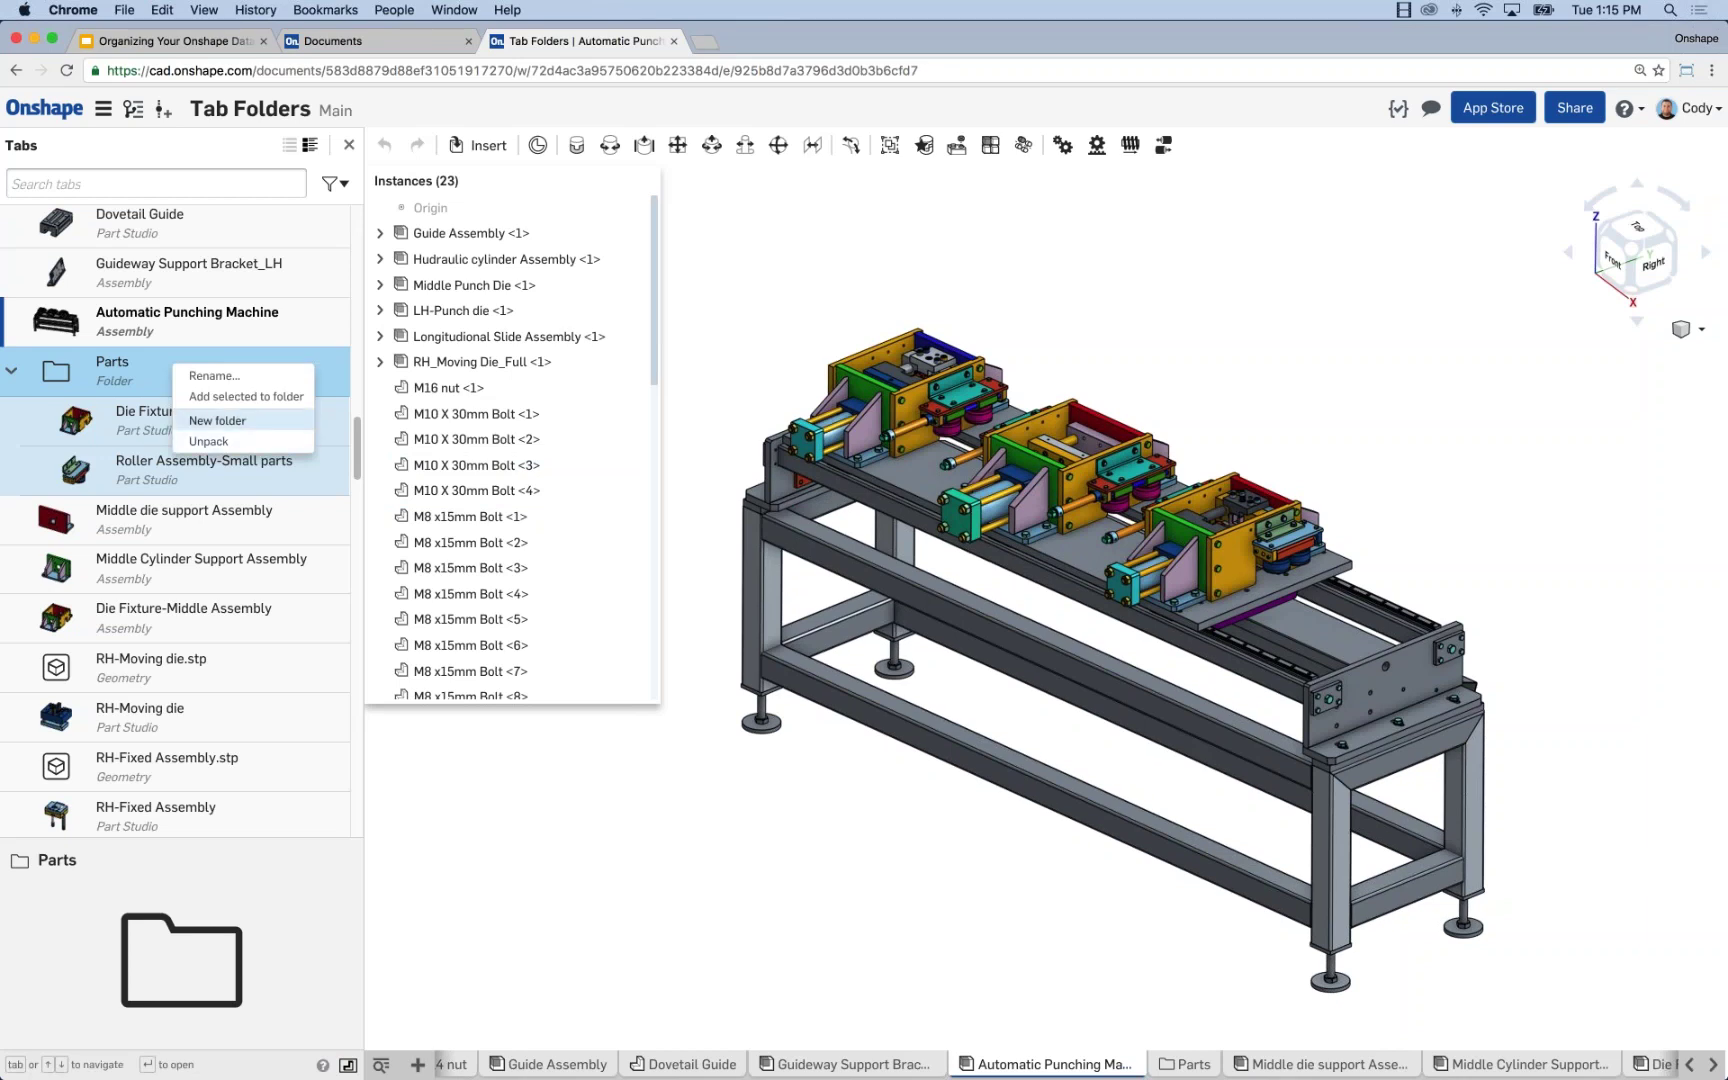
key("Escape")
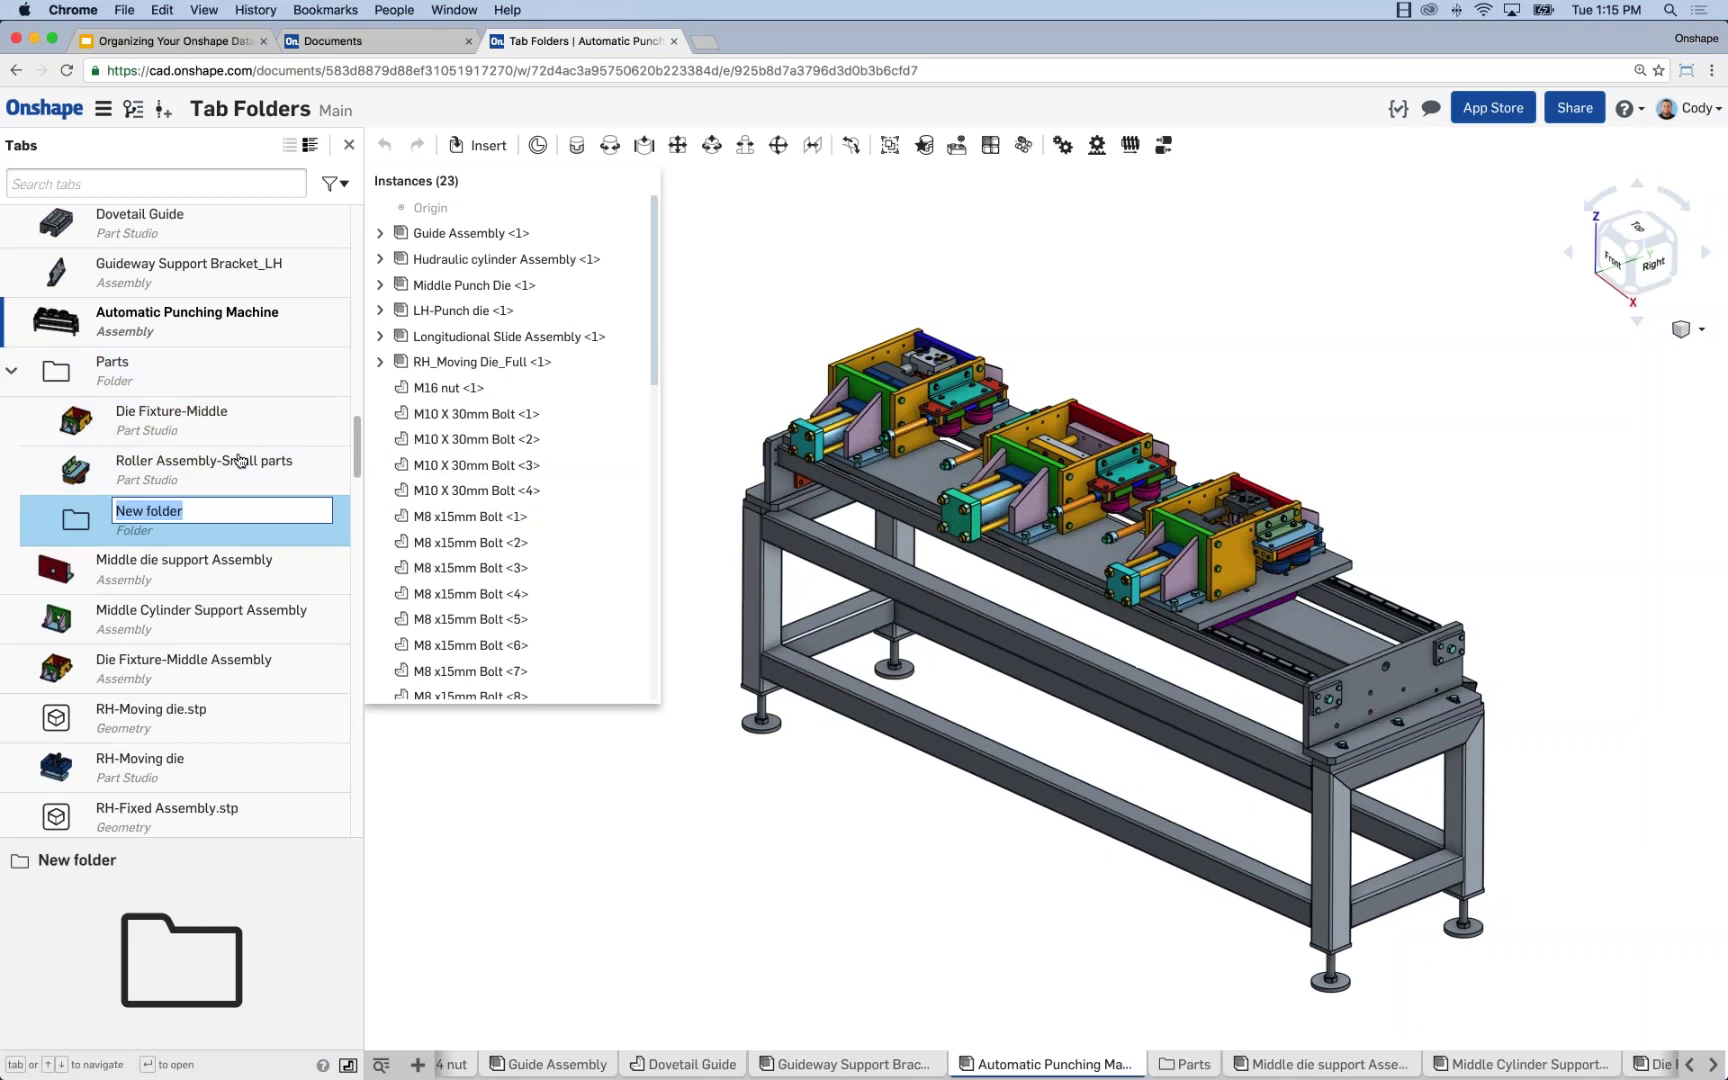
type("Hardware")
key("Return")
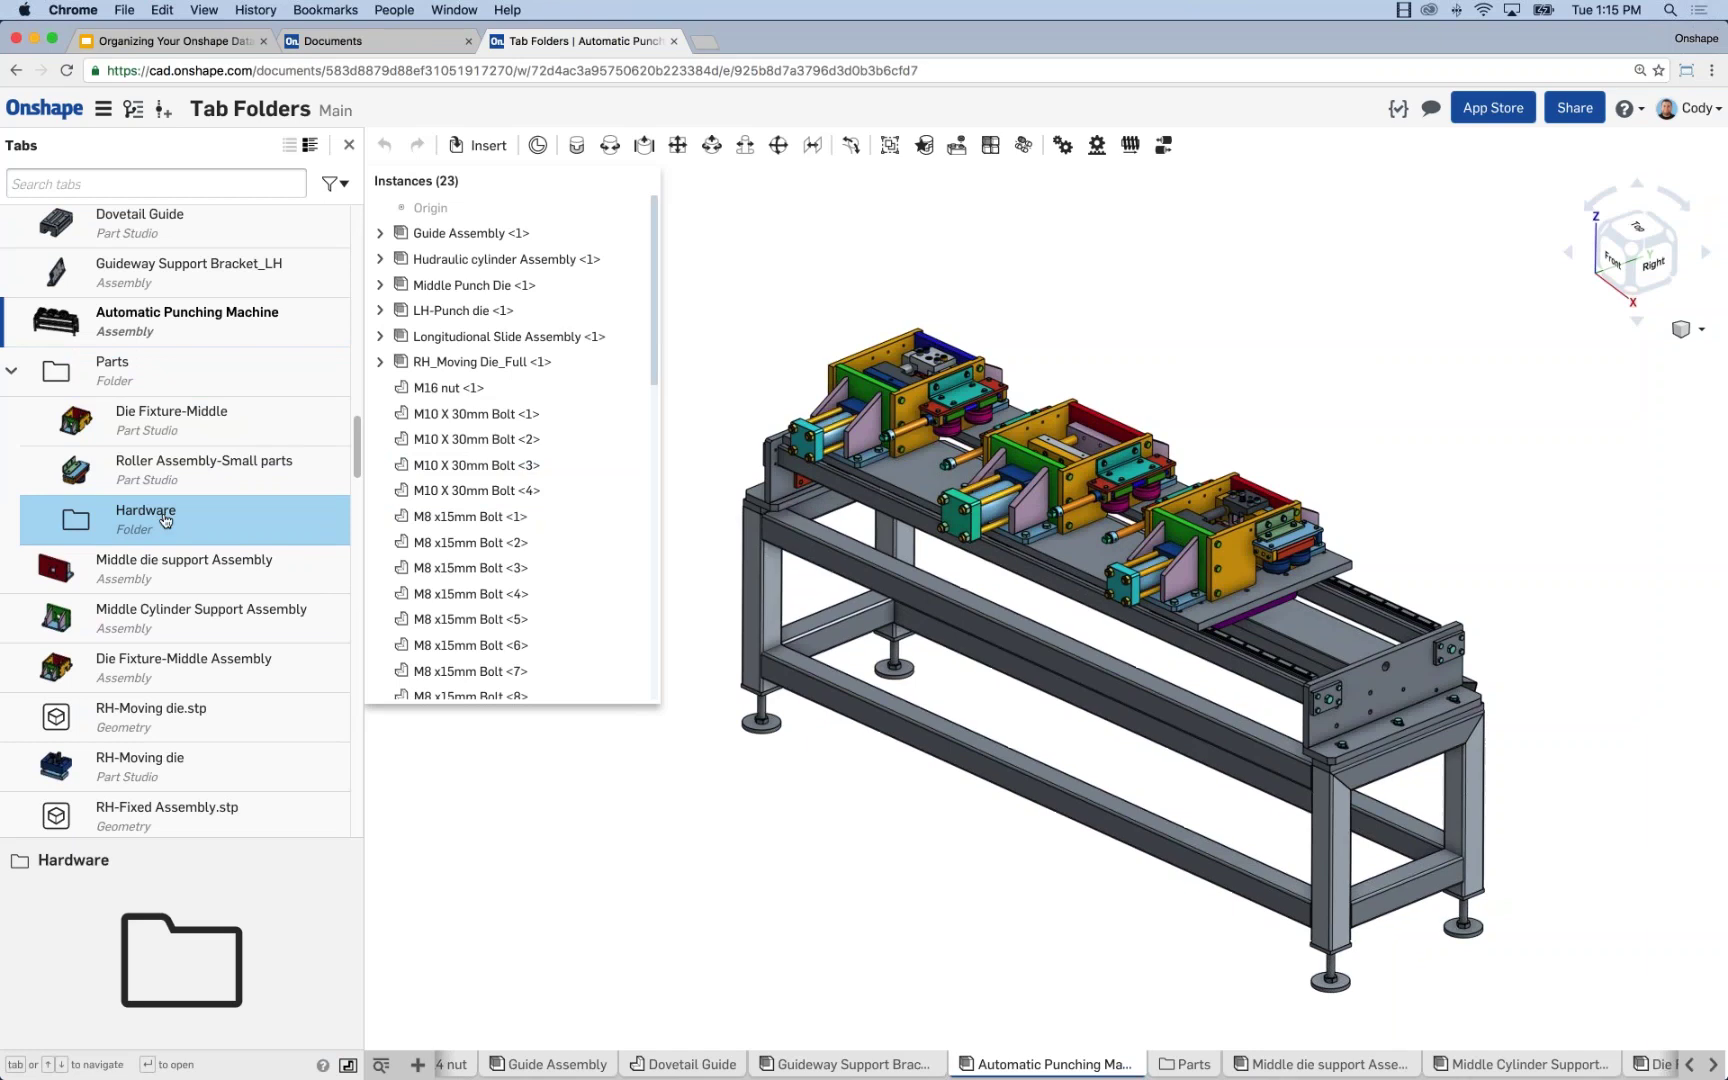
Move the M16 nut and M14 nut part studios into the Hardware folder, expanding that folder to show its contents
left_click_drag(358, 458, 362, 506)
scroll(186, 434, "up", 10)
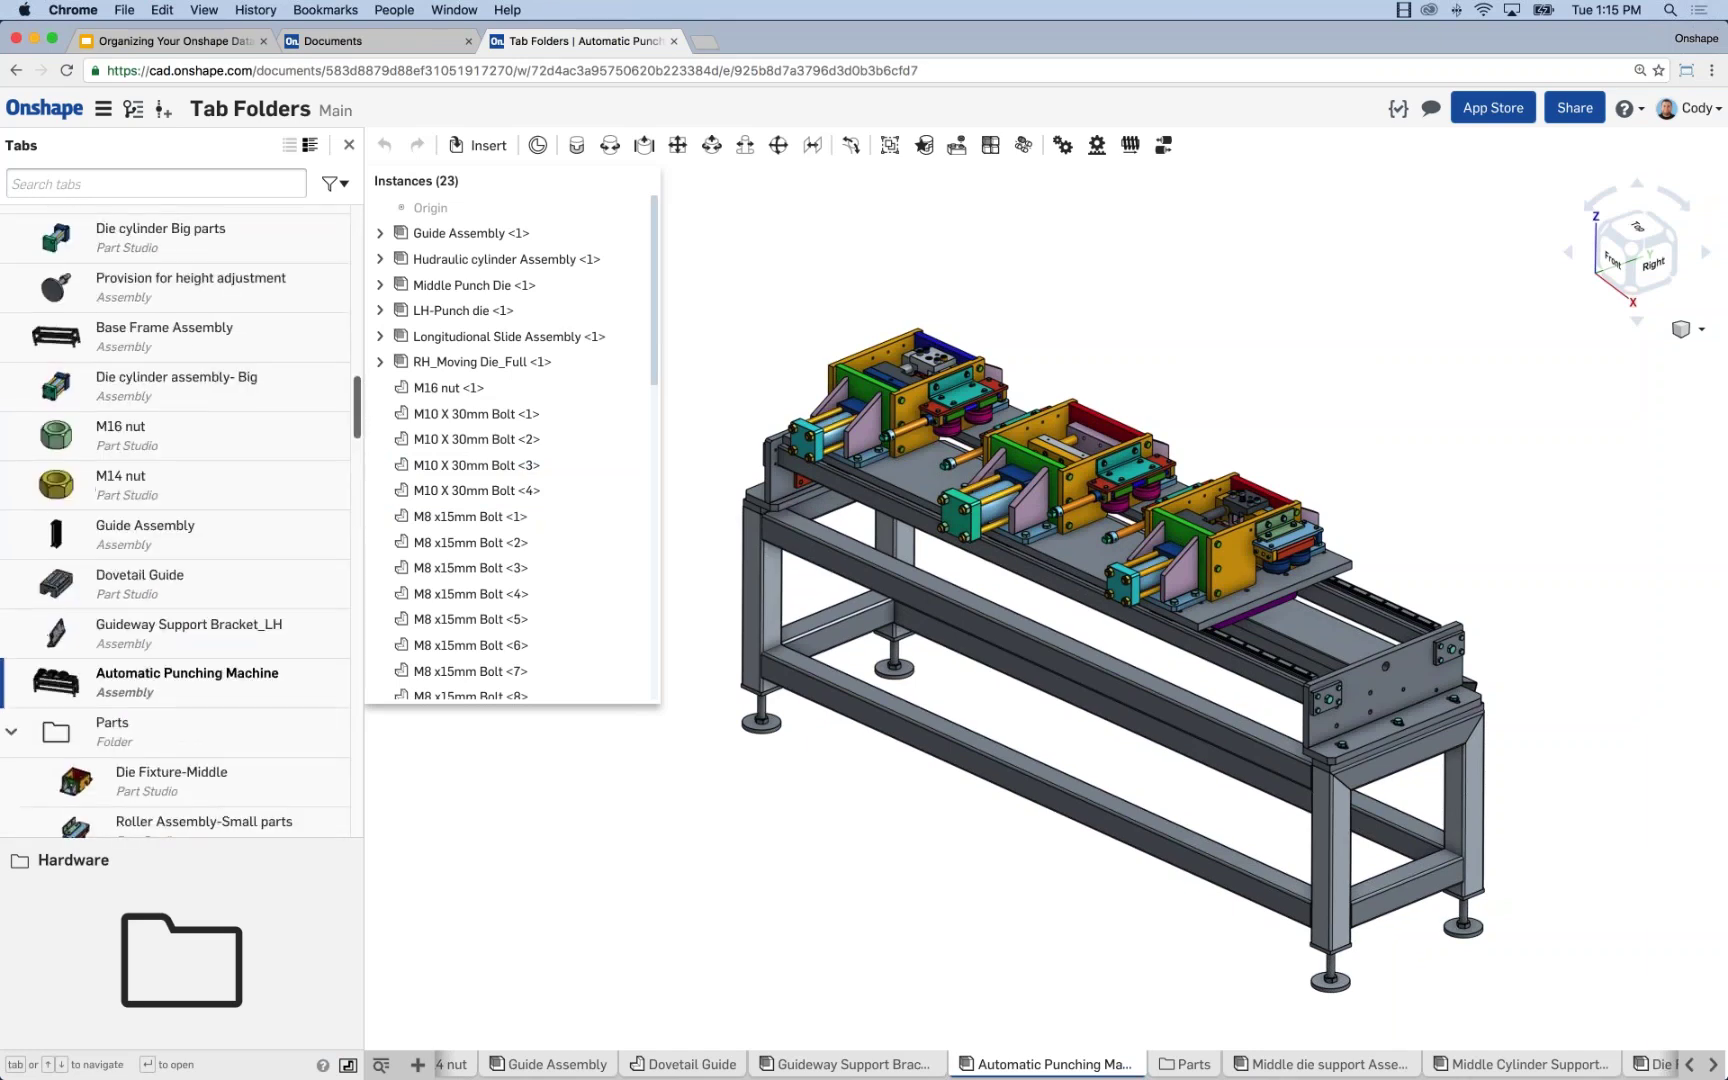
left_click_drag(186, 434, 157, 648)
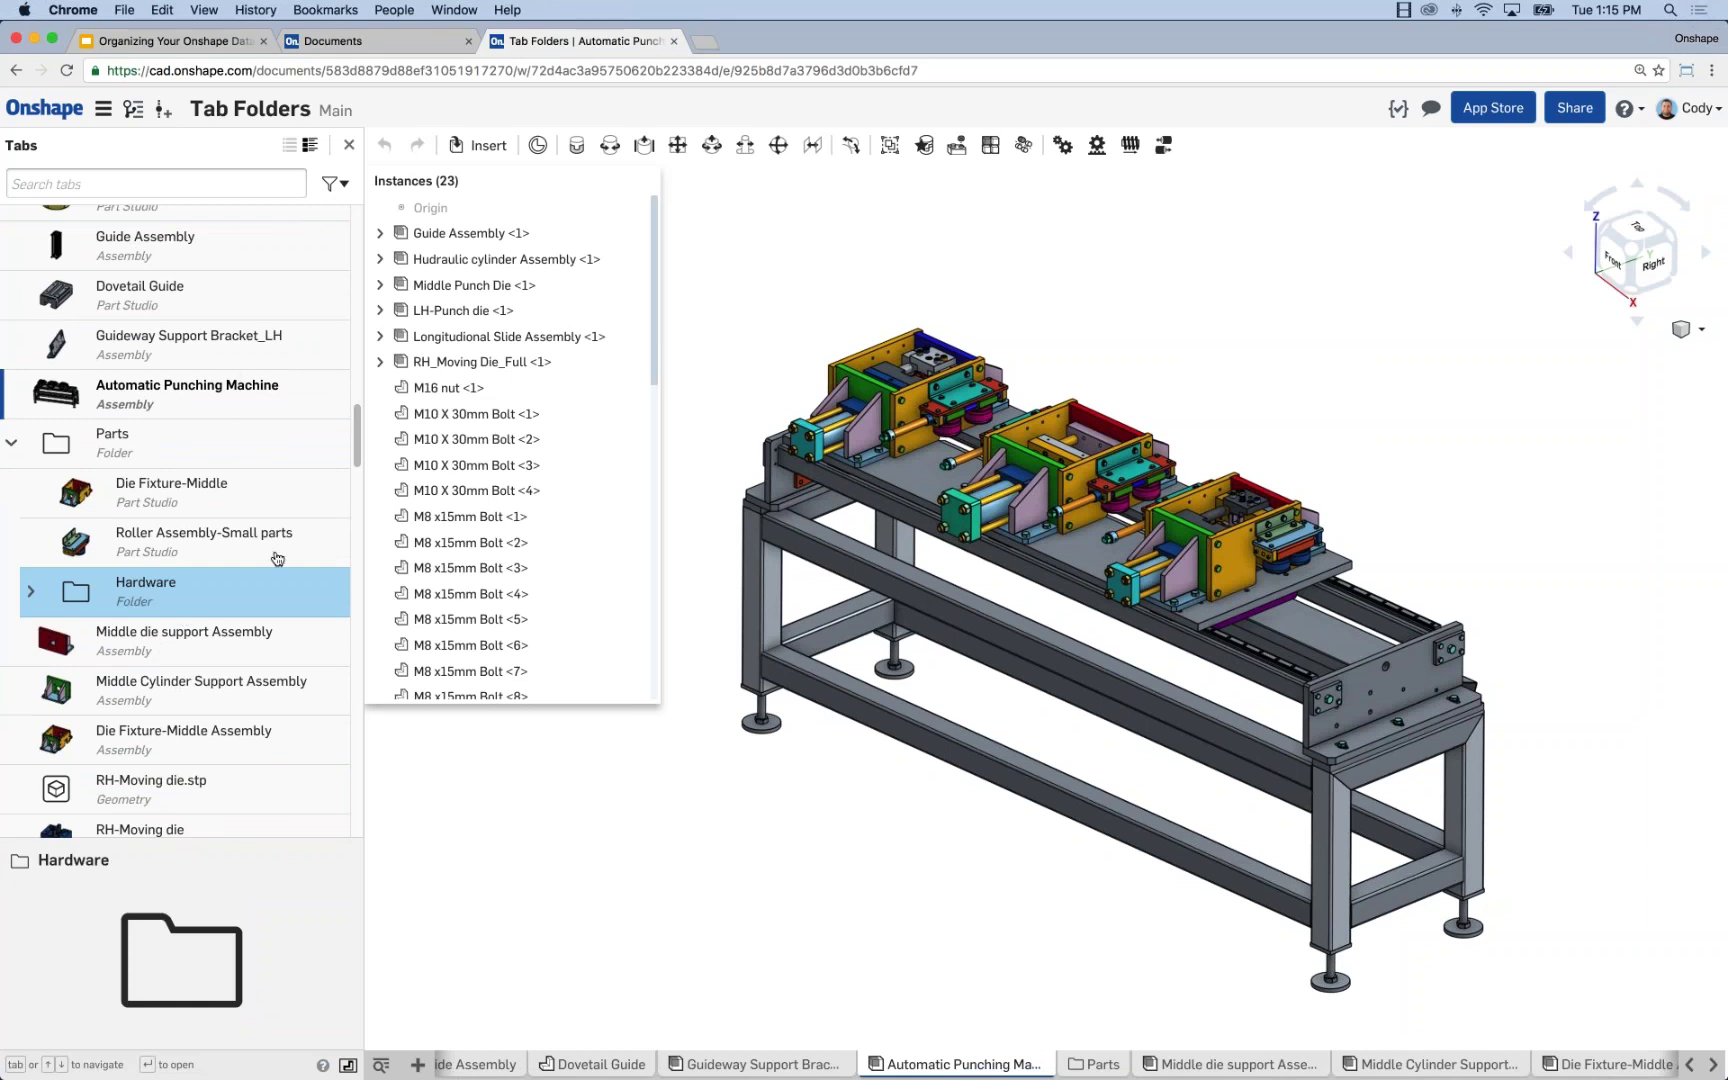
left_click(33, 597)
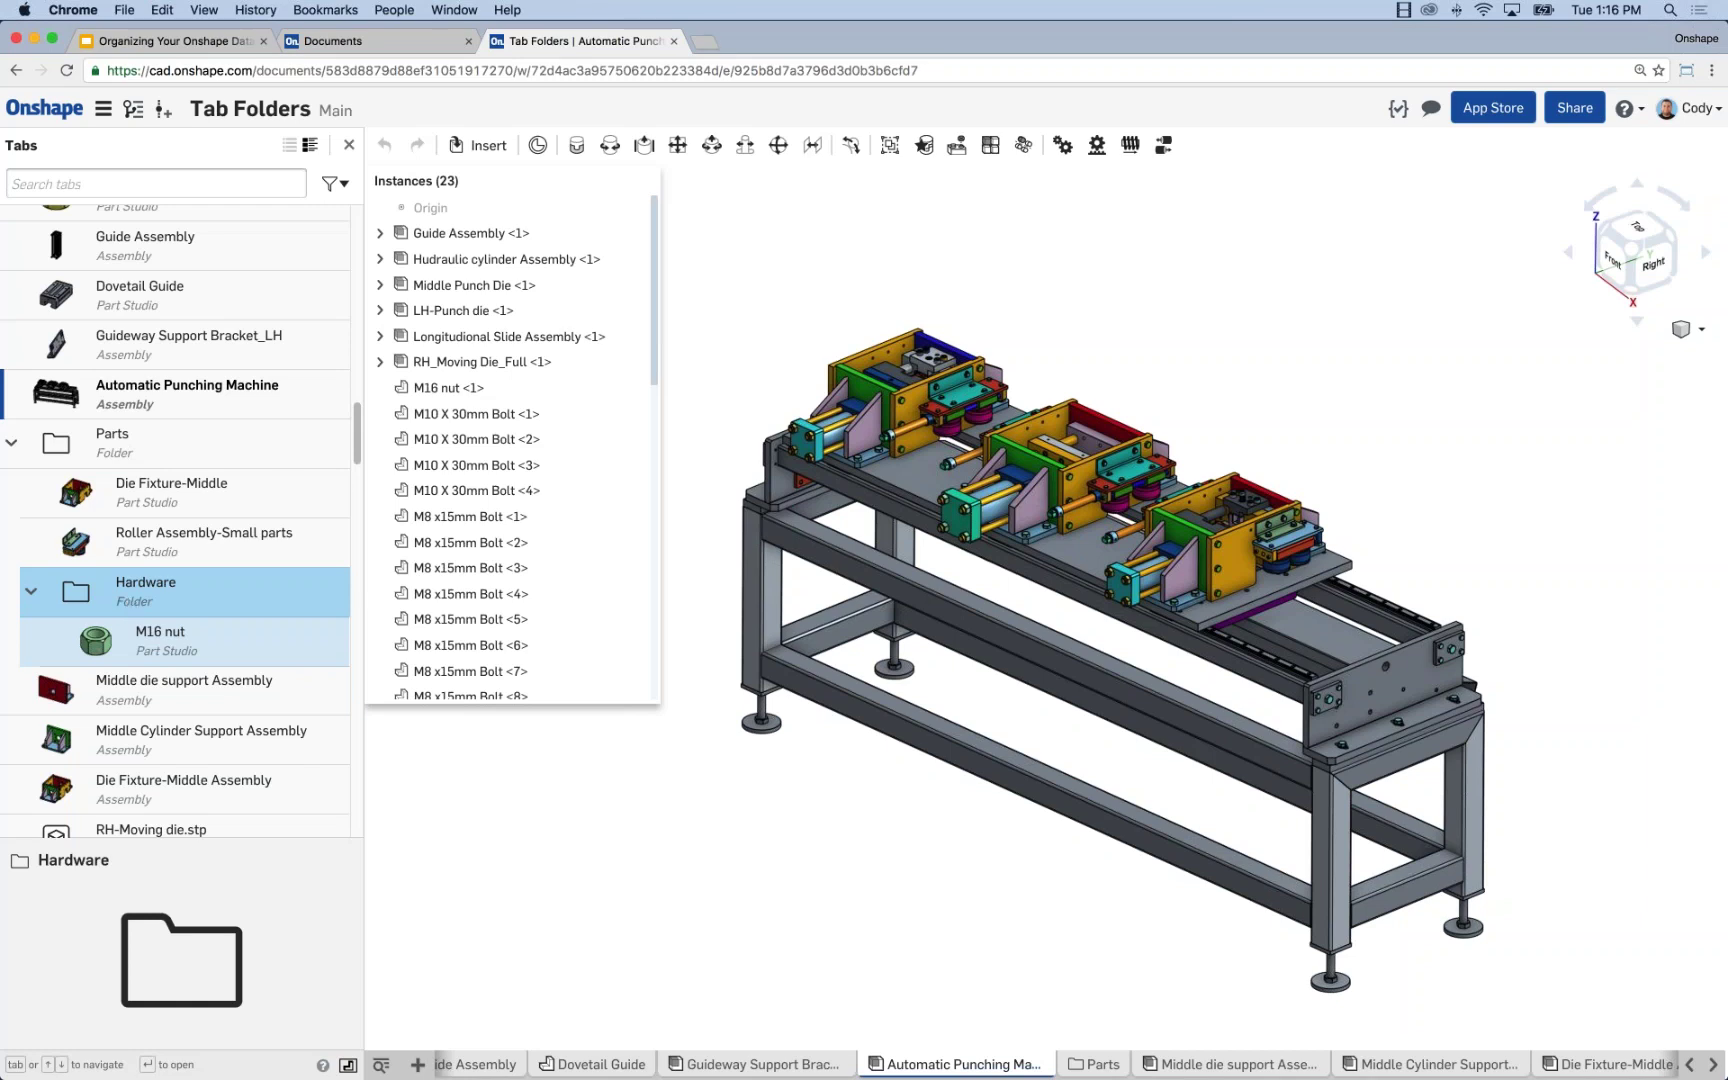
mouse_move(351, 454)
left_mouse_down()
mouse_move(351, 417)
mouse_move(351, 432)
left_mouse_up()
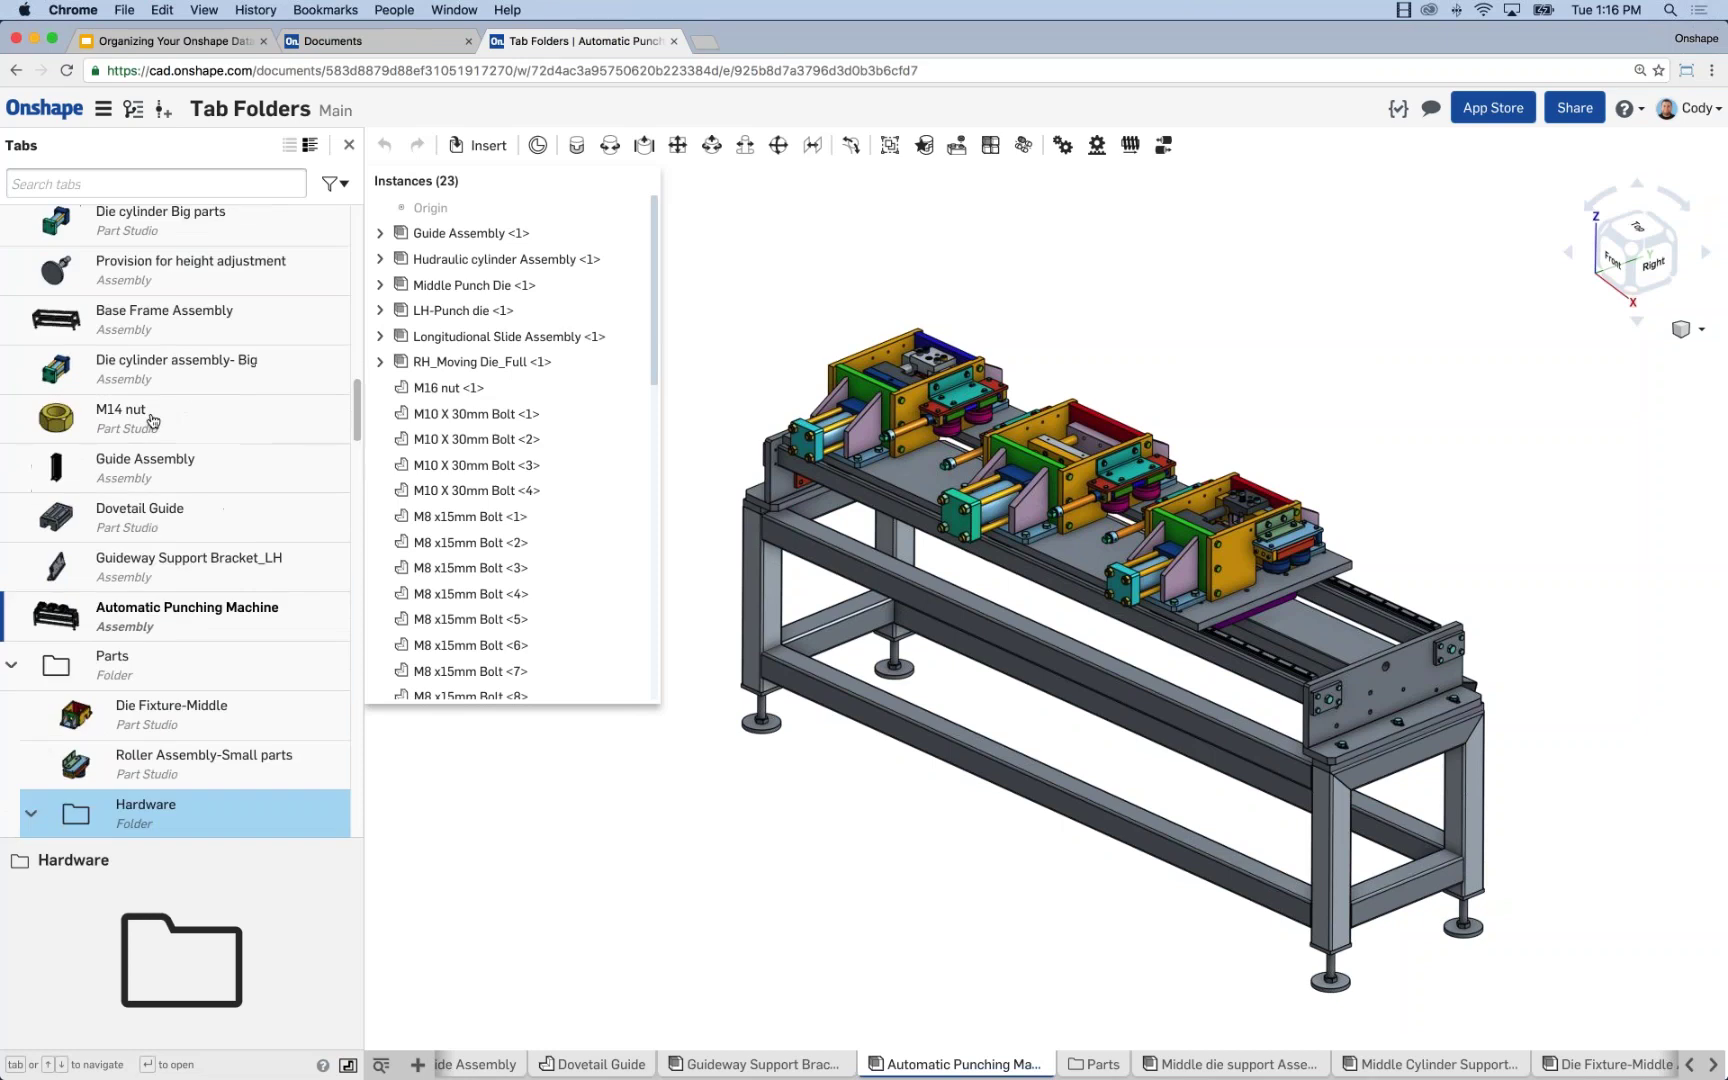
left_click_drag(209, 748, 150, 762)
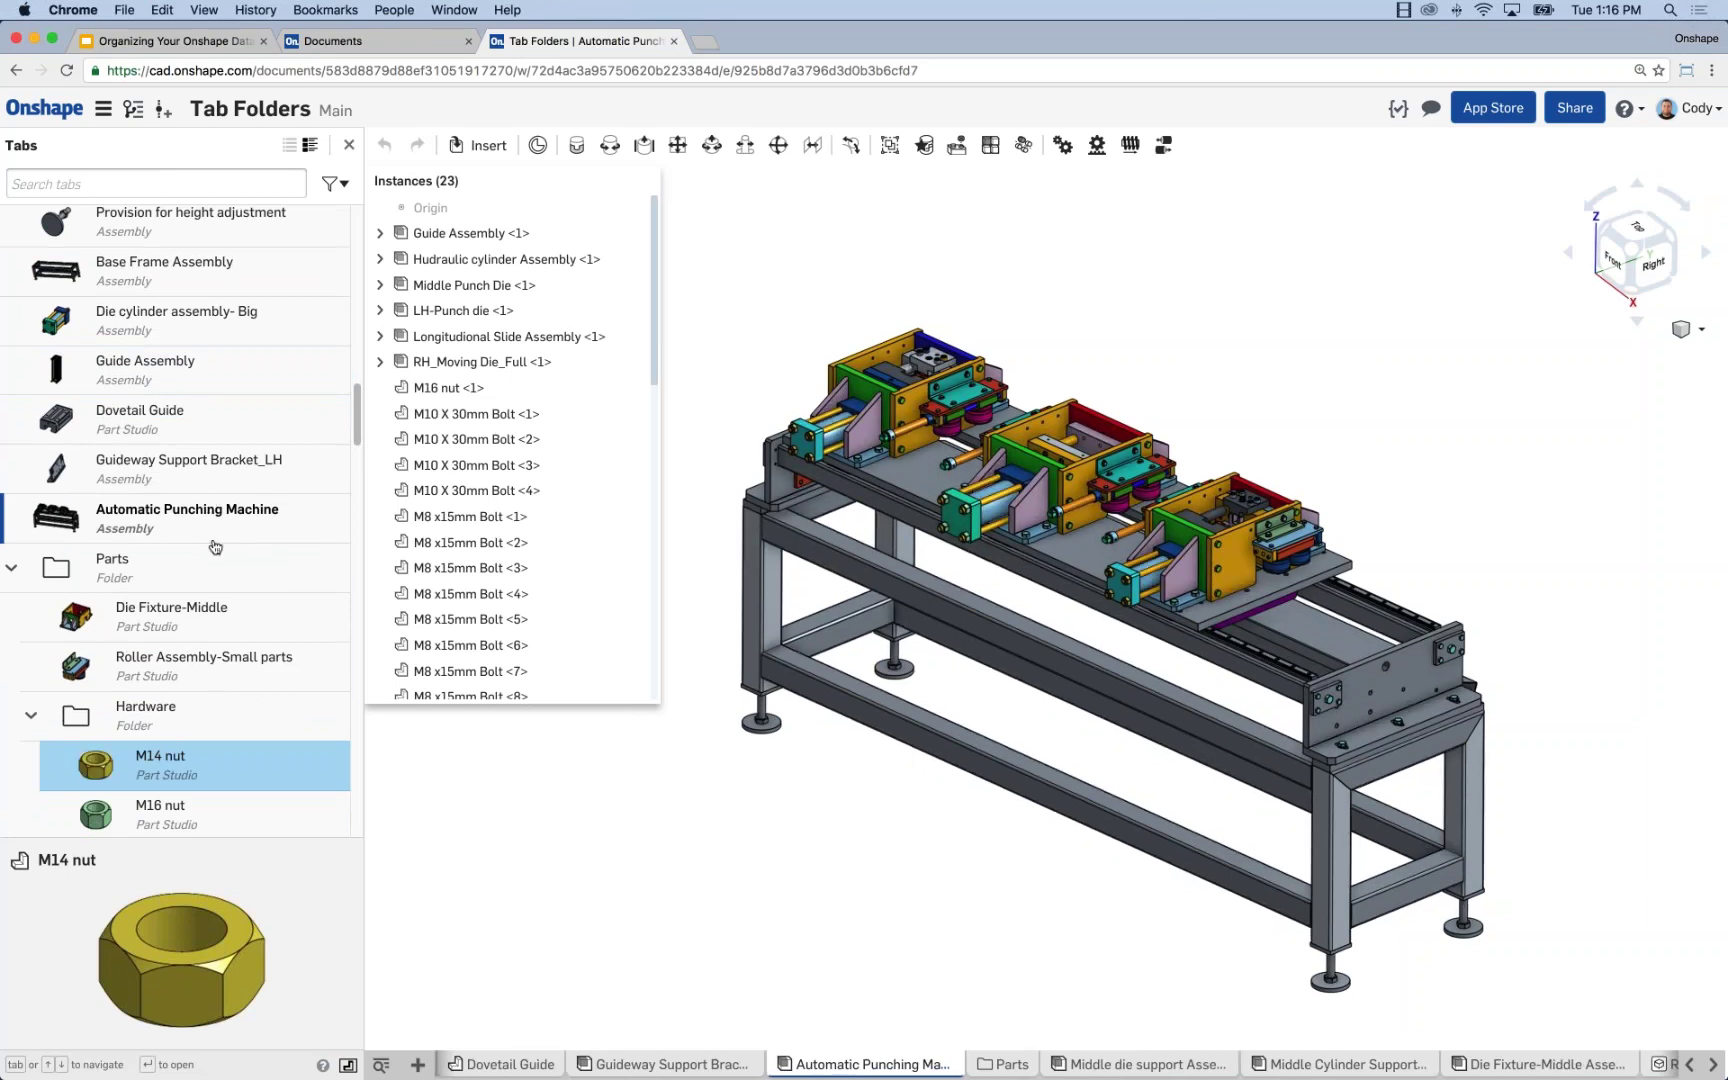
Group the tabs from Provision for height adjustment through Automatic Punching Machine into a new folder named Assemblies
left_click(146, 527)
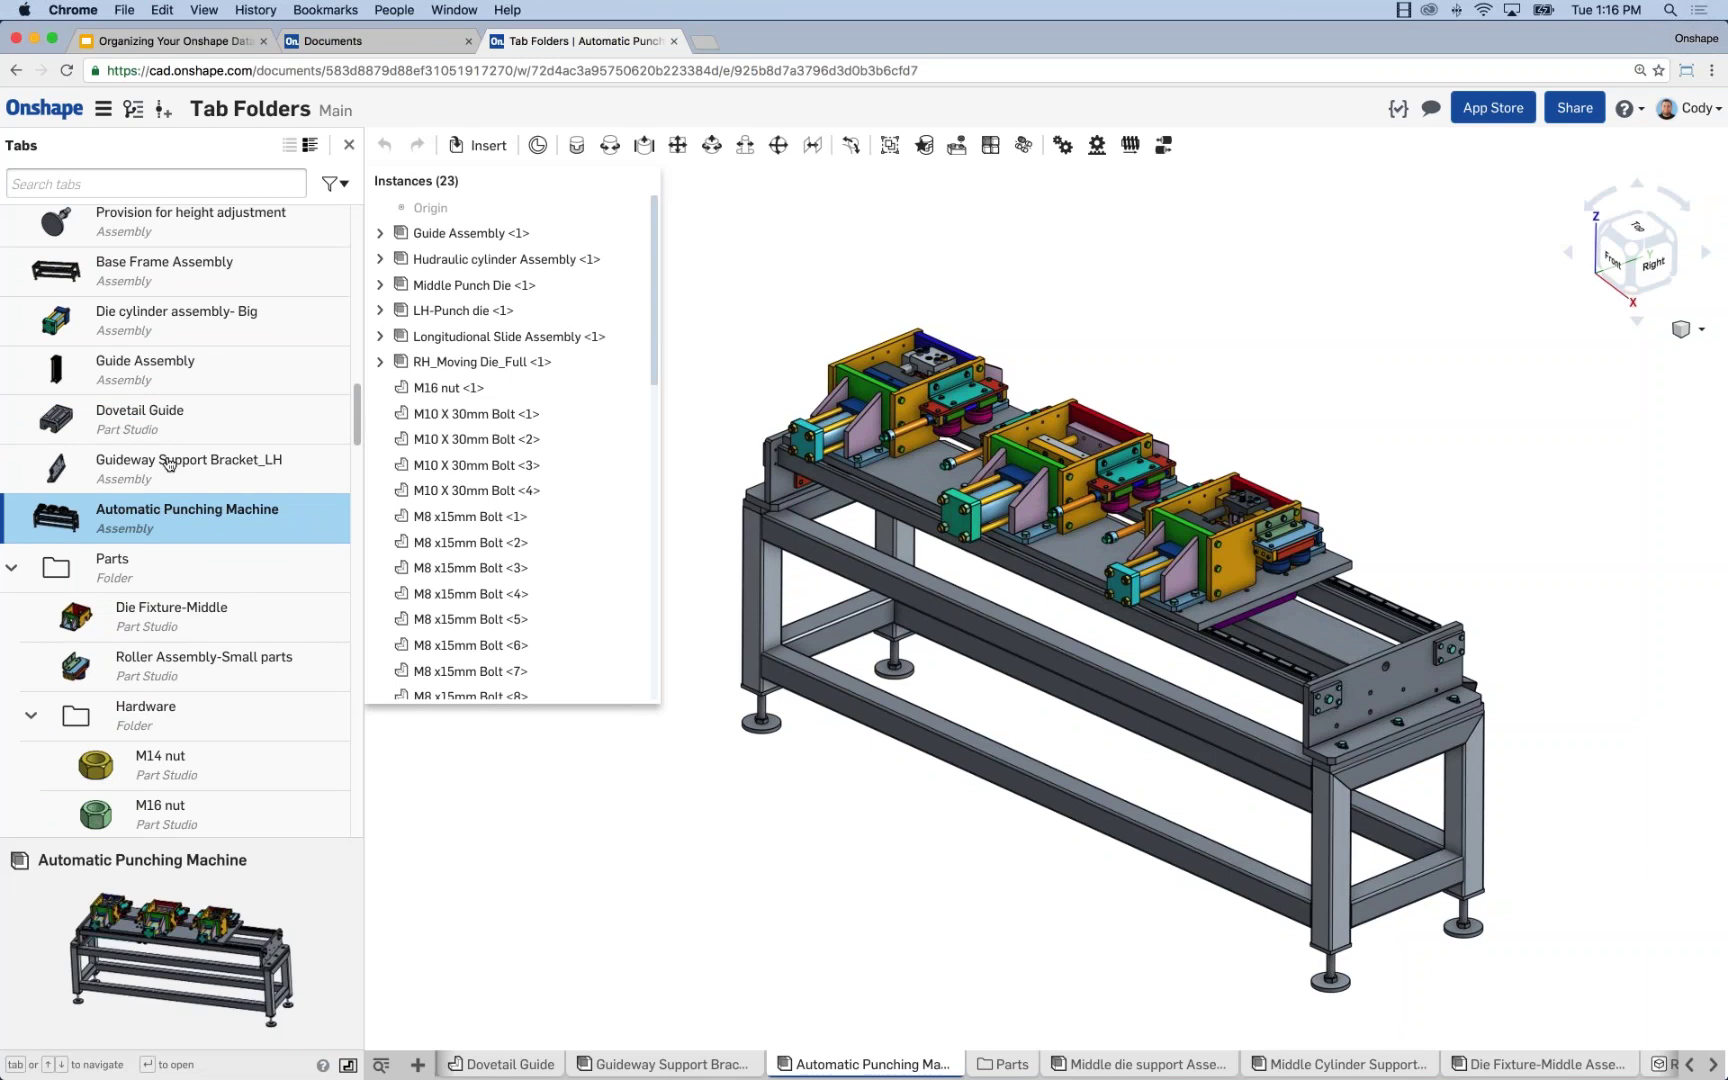
scroll(166, 459, "up", 1)
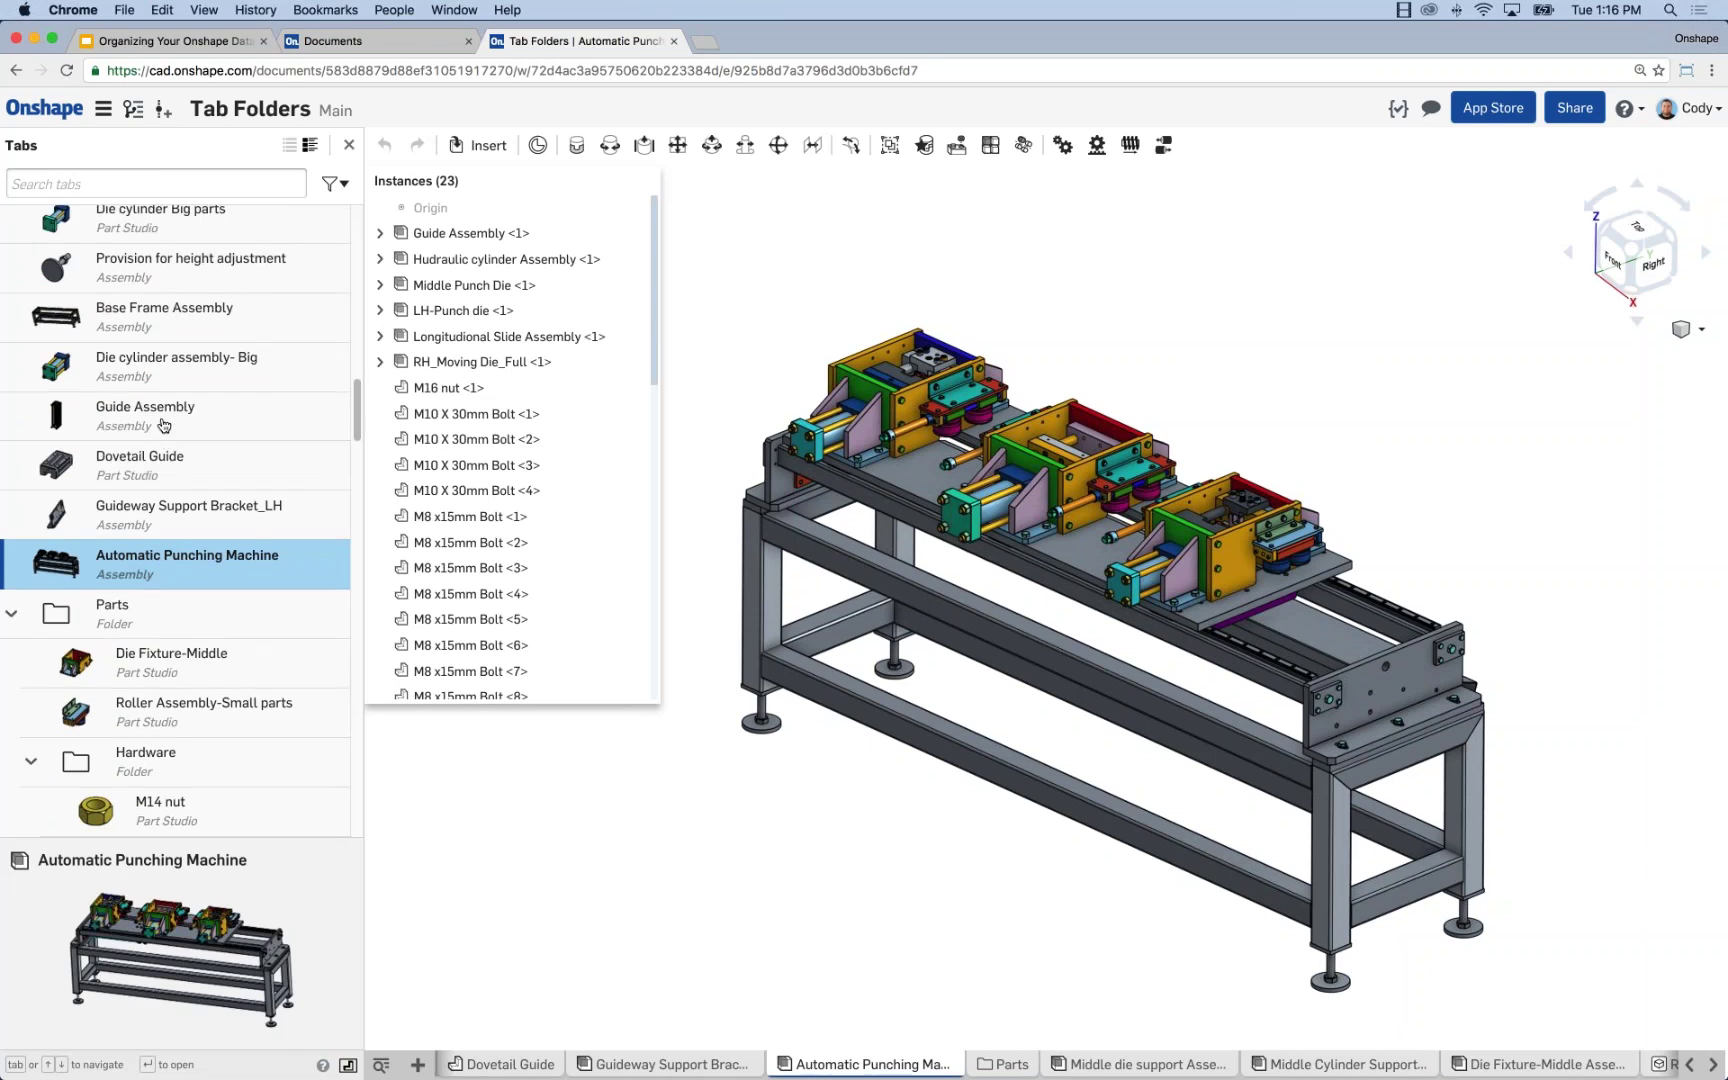
scroll(186, 444, "up", 1)
scroll(186, 446, "up", 1)
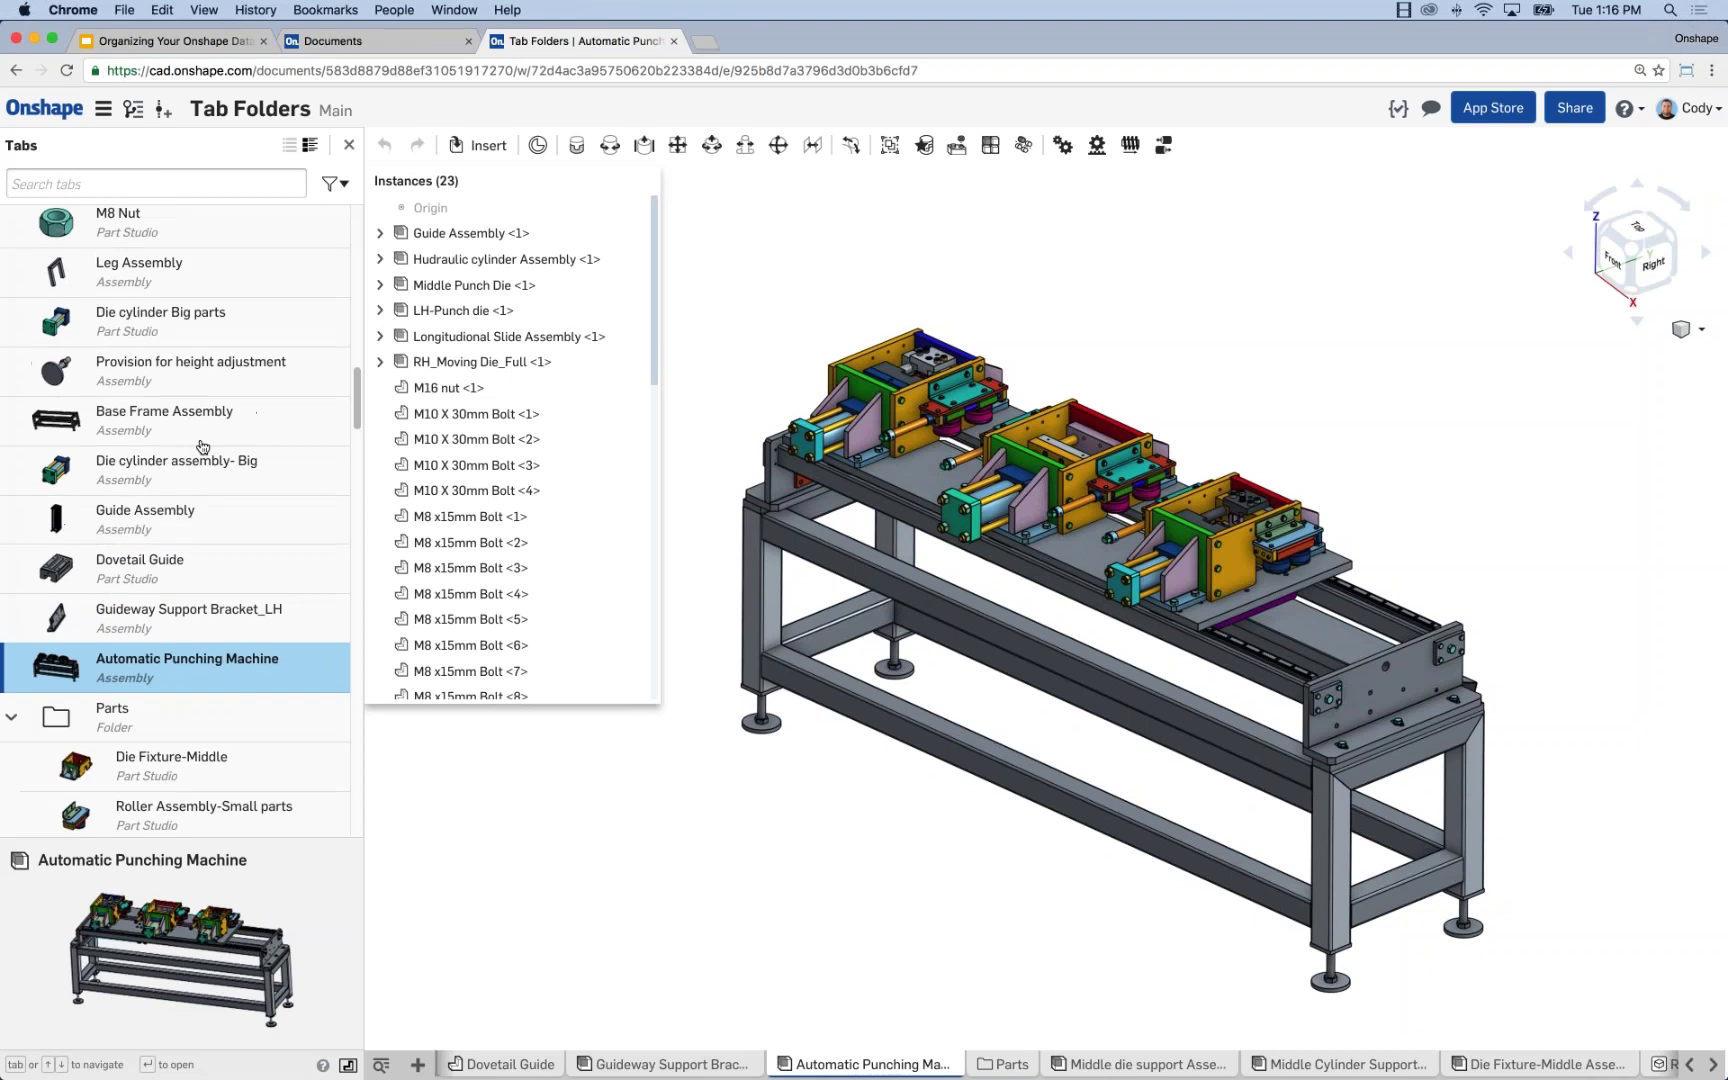
left_click(146, 384, "shift")
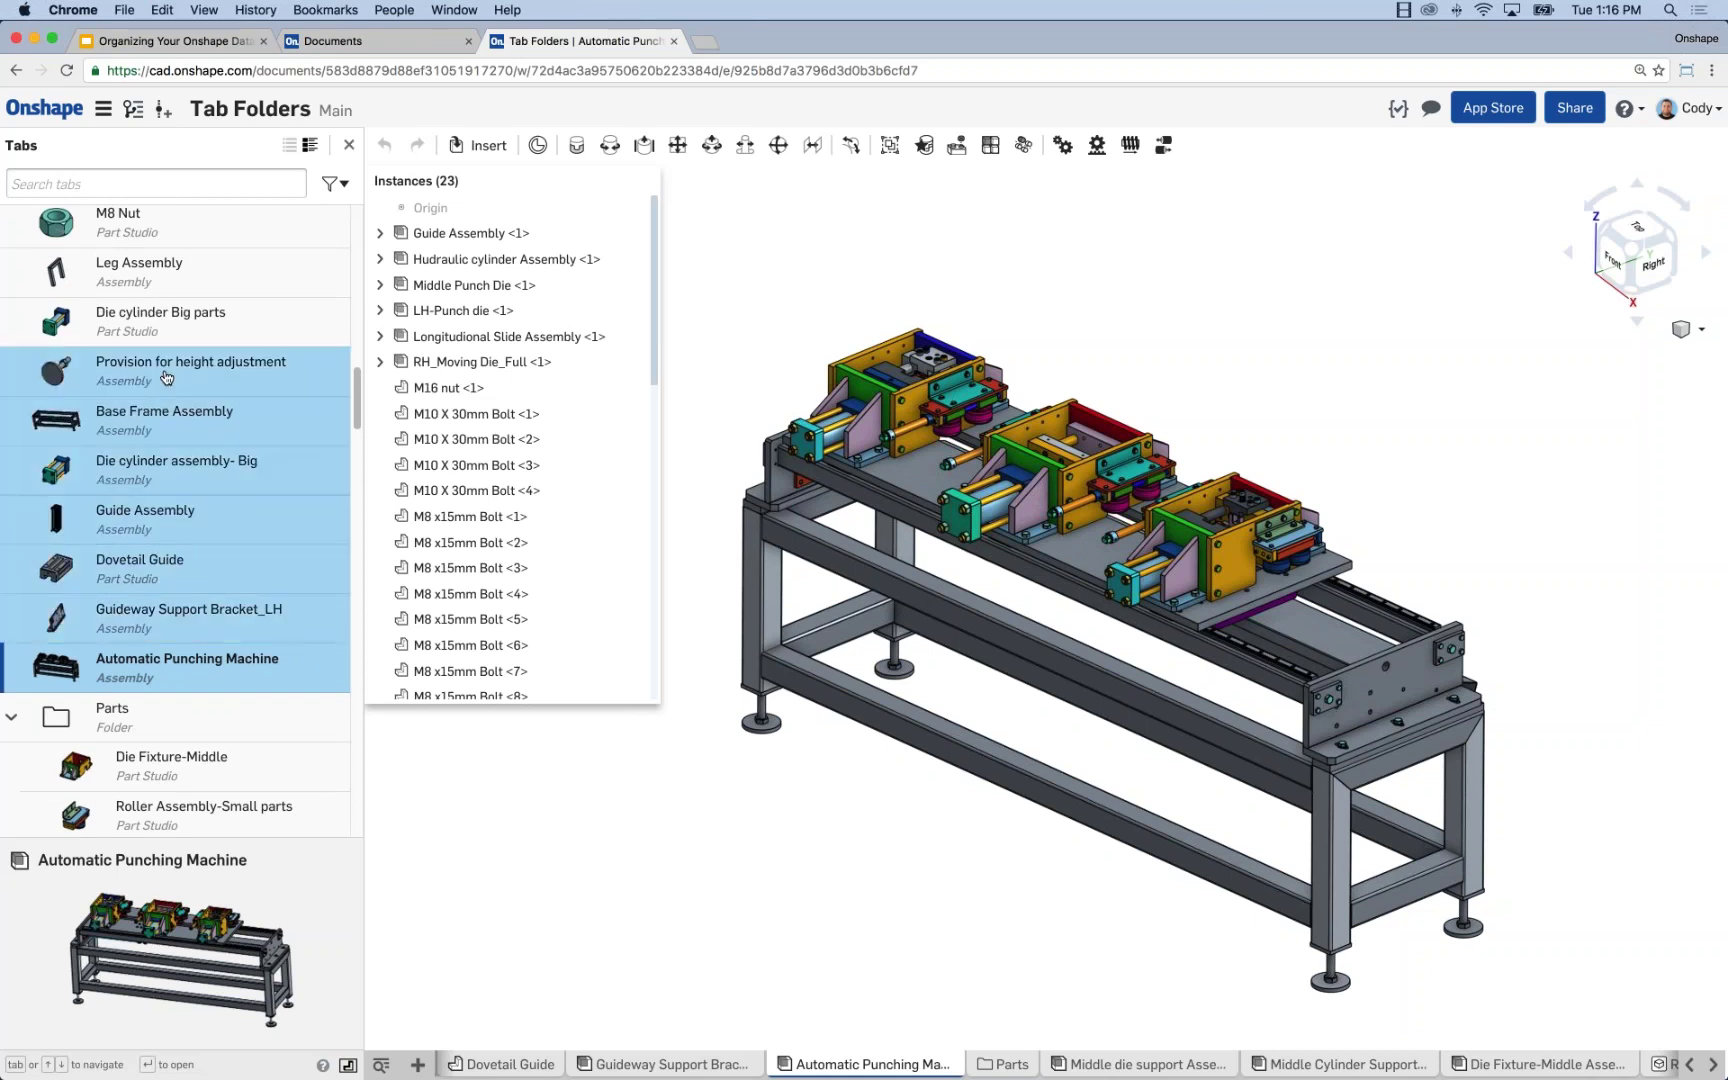
right_click(166, 377)
left_click(251, 487)
left_click(251, 487)
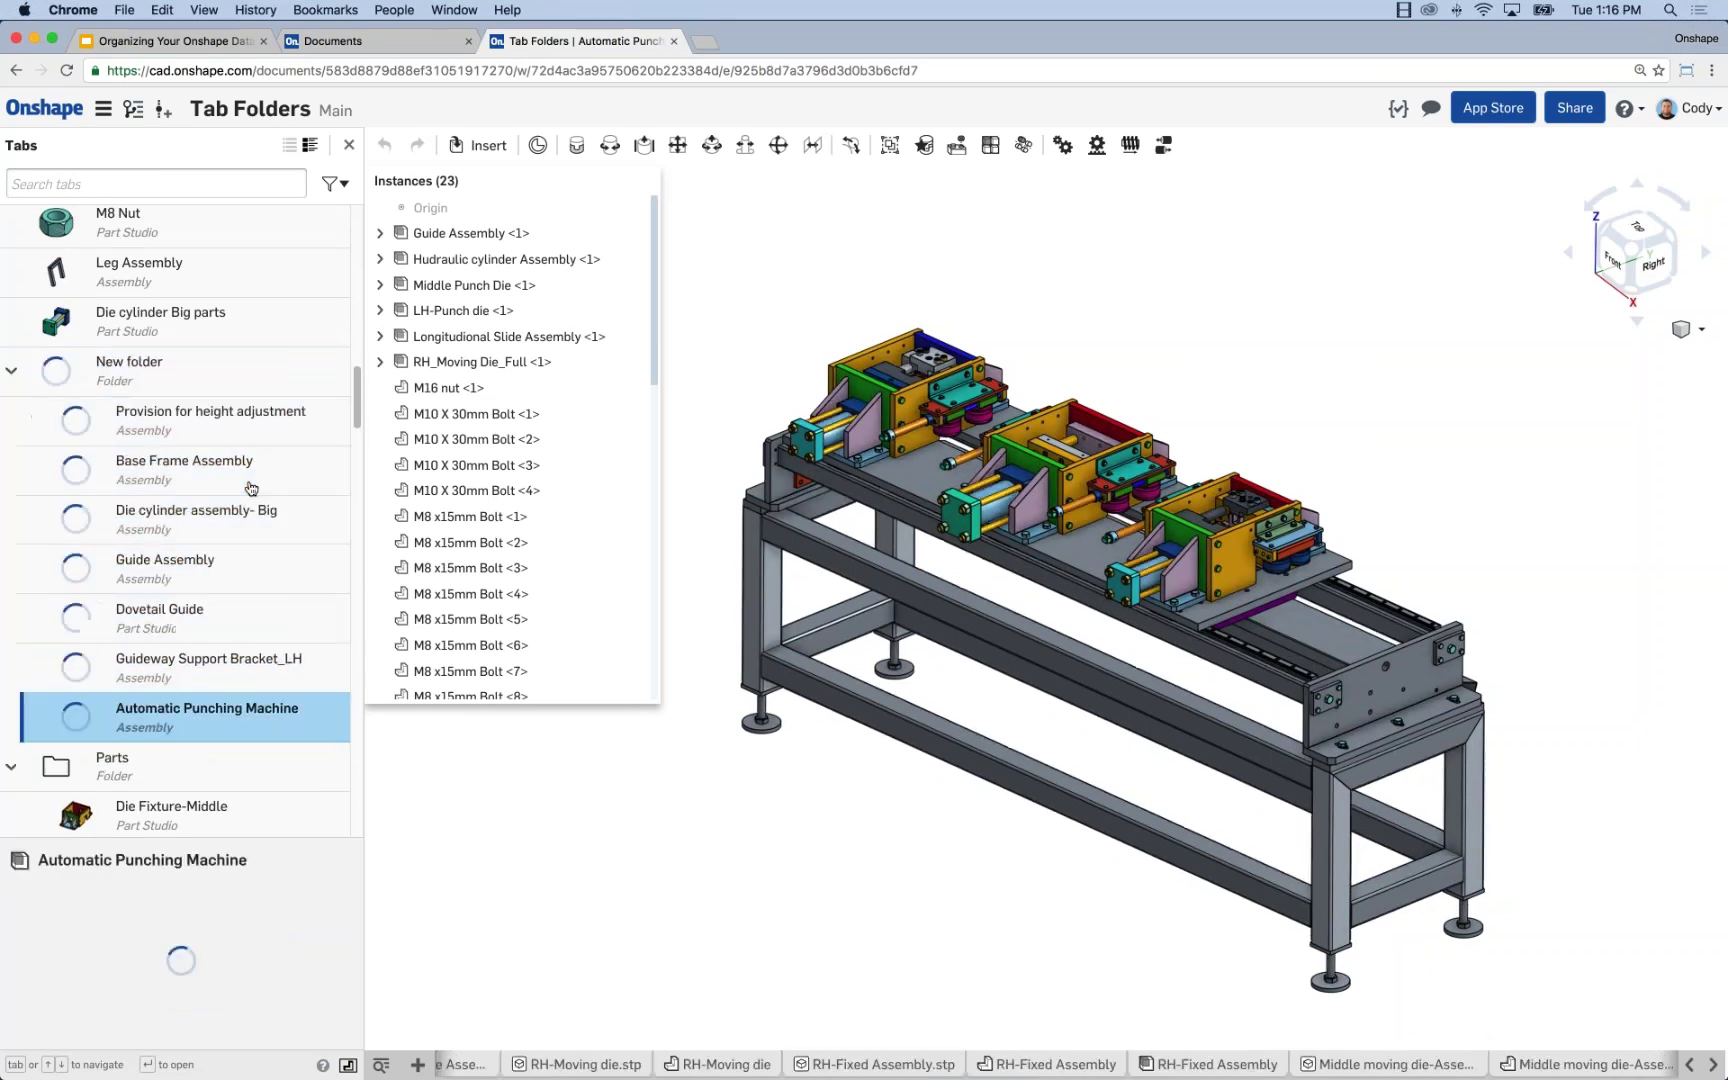
type("Assem")
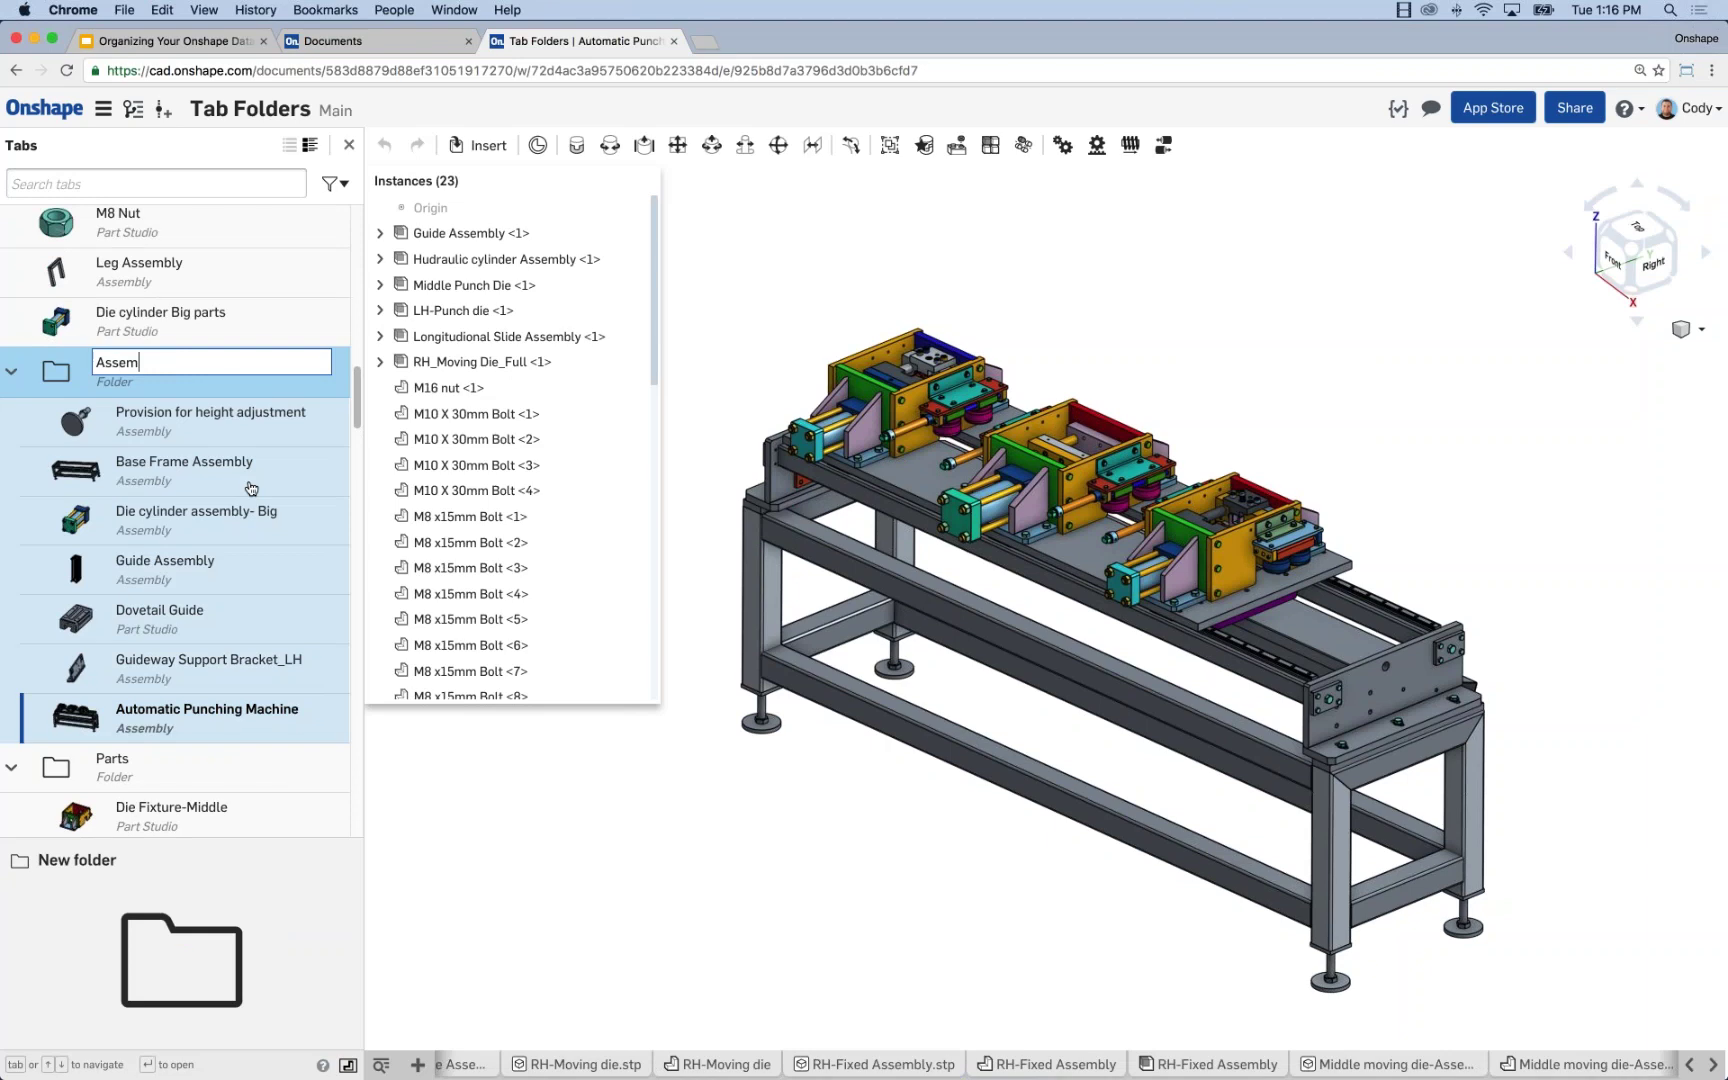
type("blies")
key("Return")
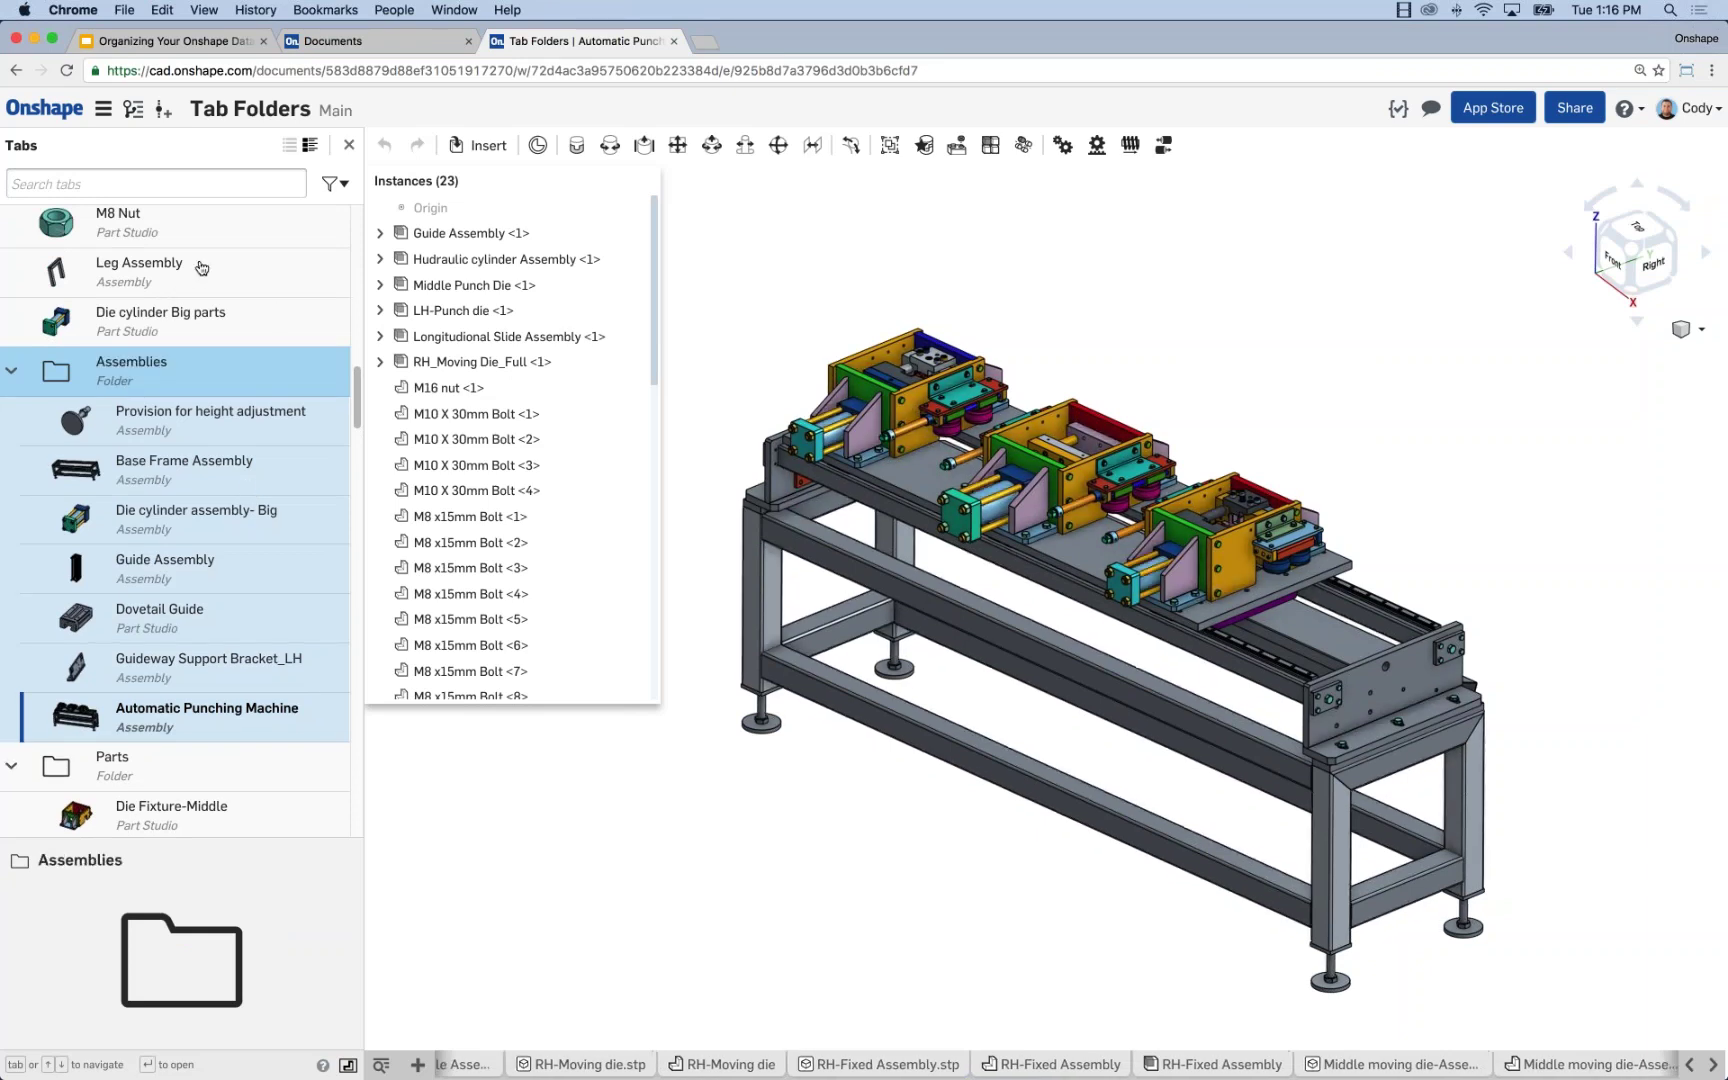
Move Leg Assembly into the Assemblies folder and the Die cylinder Big parts part studio into the Parts folder
left_click(222, 292)
left_click_drag(222, 292, 153, 378)
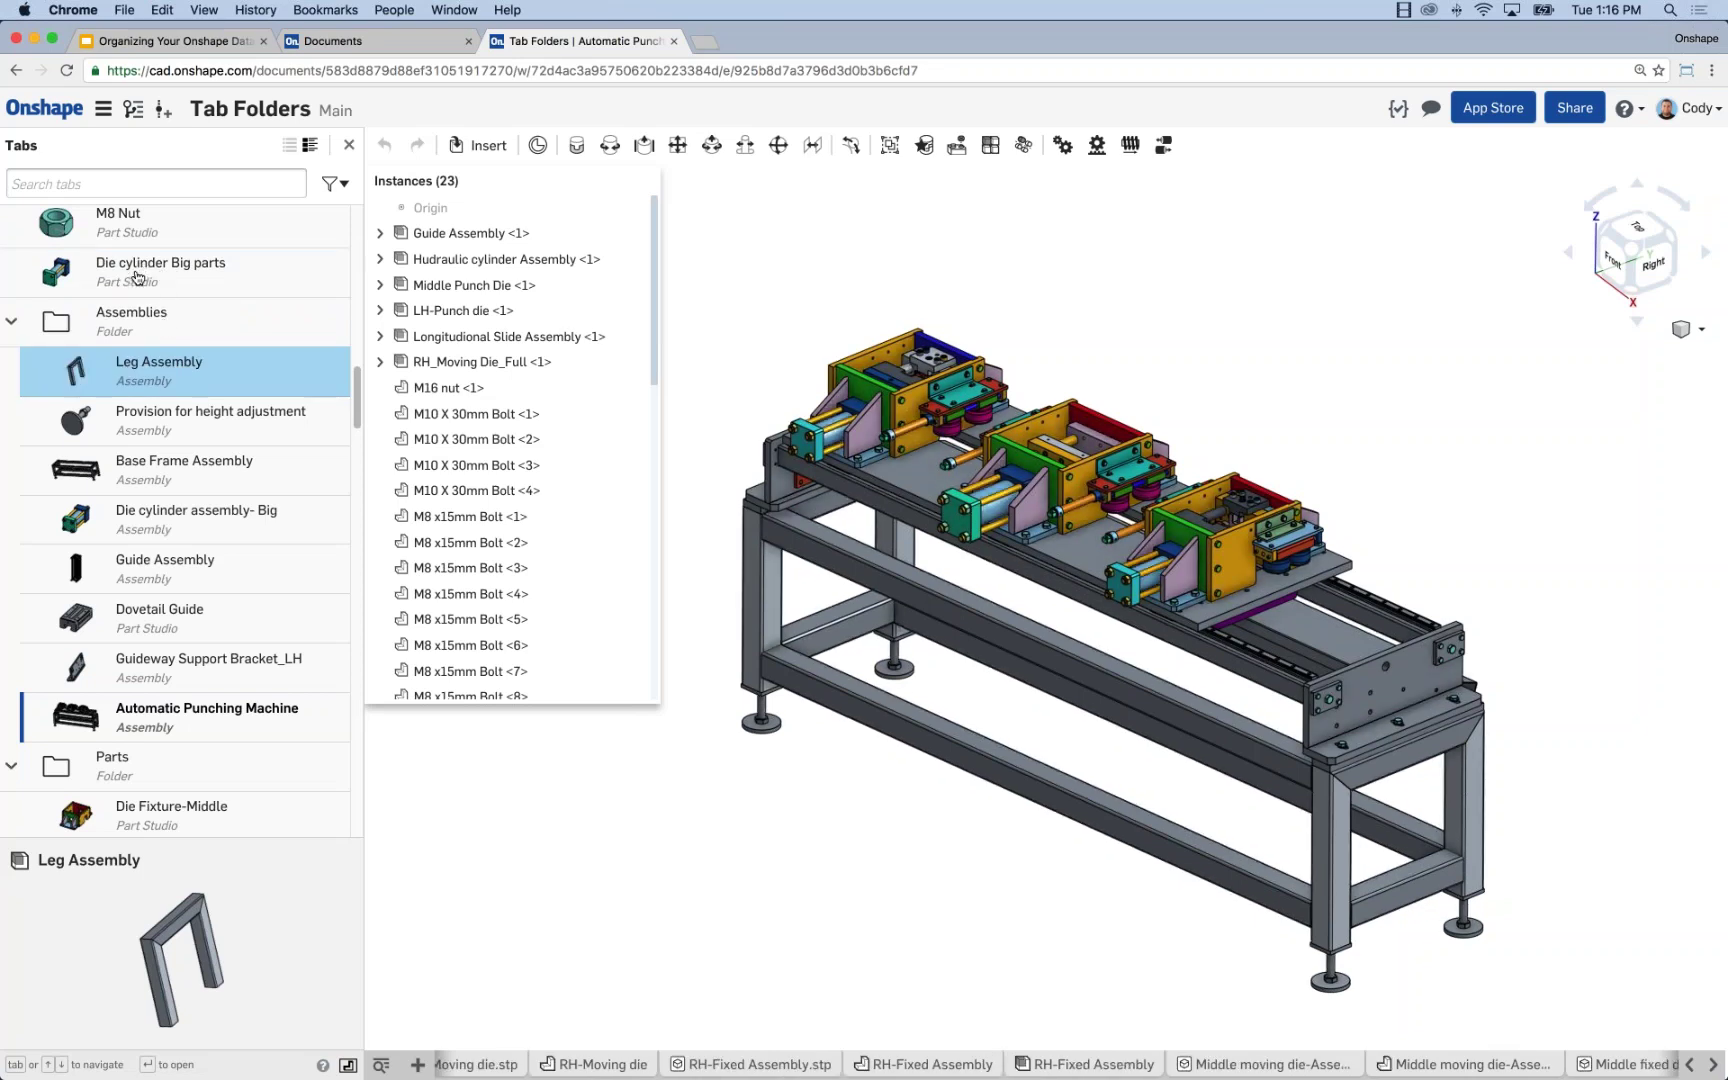
left_click_drag(165, 289, 118, 768)
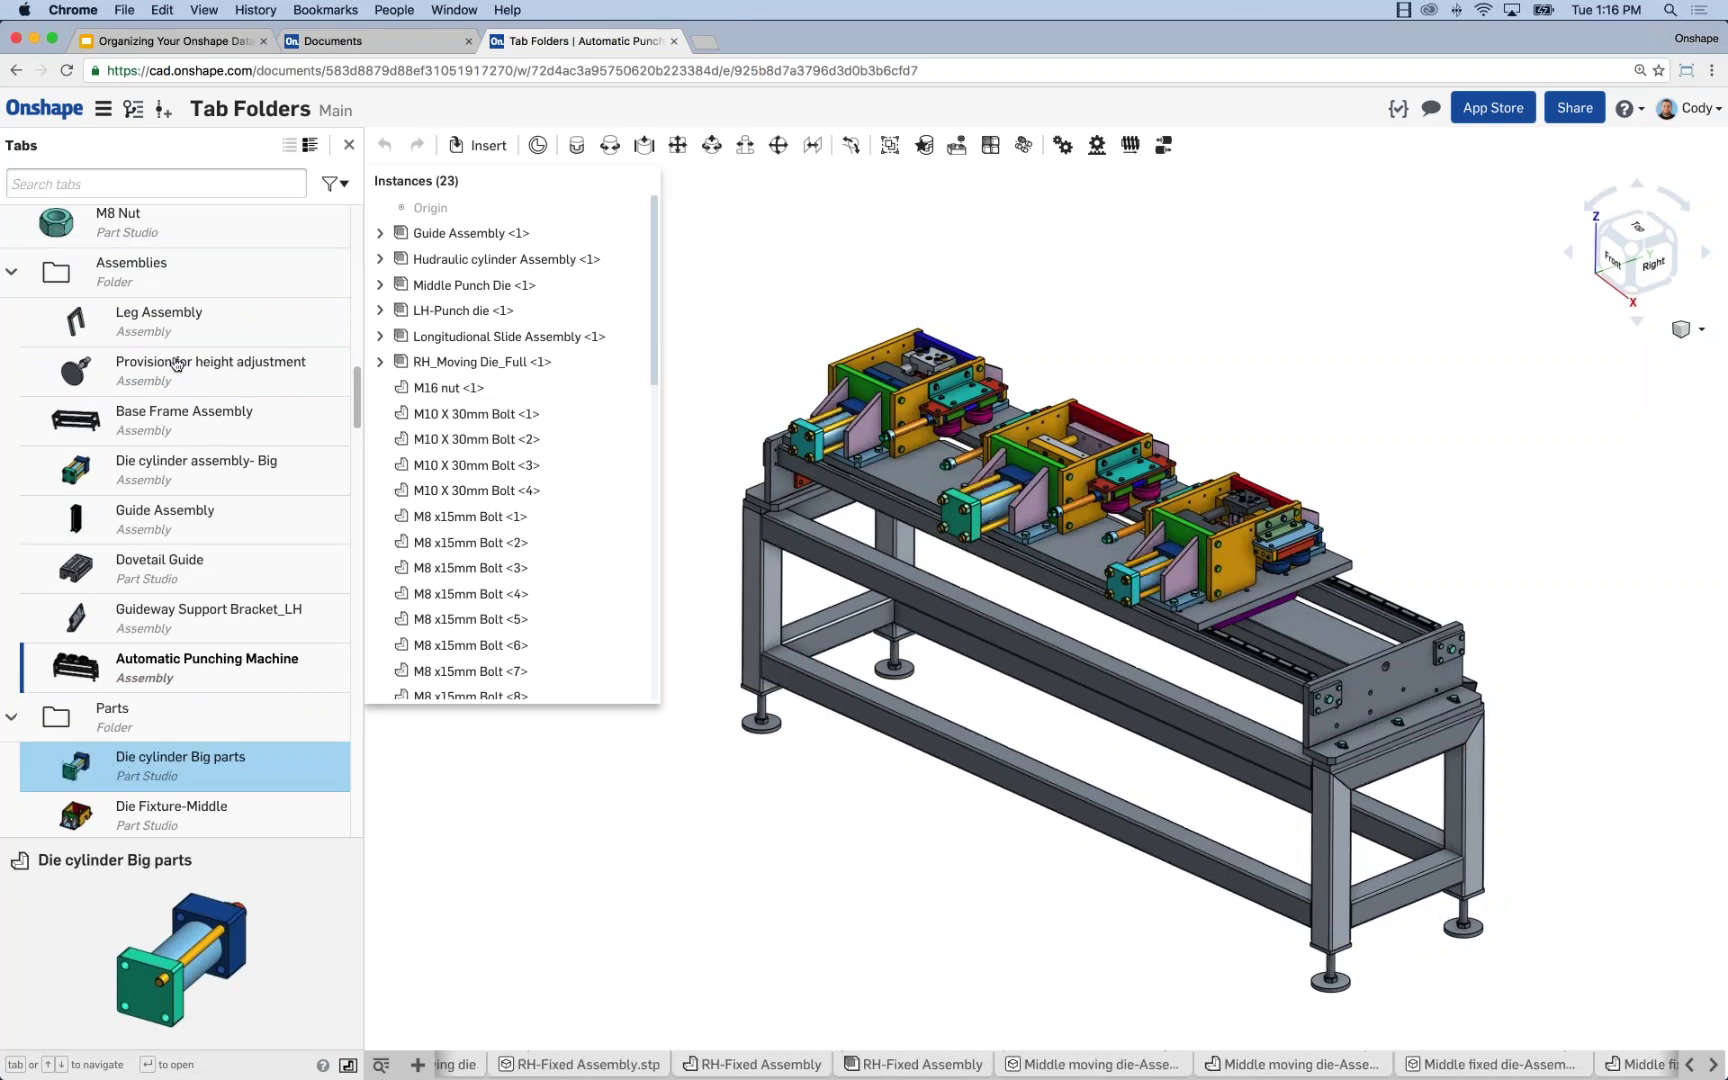
Move the M8 Nut part studio into the Hardware folder and select the parent Parts folder
left_click_drag(122, 228, 181, 840)
left_click_drag(160, 800, 162, 745)
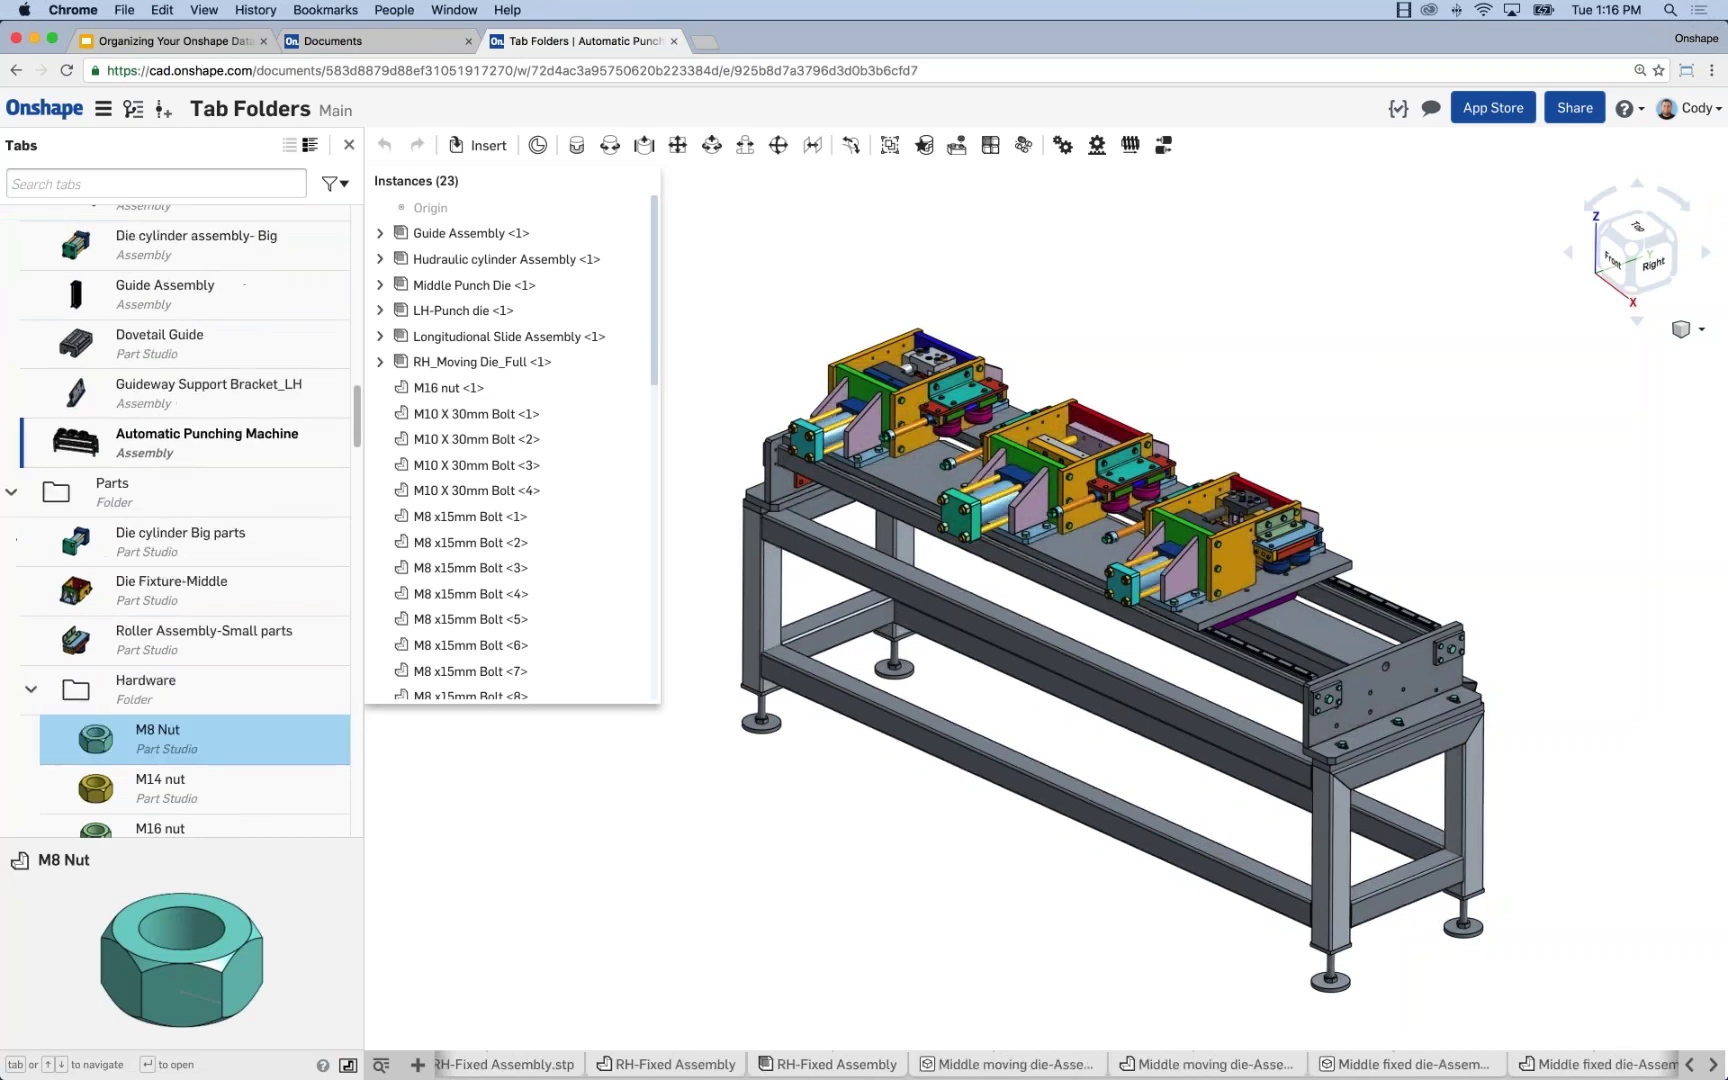
left_click(85, 488)
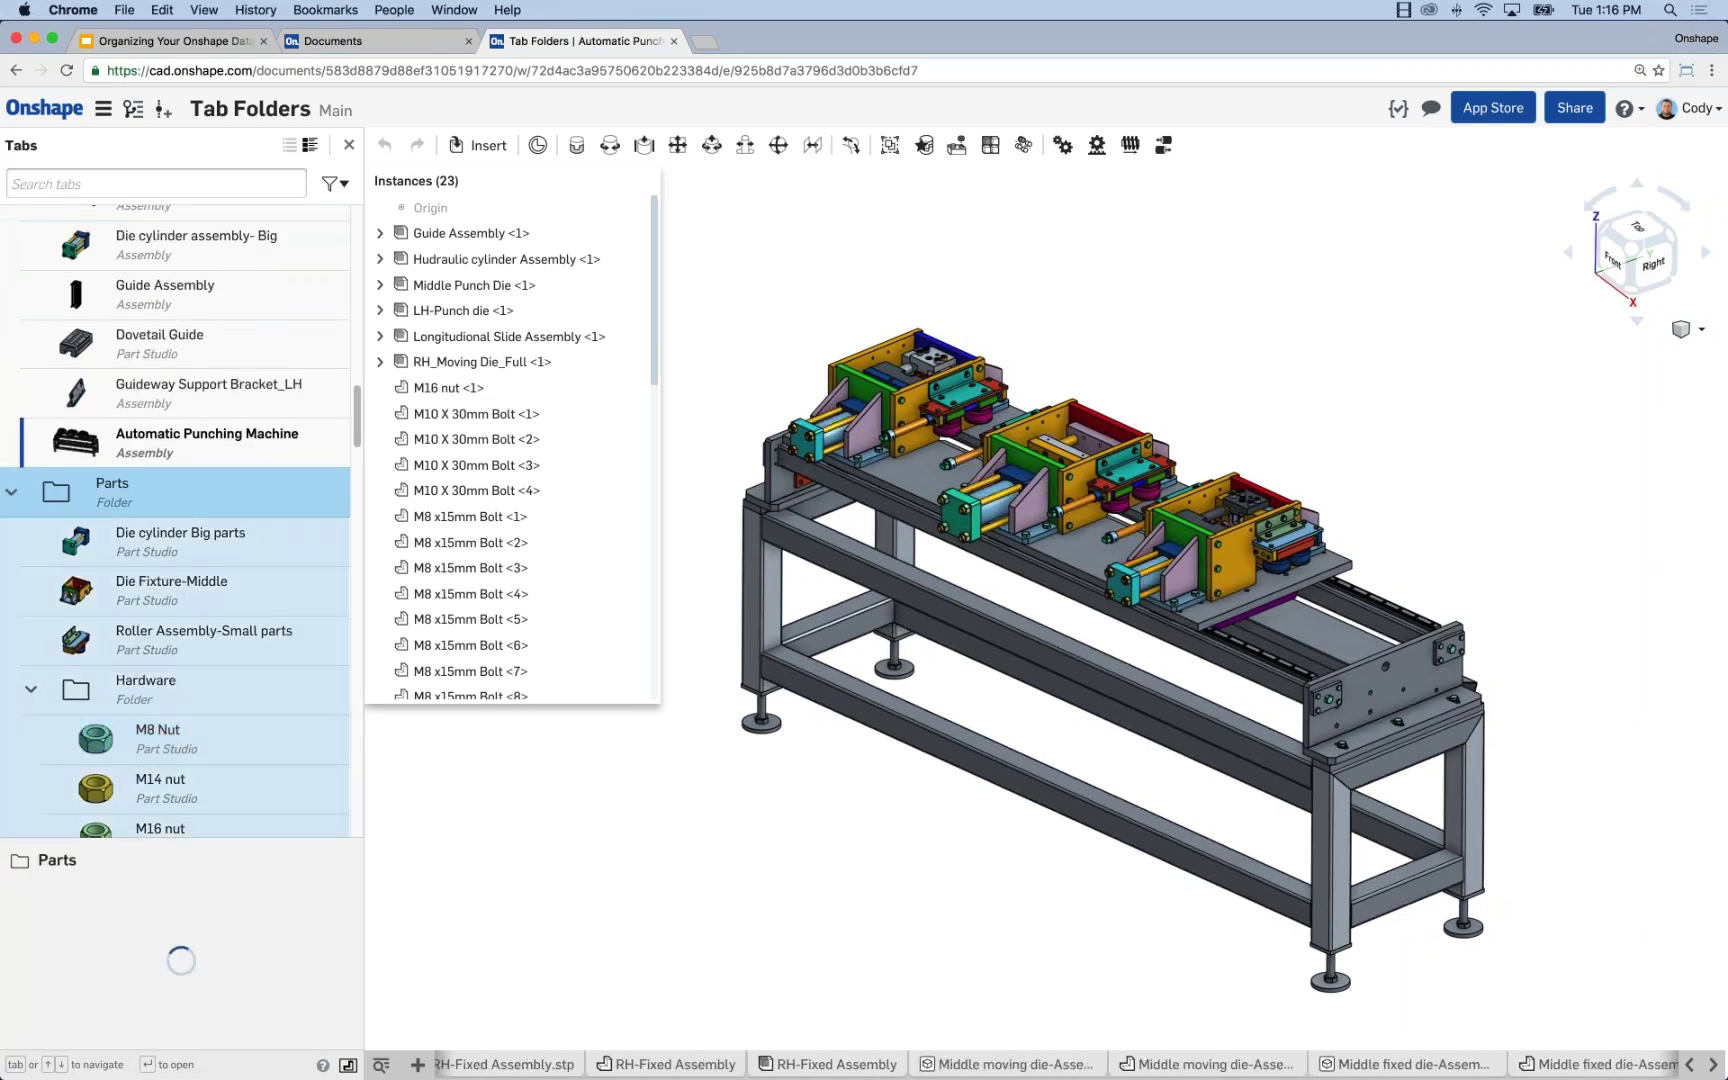
Move Die support-RH, Cylinder Support, Die Fixture-RH, Die support-LH and Die Fixture-LH assemblies together into the Assemblies folder
left_click_drag(355, 432, 135, 243)
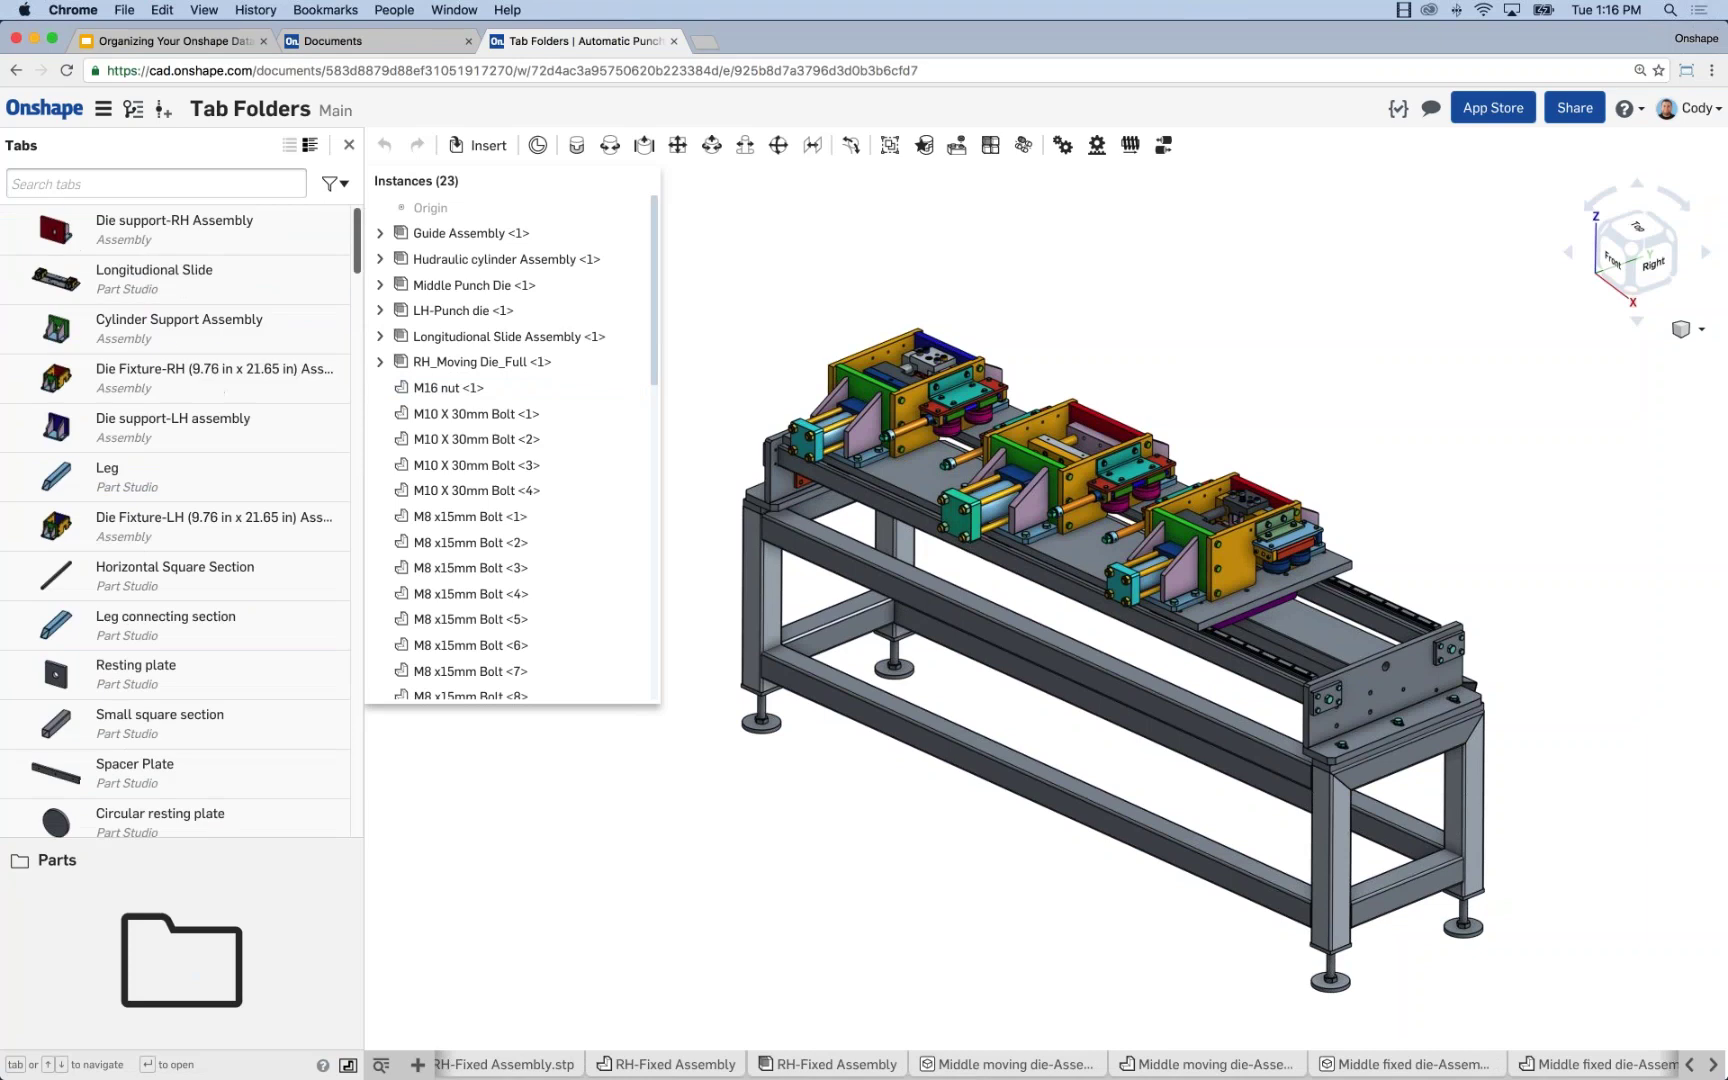
left_click(135, 243)
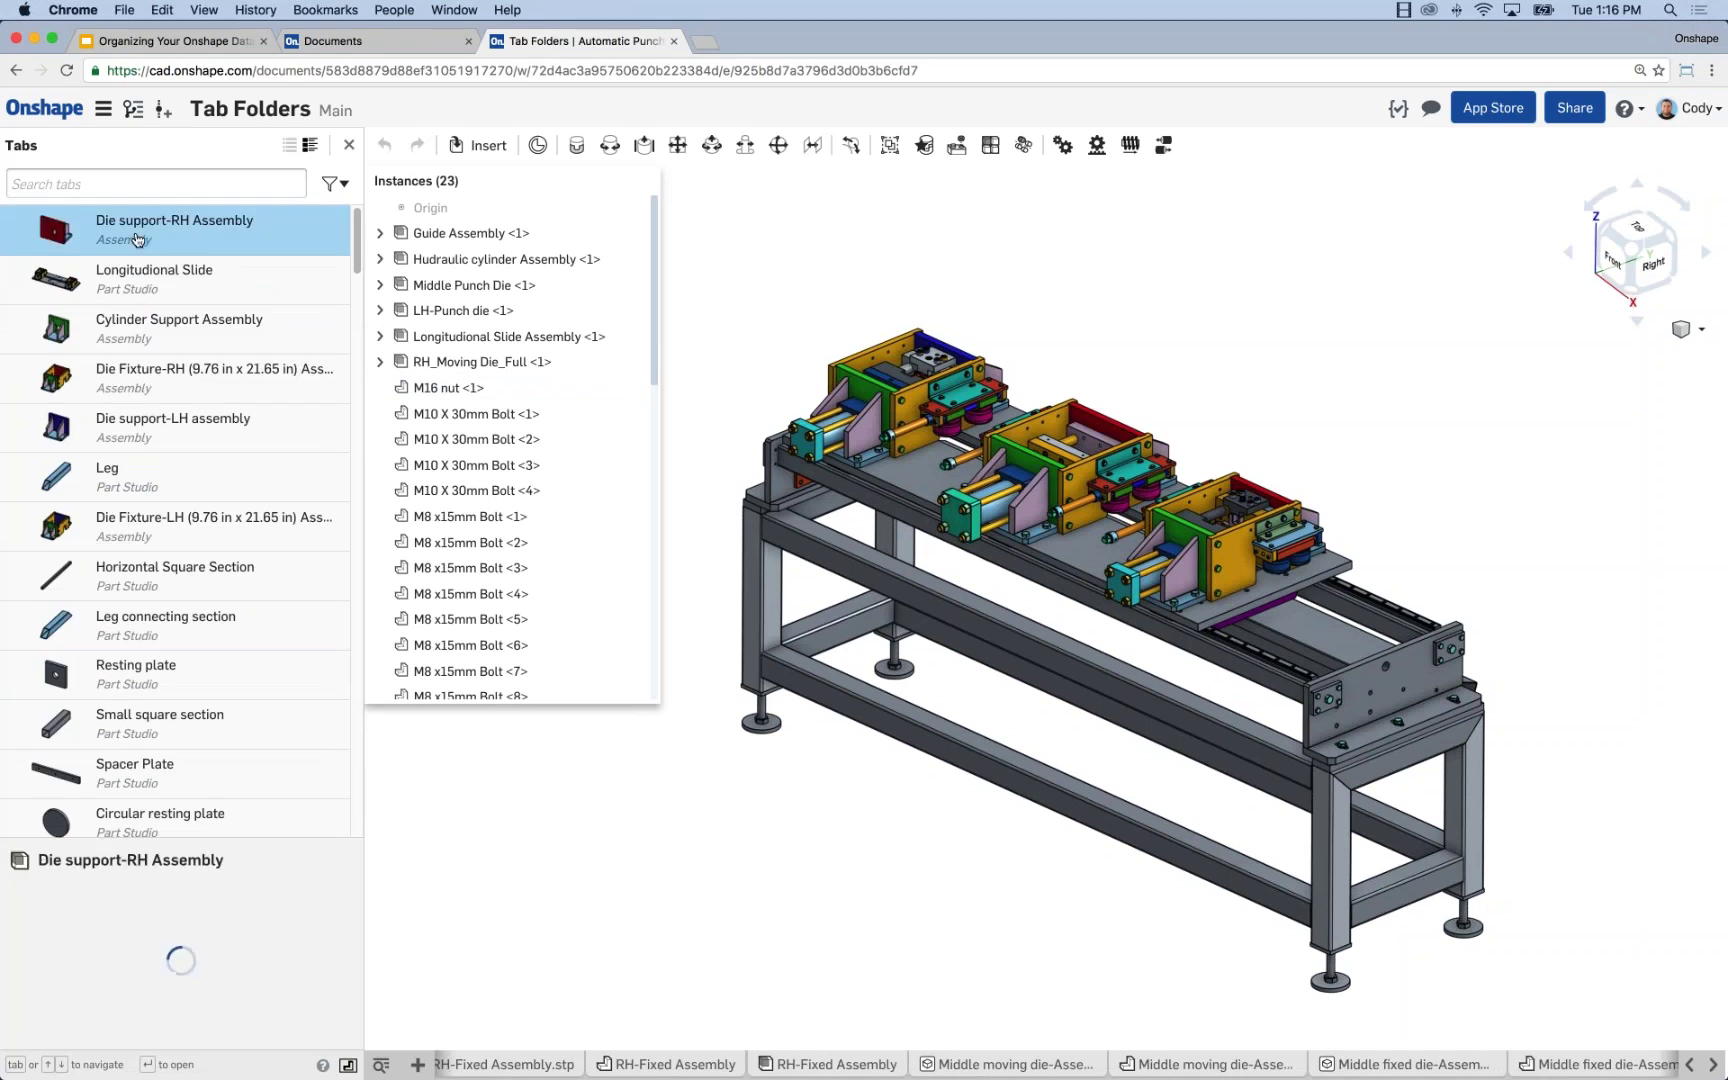
left_click(129, 340, "super")
left_click(158, 392, "super")
left_click(150, 428, "super")
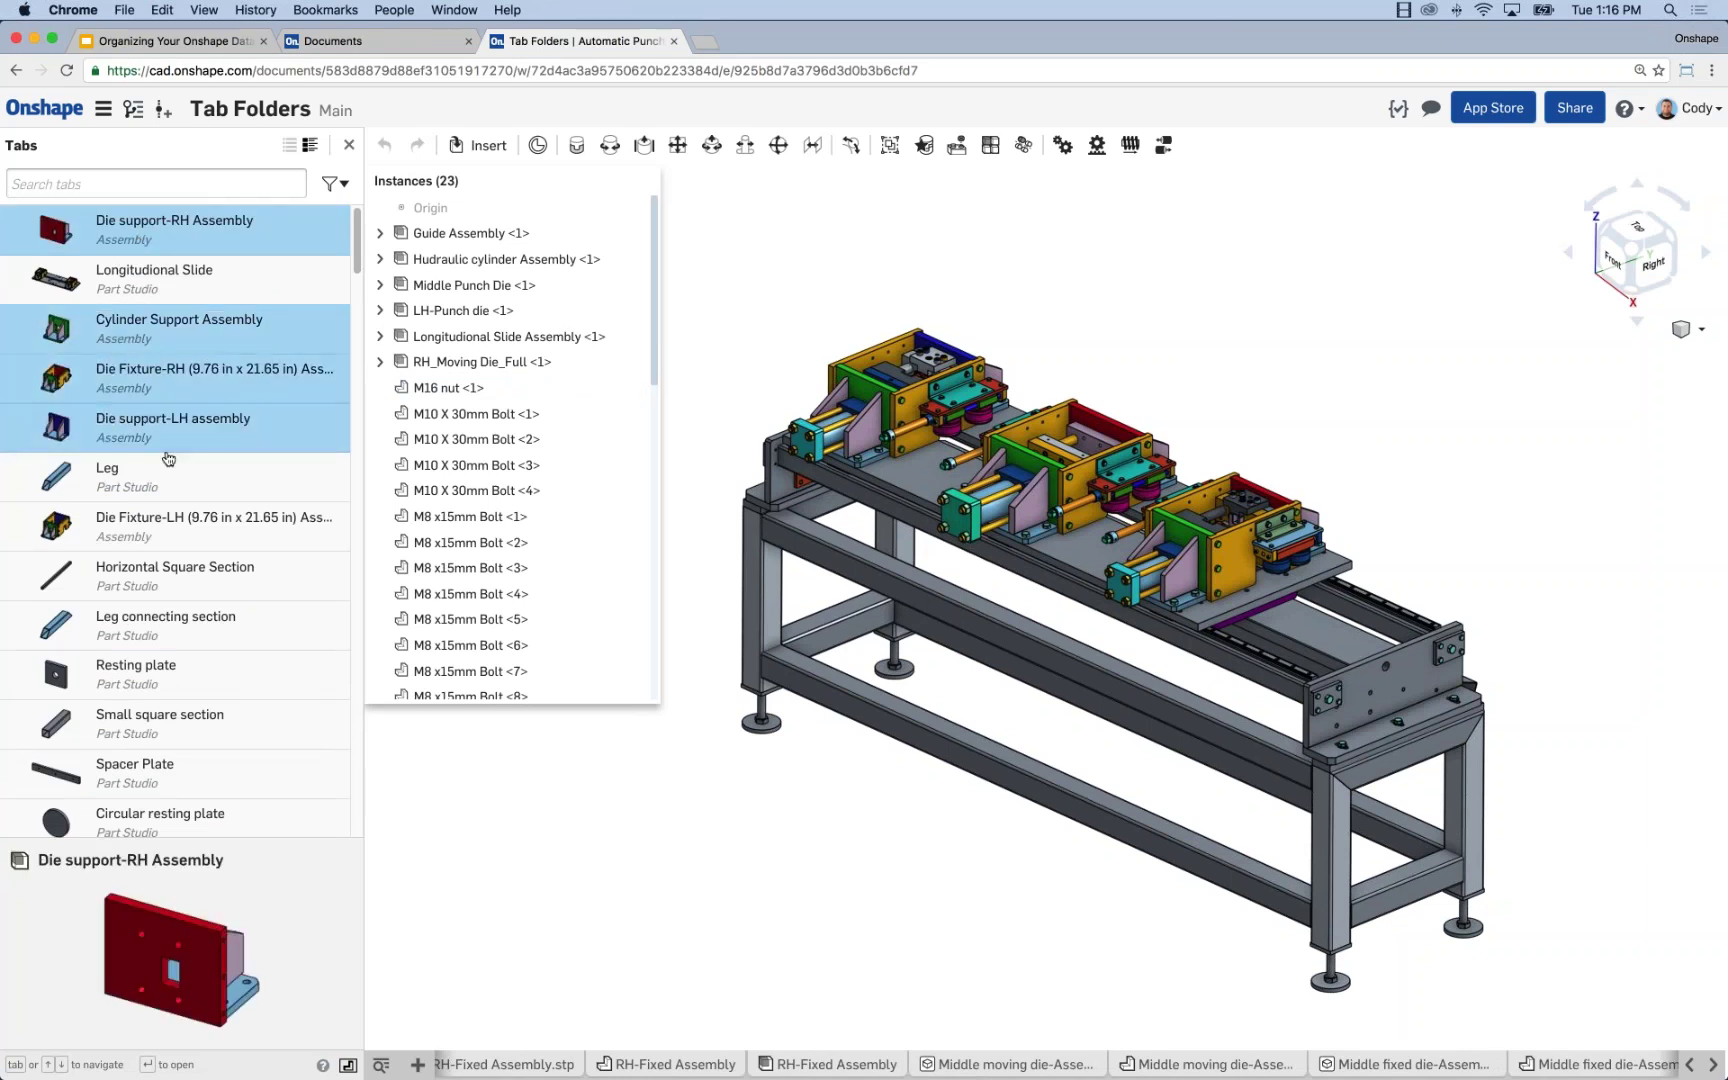
left_click(165, 530, "super")
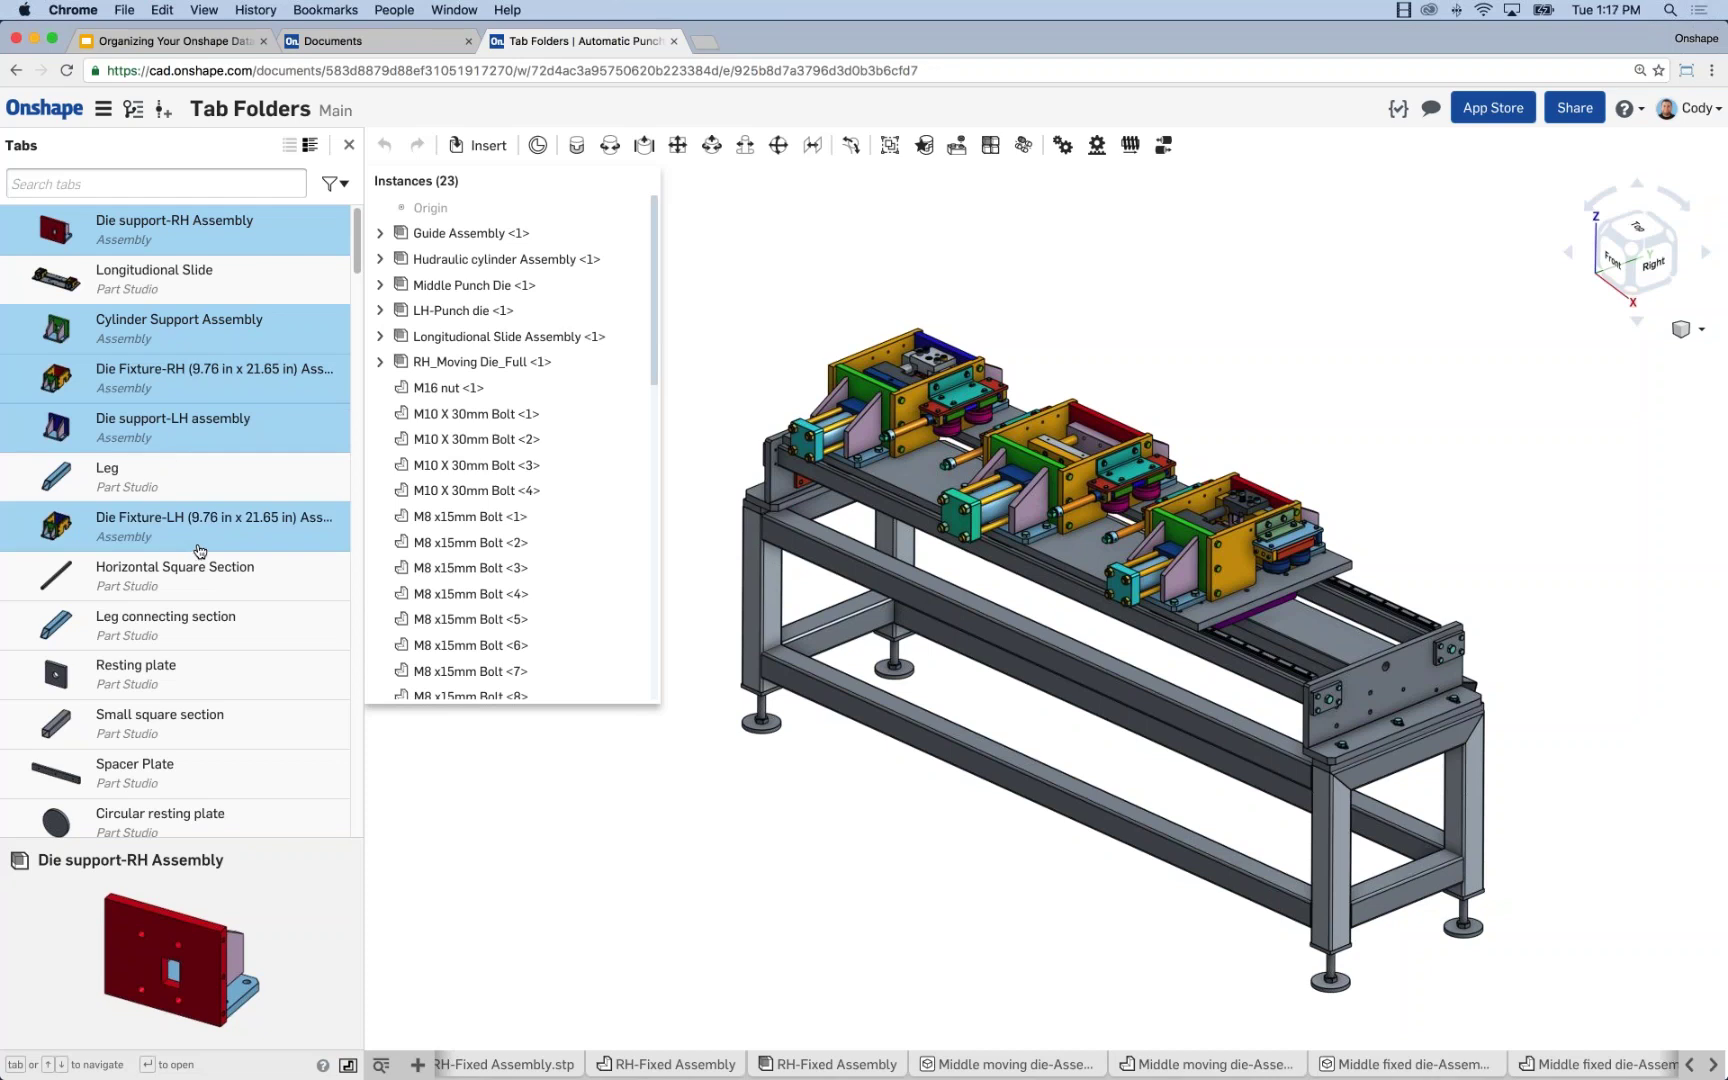
scroll(198, 551, "down", 5)
left_click_drag(105, 318, 124, 505)
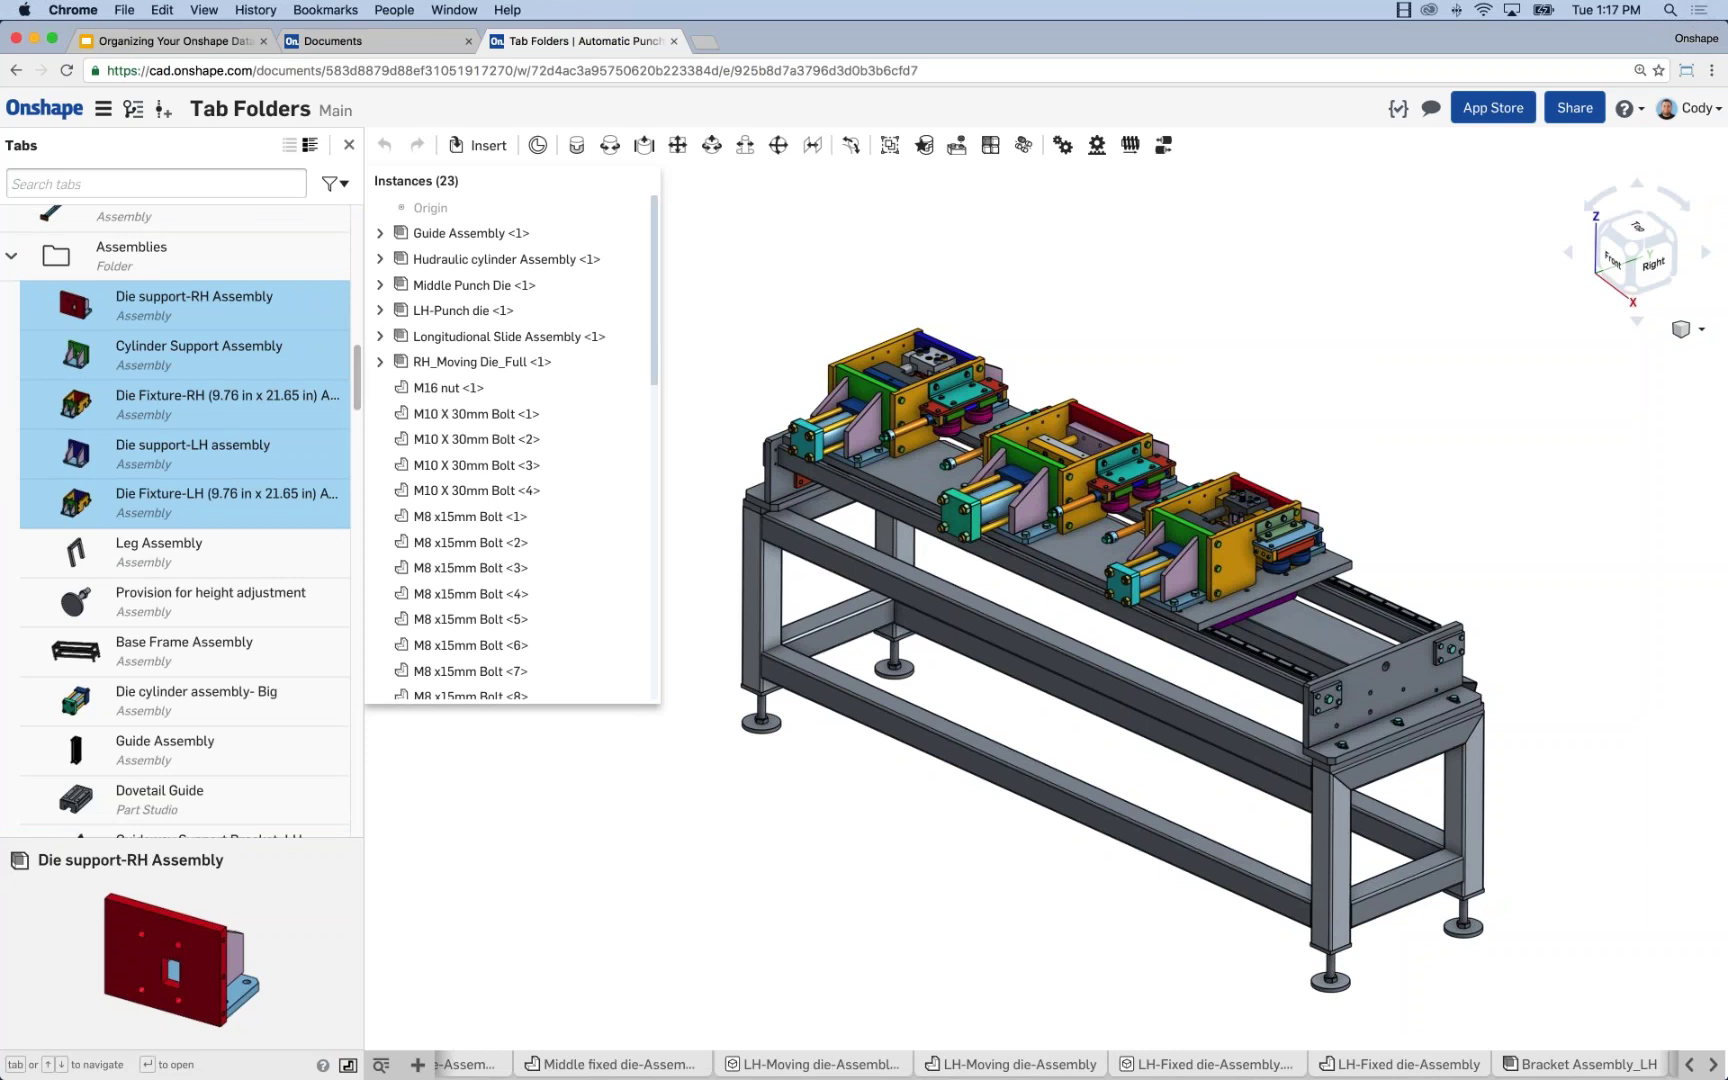
Select the part studios from M8x556mm socket head cap screw up to Height adjustment screw and move them into the Parts folder
scroll(346, 360, "up", 5)
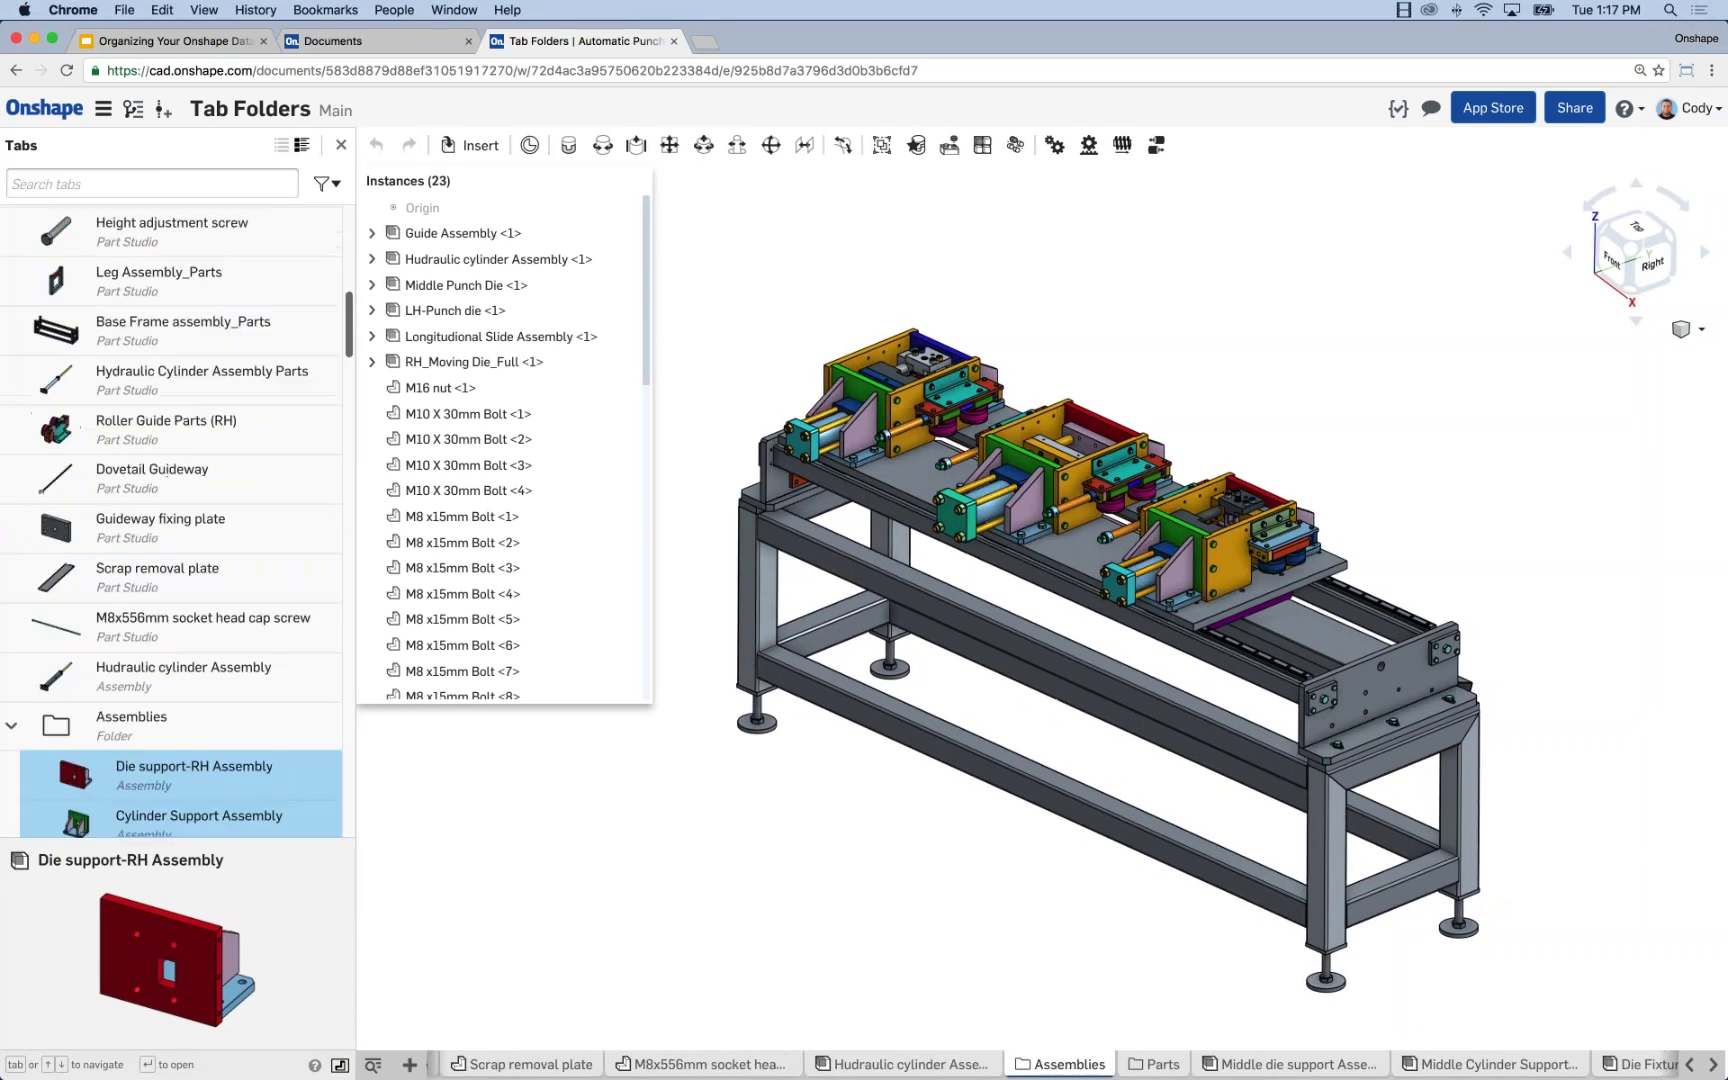
left_click(152, 631)
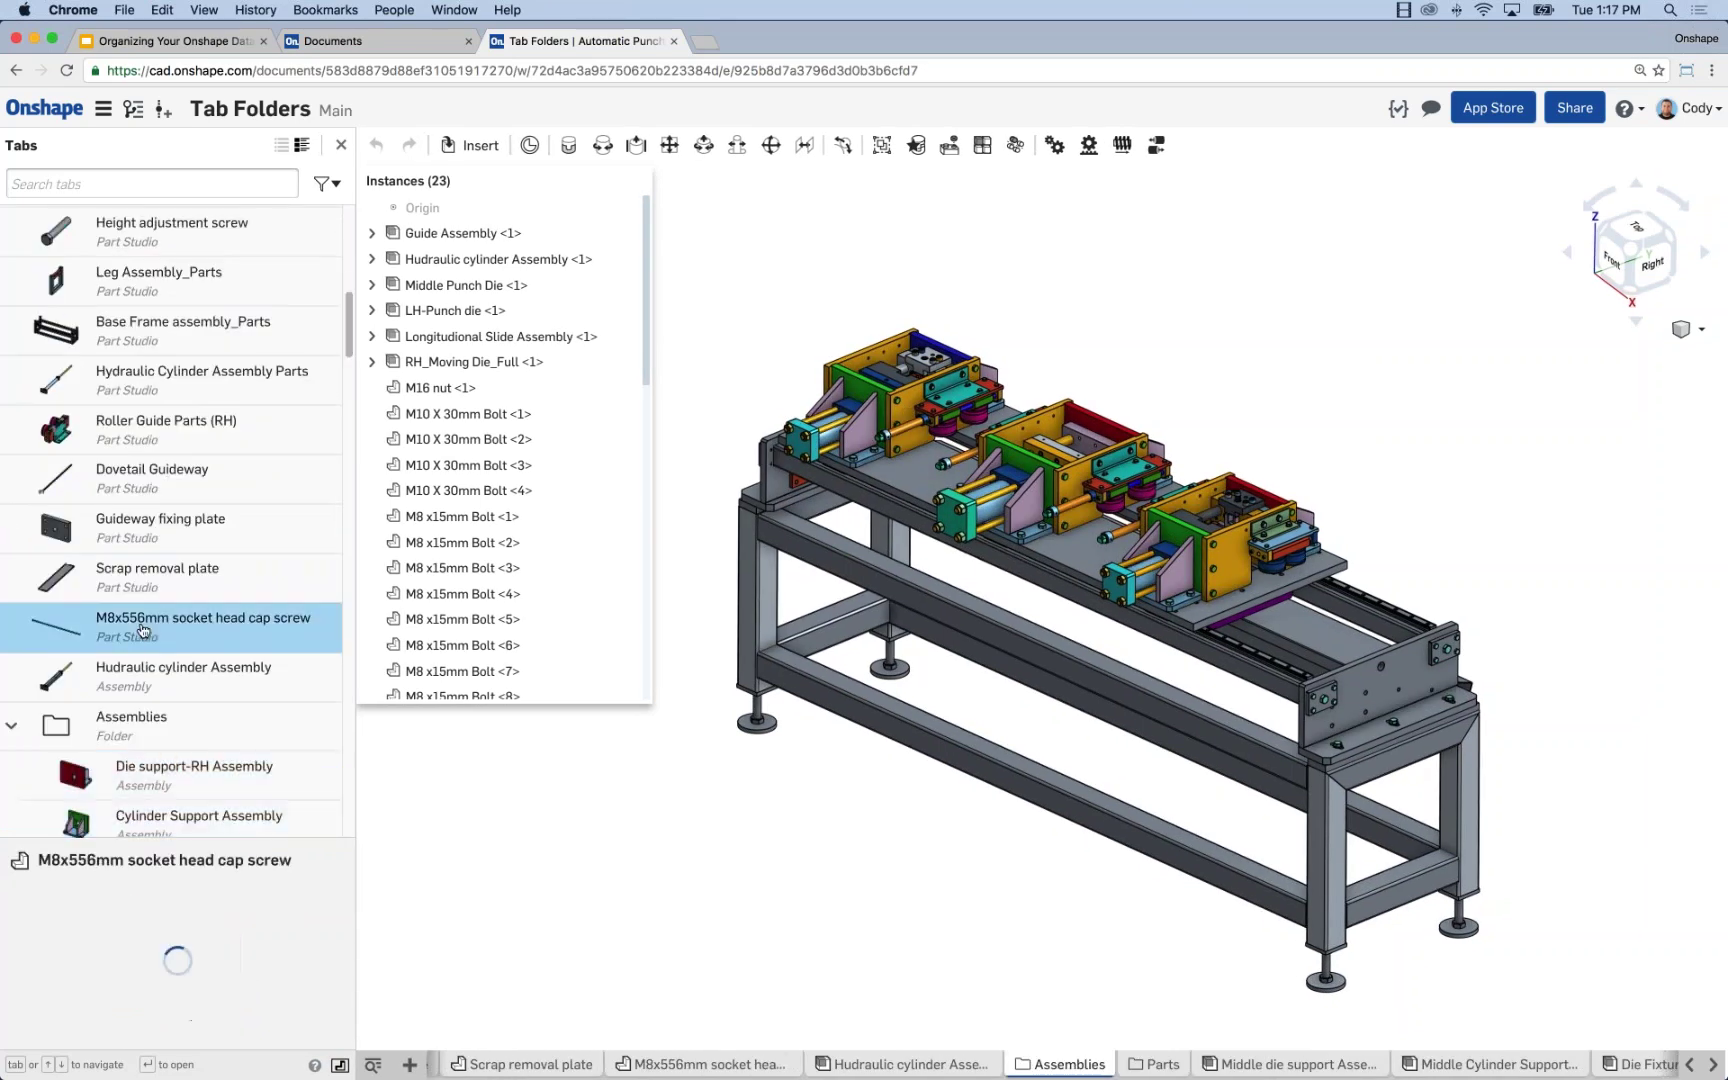
left_click(150, 563, "shift")
left_click(146, 522, "shift")
left_click(145, 472, "shift")
left_click(143, 424, "shift")
left_click(138, 372, "shift")
left_click(139, 328, "shift")
left_click(139, 281, "shift")
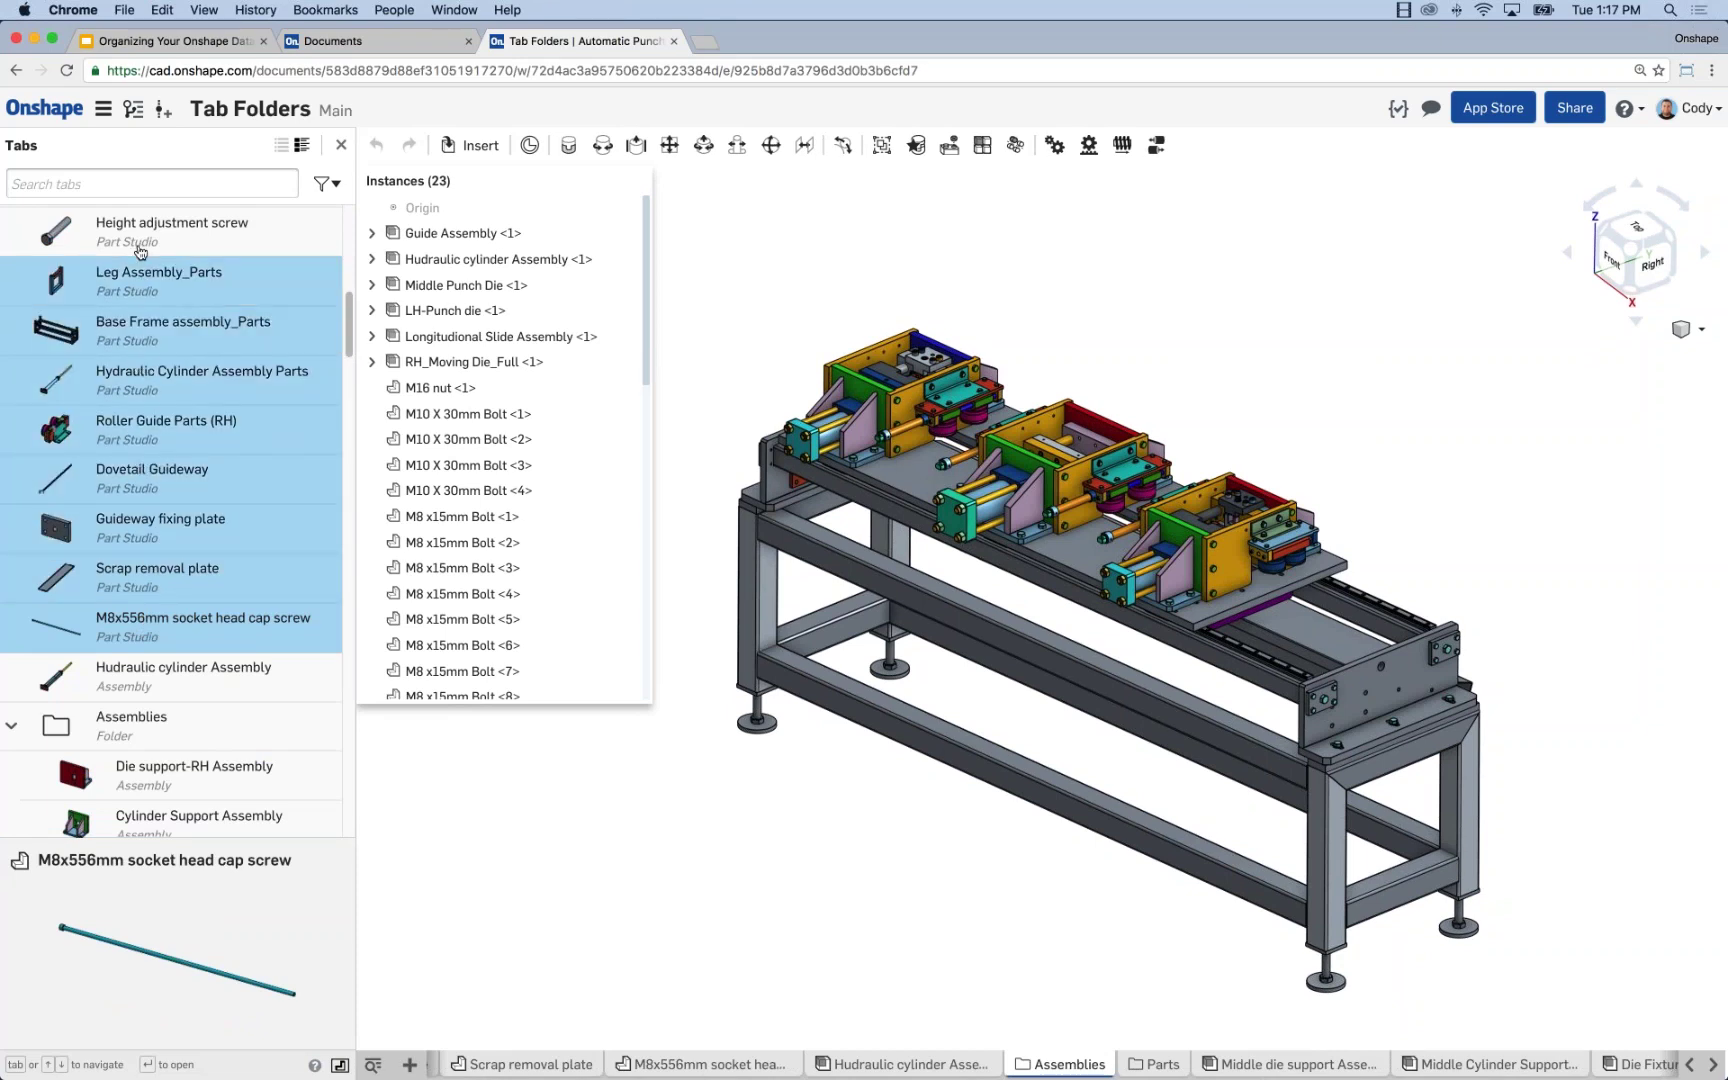
left_click(136, 240, "shift")
left_click_drag(138, 512, 130, 680)
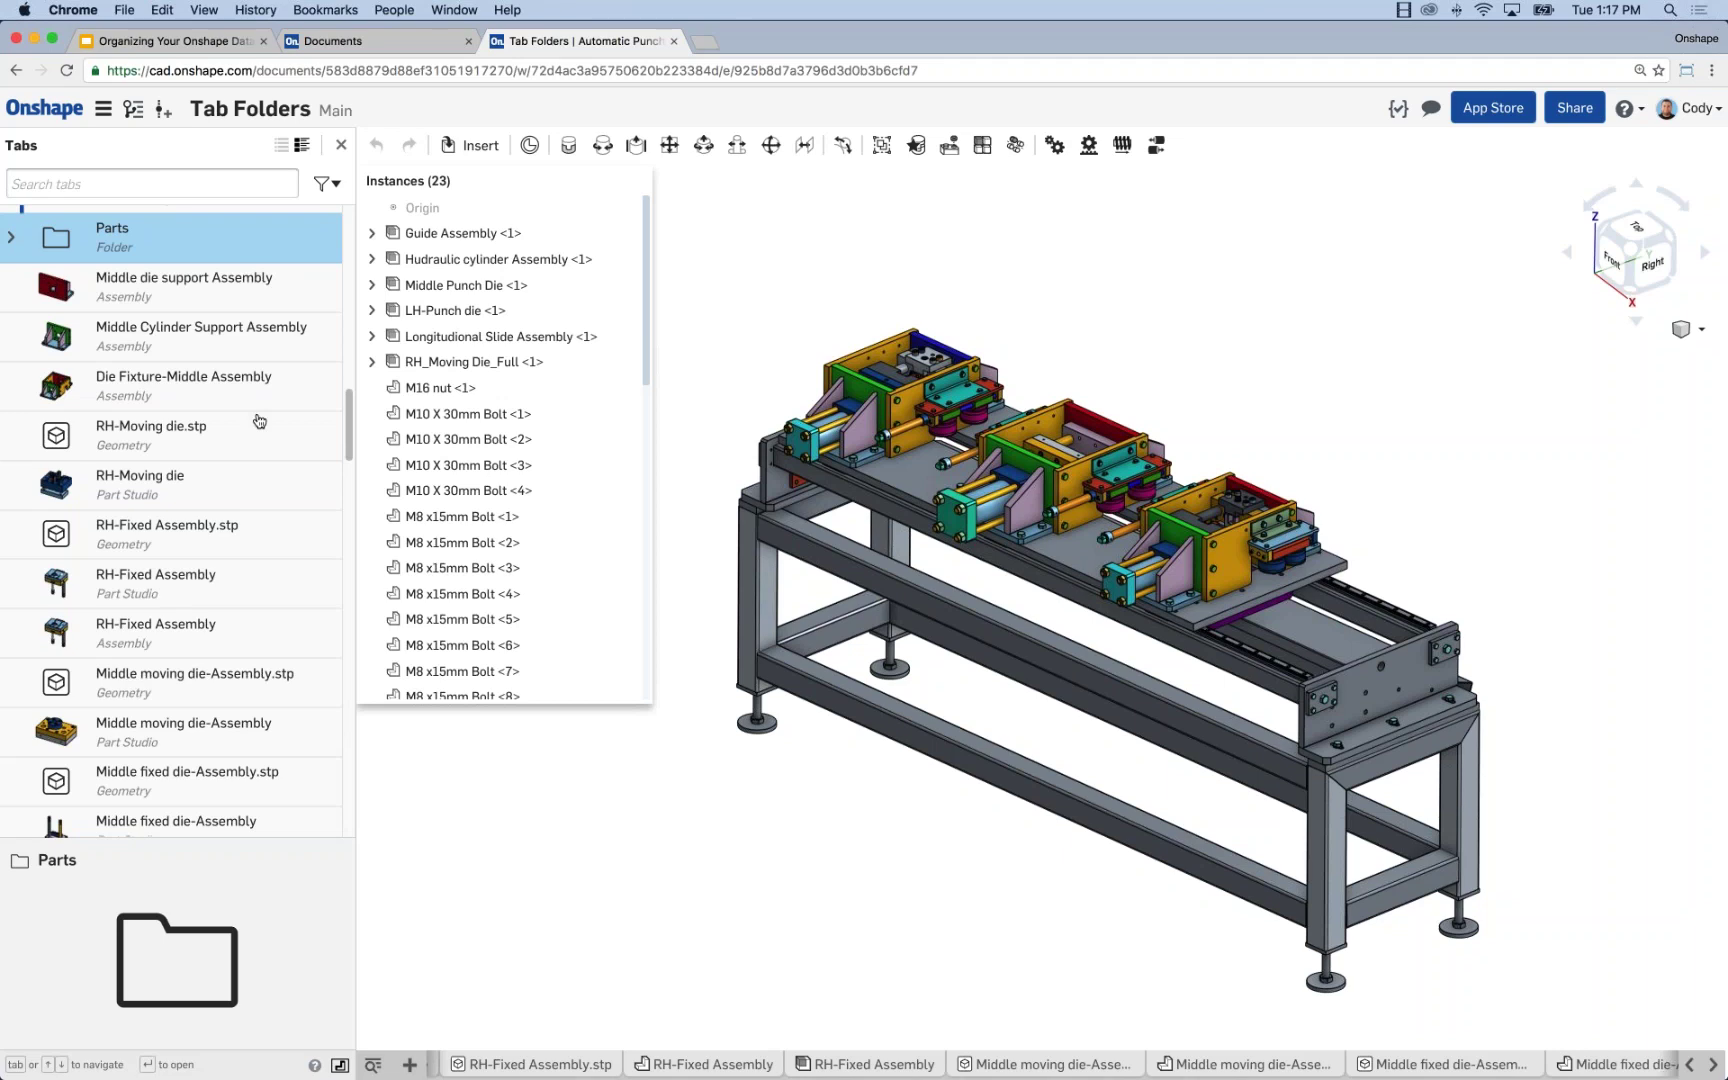
Select the part studios from Longitudional Slide through Adjustment Nut and move them into the Parts folder
double_click(188, 227)
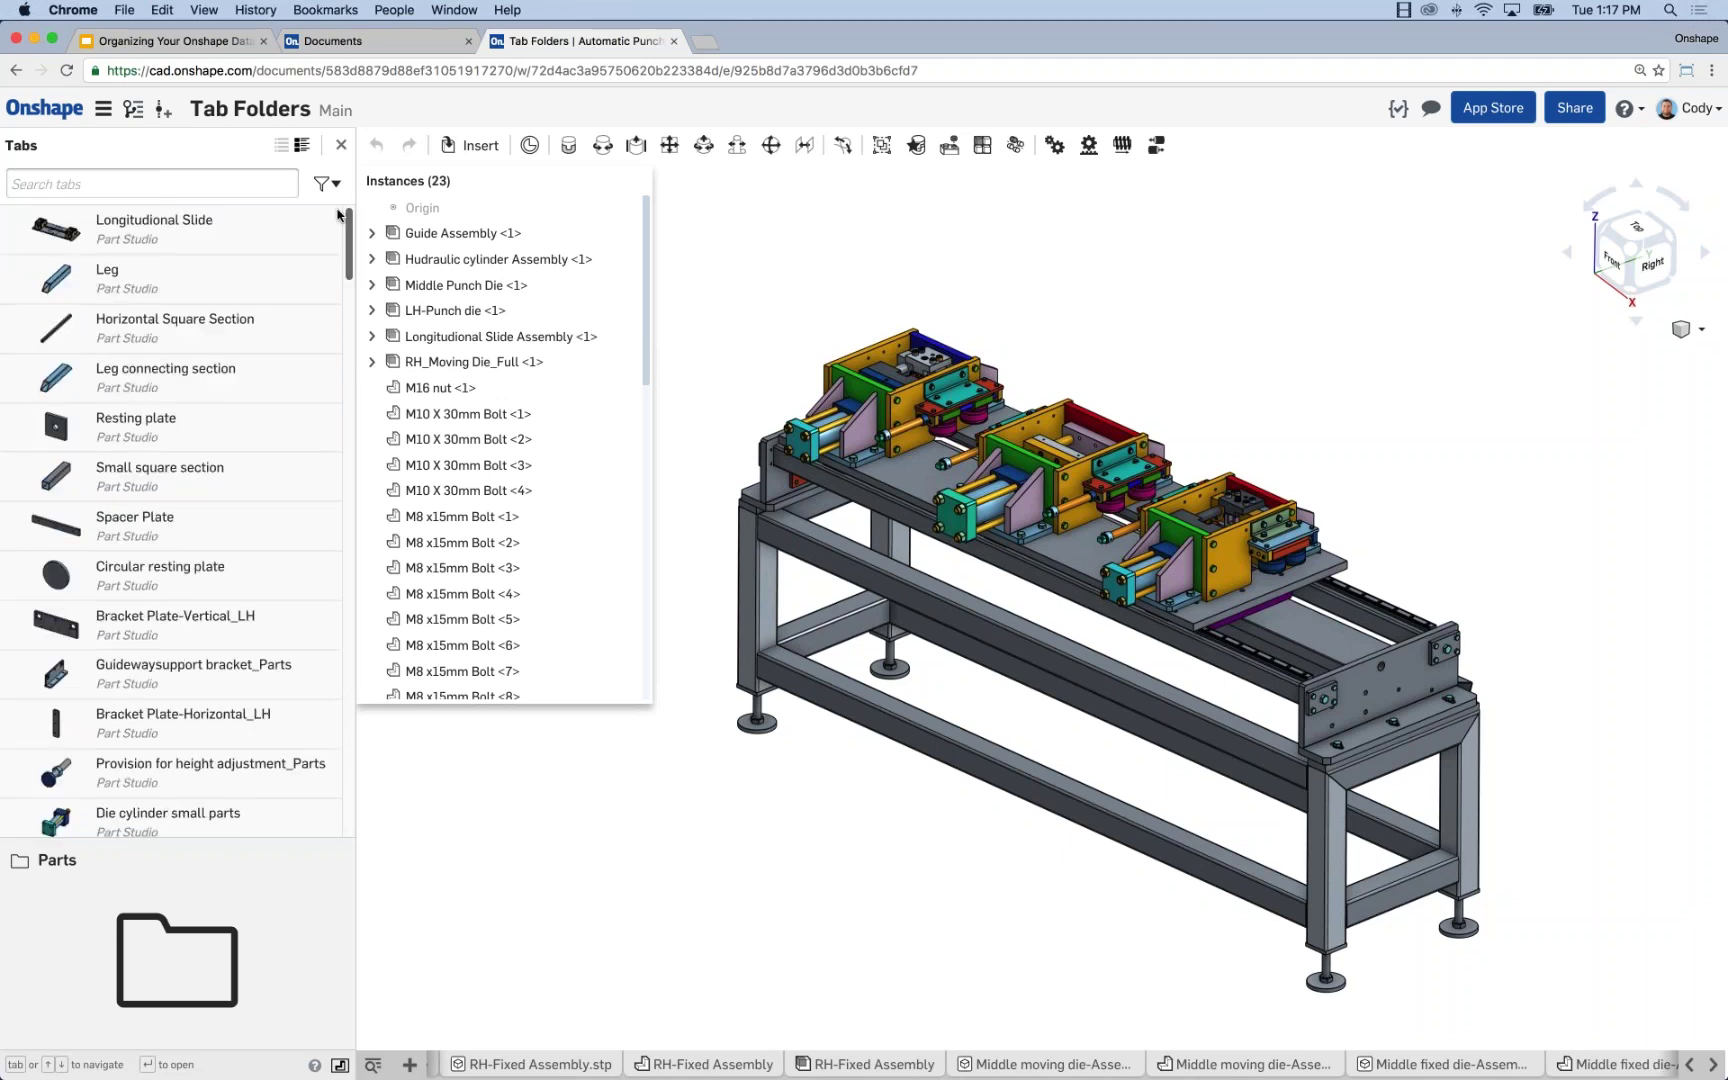
left_click(188, 224)
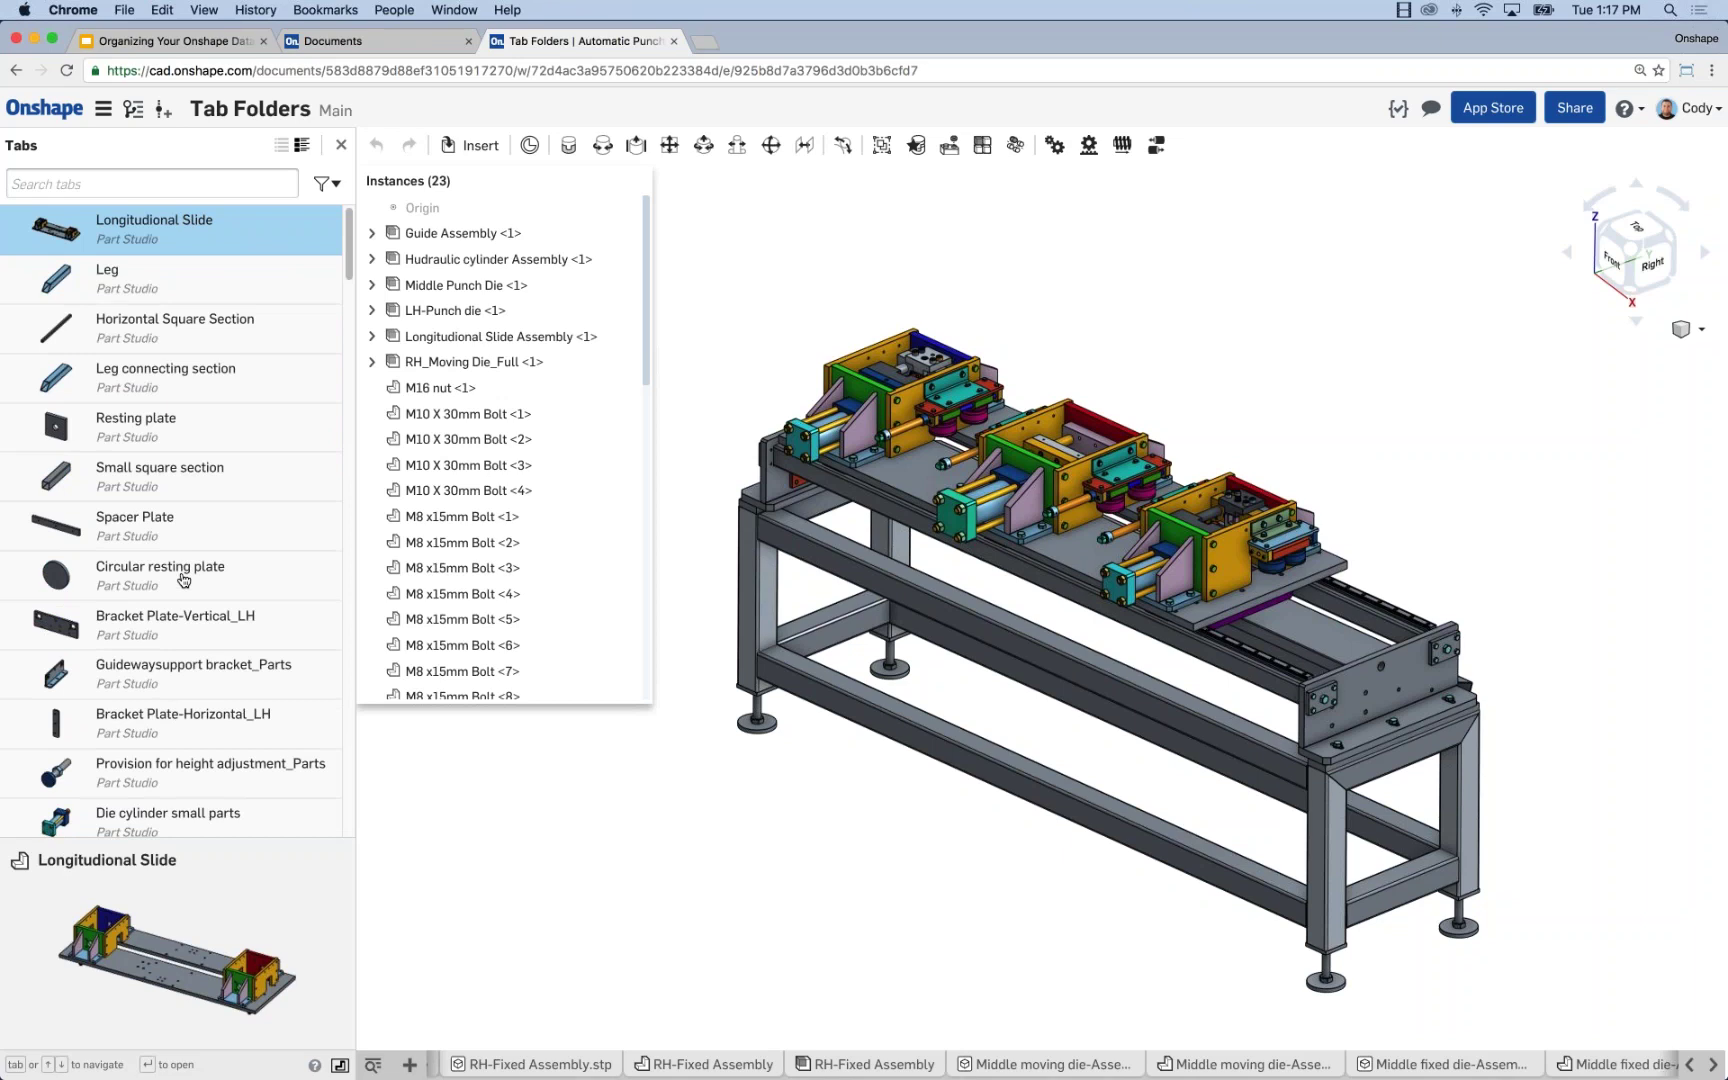
scroll(165, 505, "down", 2)
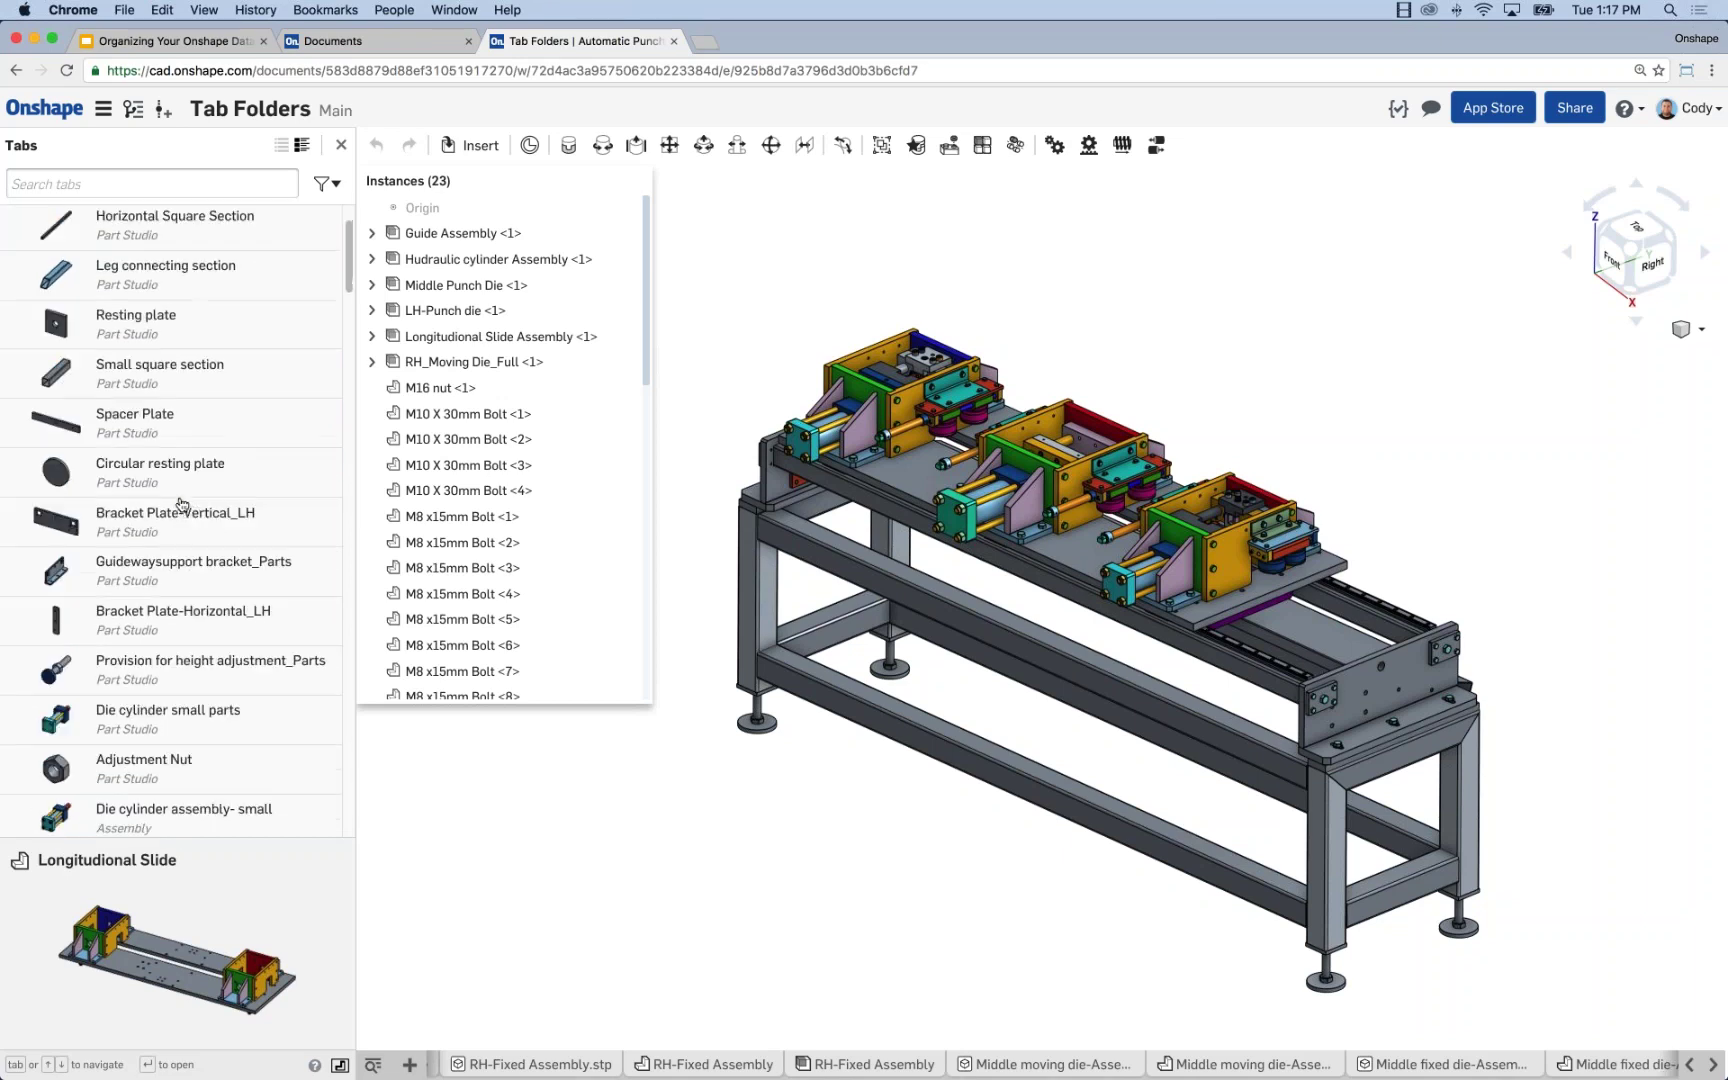
scroll(184, 507, "down", 3)
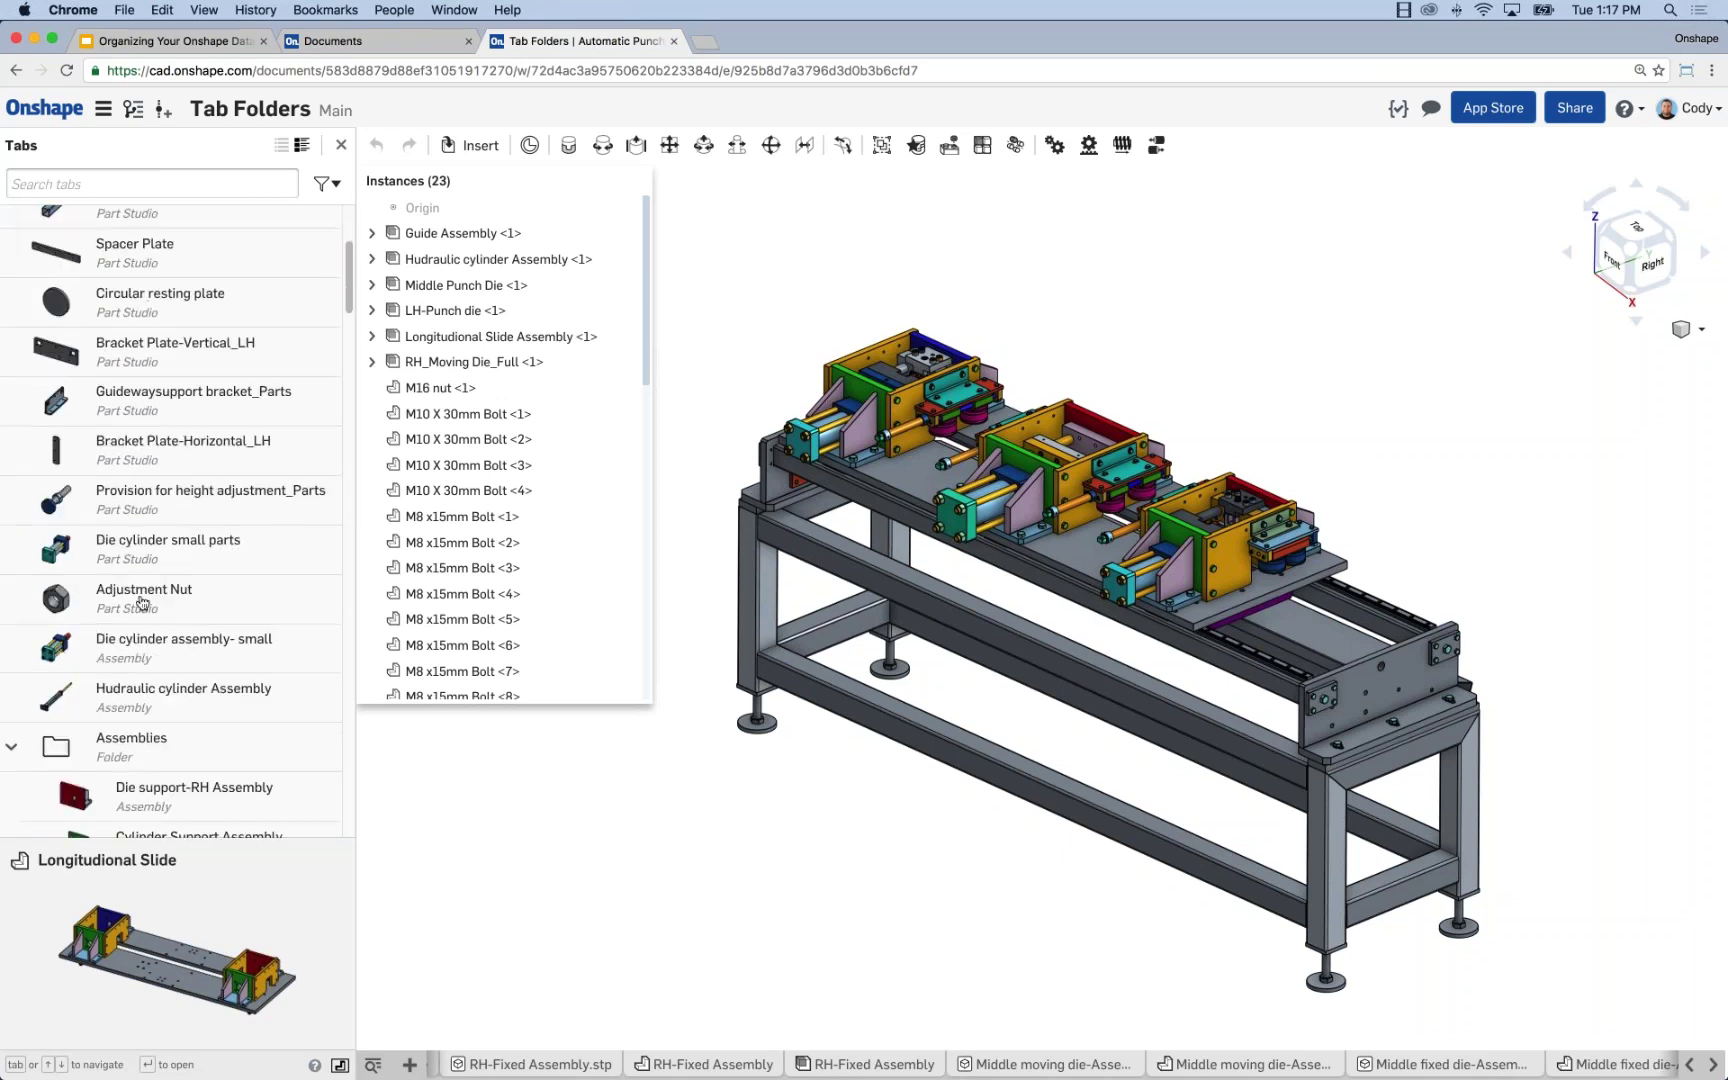
left_click(130, 600, "shift")
left_click_drag(118, 497, 130, 773)
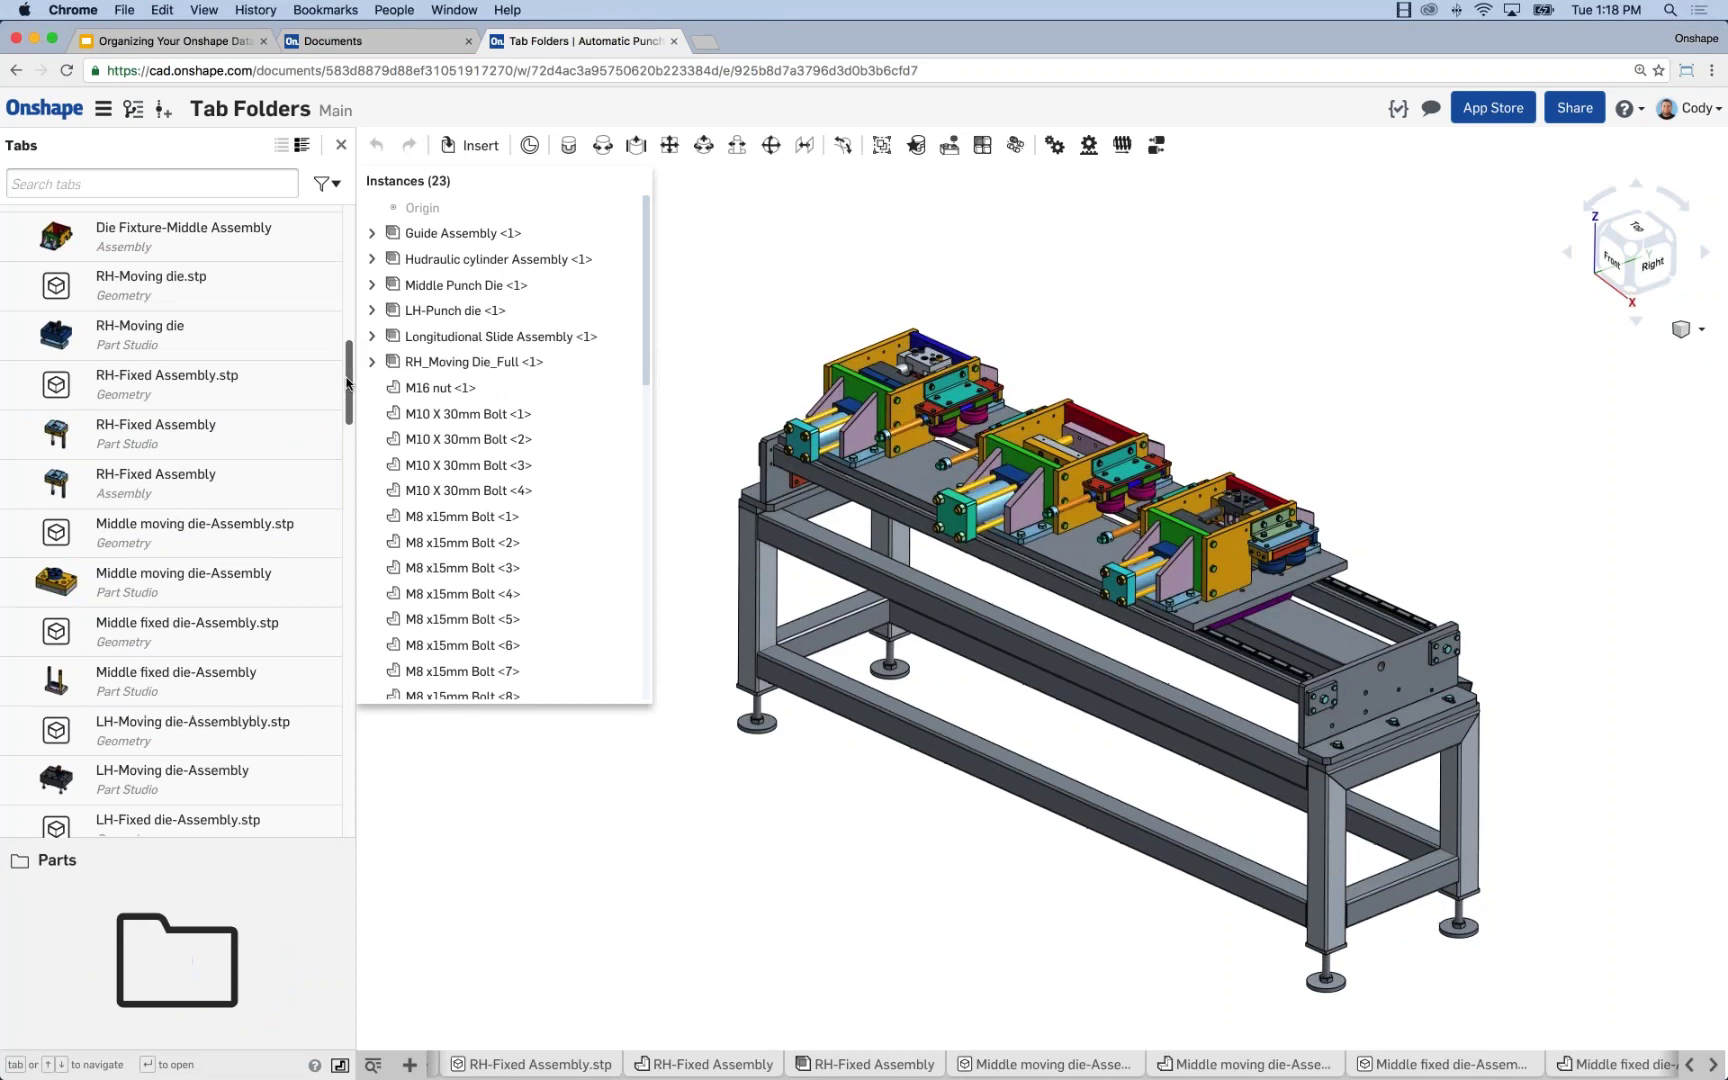
Group the Long Slide Drawing, Plate Mount and Base Frame Drawing tabs into a new folder named Drawings and check its contents
scroll(347, 383, "up", 3)
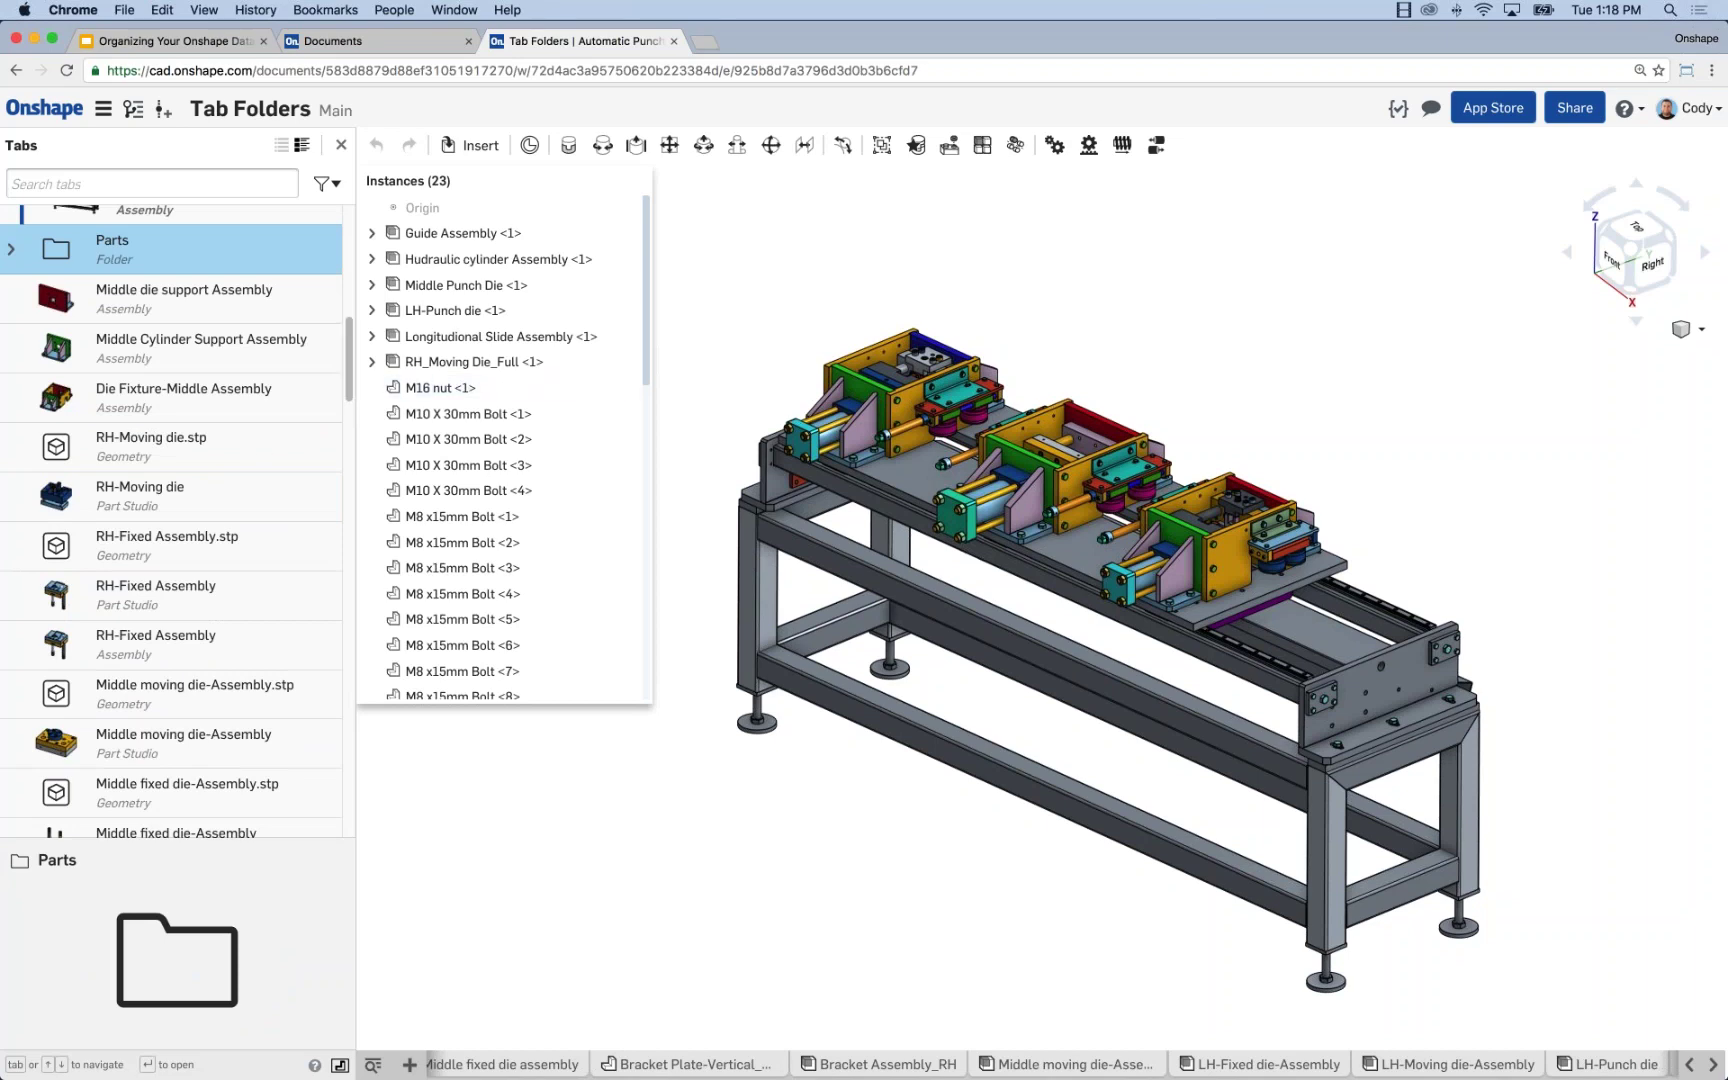
scroll(349, 401, "down", 15)
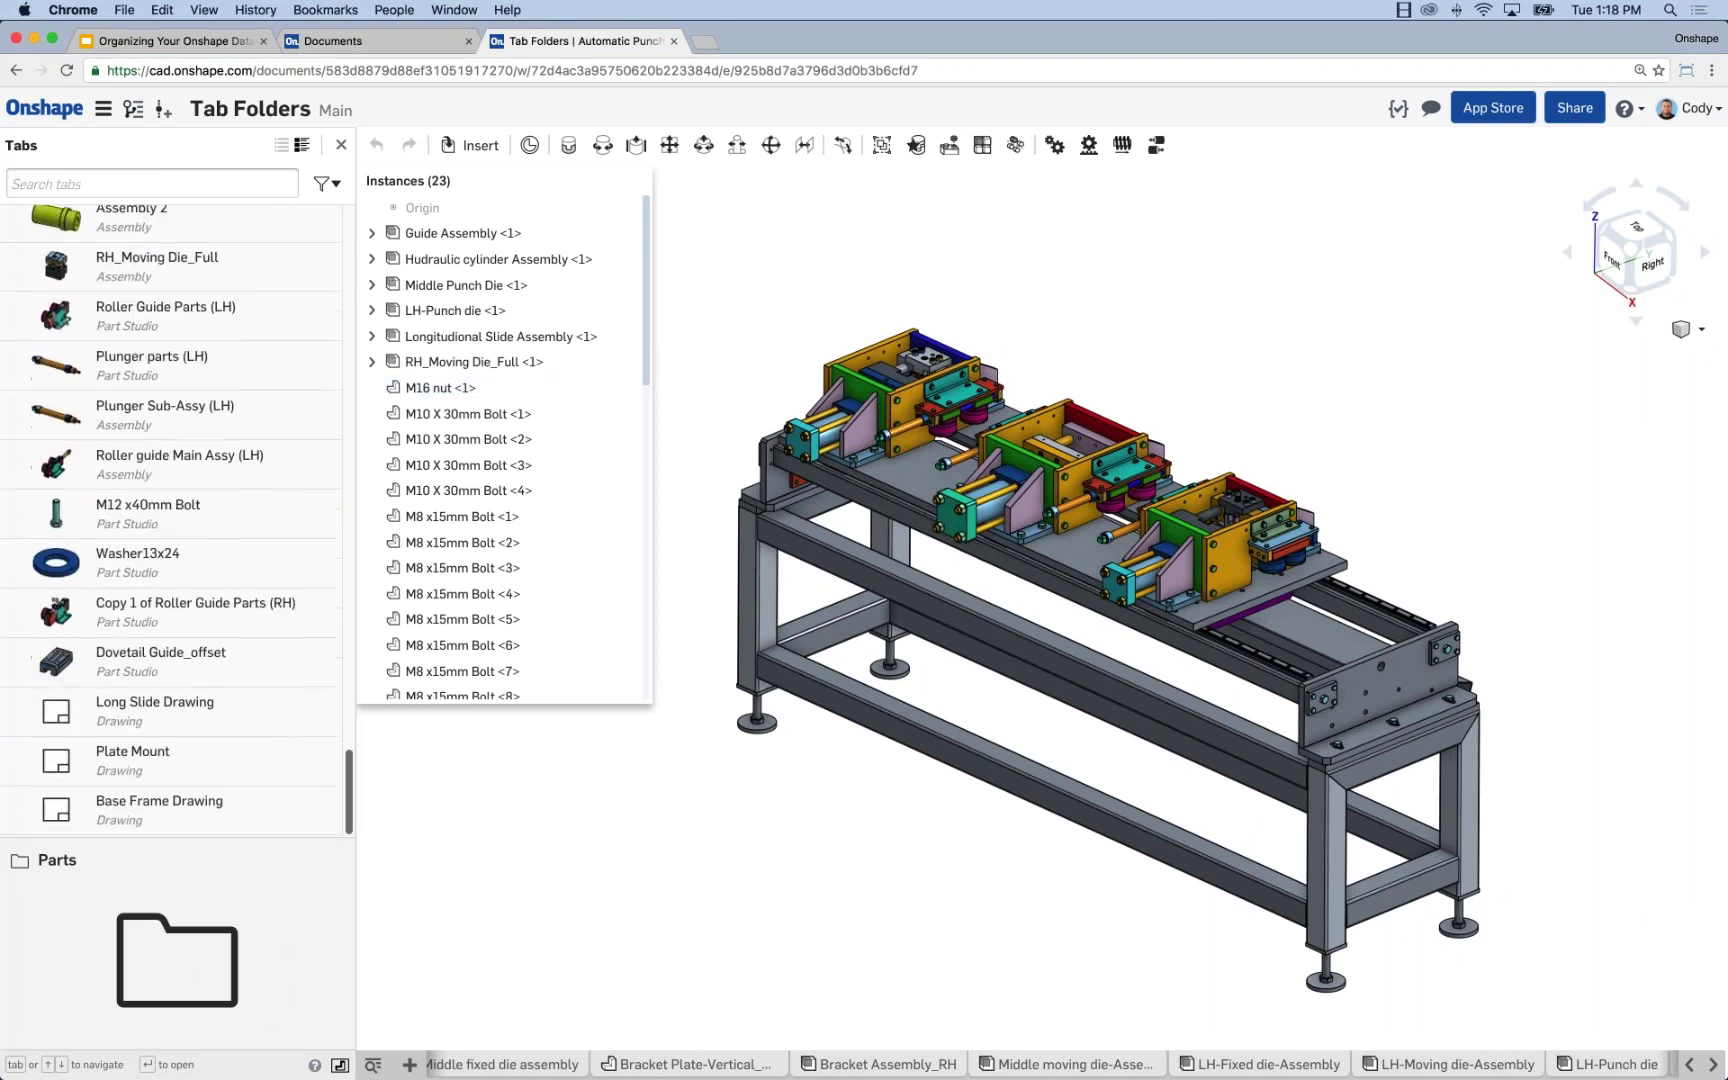
left_click(123, 714)
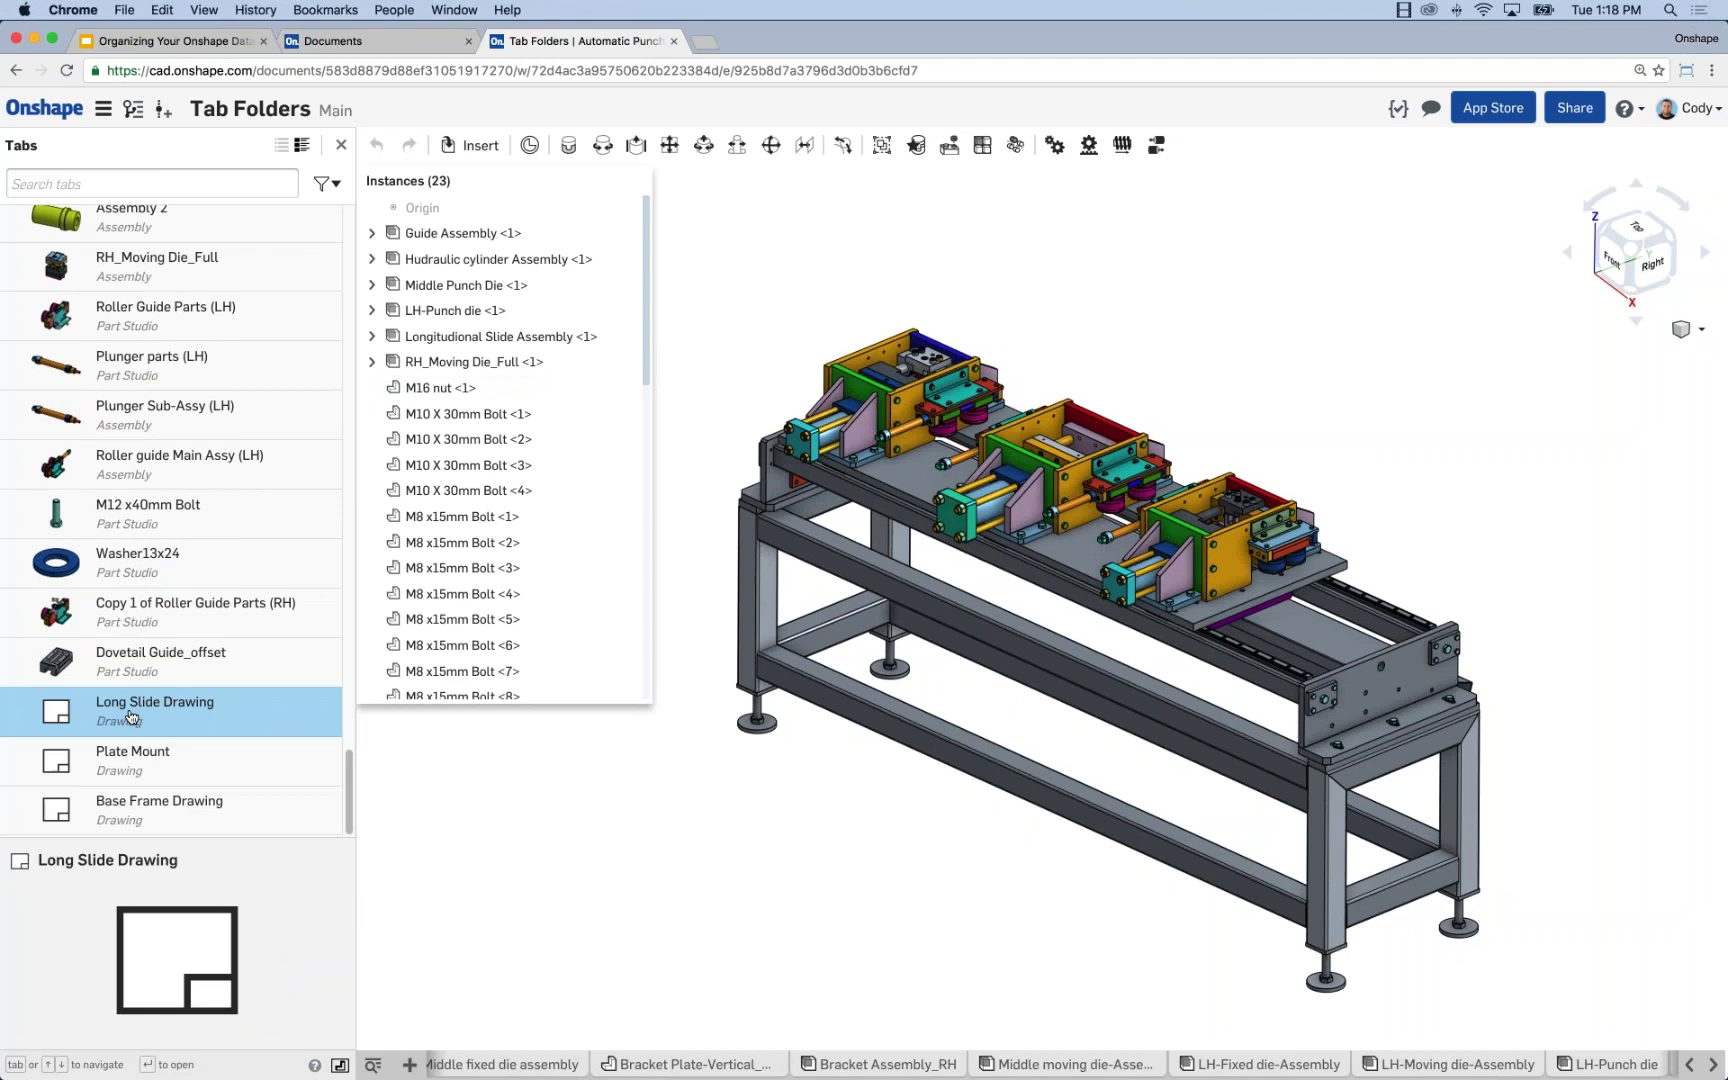
left_click(133, 810, "shift")
right_click(183, 770)
left_click(230, 777)
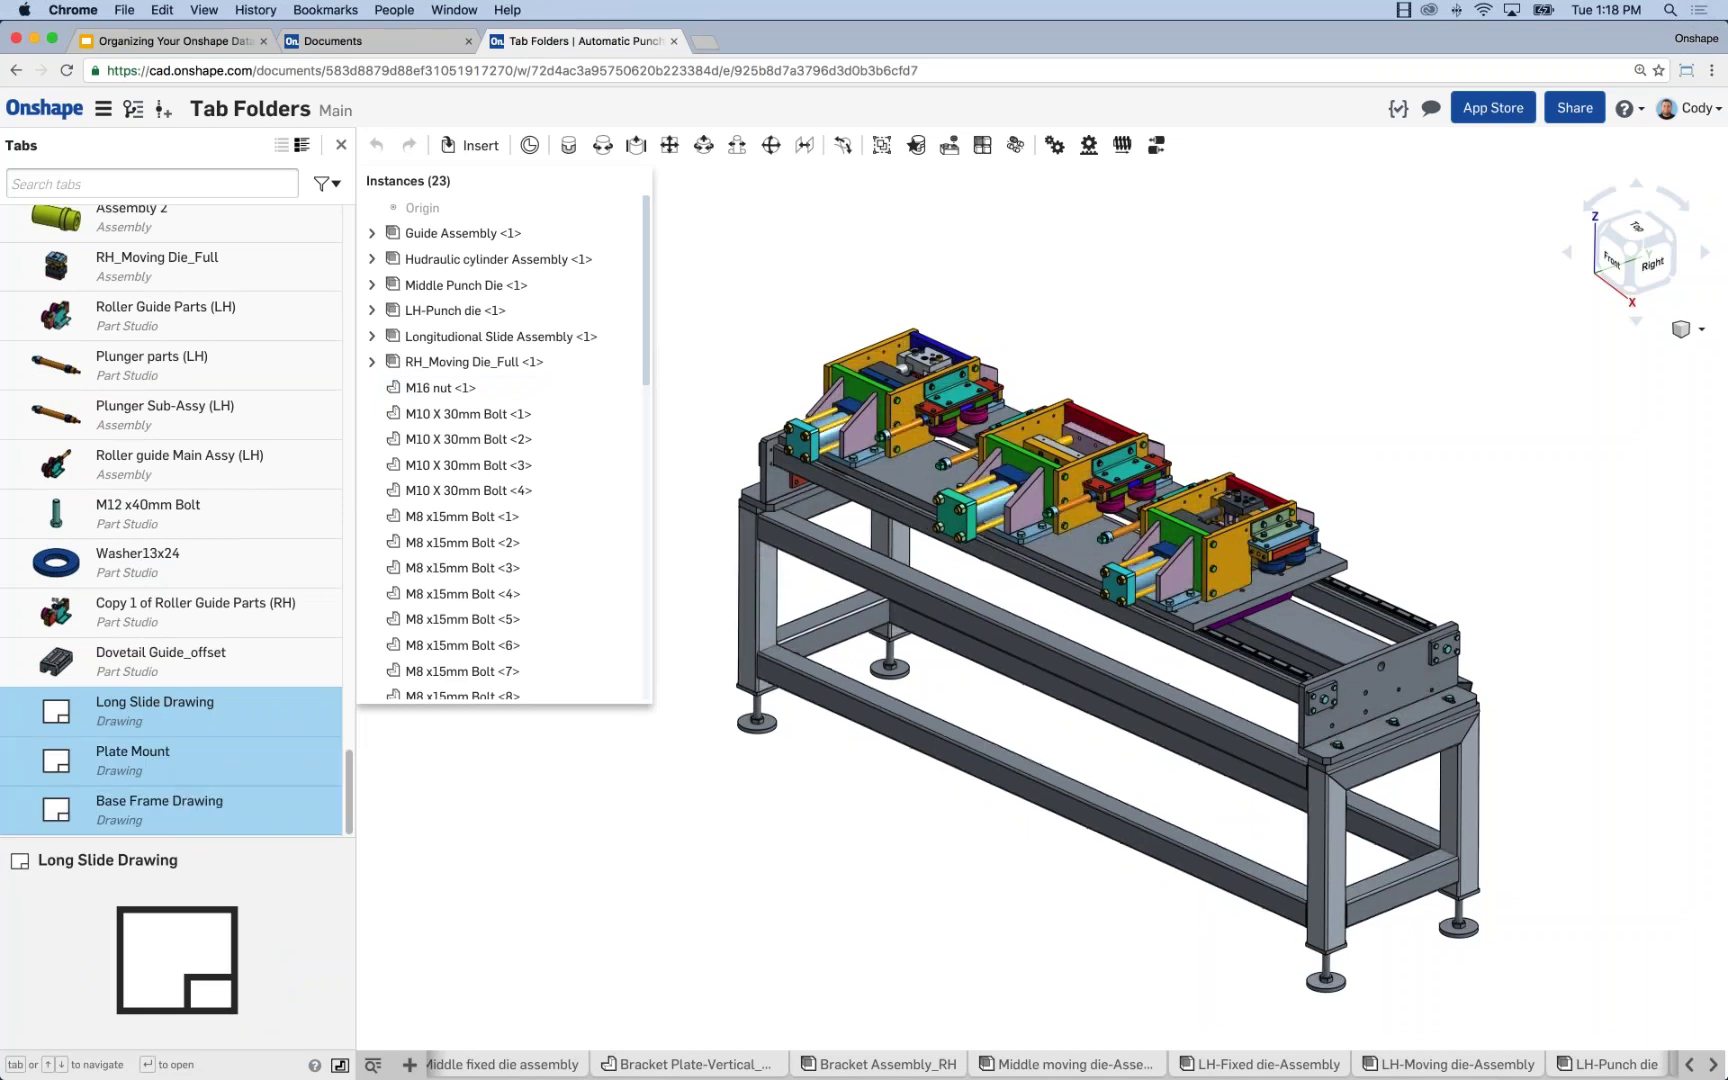
type("Dr")
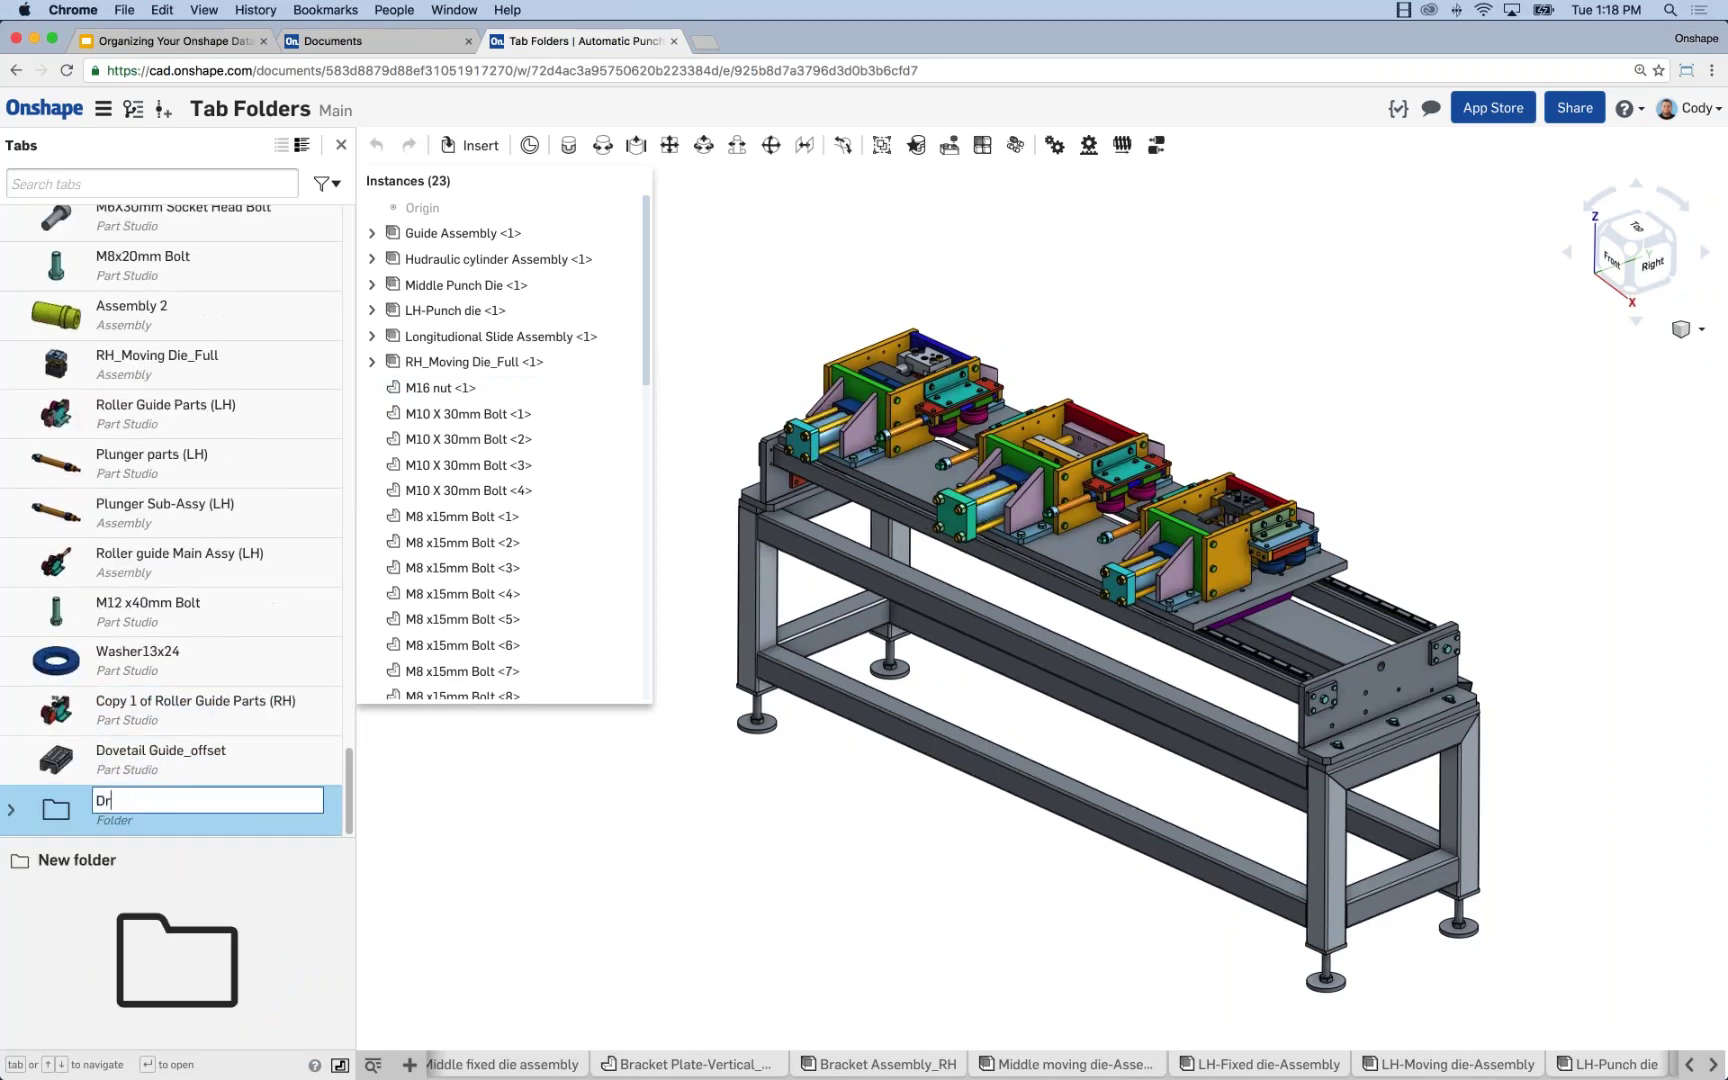
type("awings")
key("Return")
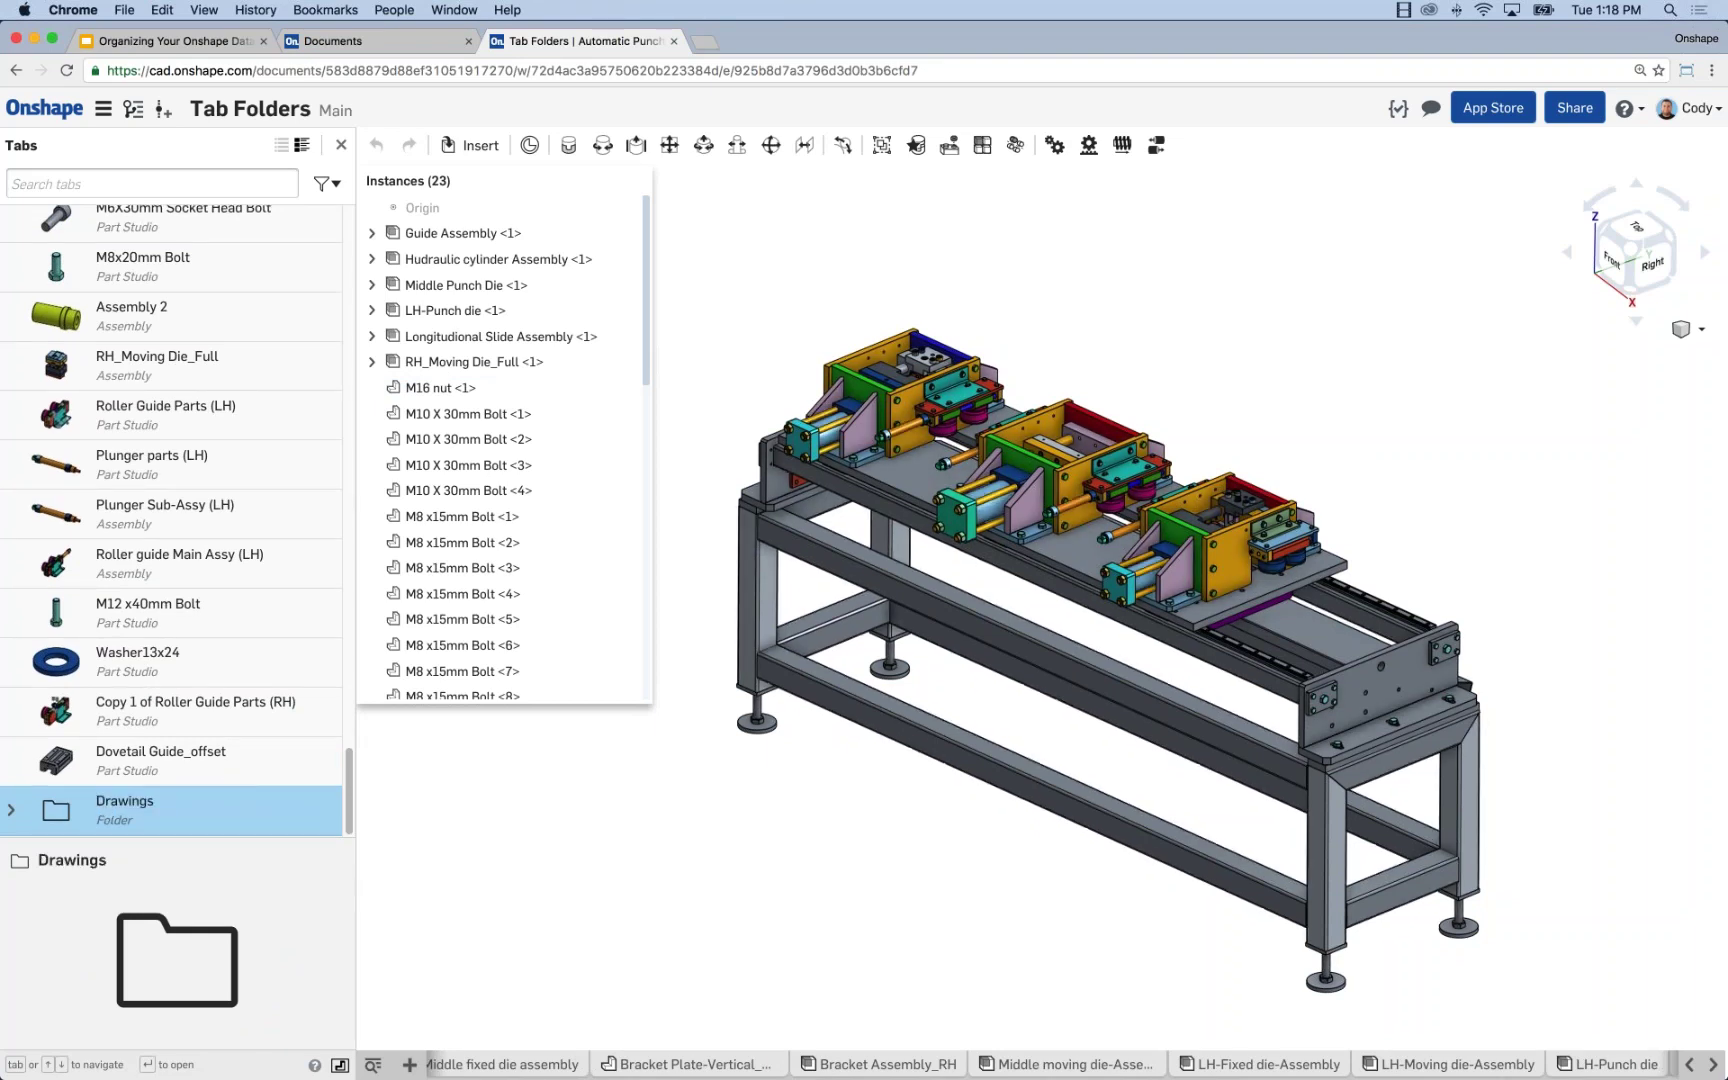
left_click(14, 813)
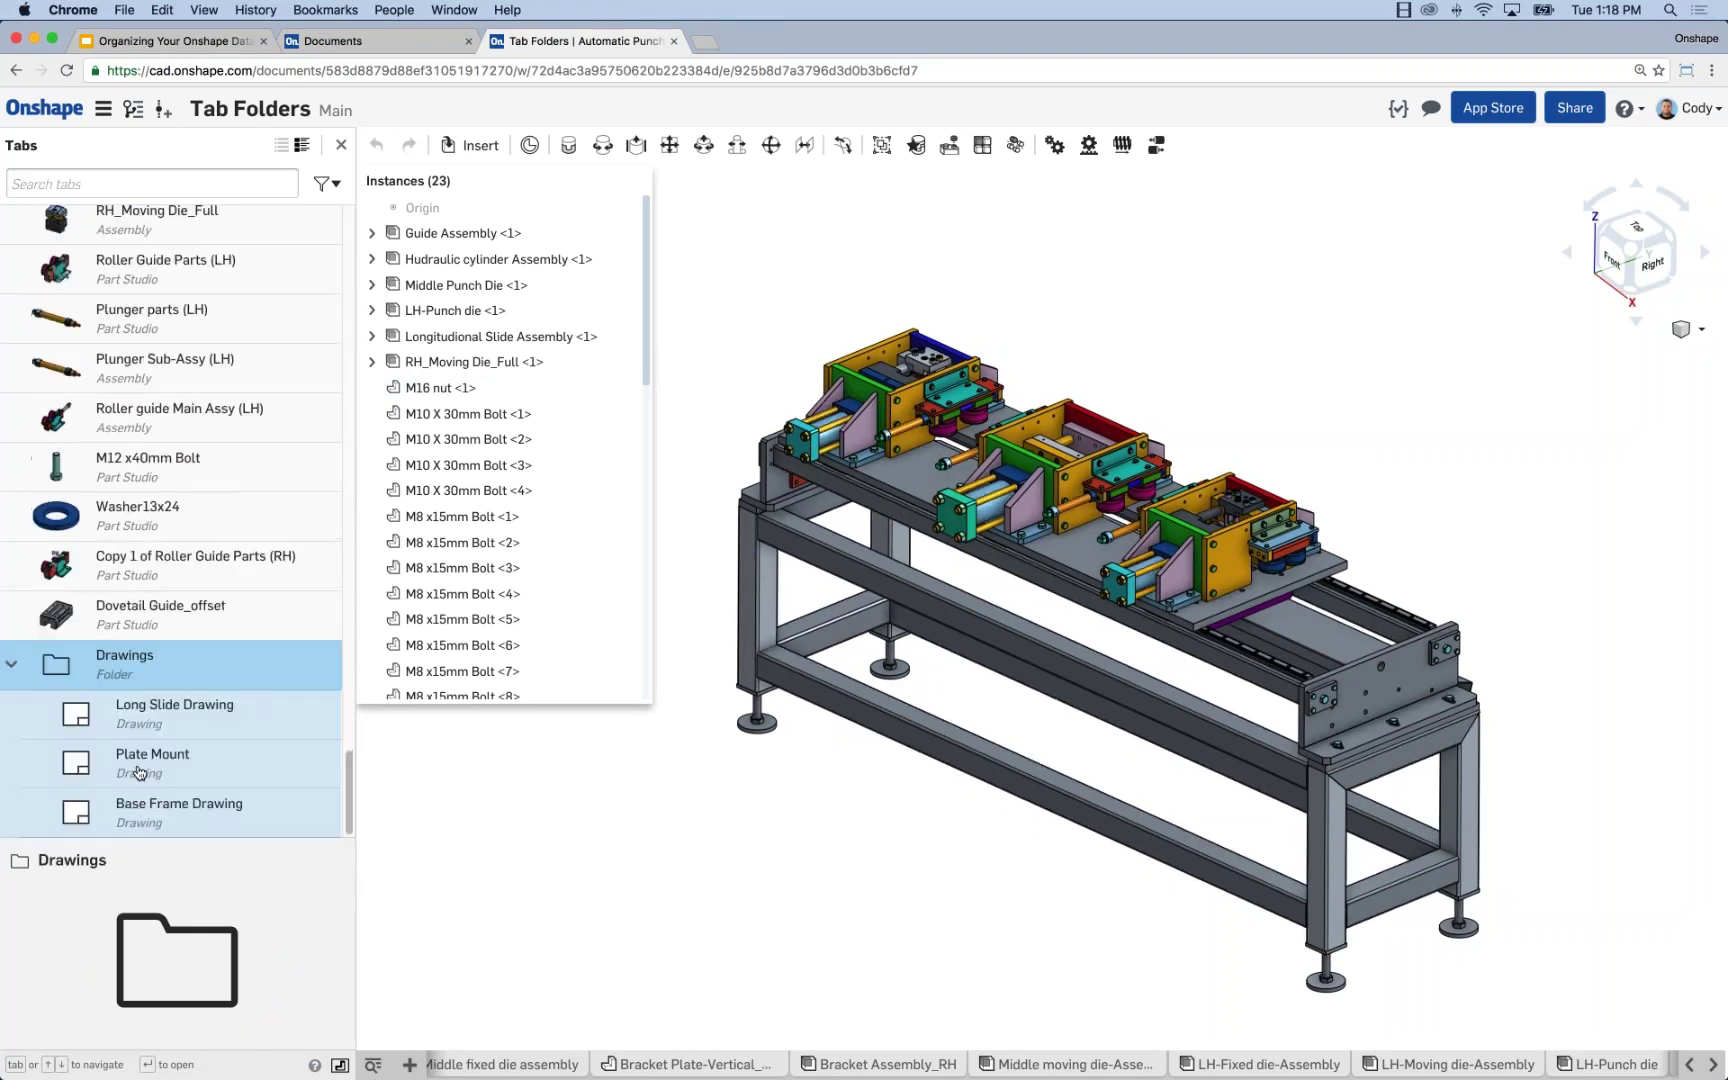
left_click(14, 667)
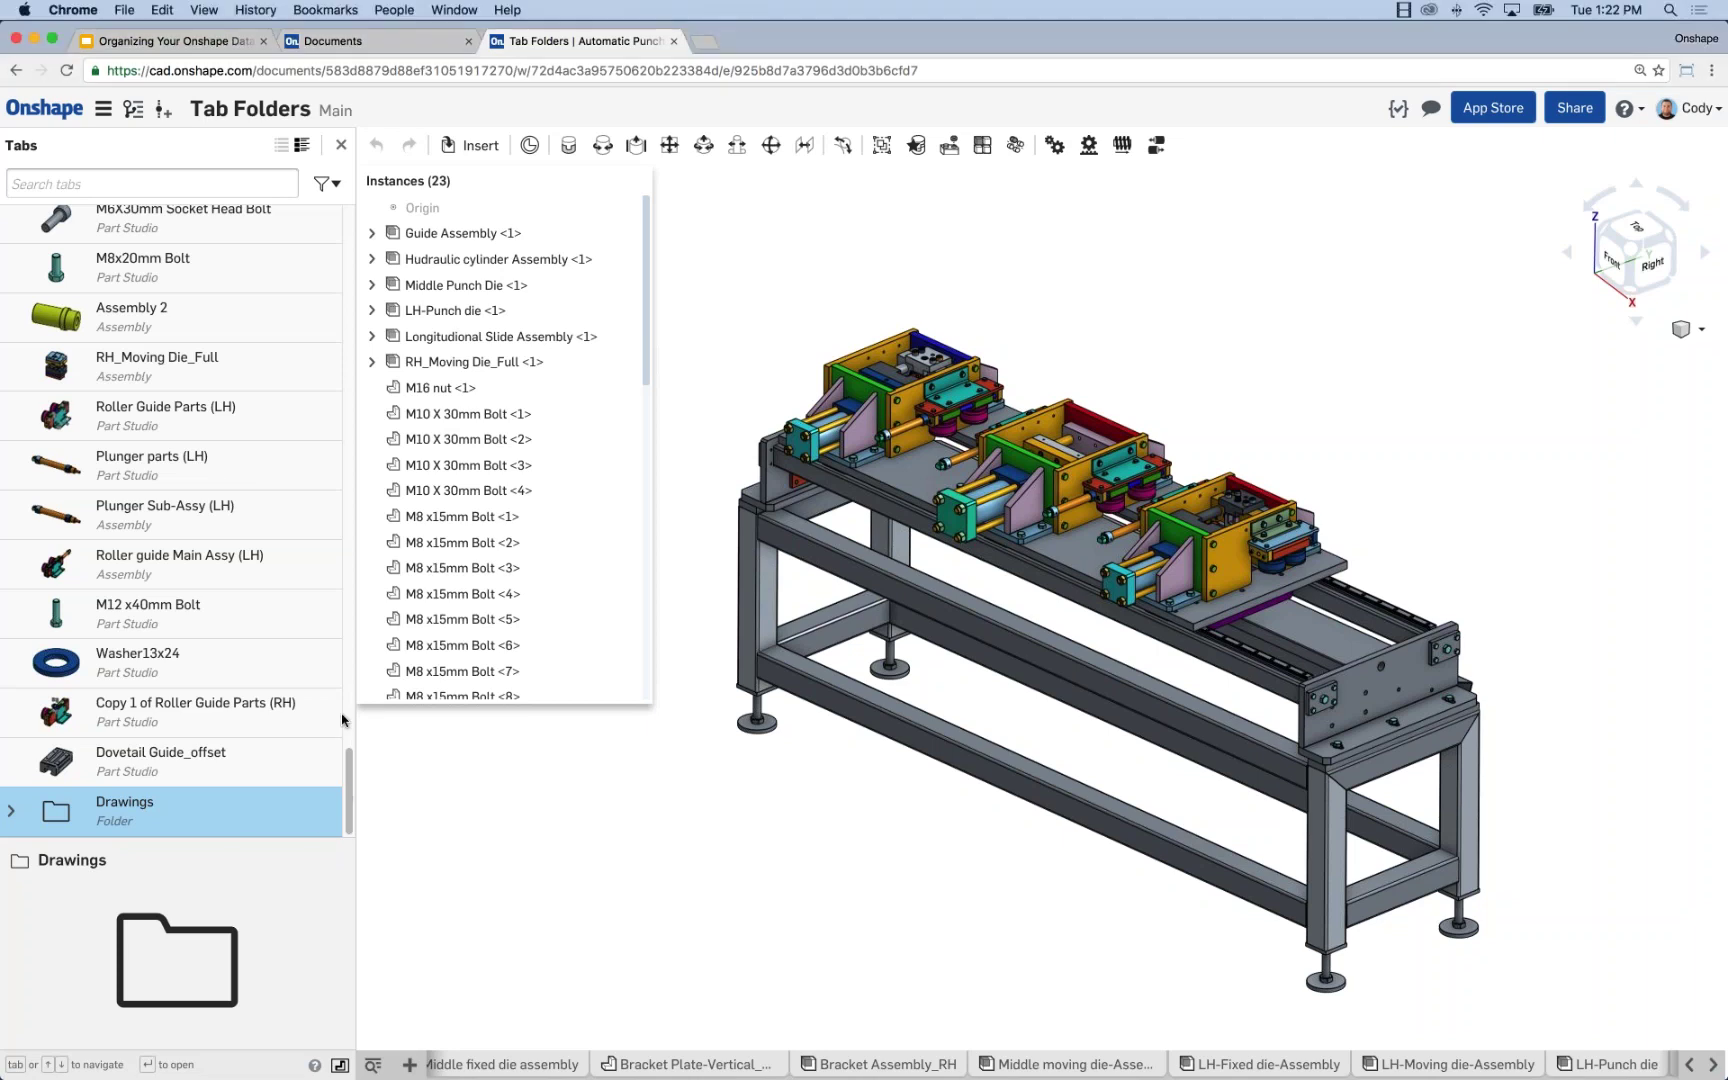
Expand the Parts folder in the tab manager and look through the part studios it contains
left_click_drag(350, 795, 349, 495)
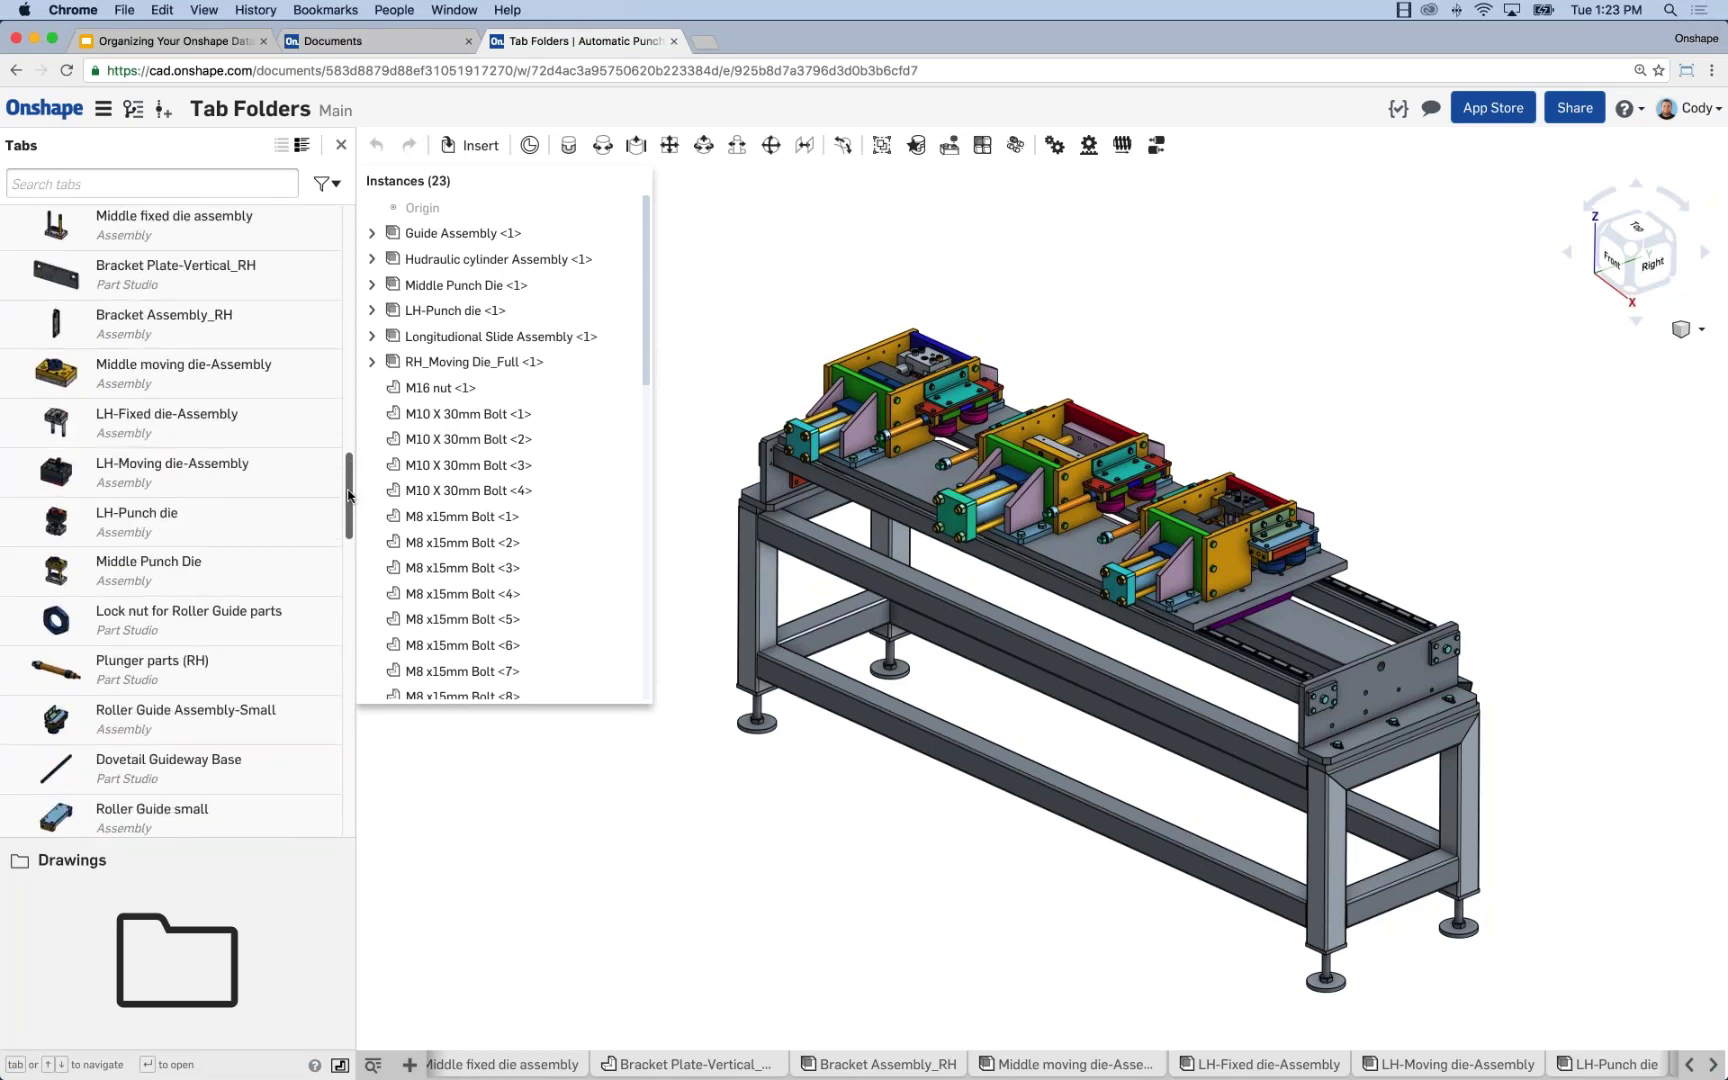
left_click_drag(349, 495, 342, 300)
left_click(113, 569)
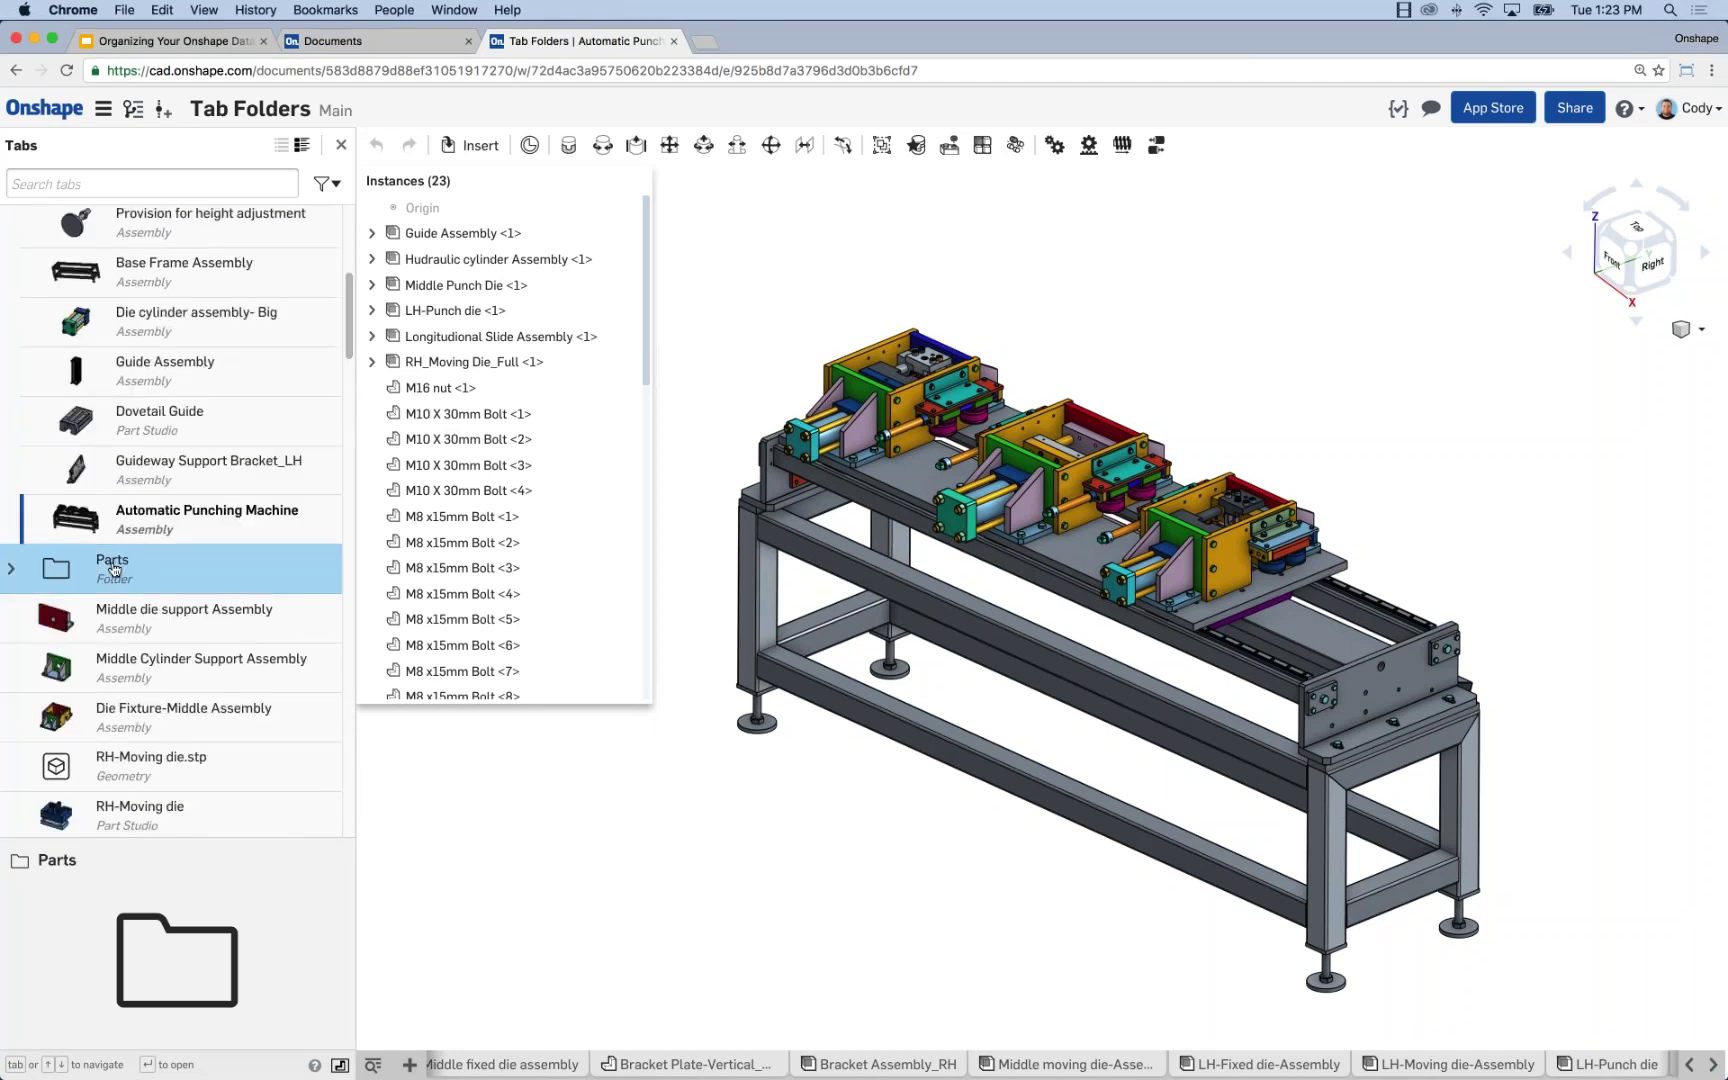
left_click(13, 572)
left_click(13, 572)
scroll(220, 559, "down", 3)
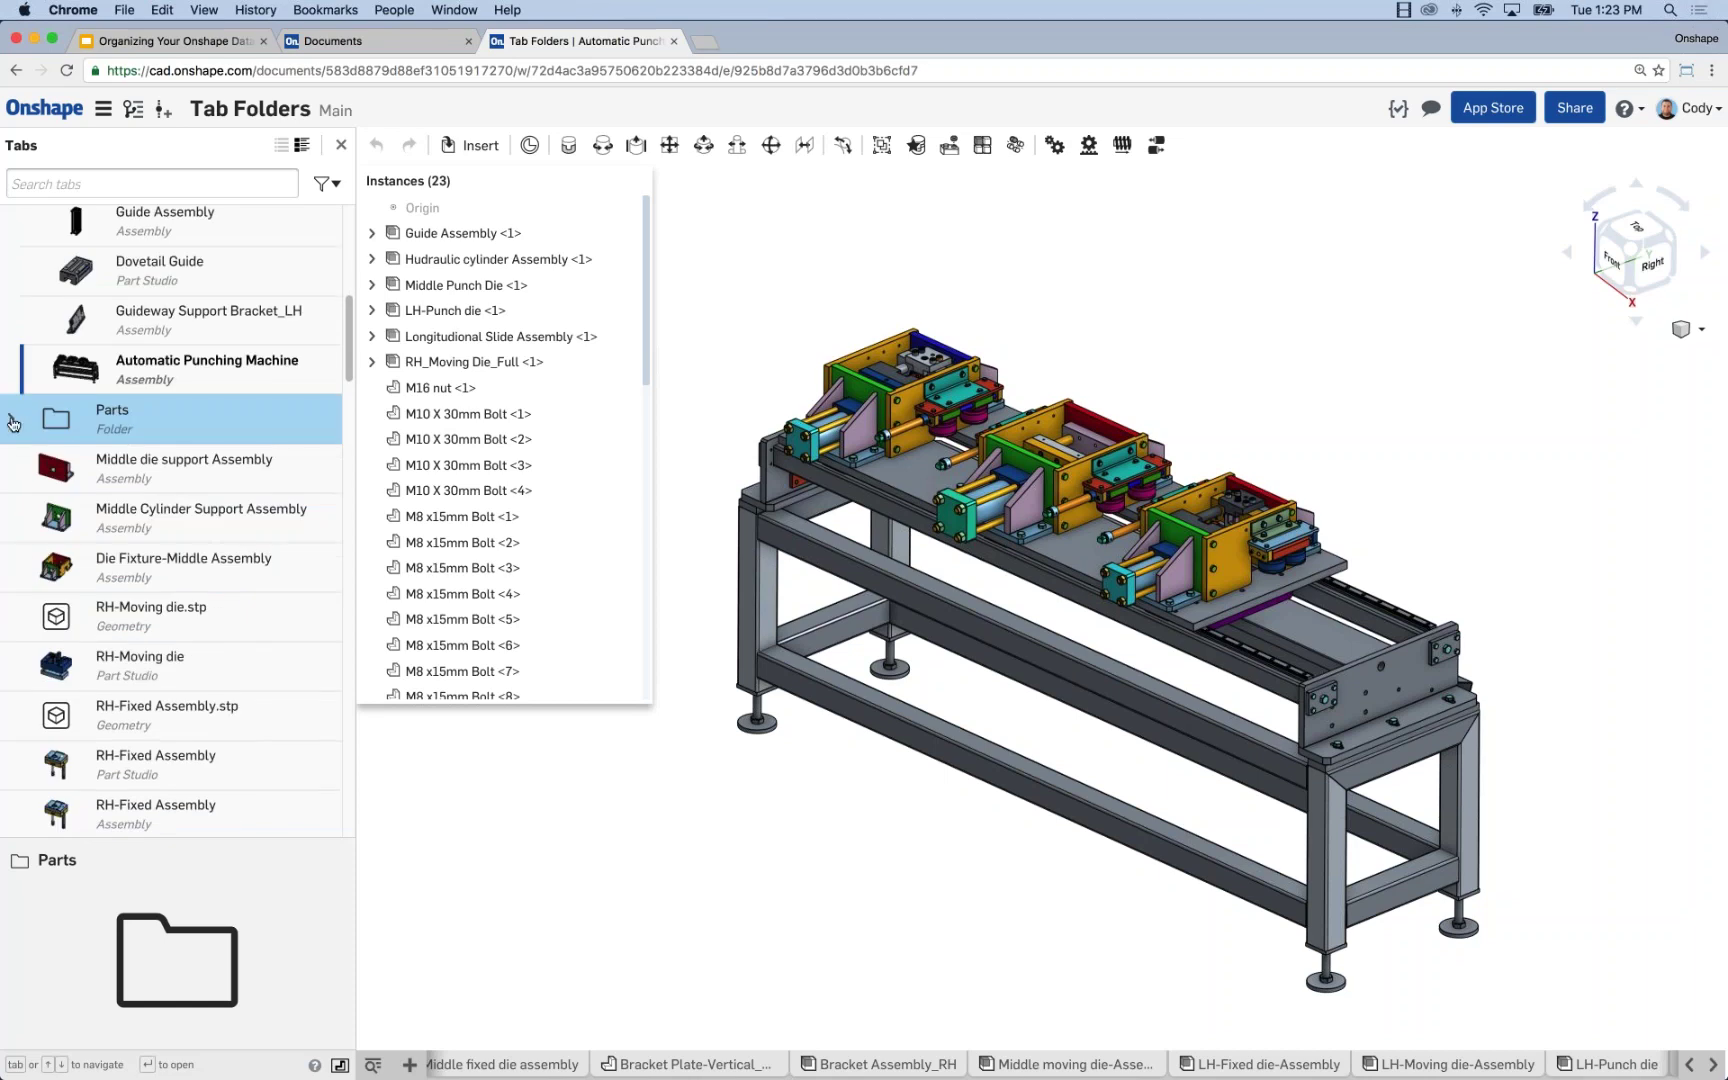
left_click(13, 424)
scroll(190, 575, "down", 5)
scroll(196, 565, "down", 3)
scroll(196, 565, "up", 5)
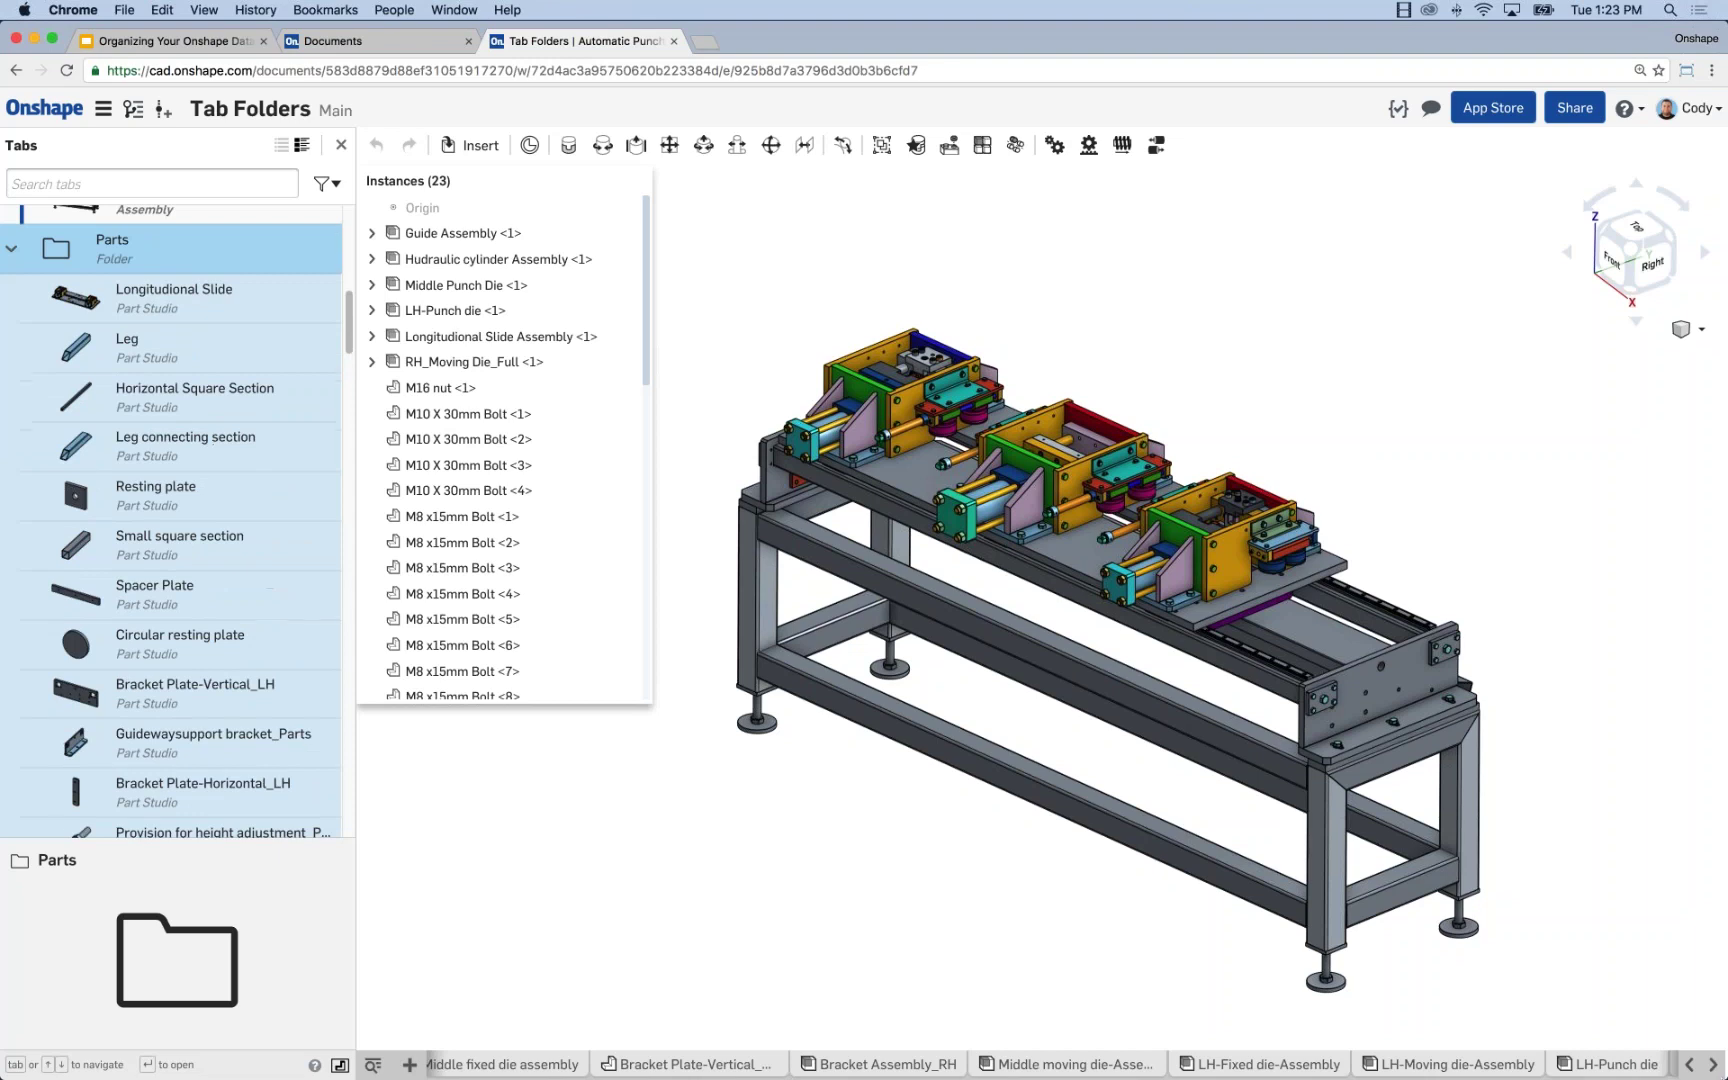
Browse the tab bar to the Drawings folder, view the drawings inside it and return to the document's top level
left_click(1712, 1066)
left_click(1712, 1066)
left_click(1712, 1066)
left_click(1712, 1066)
left_click(1712, 1068)
left_click(1712, 1068)
left_click(1712, 1068)
left_click(1712, 1068)
left_click(1712, 1068)
left_click(1712, 1068)
left_click(1712, 1068)
left_click(1712, 1068)
left_click(1712, 1068)
left_click(1712, 1068)
left_click(1712, 1068)
left_click(1712, 1068)
left_click(1712, 1068)
left_click(1632, 1064)
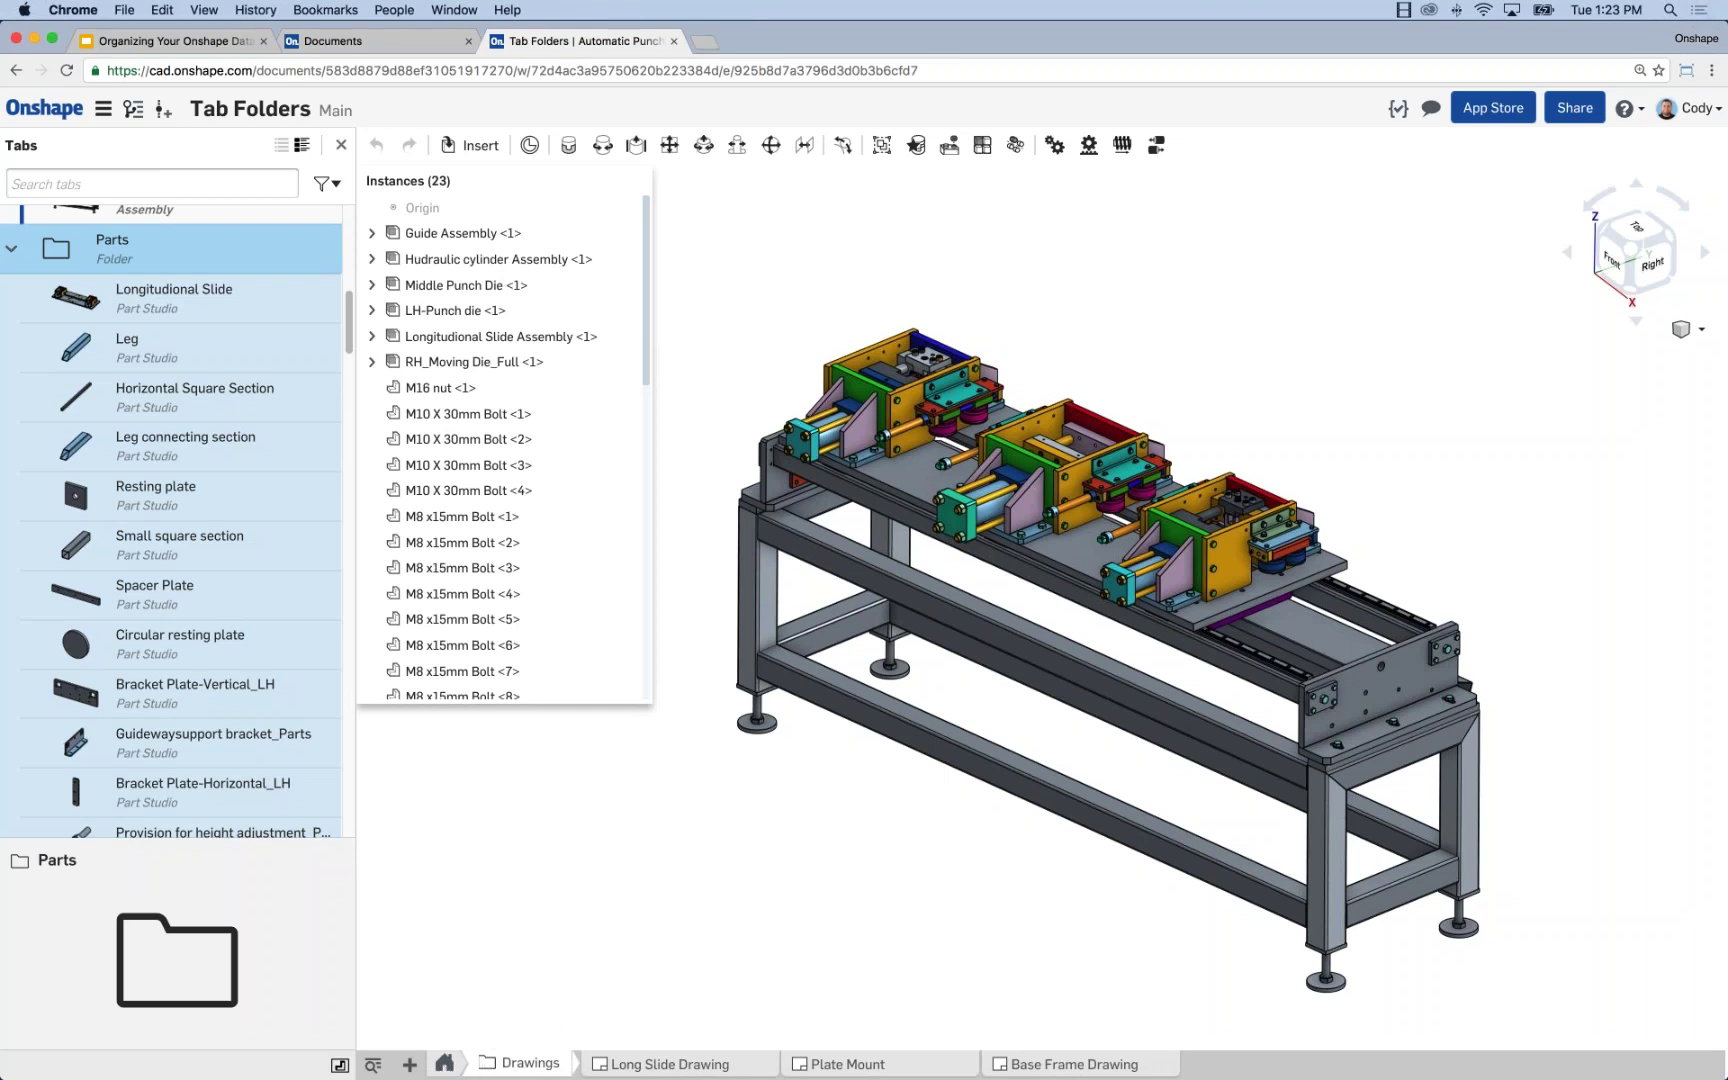
left_click(528, 1048)
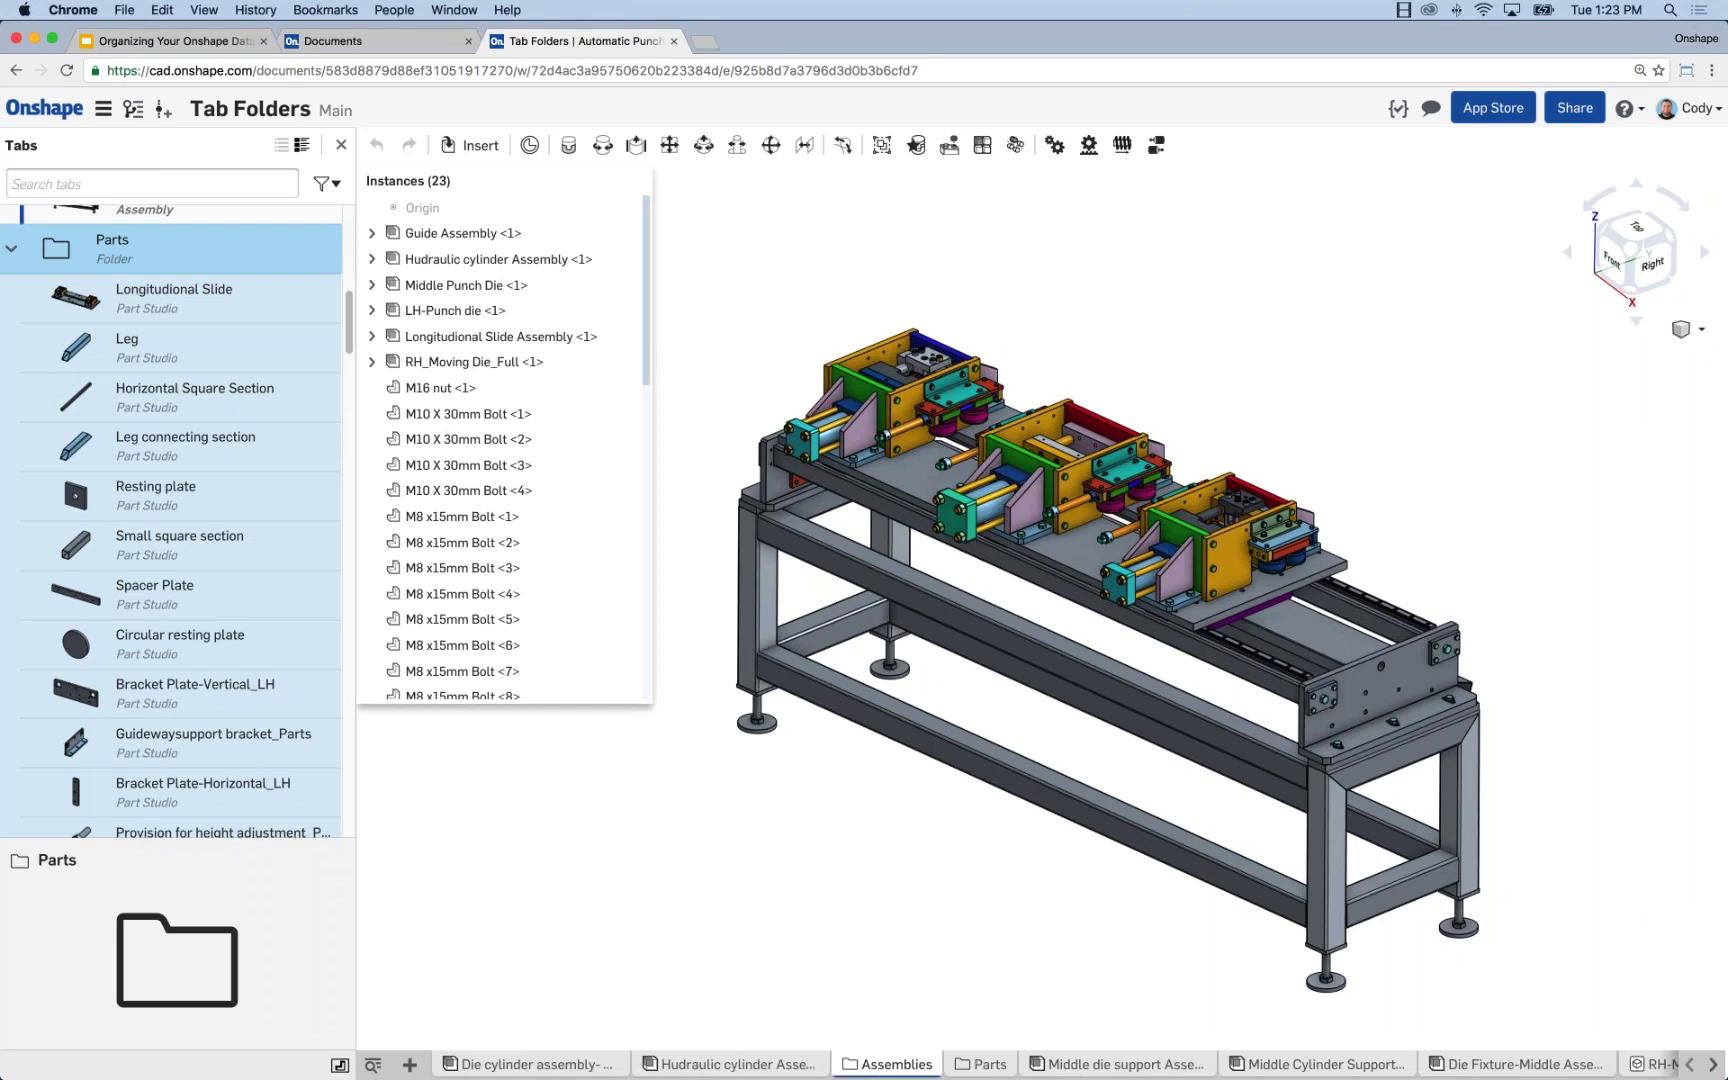
Browse the Parts folder and its nested Hardware folder in the tab bar, then return to the document's top level
left_click(978, 1065)
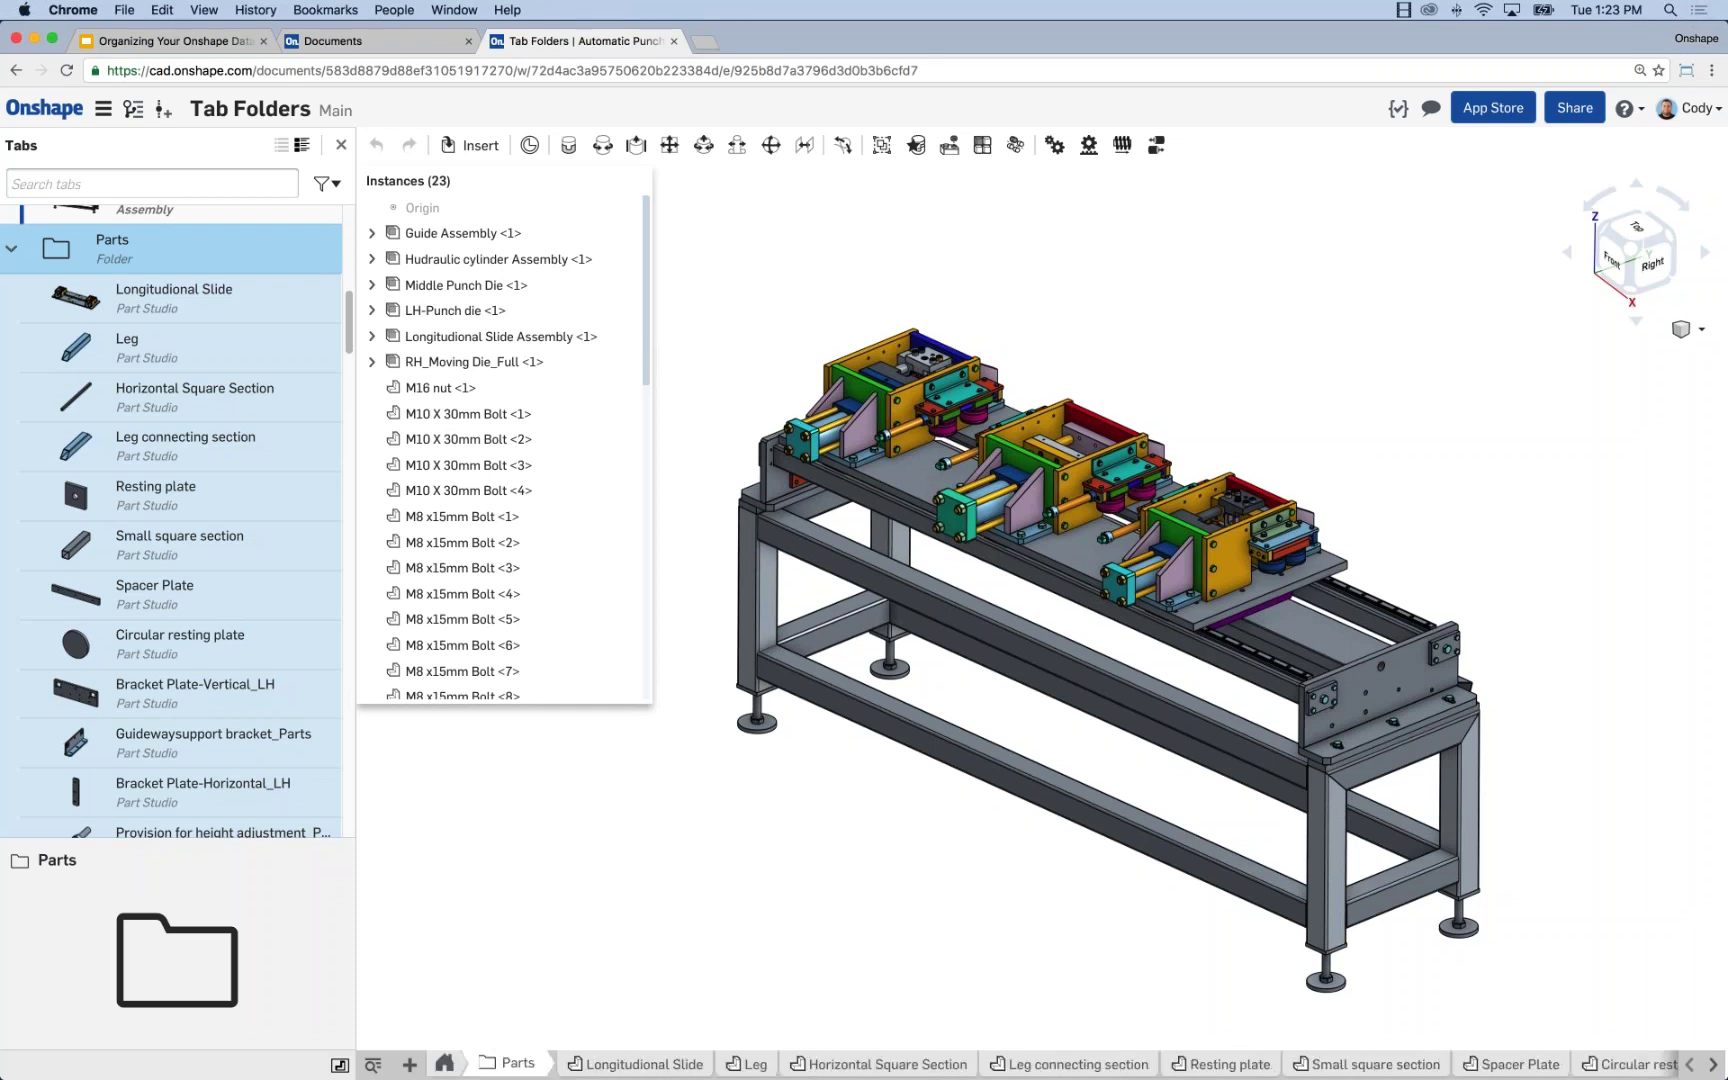
left_click(1712, 1065)
left_click(1712, 1065)
left_click(1712, 1065)
left_click(1712, 1065)
left_click(1712, 1065)
left_click(1712, 1065)
left_click(1712, 1065)
left_click(1712, 1065)
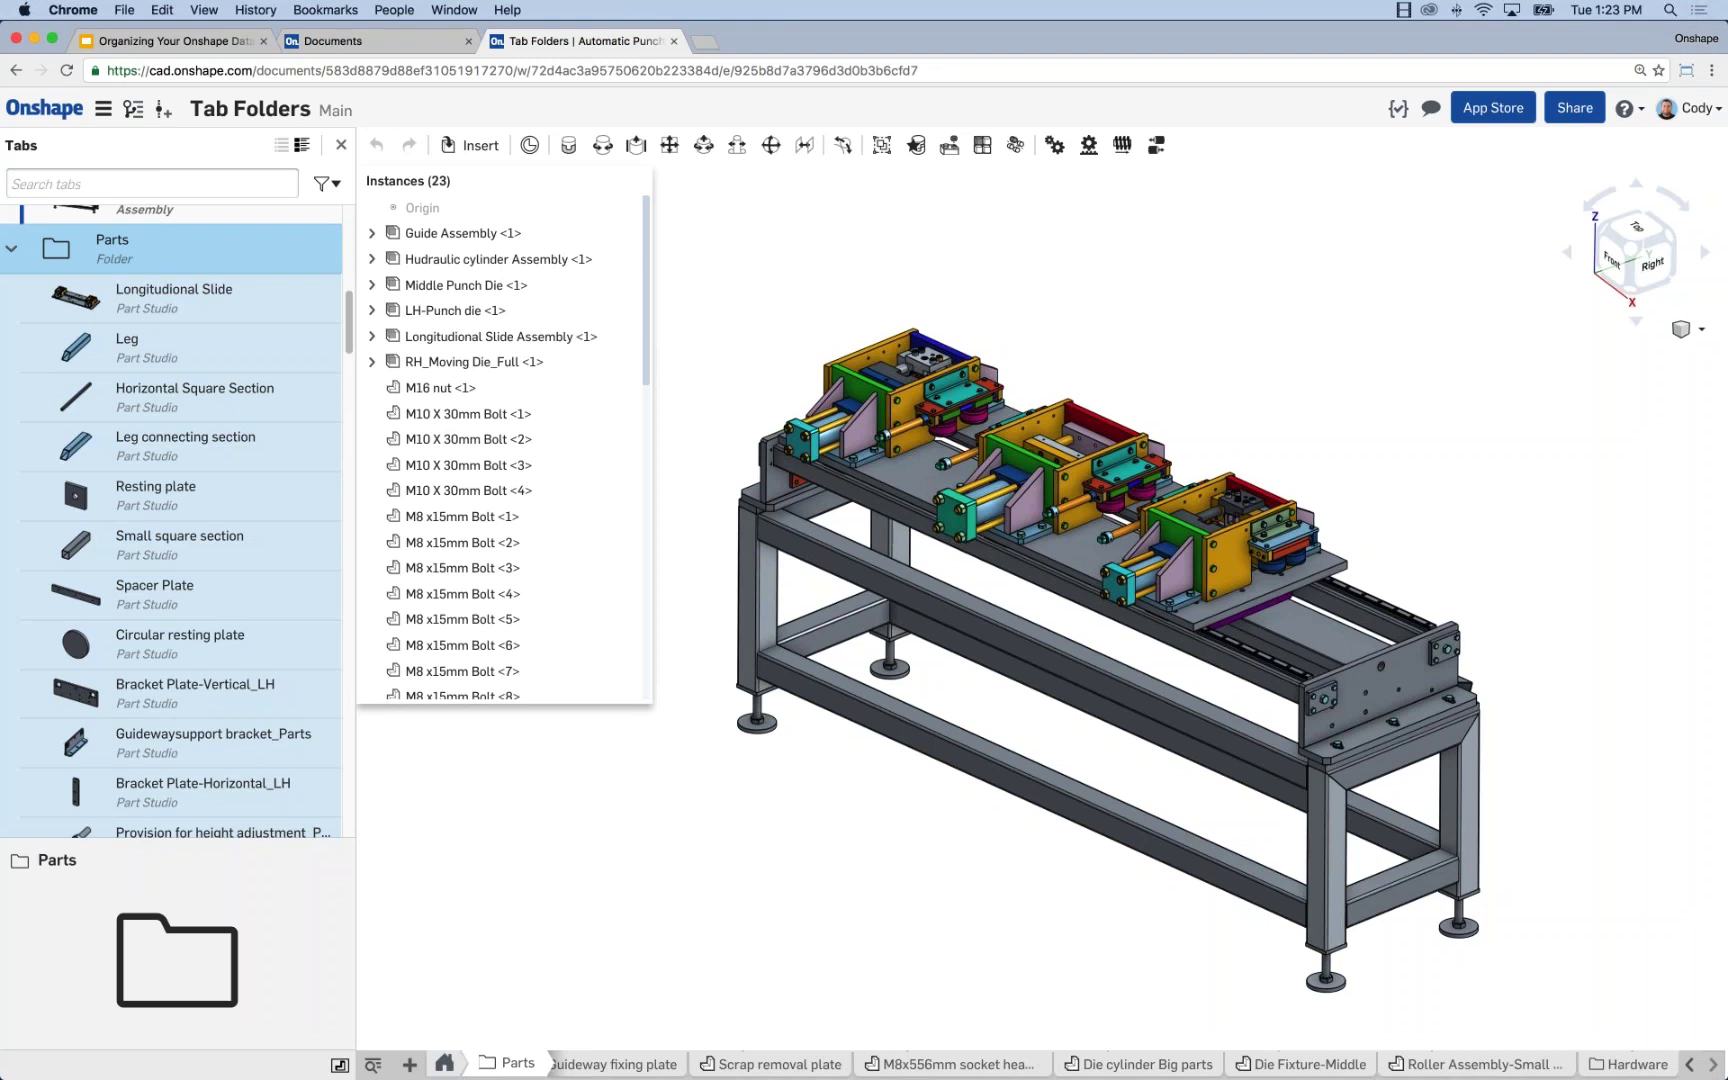
left_click(1628, 1065)
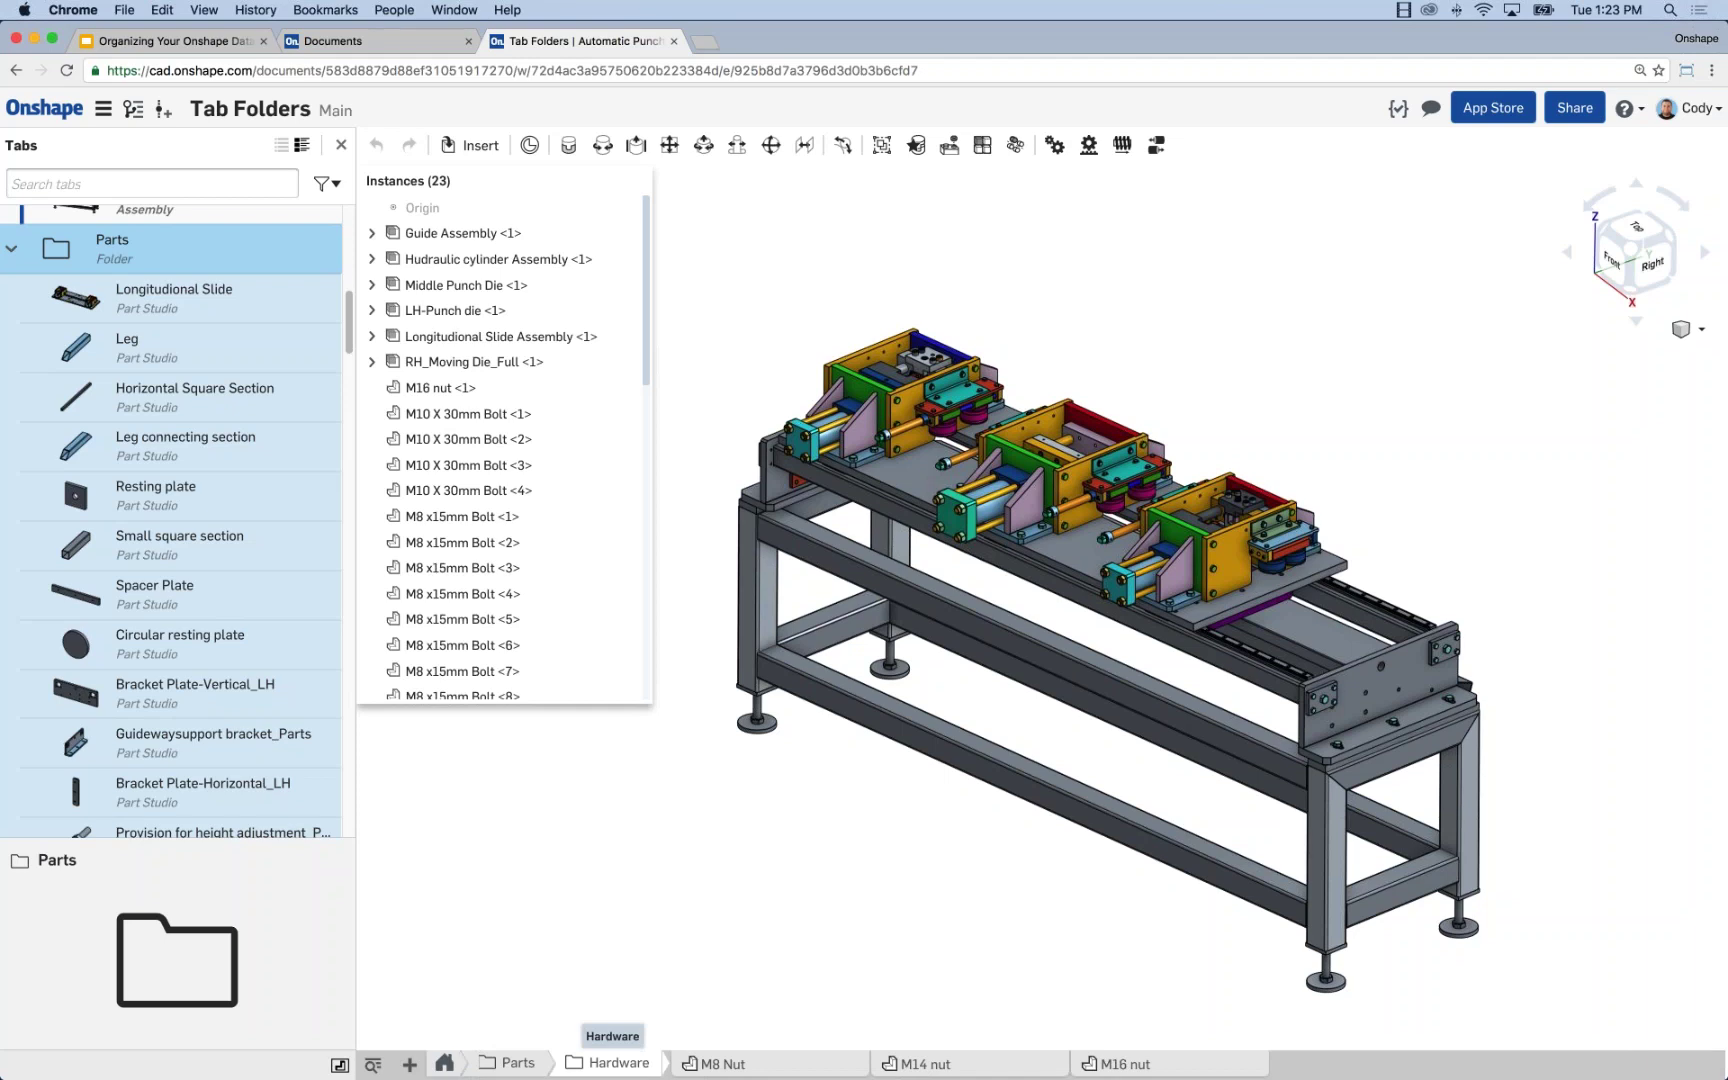
left_click(515, 1062)
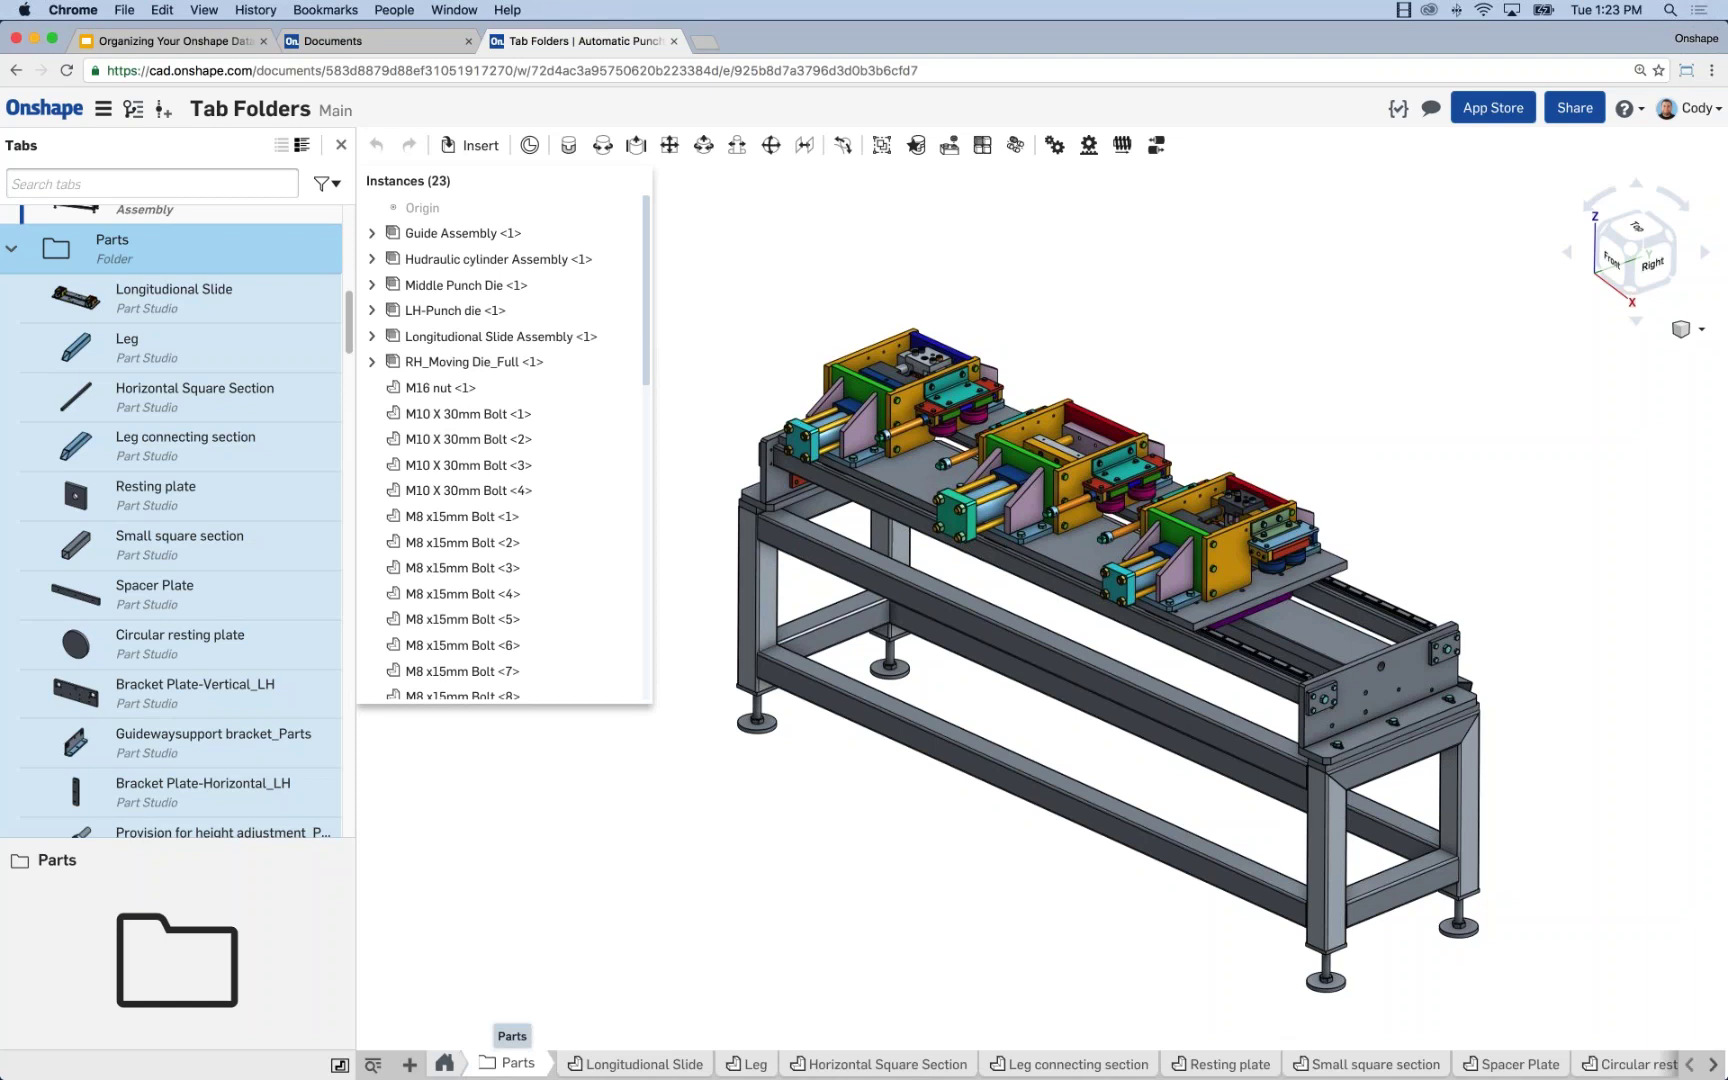
left_click(444, 1063)
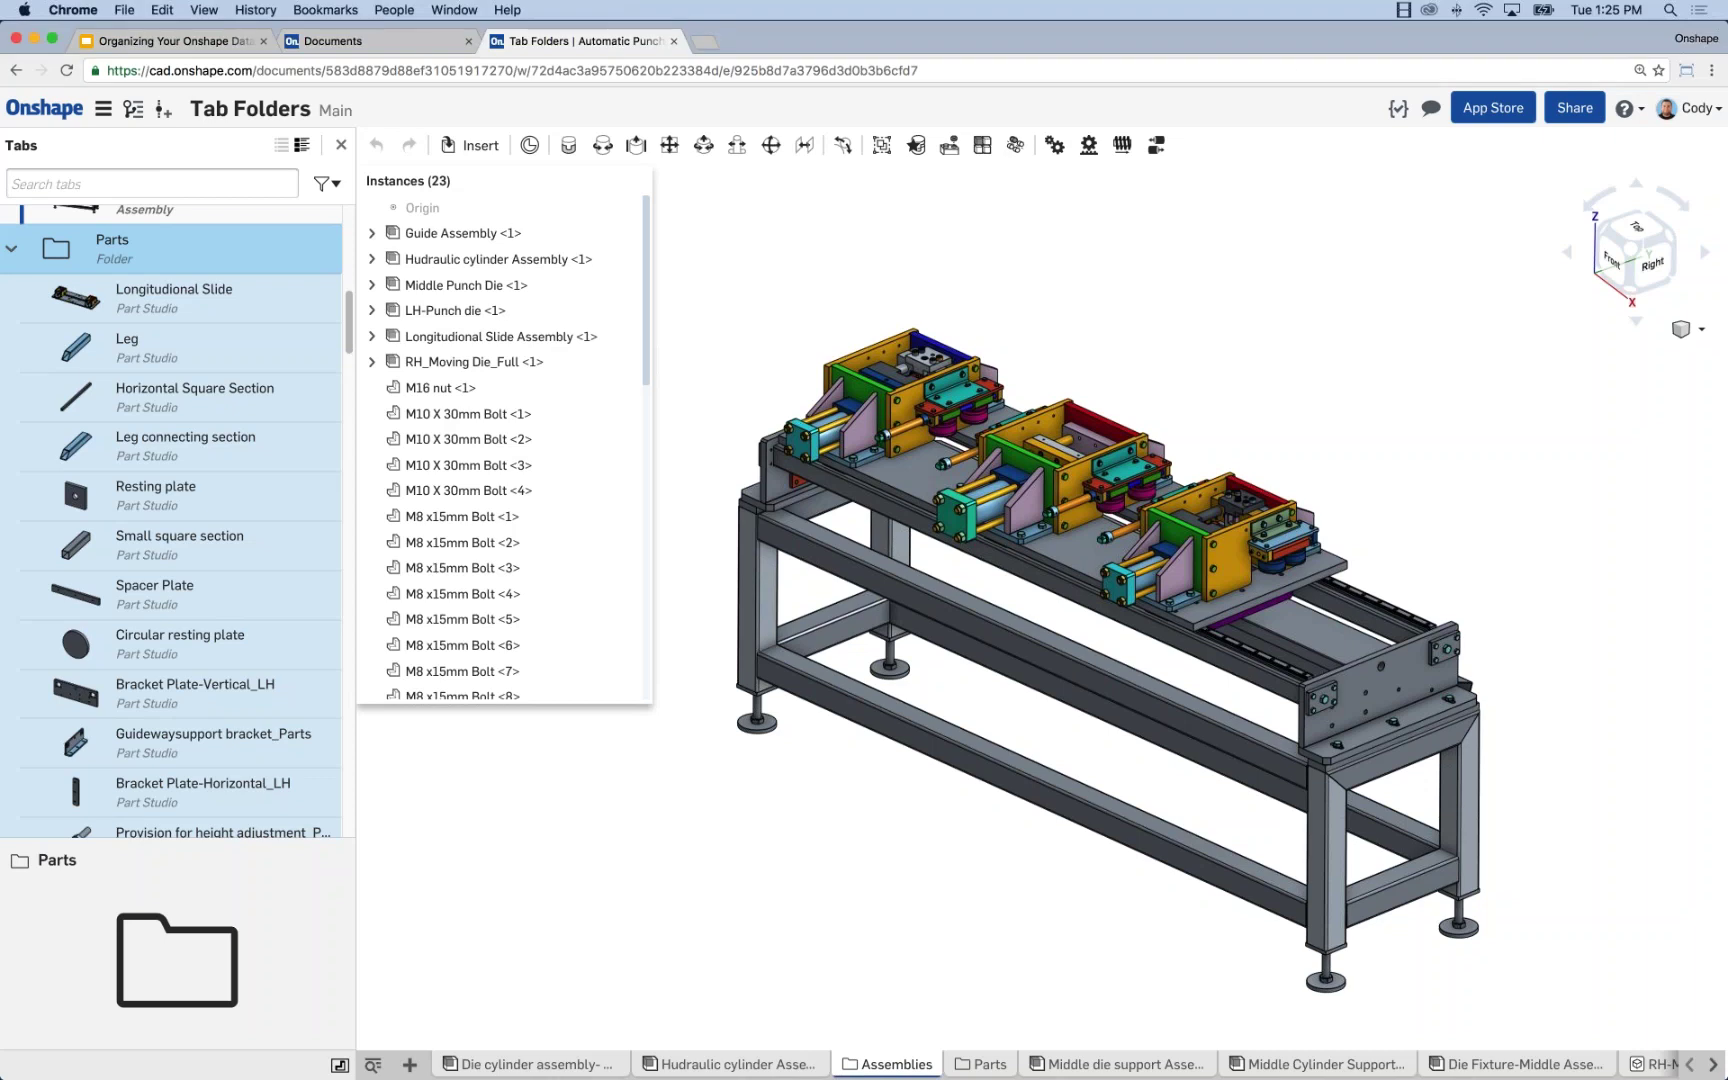
Collapse the Parts and Assemblies folders and move Die cylinder assembly- small and Hudraulic cylinder Assembly into the Assemblies folder
left_click(13, 250)
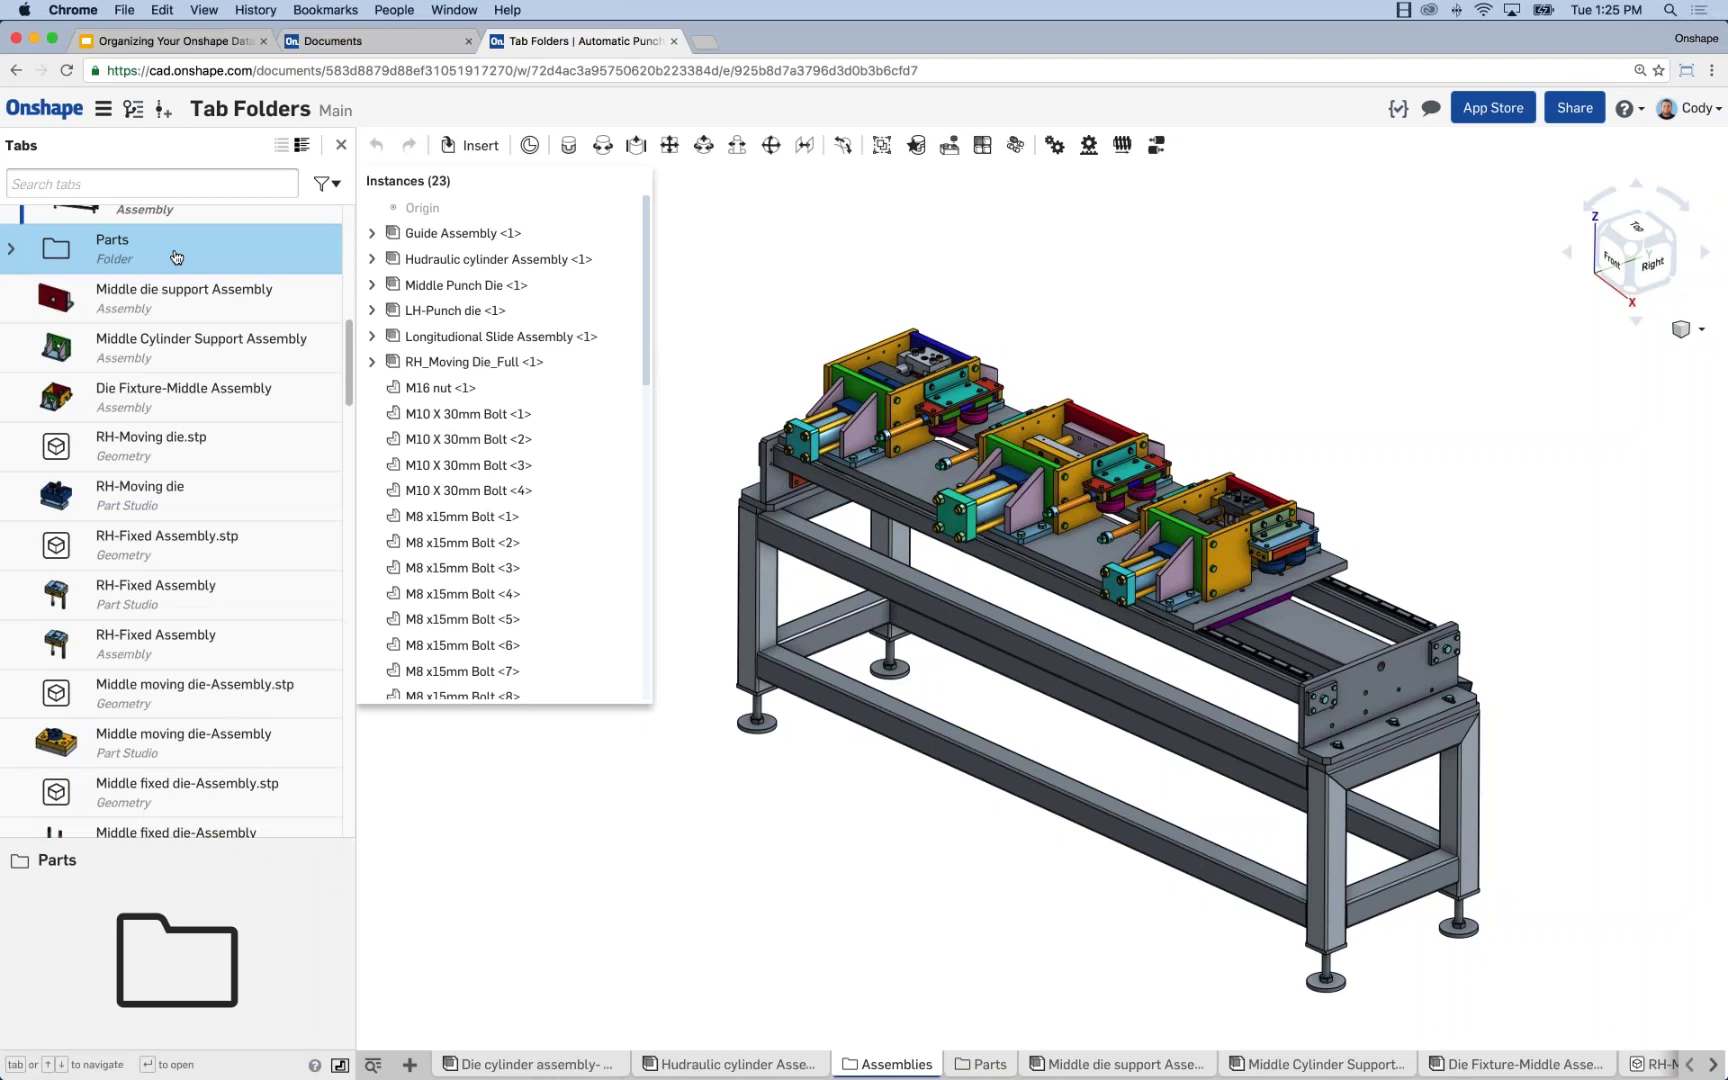
left_click(177, 308)
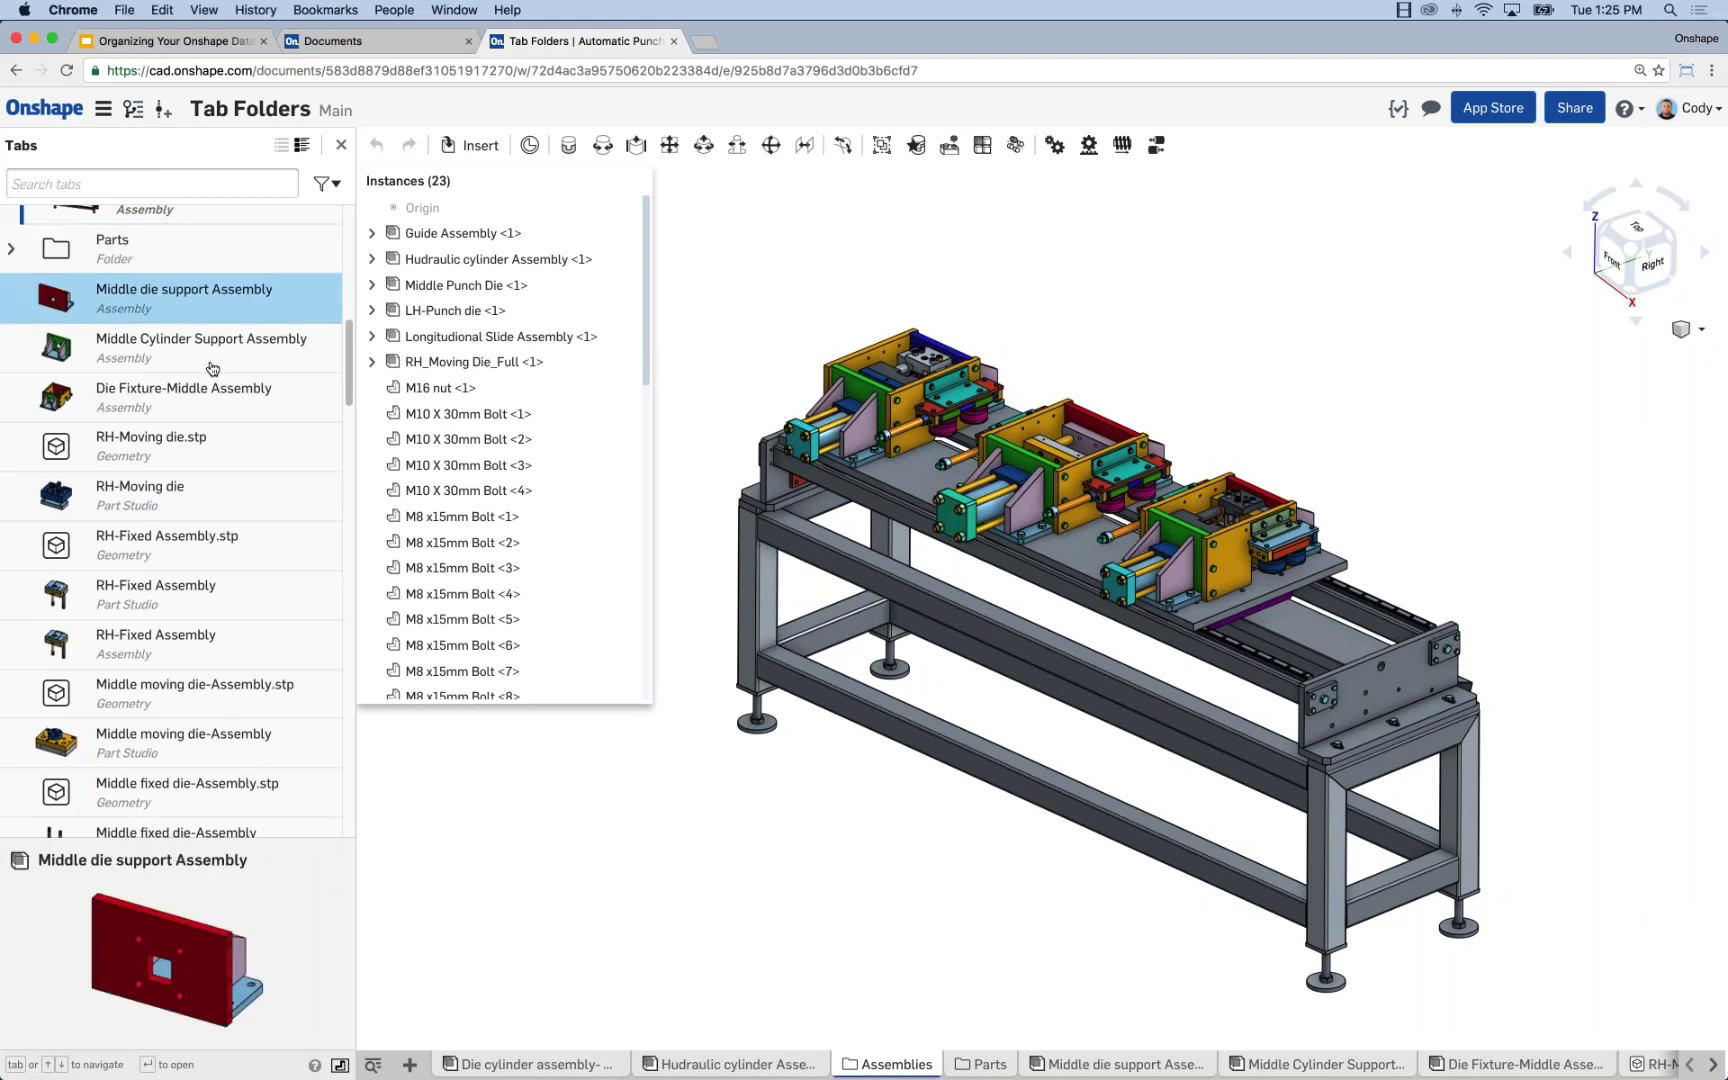
left_click_drag(347, 334, 347, 220)
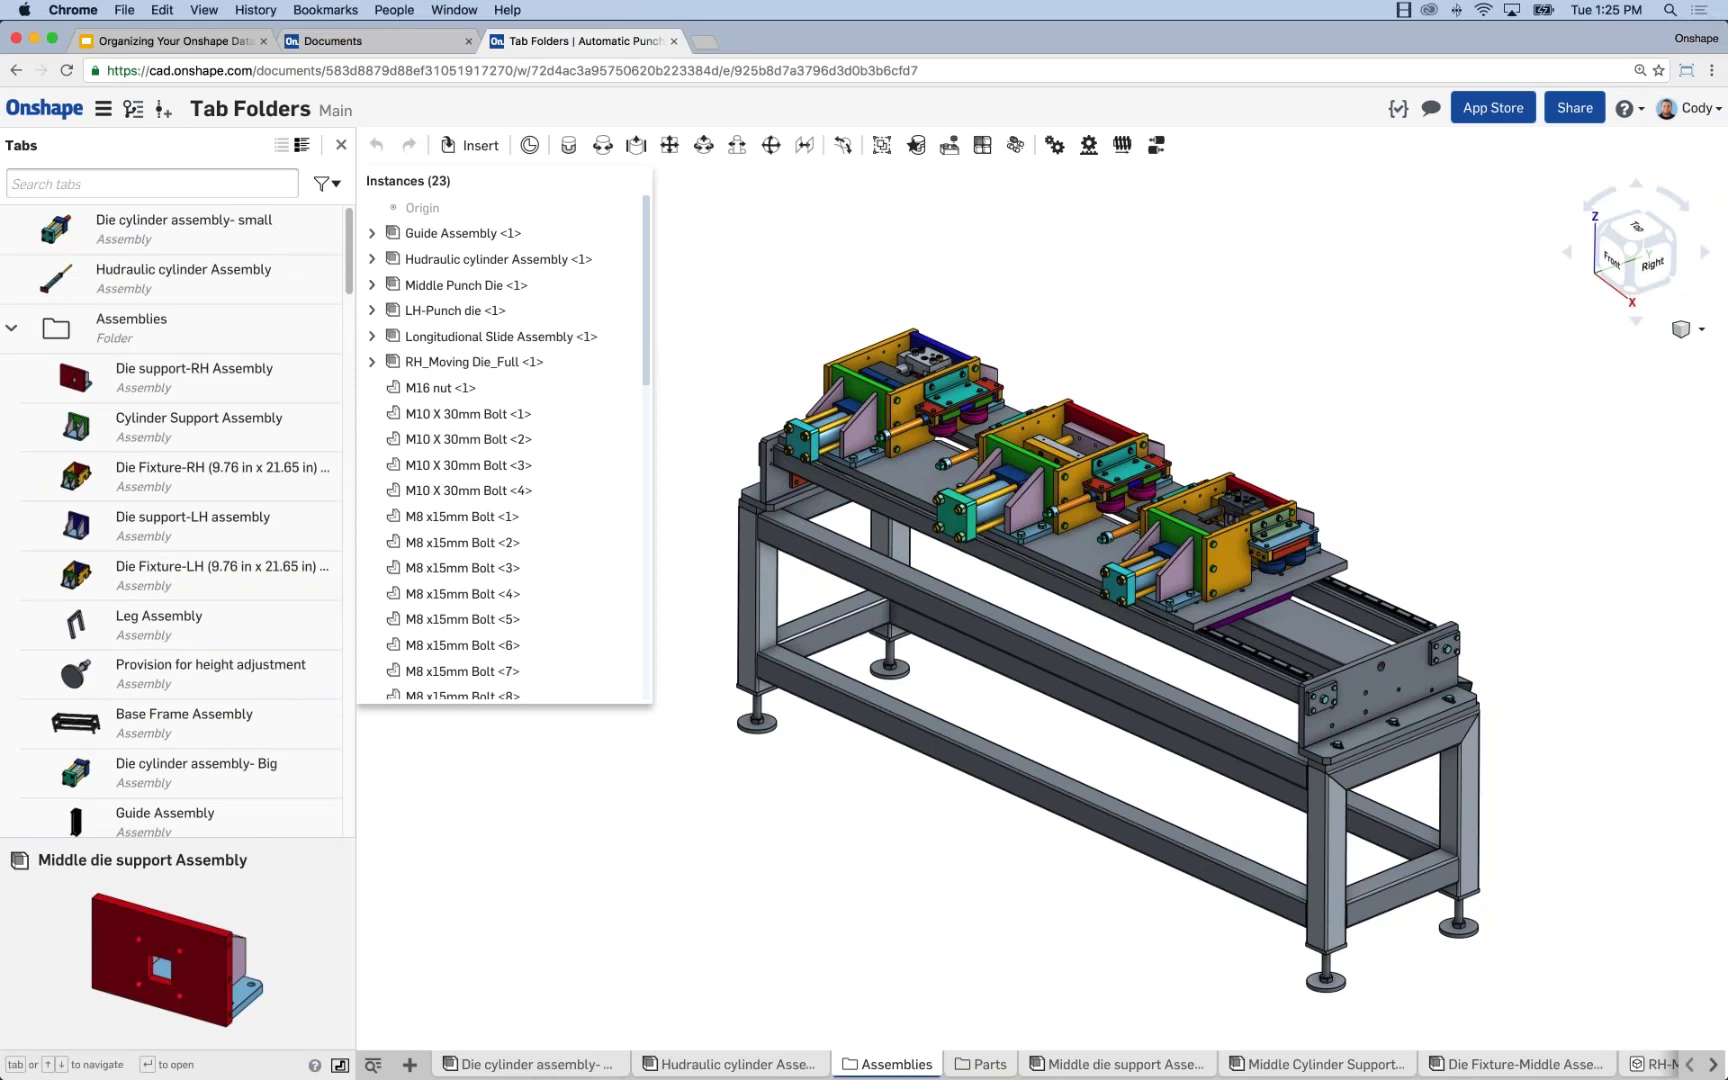
left_click(11, 328)
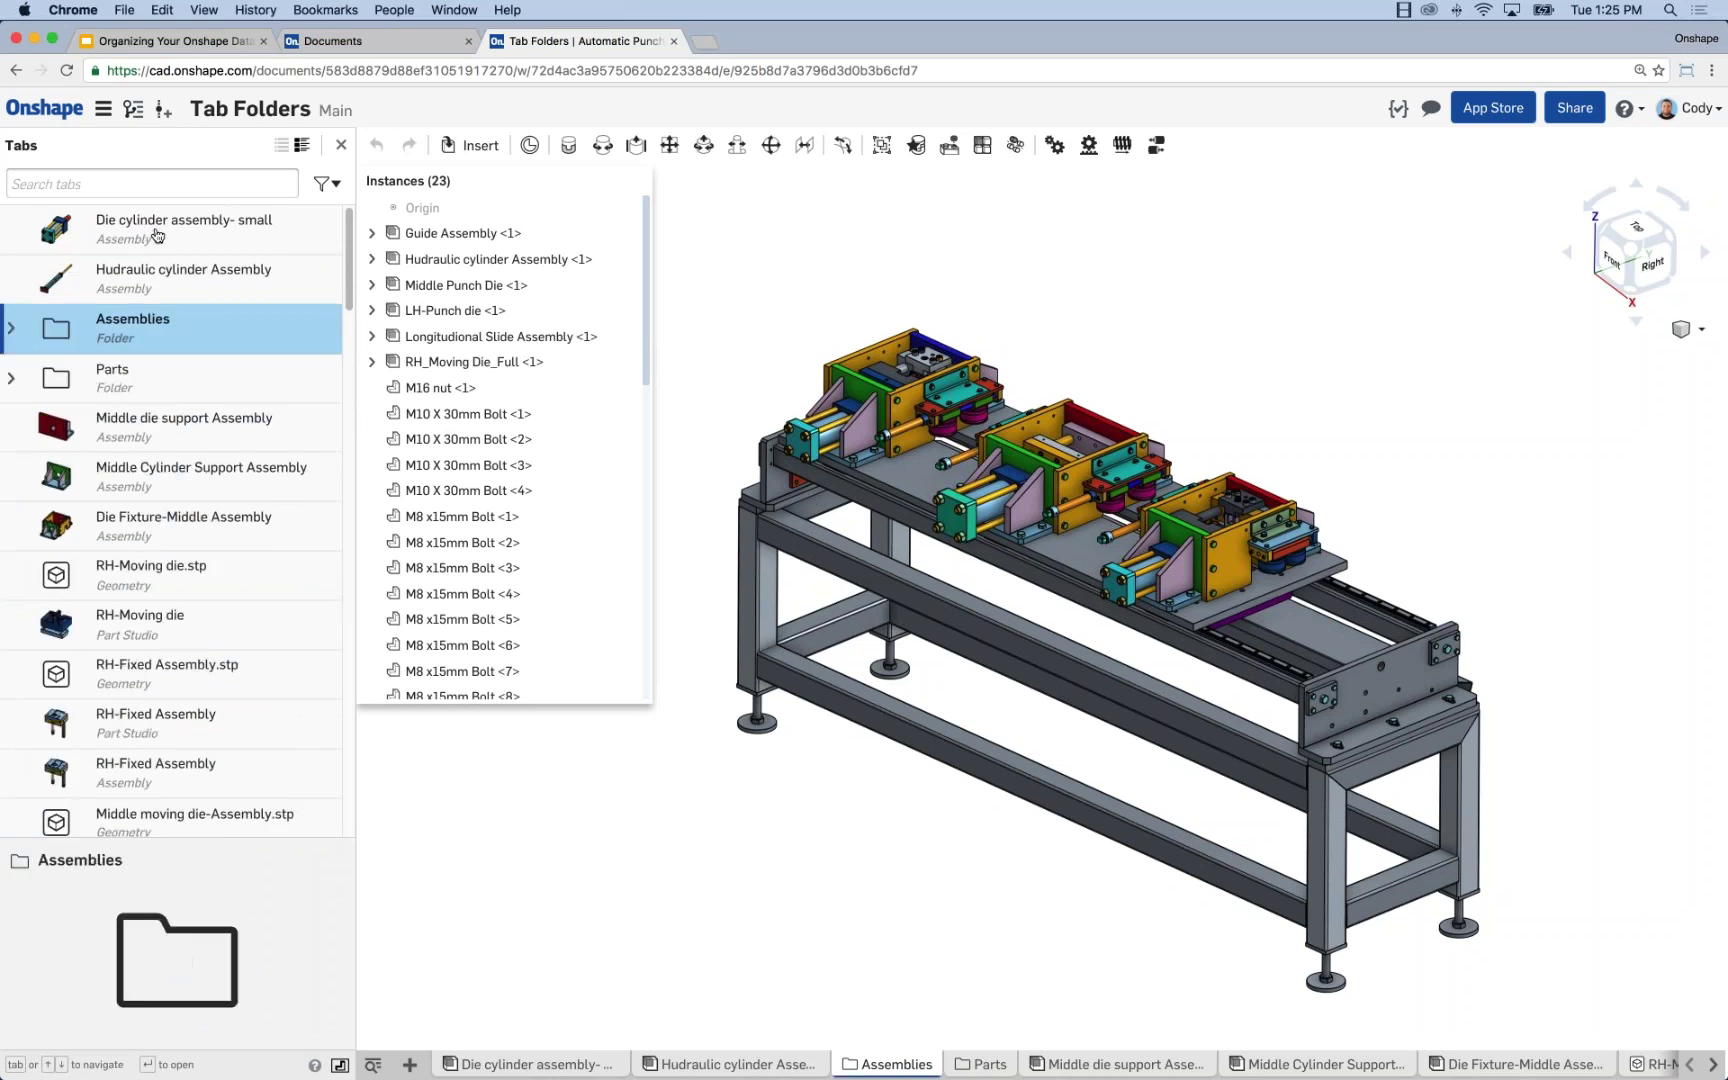
left_click(160, 250)
left_click(126, 282, "shift")
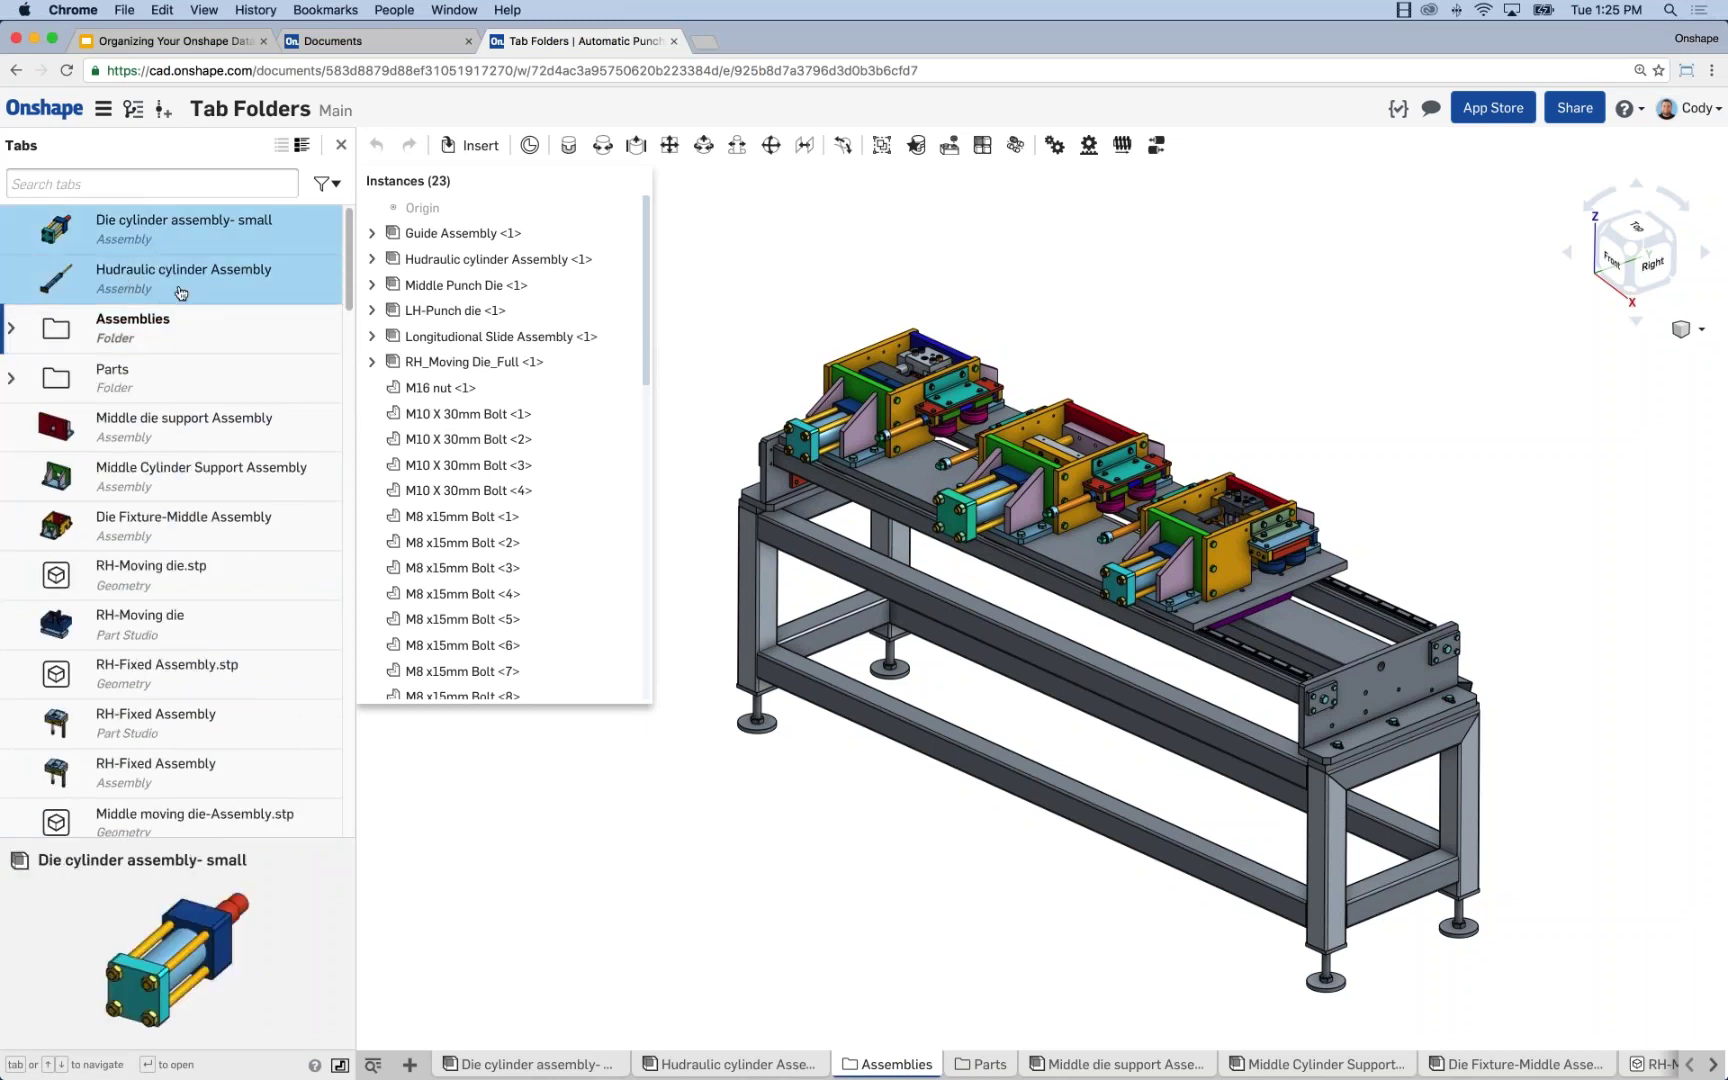
left_click_drag(170, 327, 168, 328)
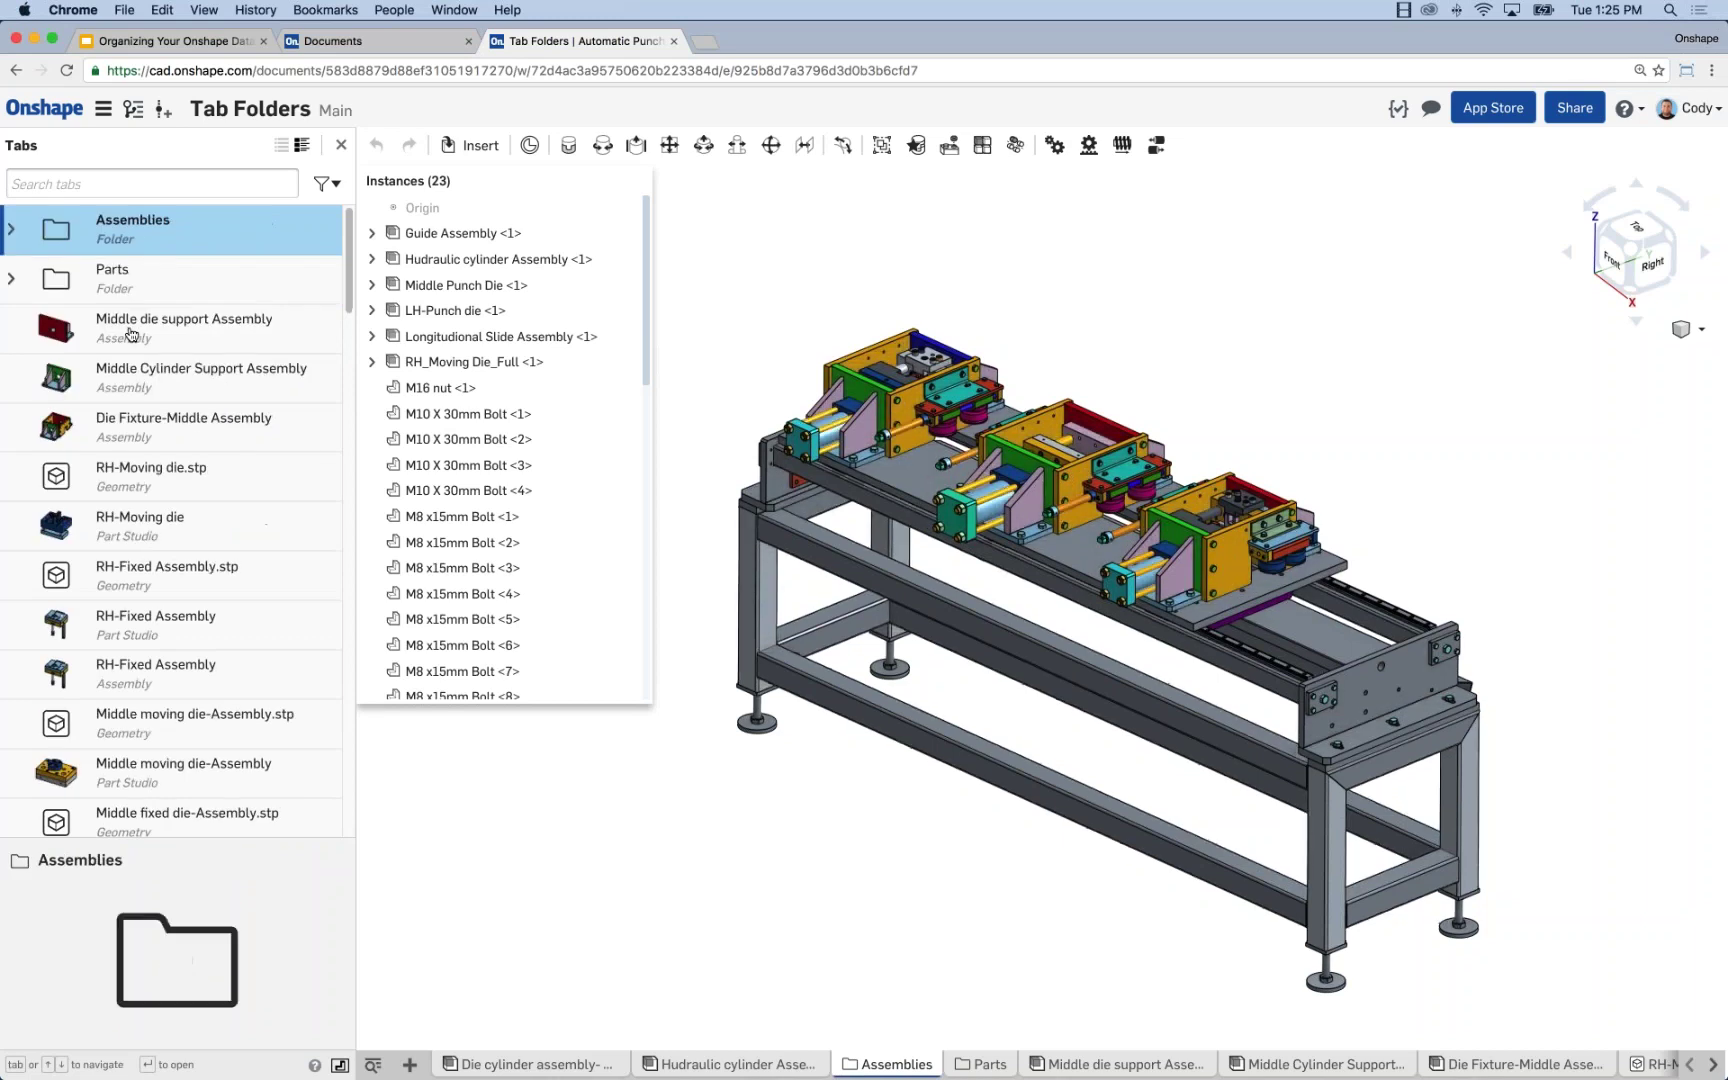
Move Middle die support Assembly, Middle Cylinder Support Assembly and Die Fixture-Middle Assembly together into the Assemblies folder
left_click(130, 333)
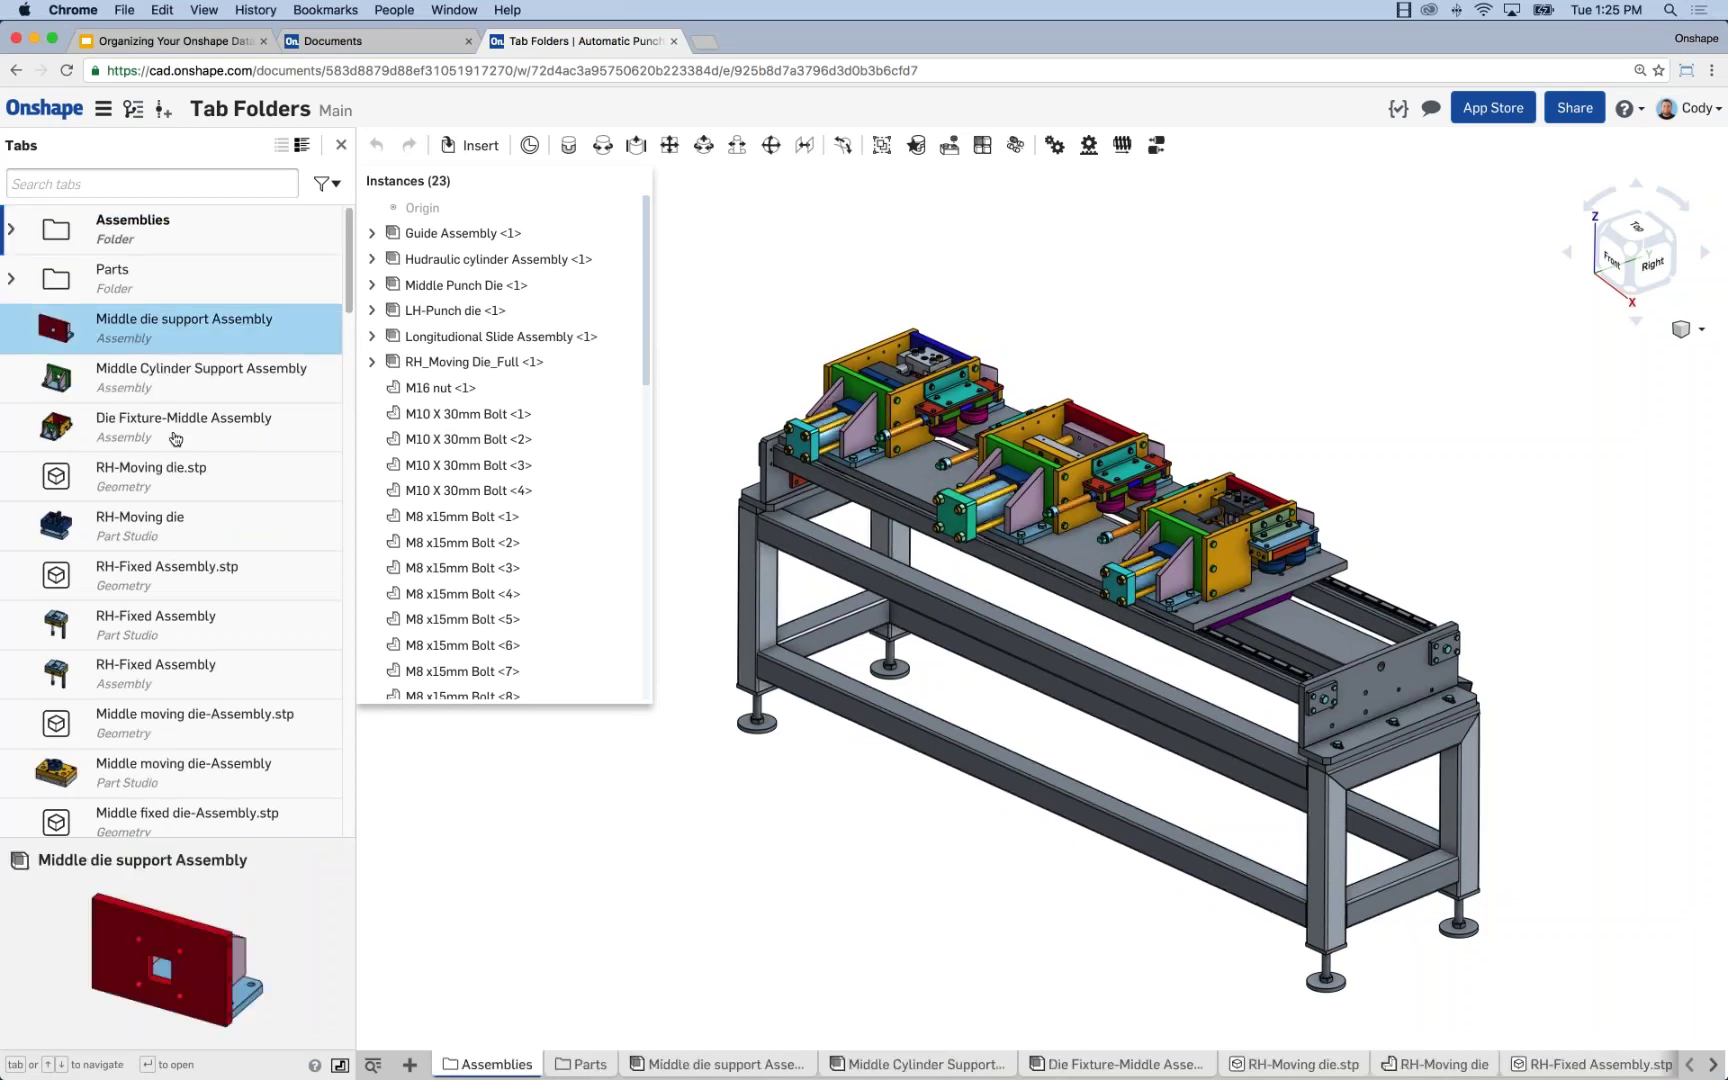
left_click(124, 435, "super")
left_click(130, 378, "super")
left_click_drag(135, 336, 132, 231)
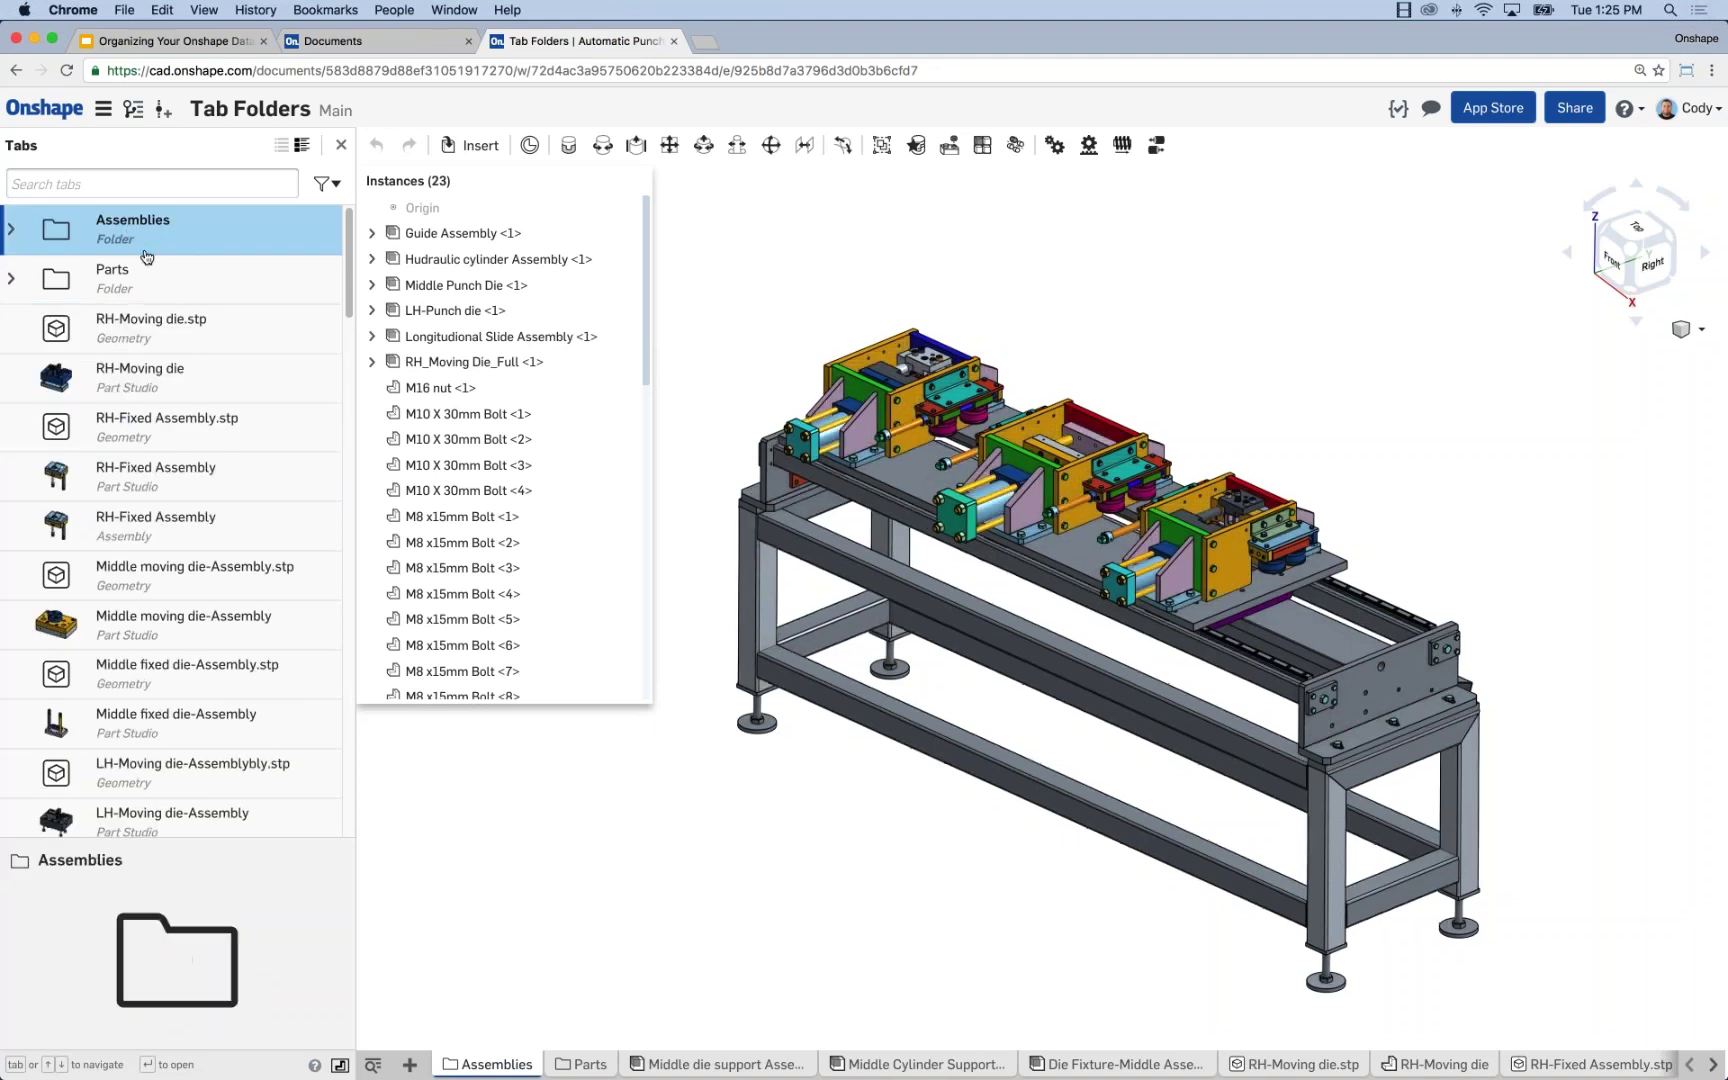
Move the RH-Moving die, RH-Fixed Assembly, Middle moving die-Assembly, Middle fixed die-Assembly and LH-Moving die-Assembly part studios together into the Parts folder
left_click(145, 378)
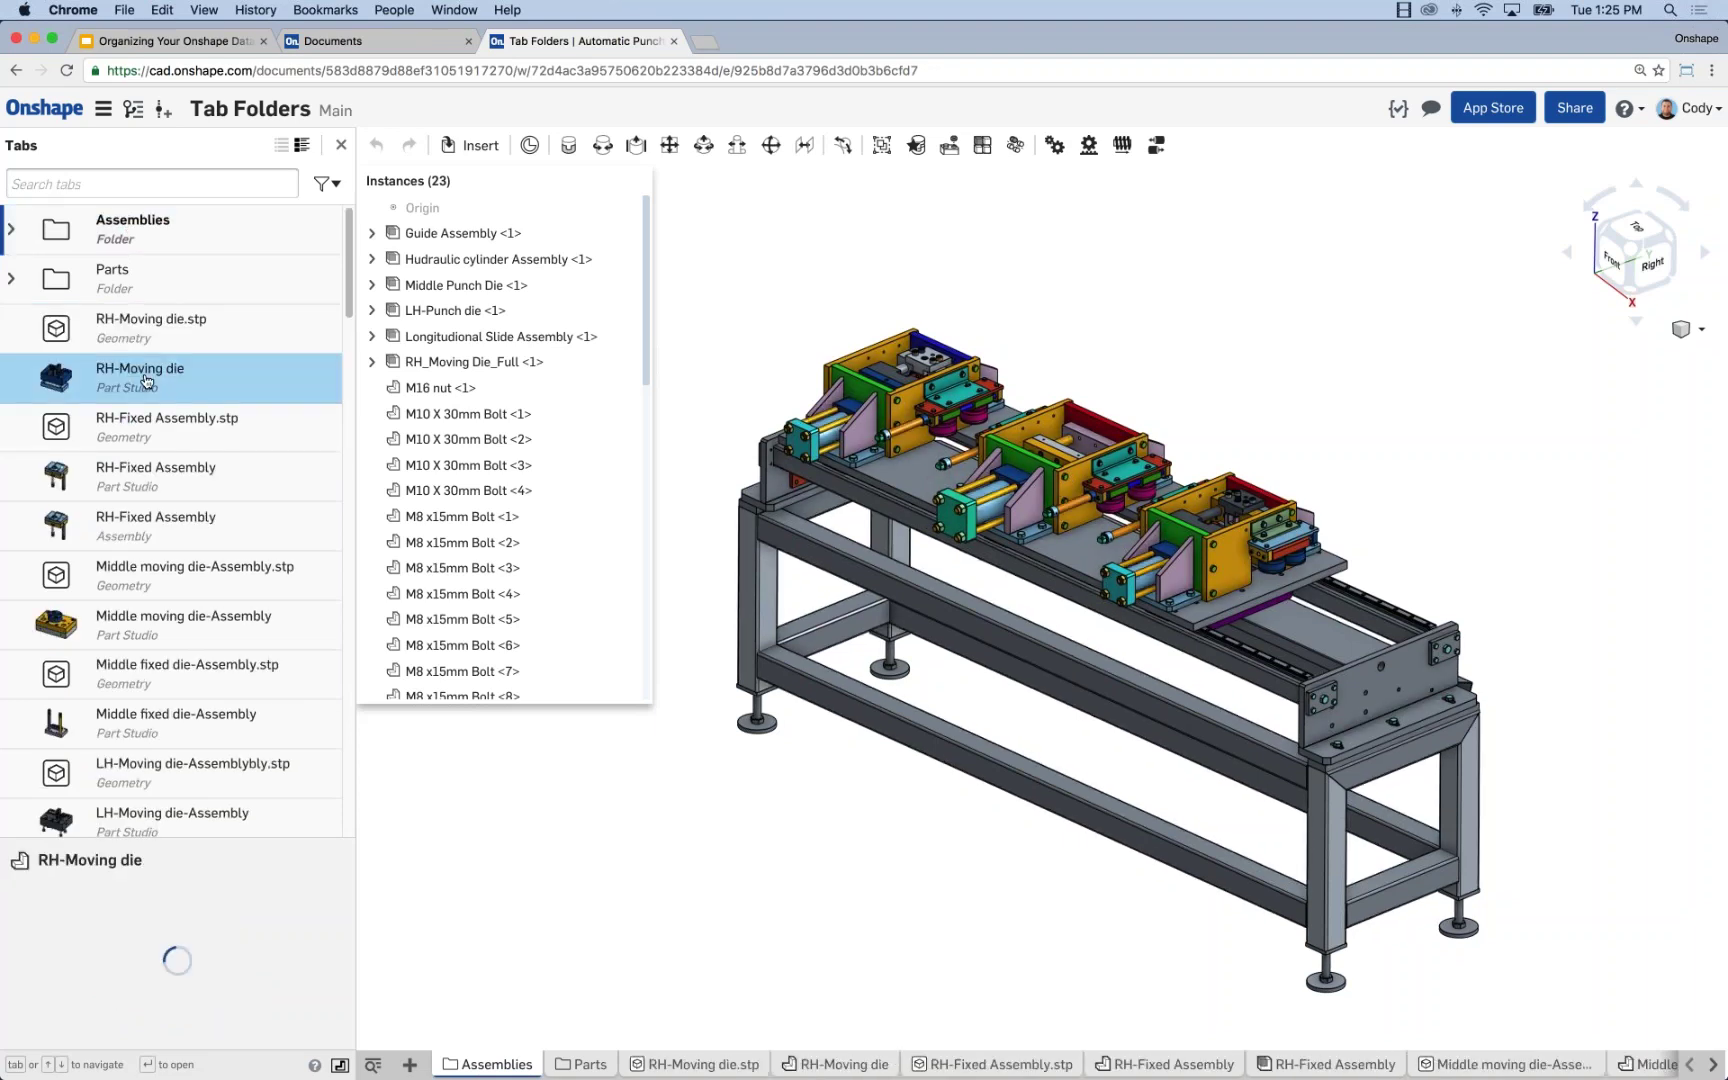
left_click(160, 476, "super")
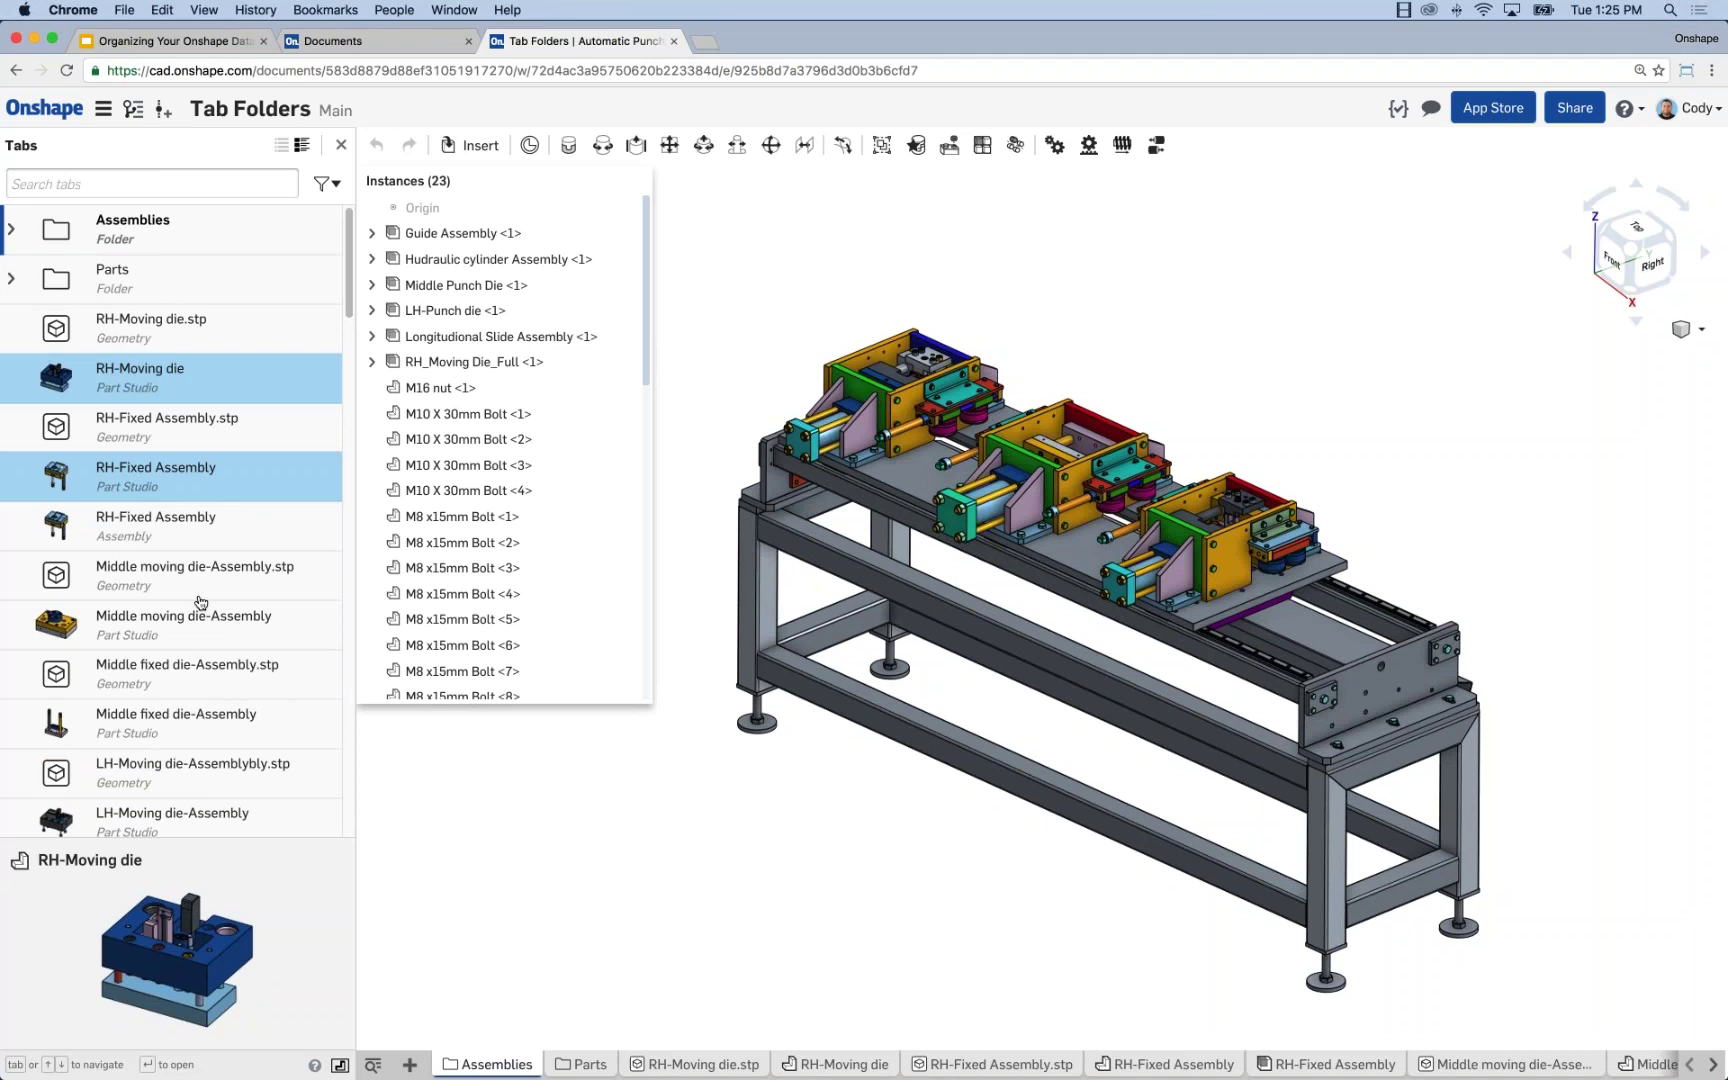
left_click(141, 621, "super")
left_click(120, 732, "super")
scroll(130, 740, "down", 1)
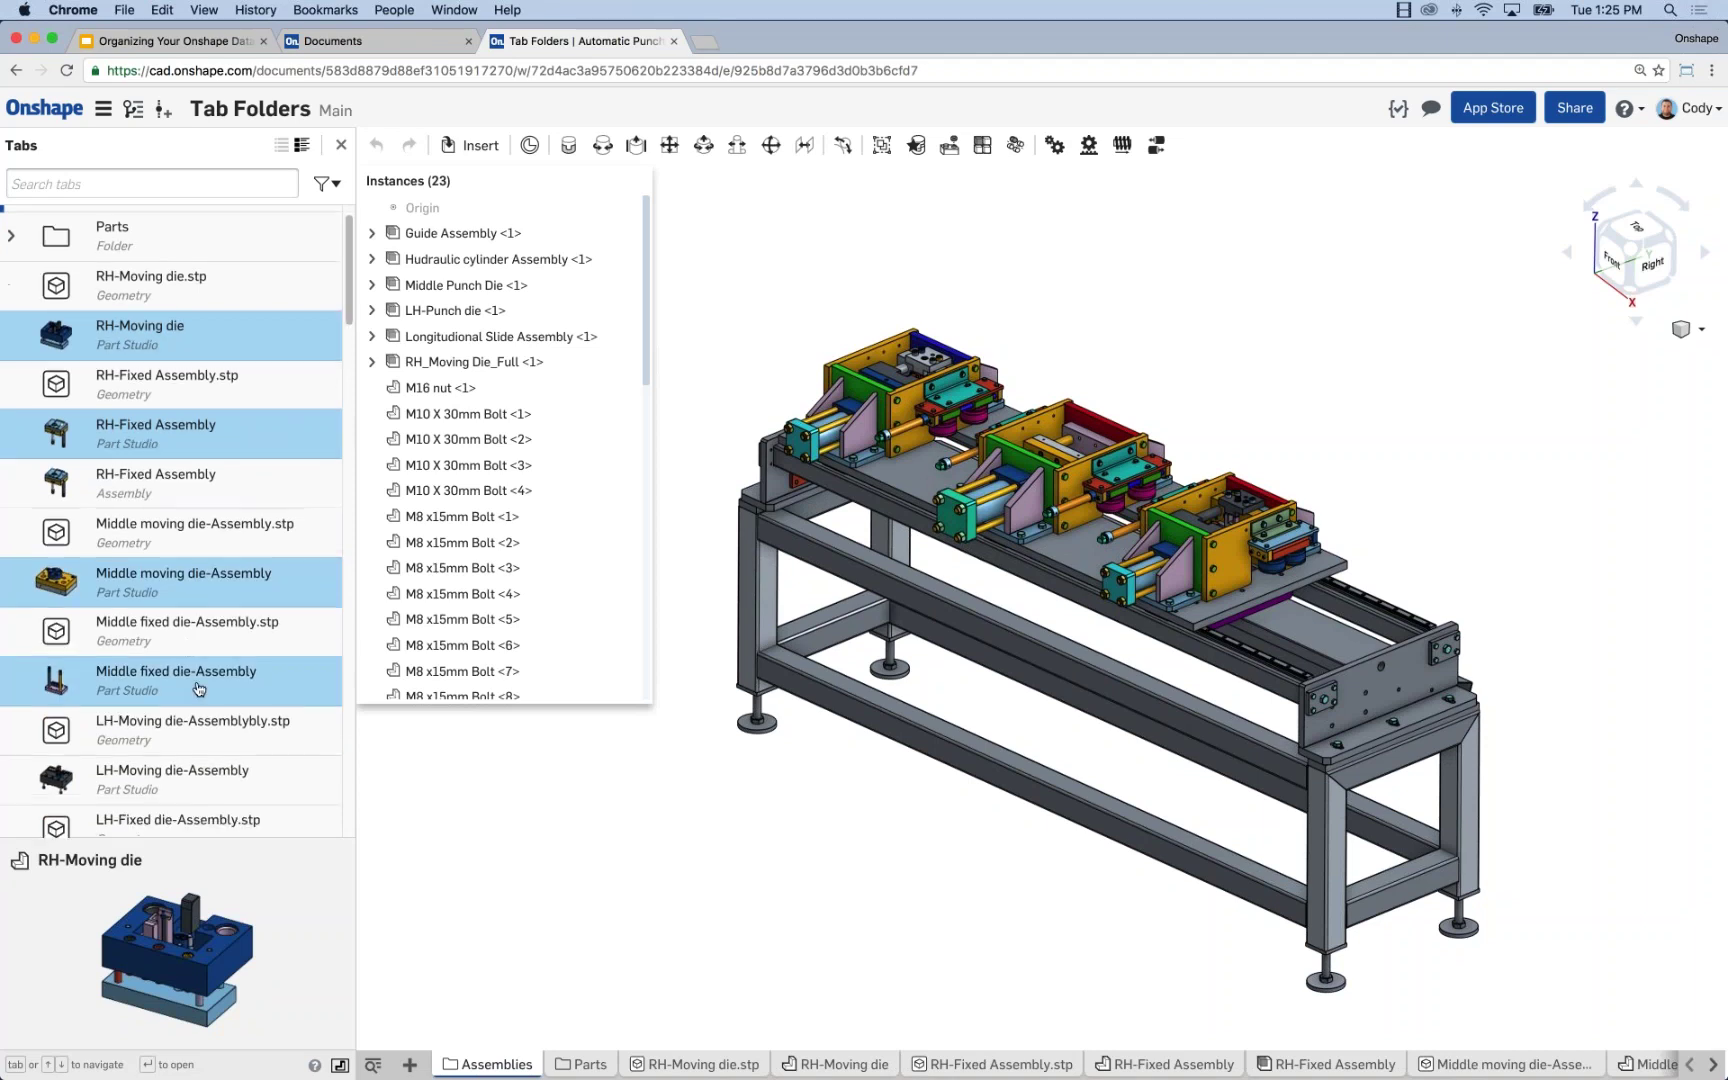
left_click(132, 788, "super")
left_click_drag(118, 342, 110, 285)
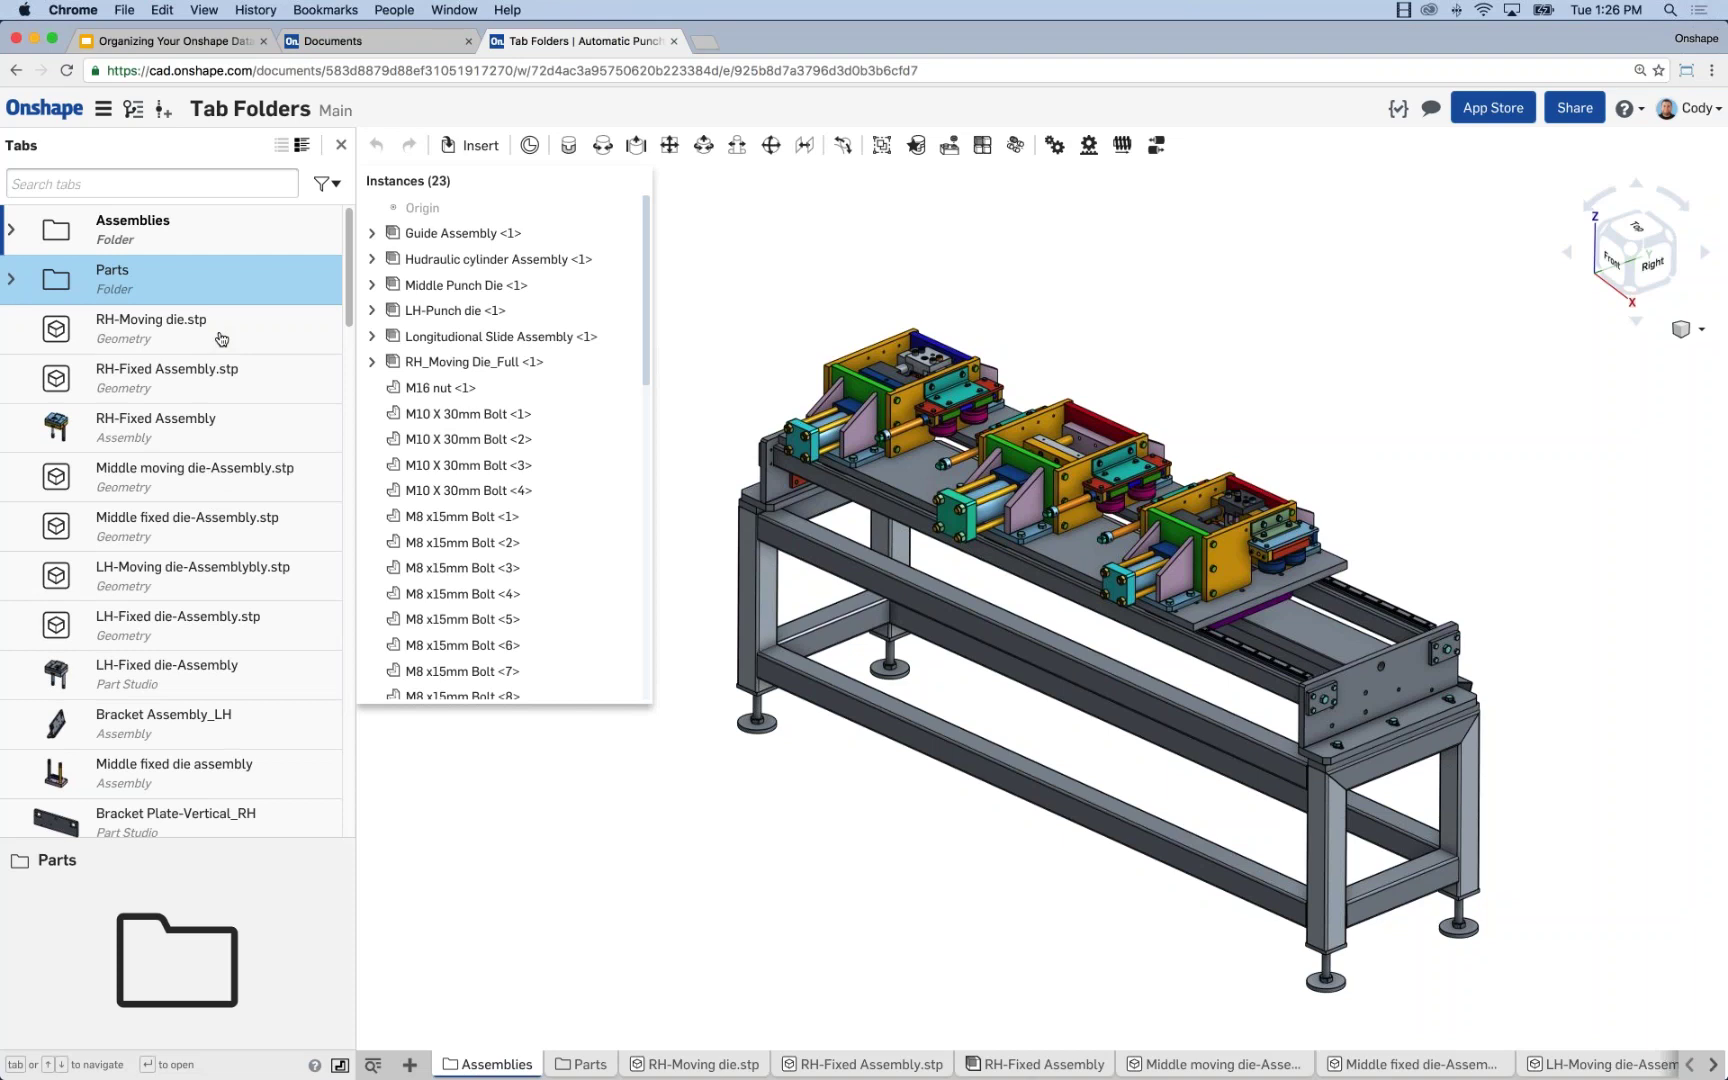
Group the six imported .stp geometry files into a new folder named Imported and check the folder's contents
left_click(221, 339)
left_click(227, 388, "super")
left_click(181, 487, "super")
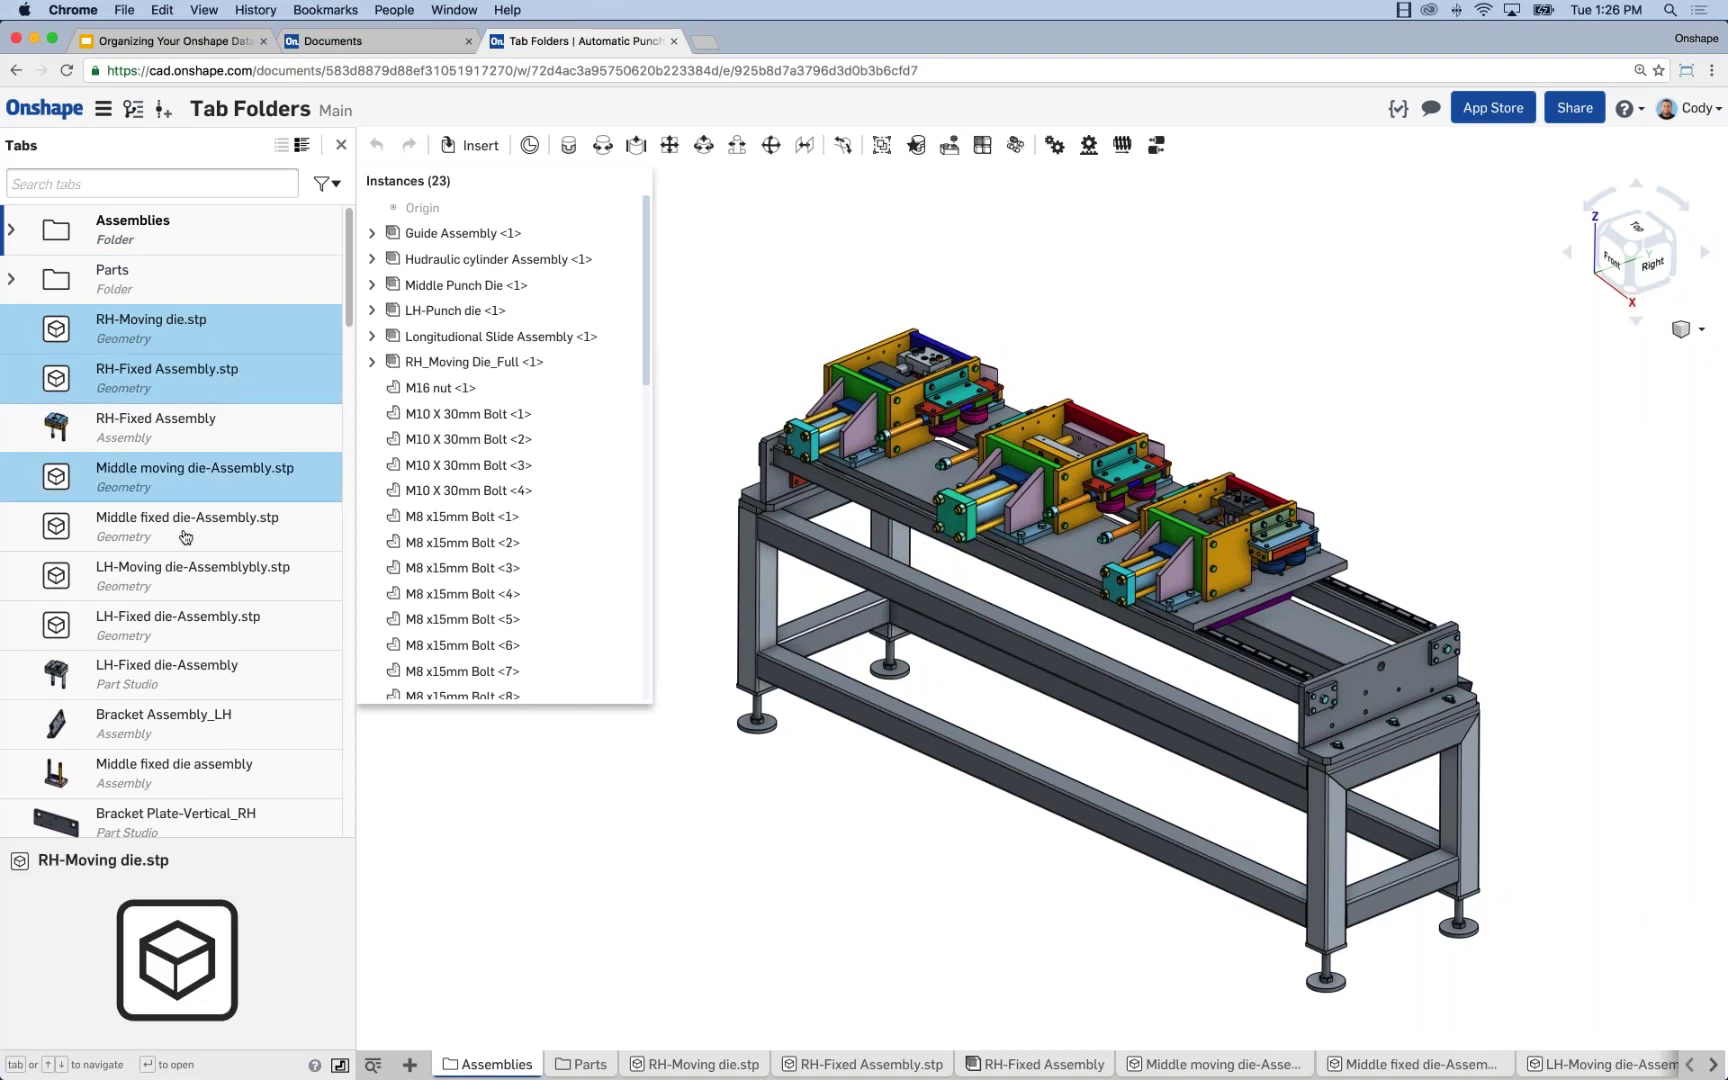
left_click(185, 538, "super")
left_click(173, 583, "super")
left_click(174, 630, "super")
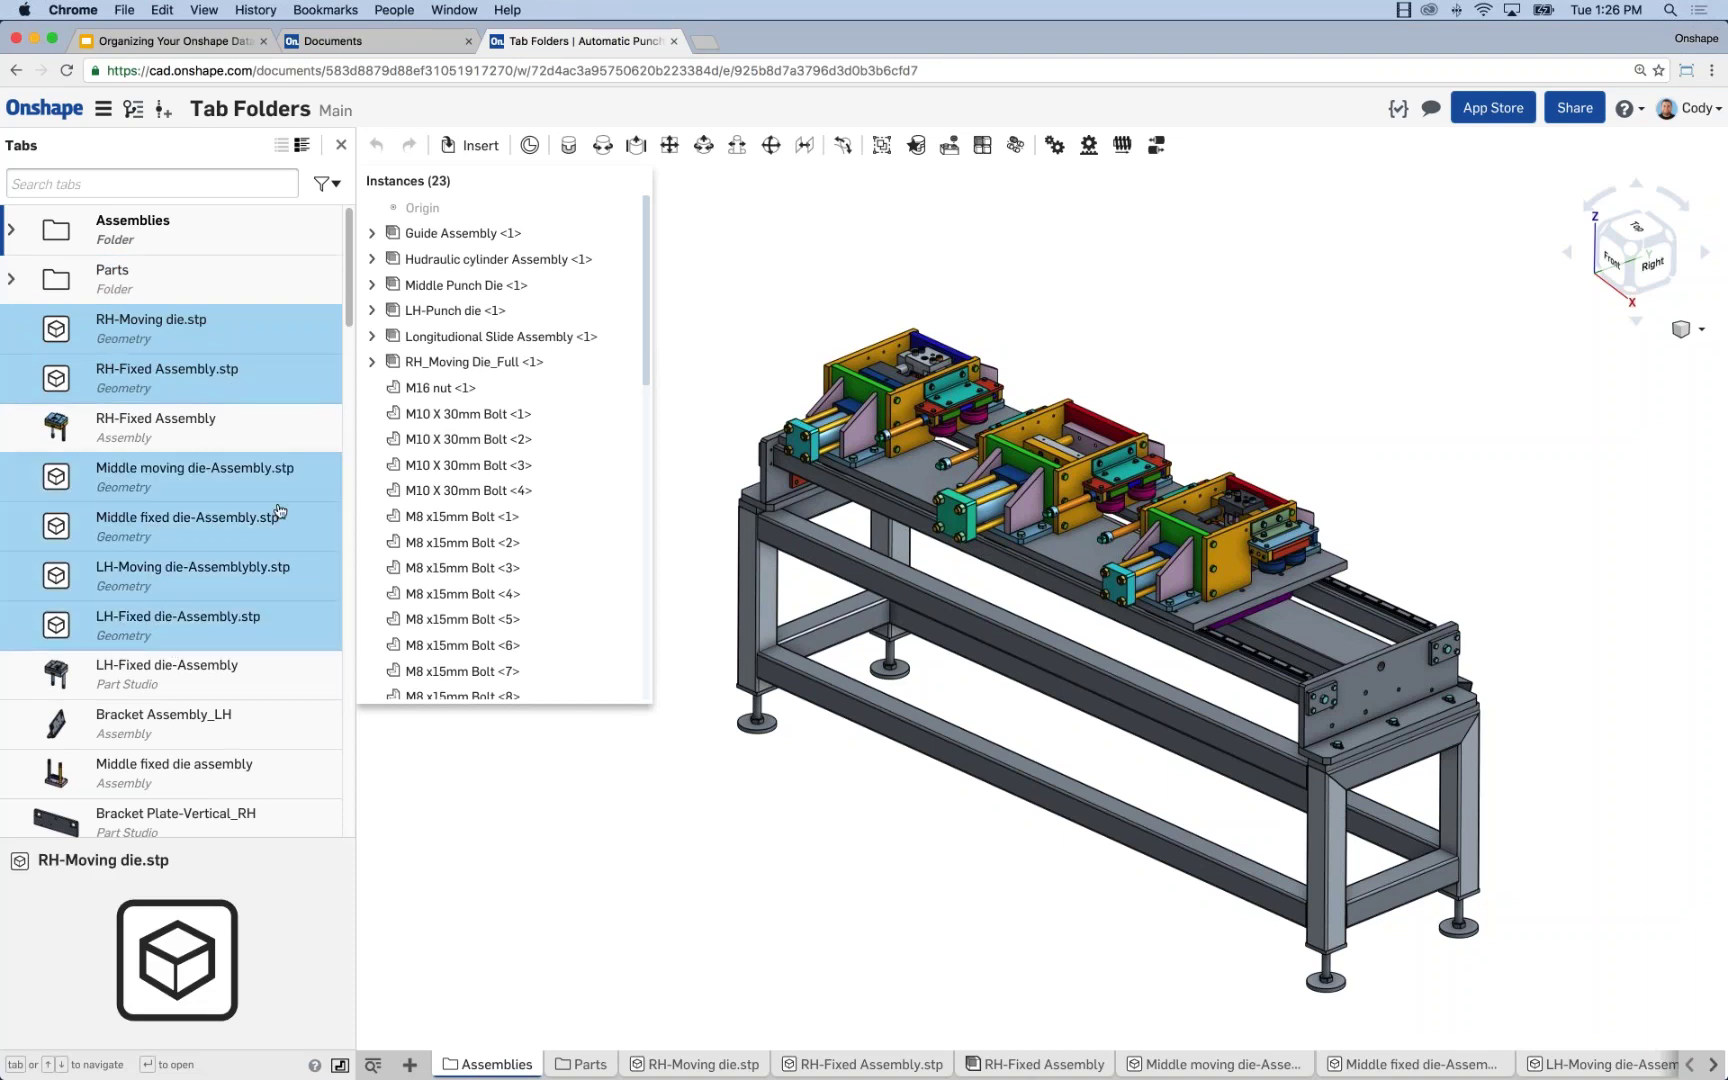
scroll(277, 513, "down", 10)
scroll(277, 513, "down", 15)
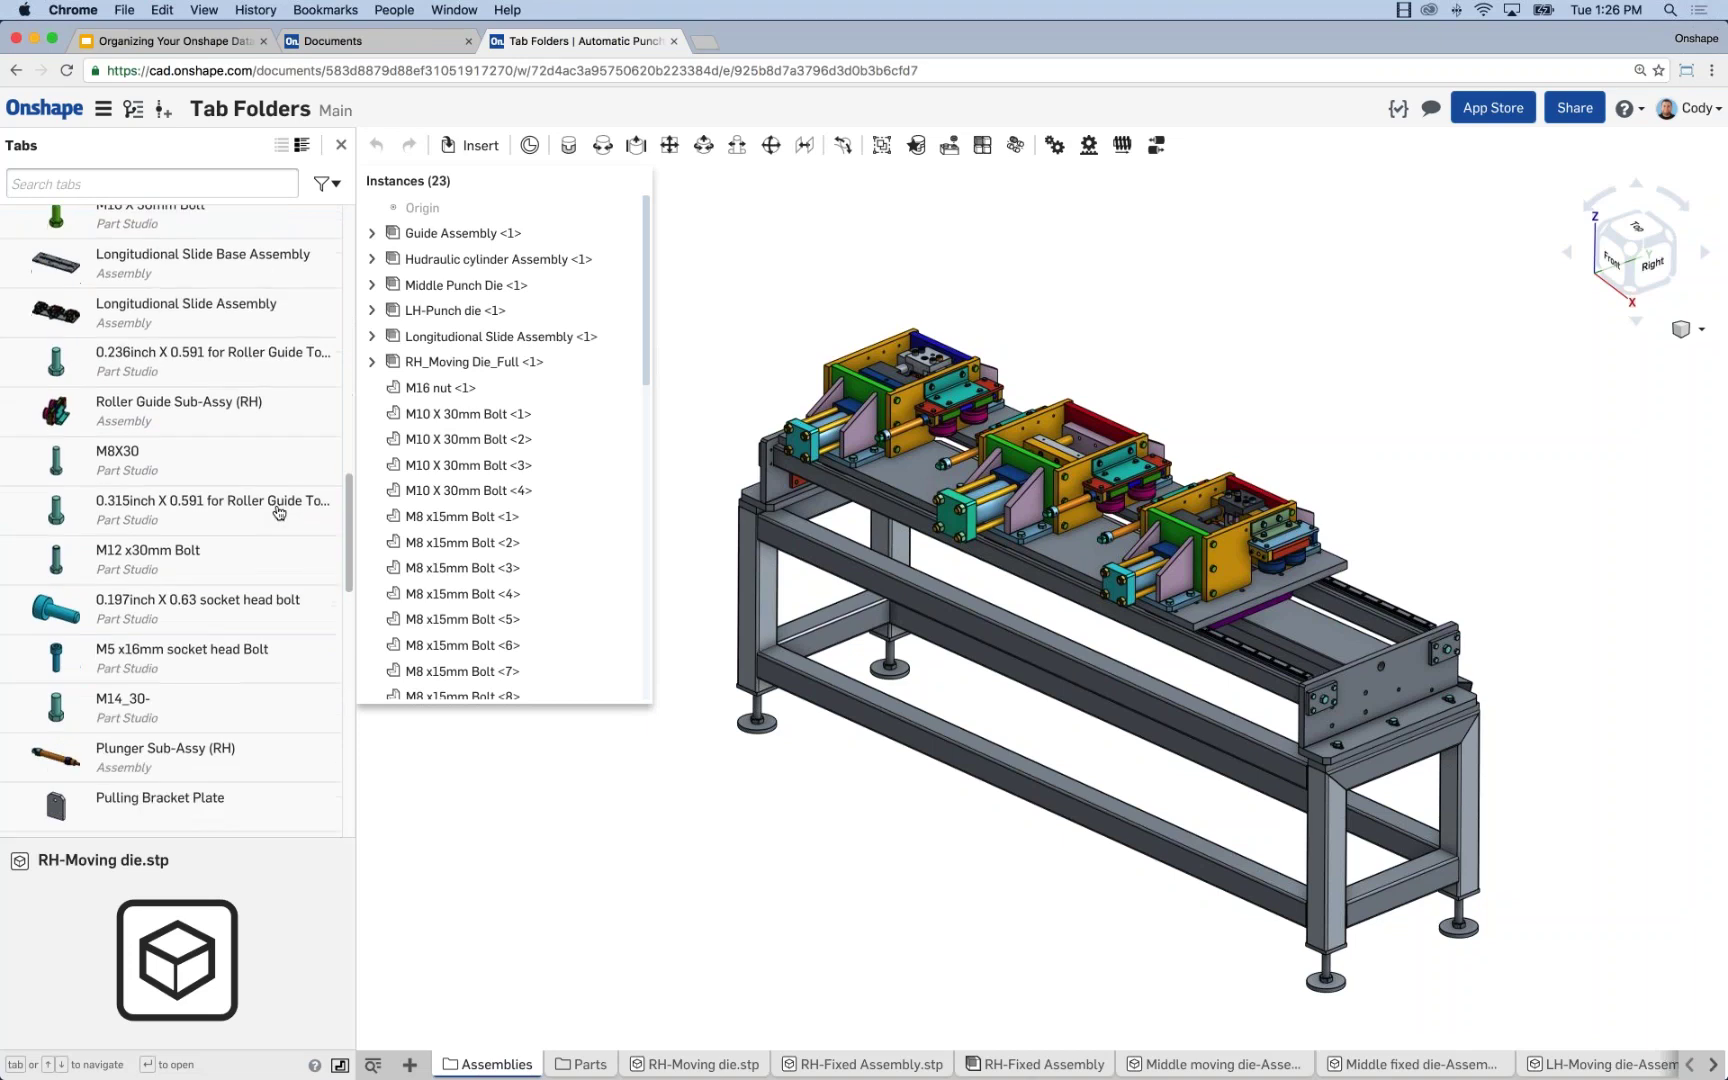
scroll(282, 512, "up", 15)
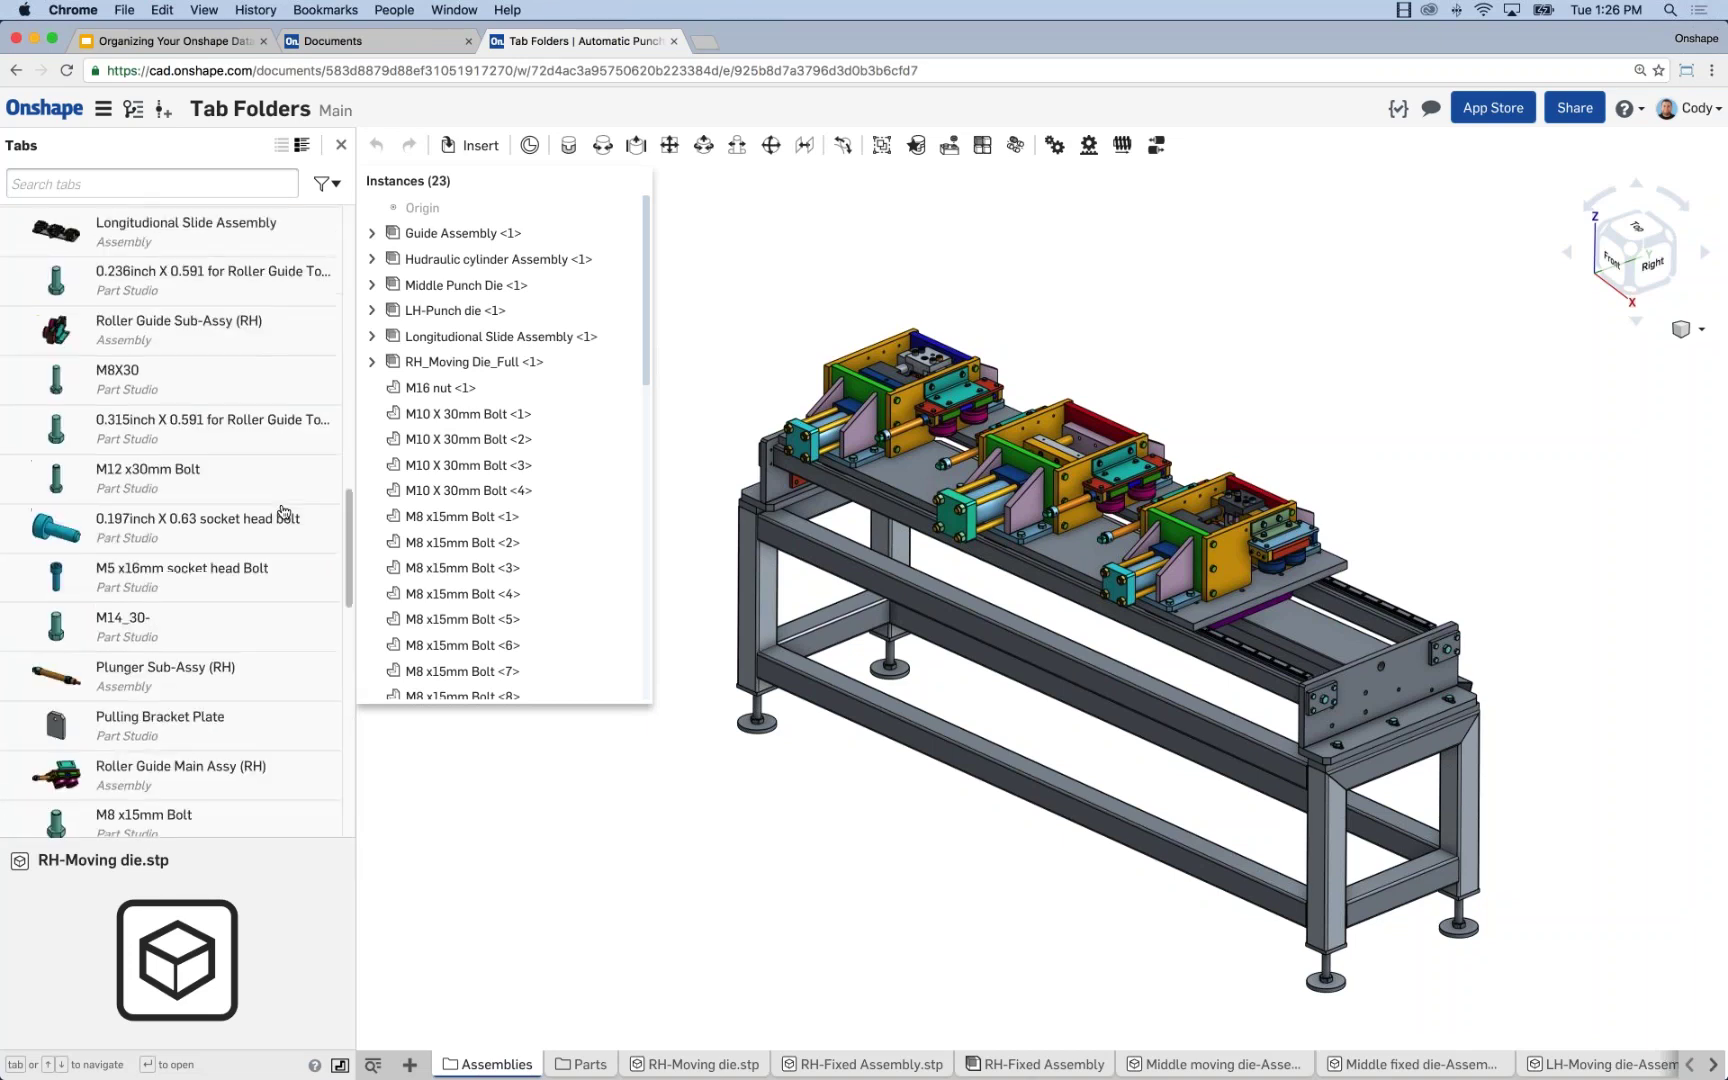
scroll(281, 511, "up", 1)
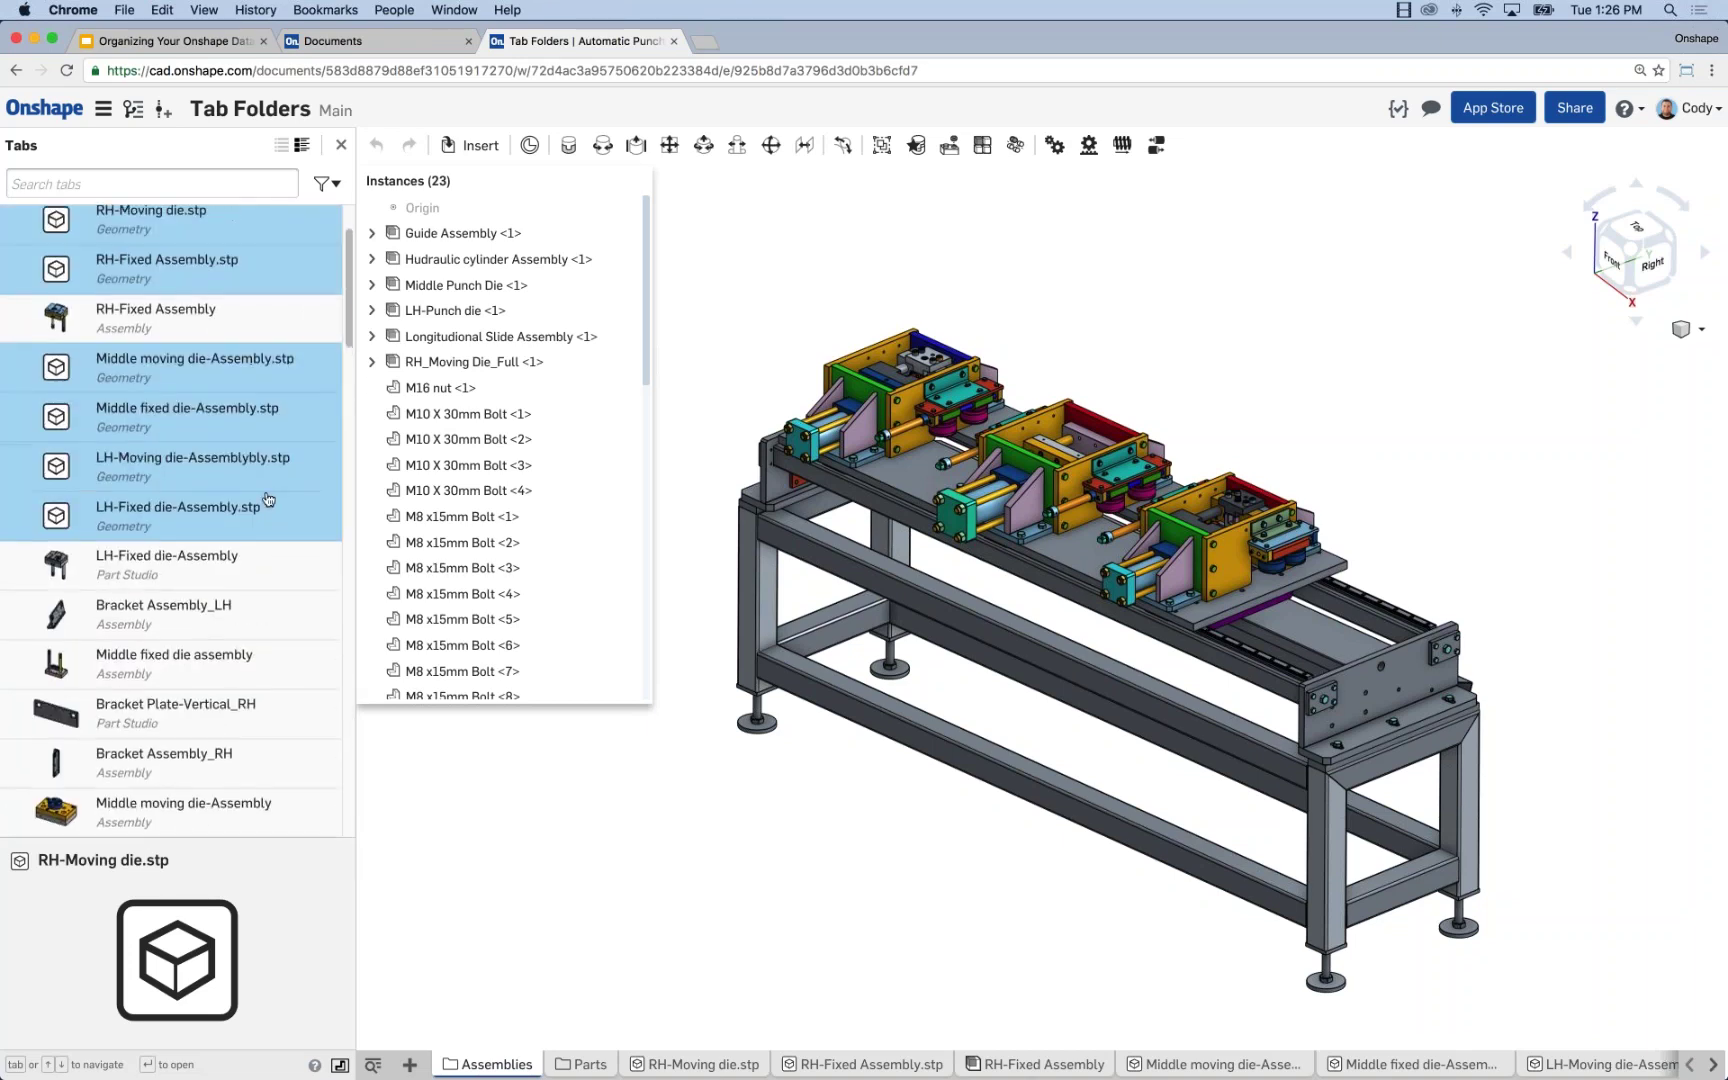
right_click(134, 378)
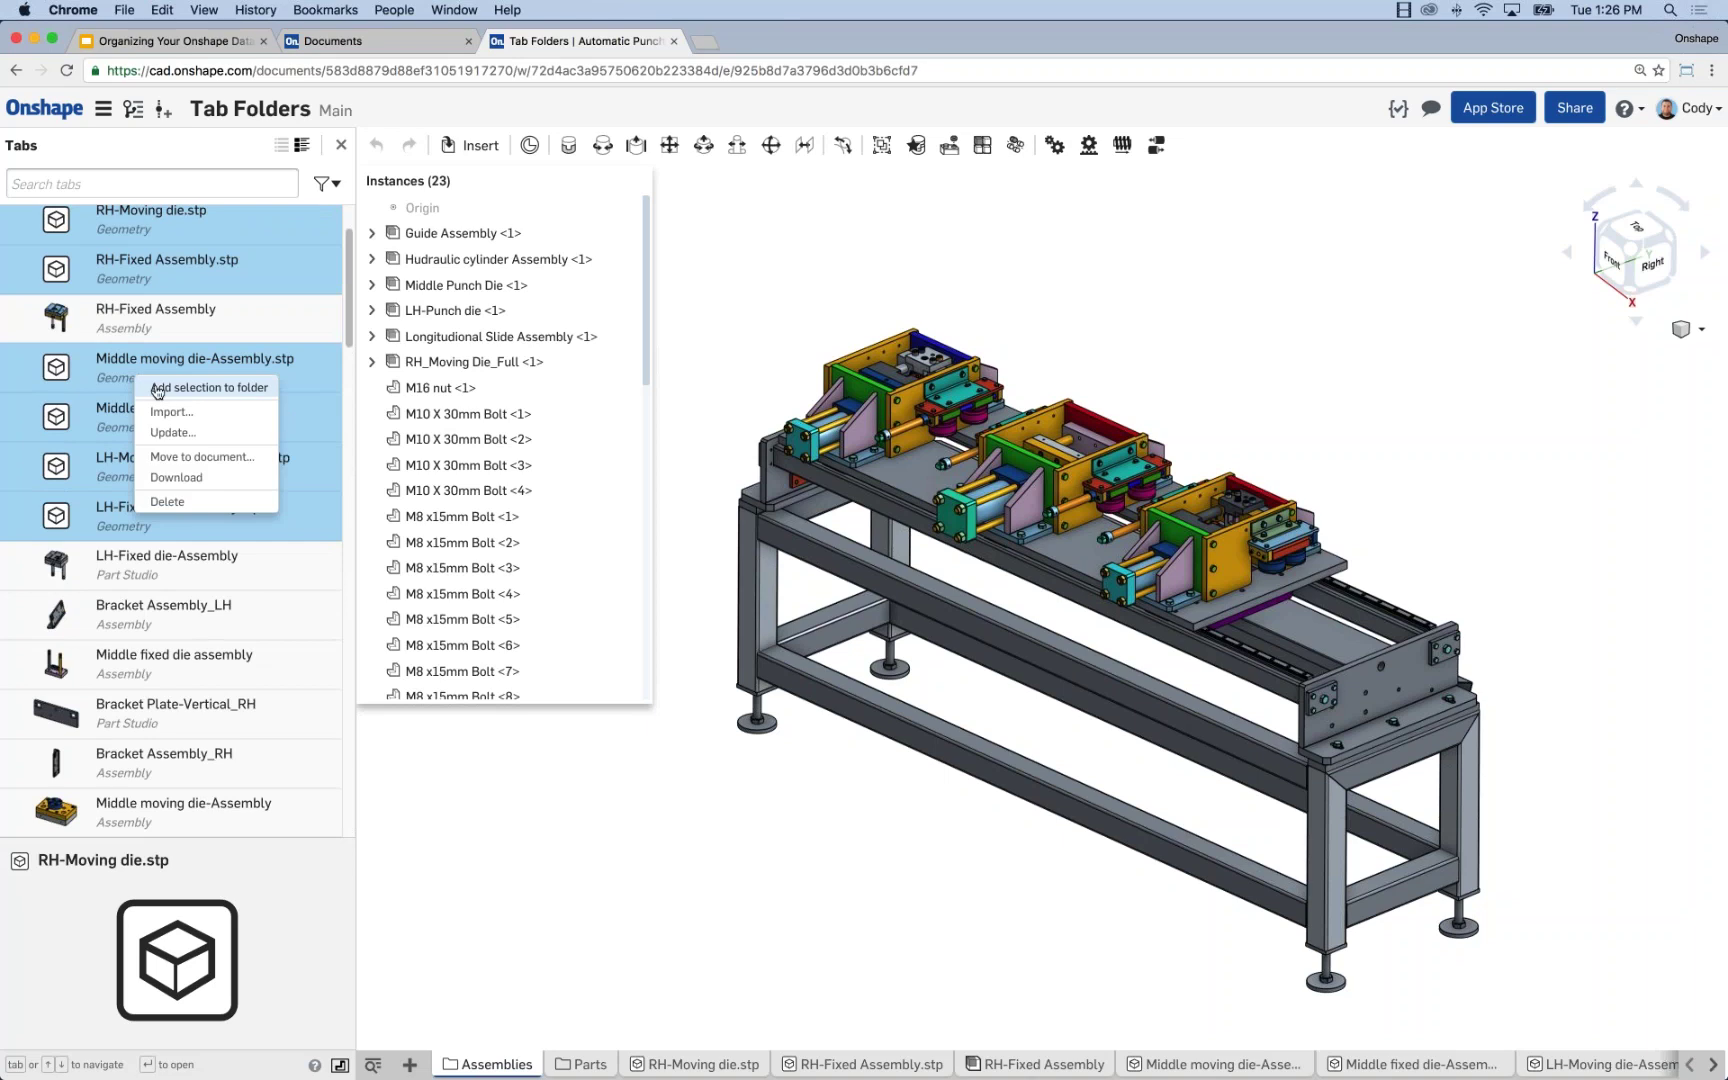
left_click(157, 388)
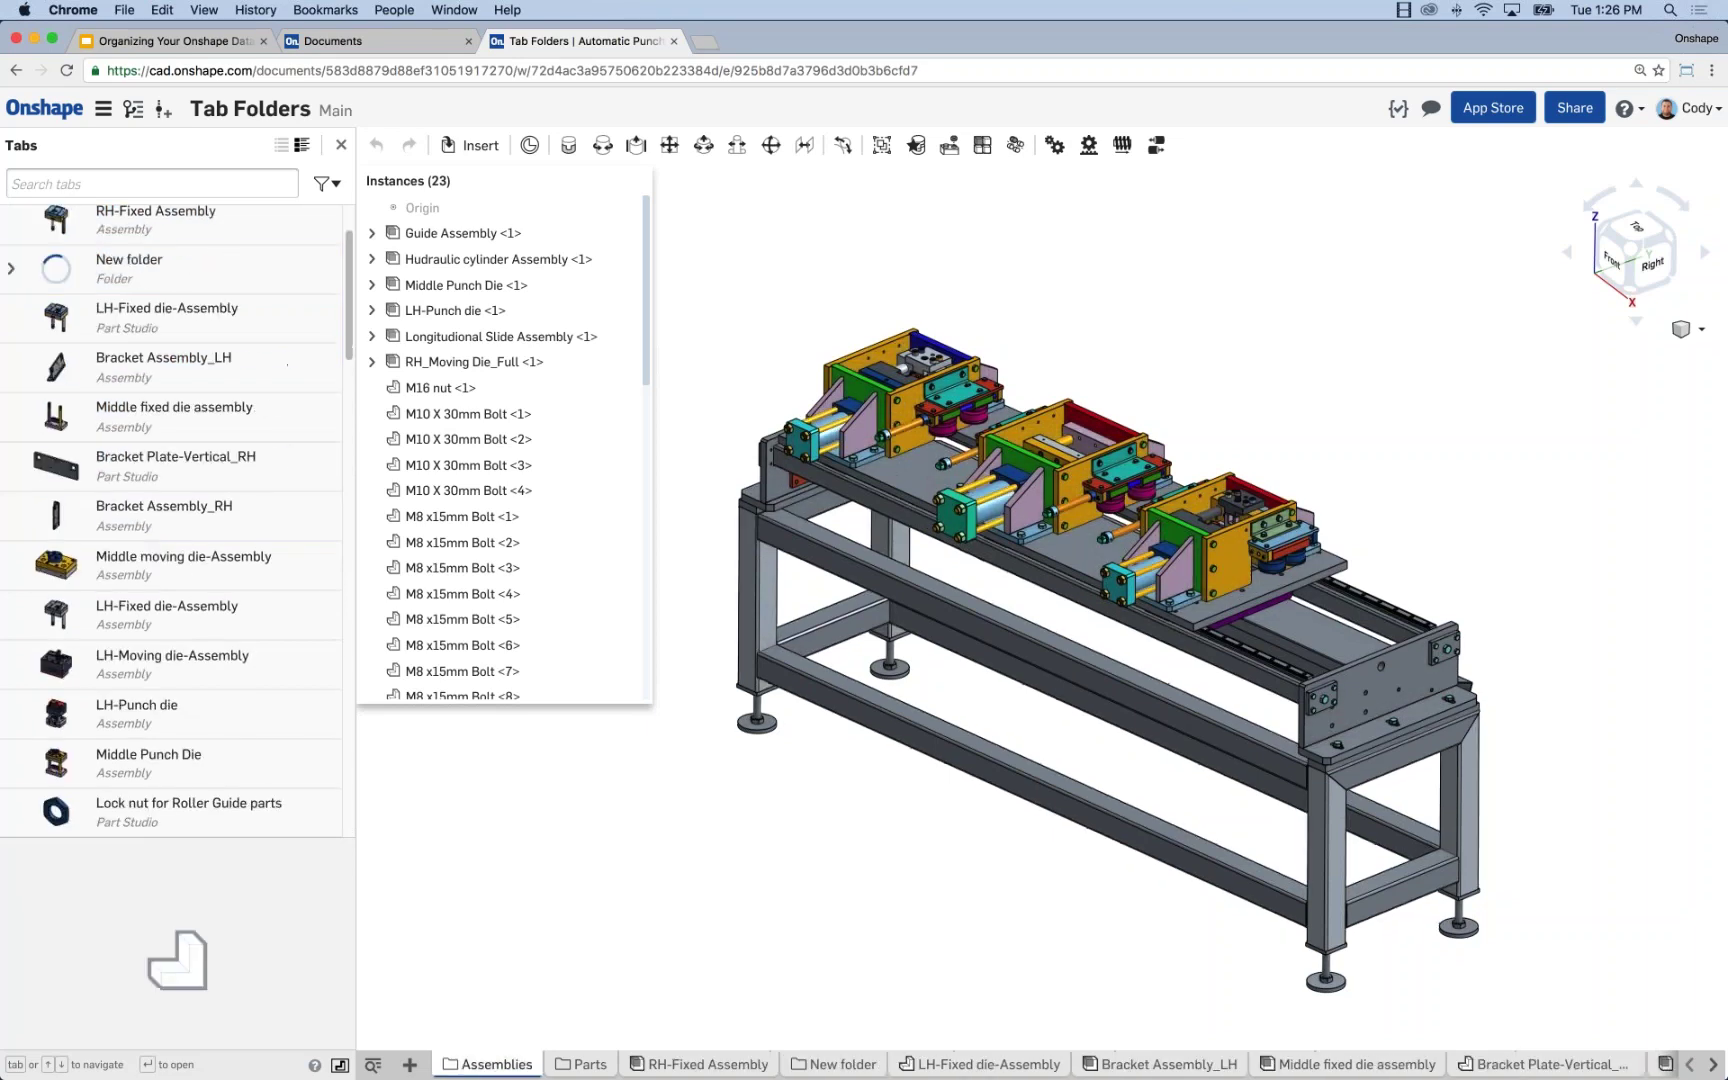
type("Imported")
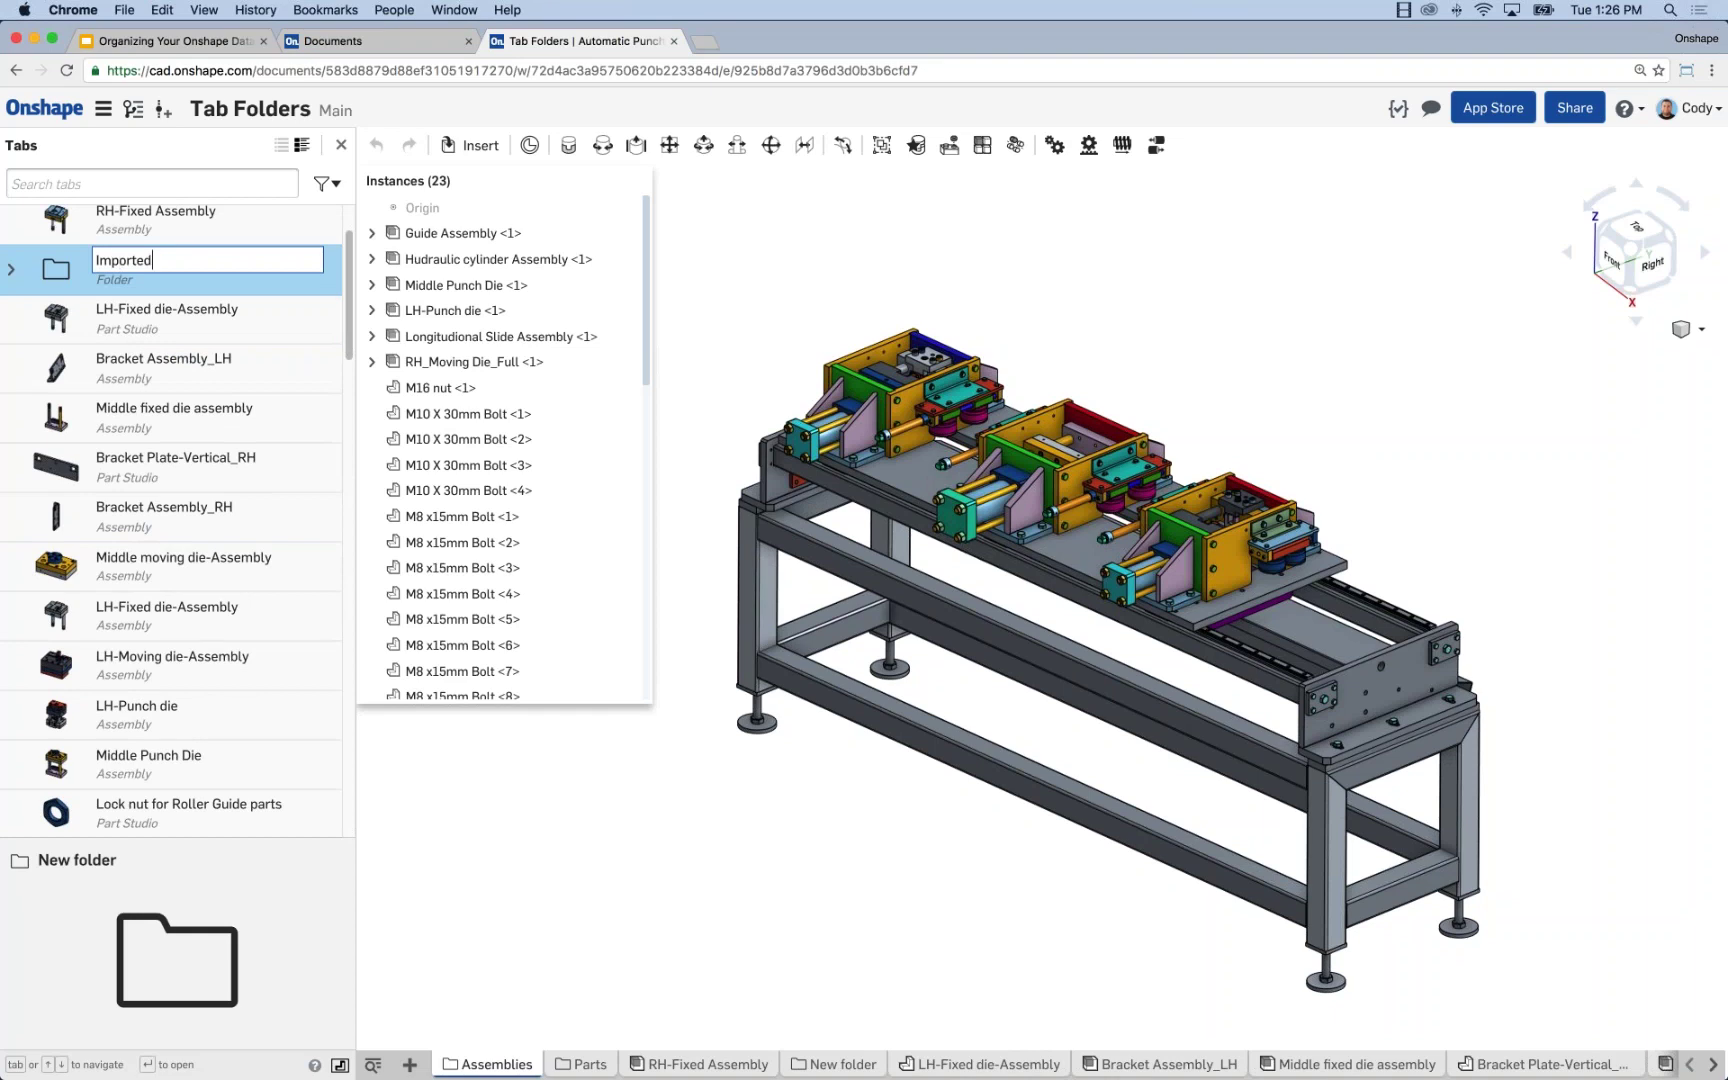
key("Return")
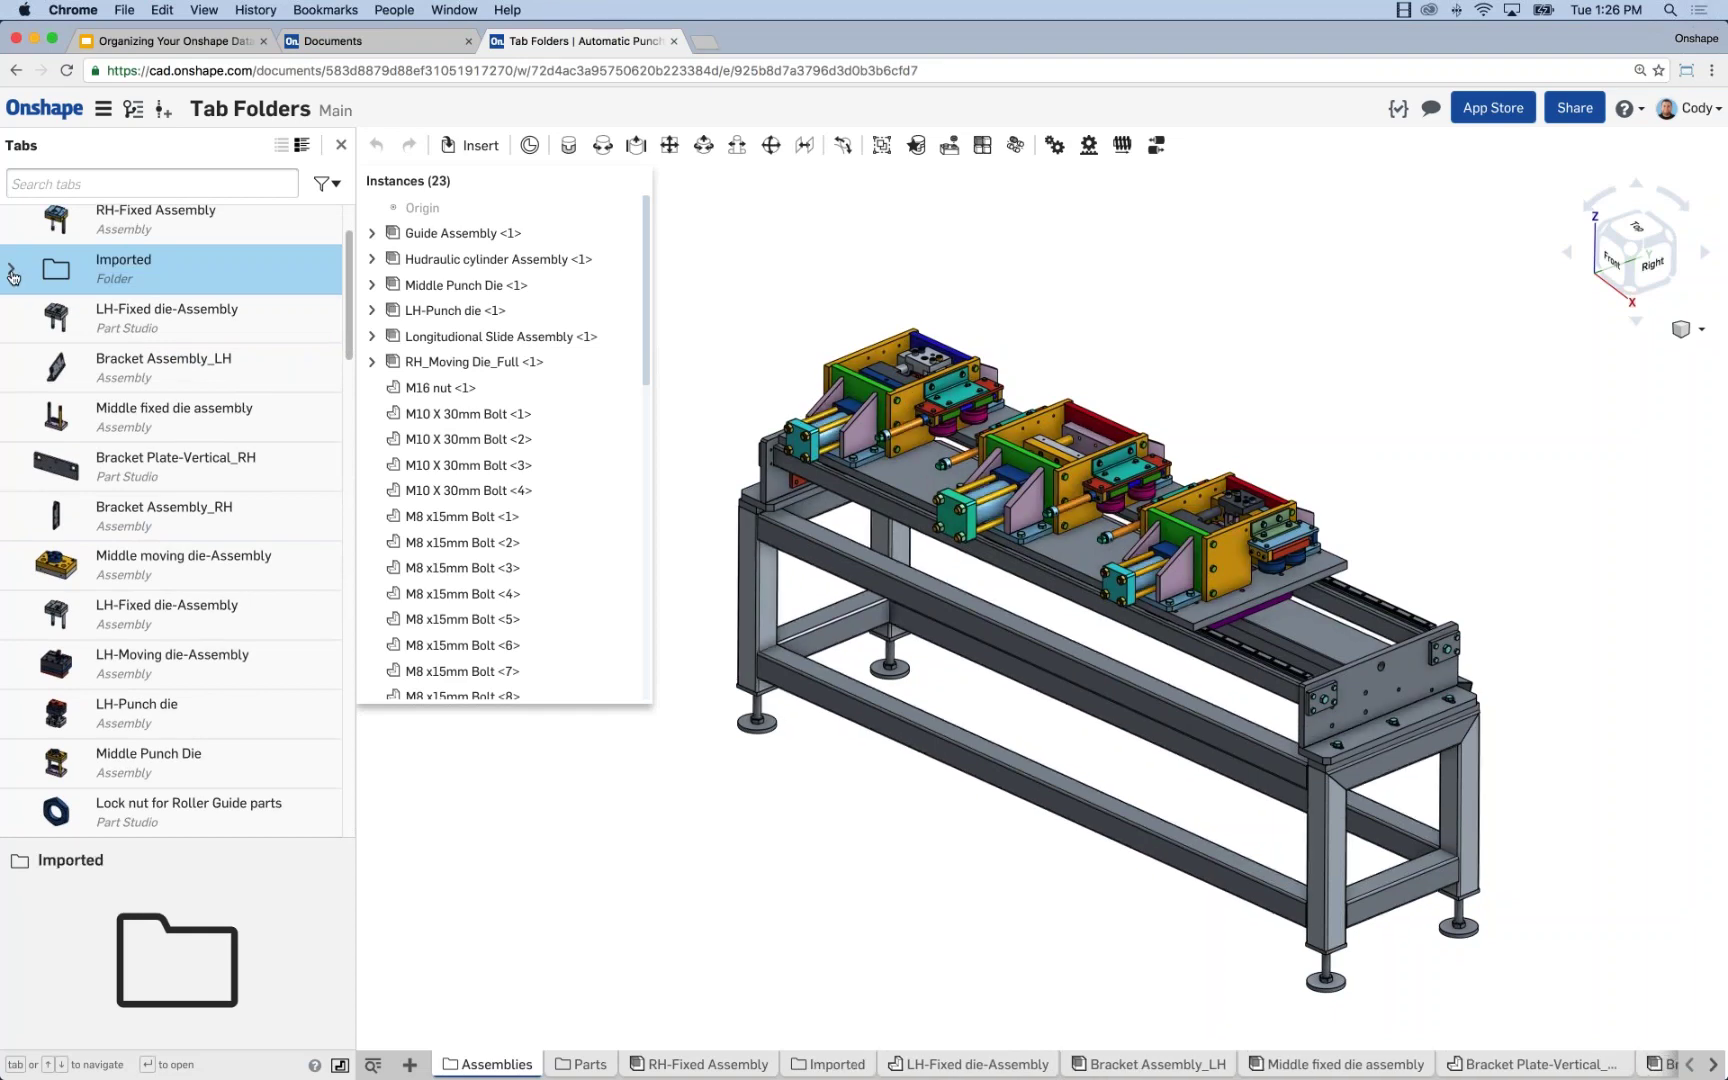
left_click(12, 272)
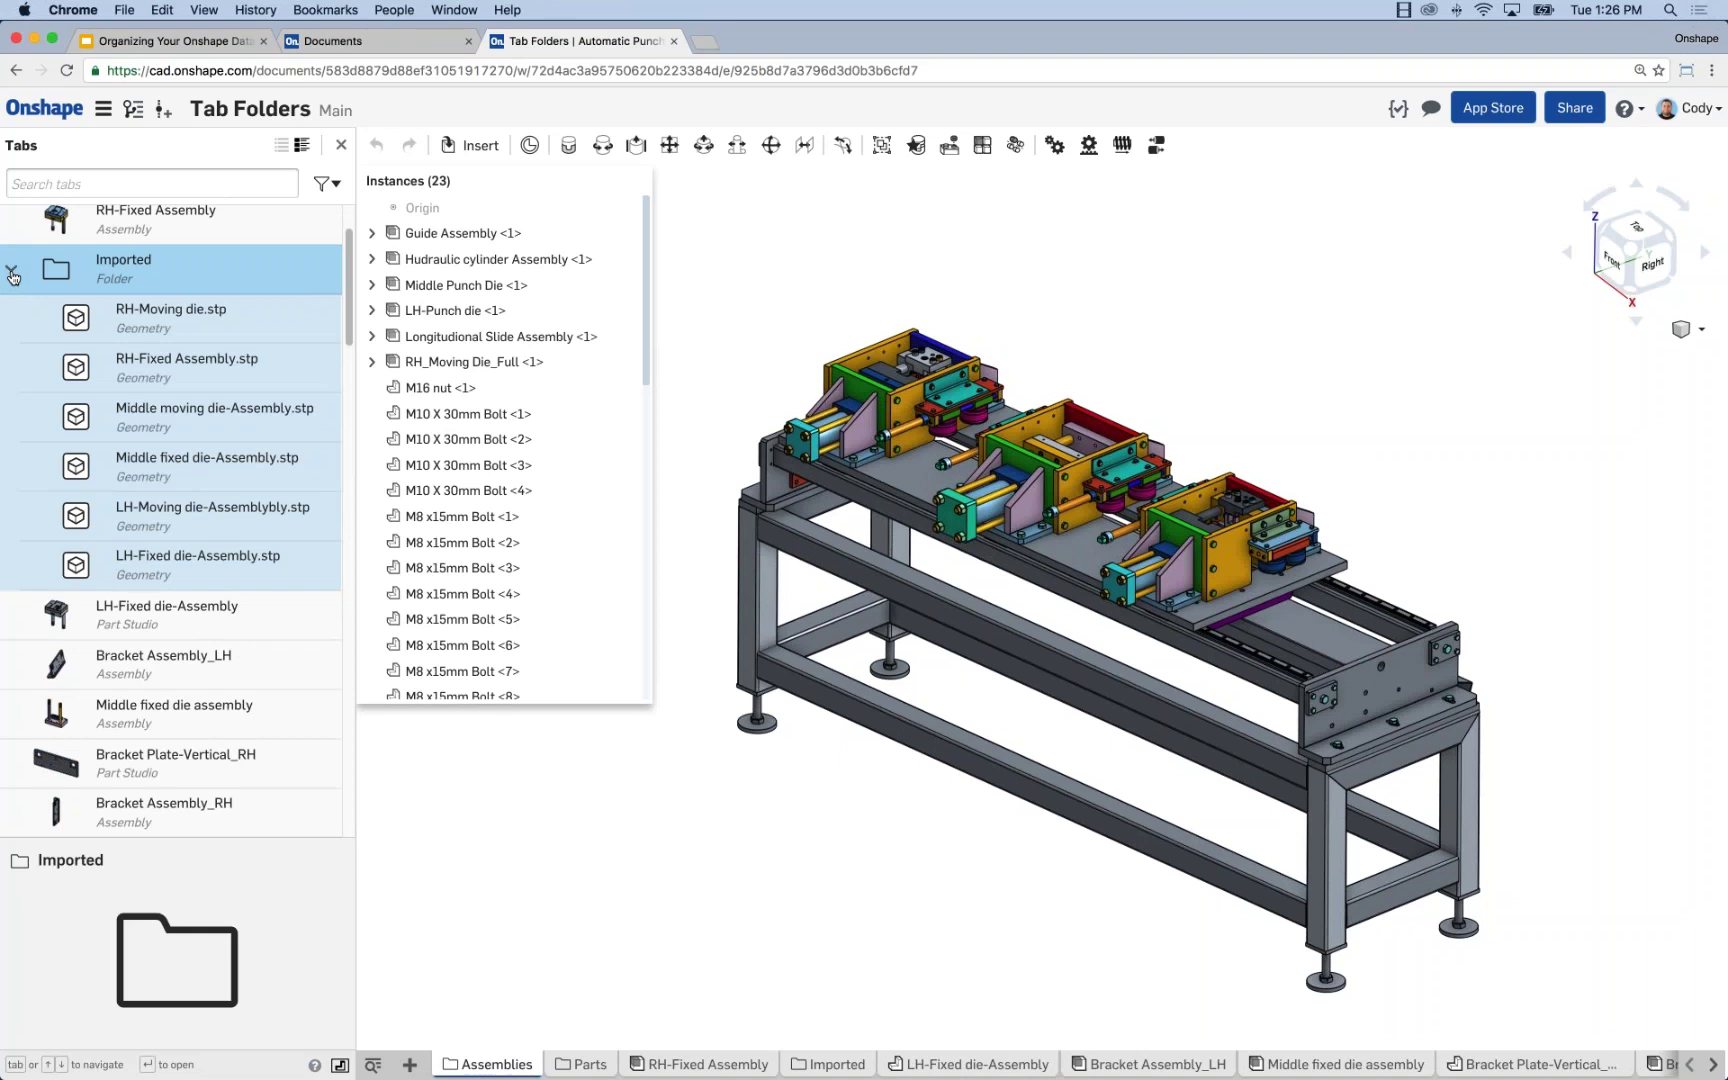
left_click(12, 272)
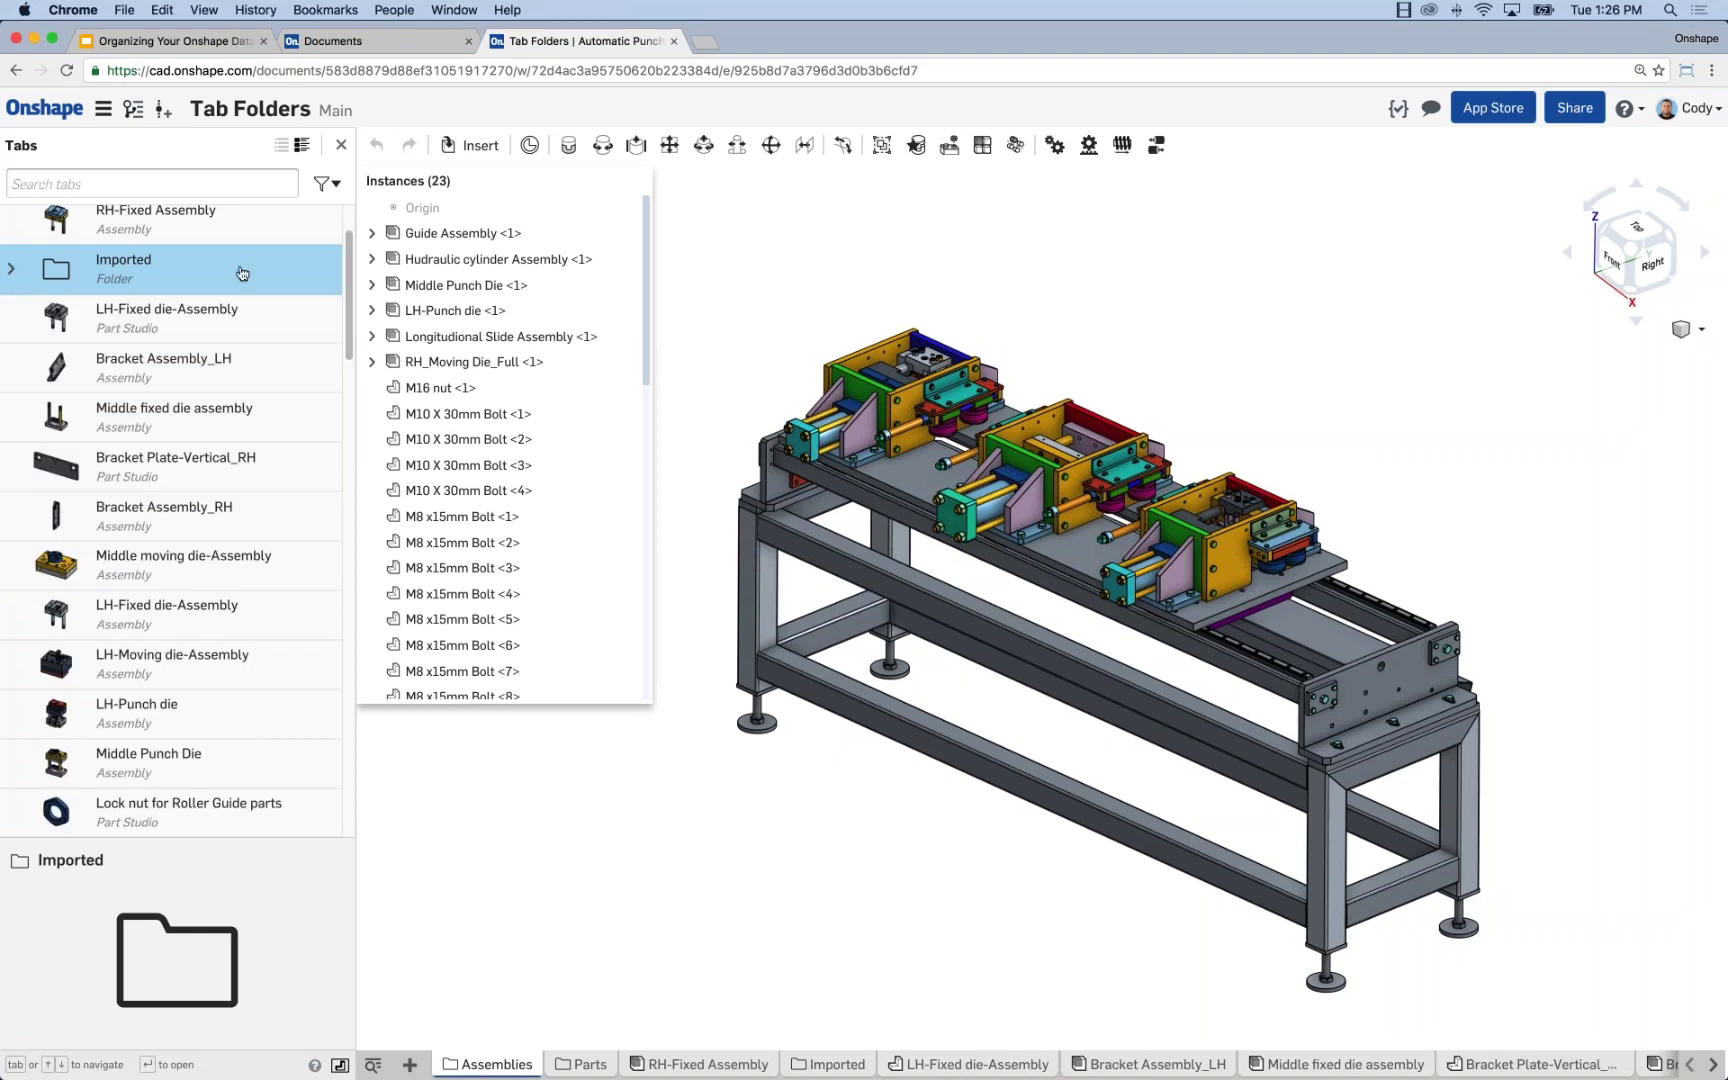
Move RH-Fixed Assembly into the Assemblies folder and the LH-Fixed die-Assembly part studio into the Parts folder
left_click(150, 318)
scroll(120, 330, "up", 3)
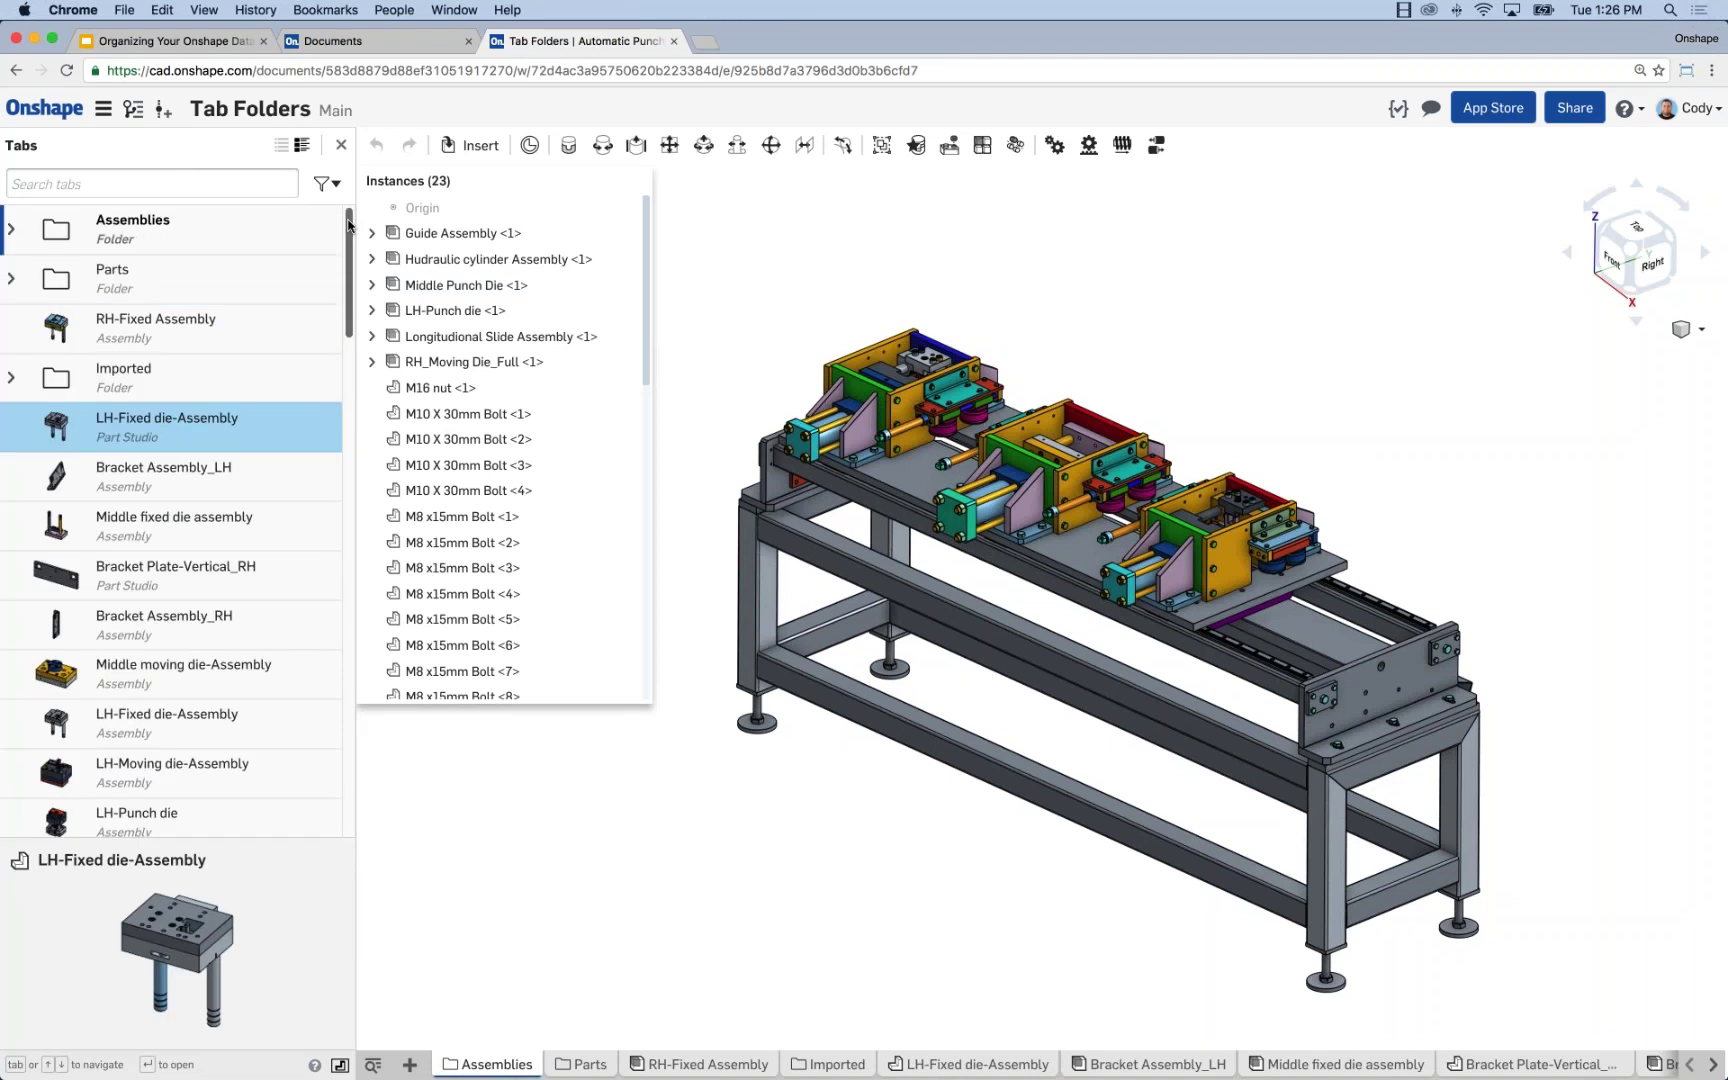
left_click(135, 326)
mouse_move(169, 257)
left_mouse_down()
mouse_move(154, 228)
mouse_move(154, 248)
left_mouse_up()
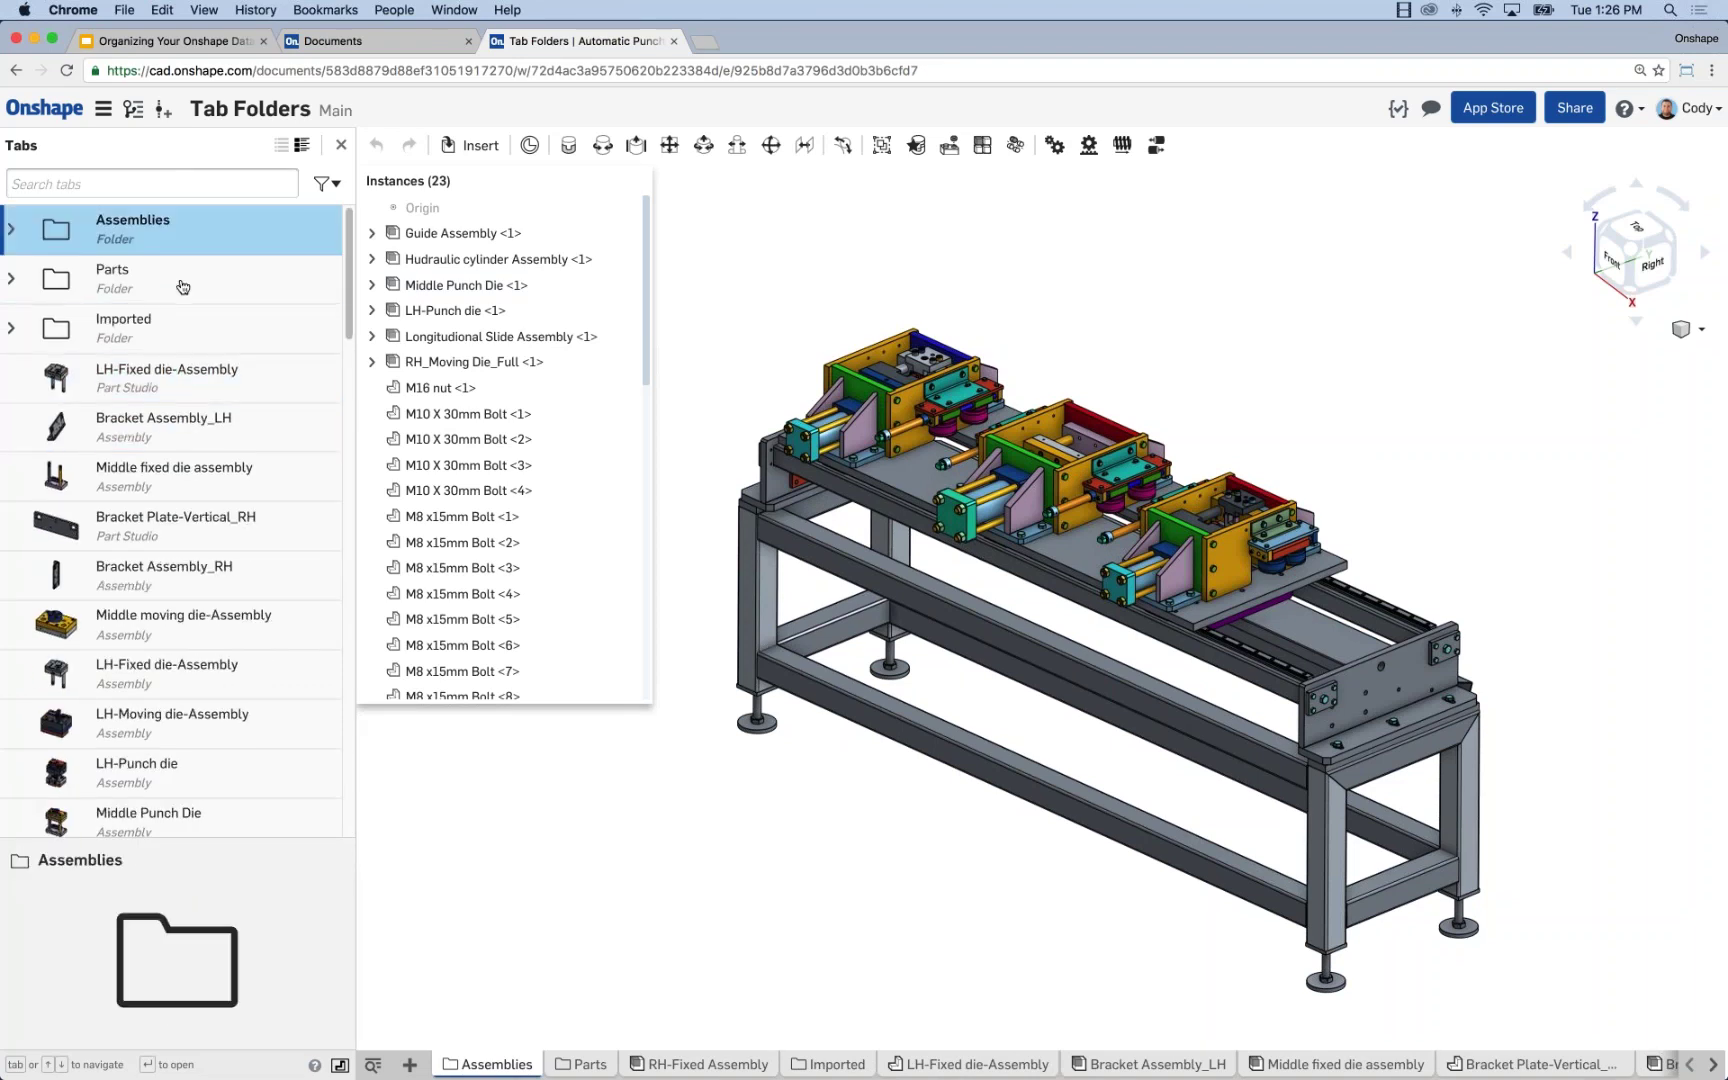
left_click(150, 378)
left_click_drag(150, 378, 130, 282)
Move the eight assemblies from Bracket Assembly_LH through Middle Punch Die together into the Assemblies folder, leaving out the Bracket Plate-Vertical_RH part studio
left_click(168, 400)
left_click(157, 432, "super")
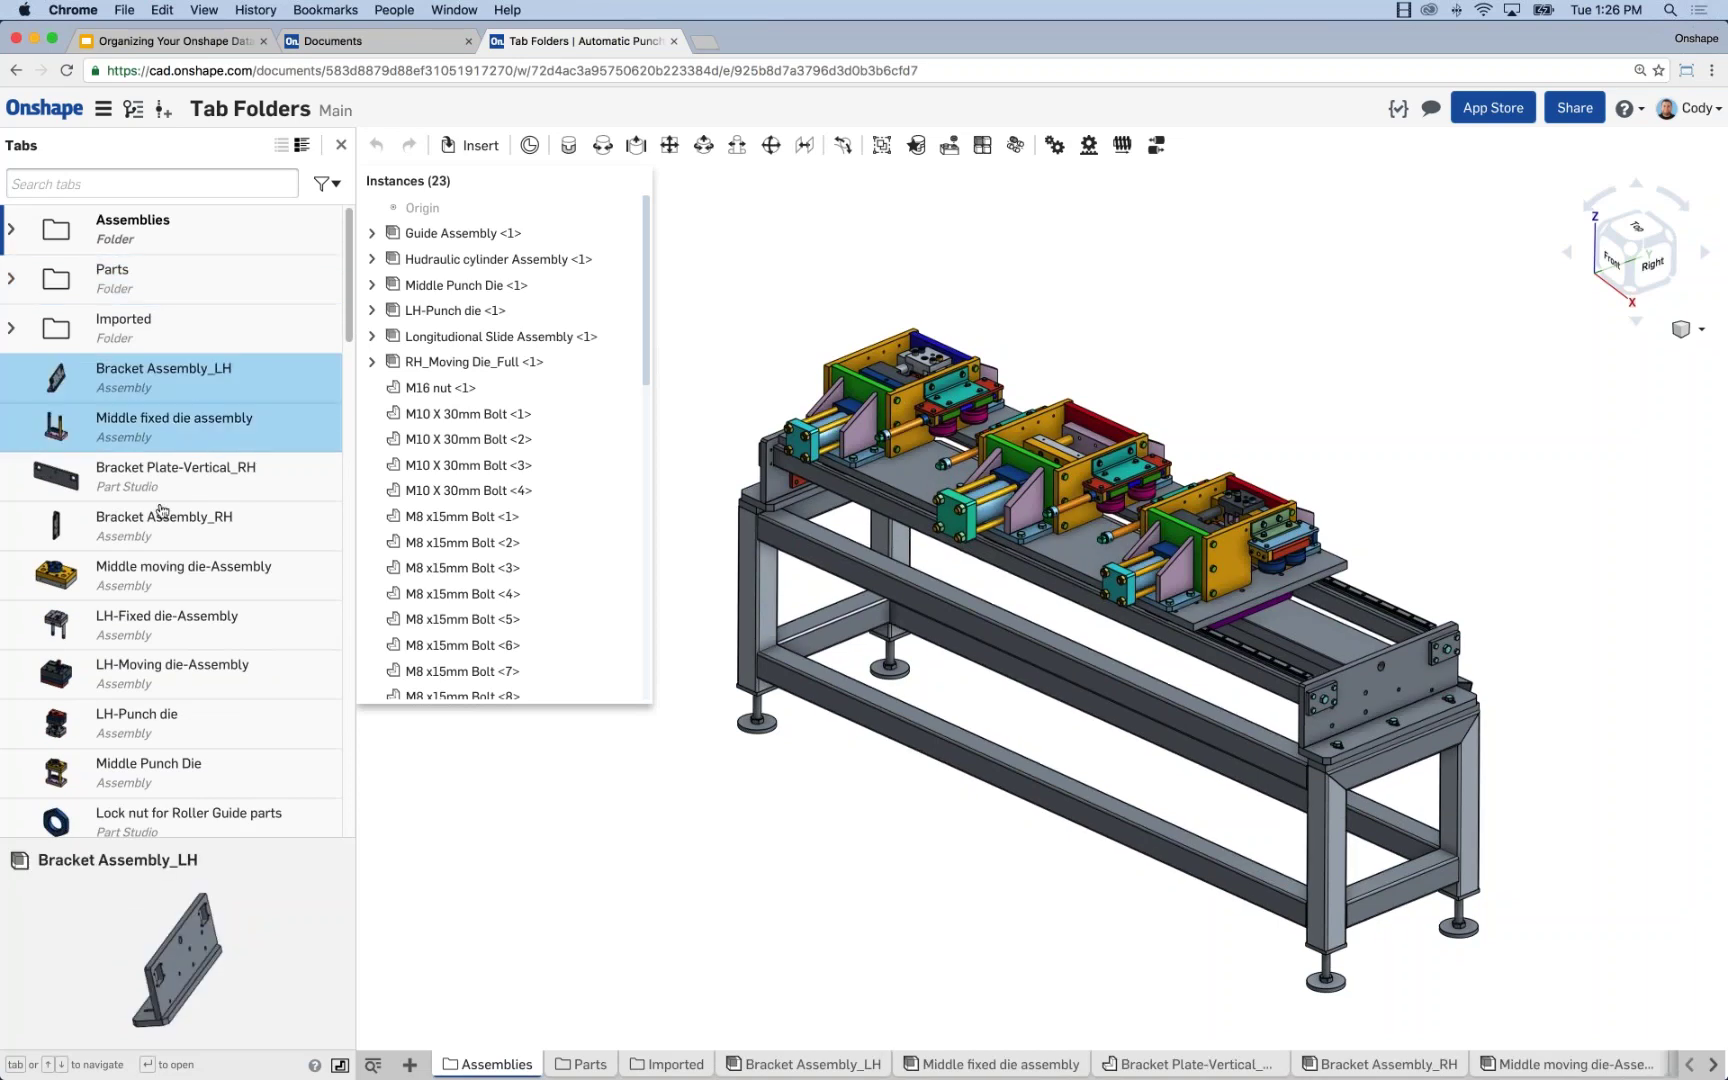
left_click(156, 530, "super")
left_click(140, 578, "super")
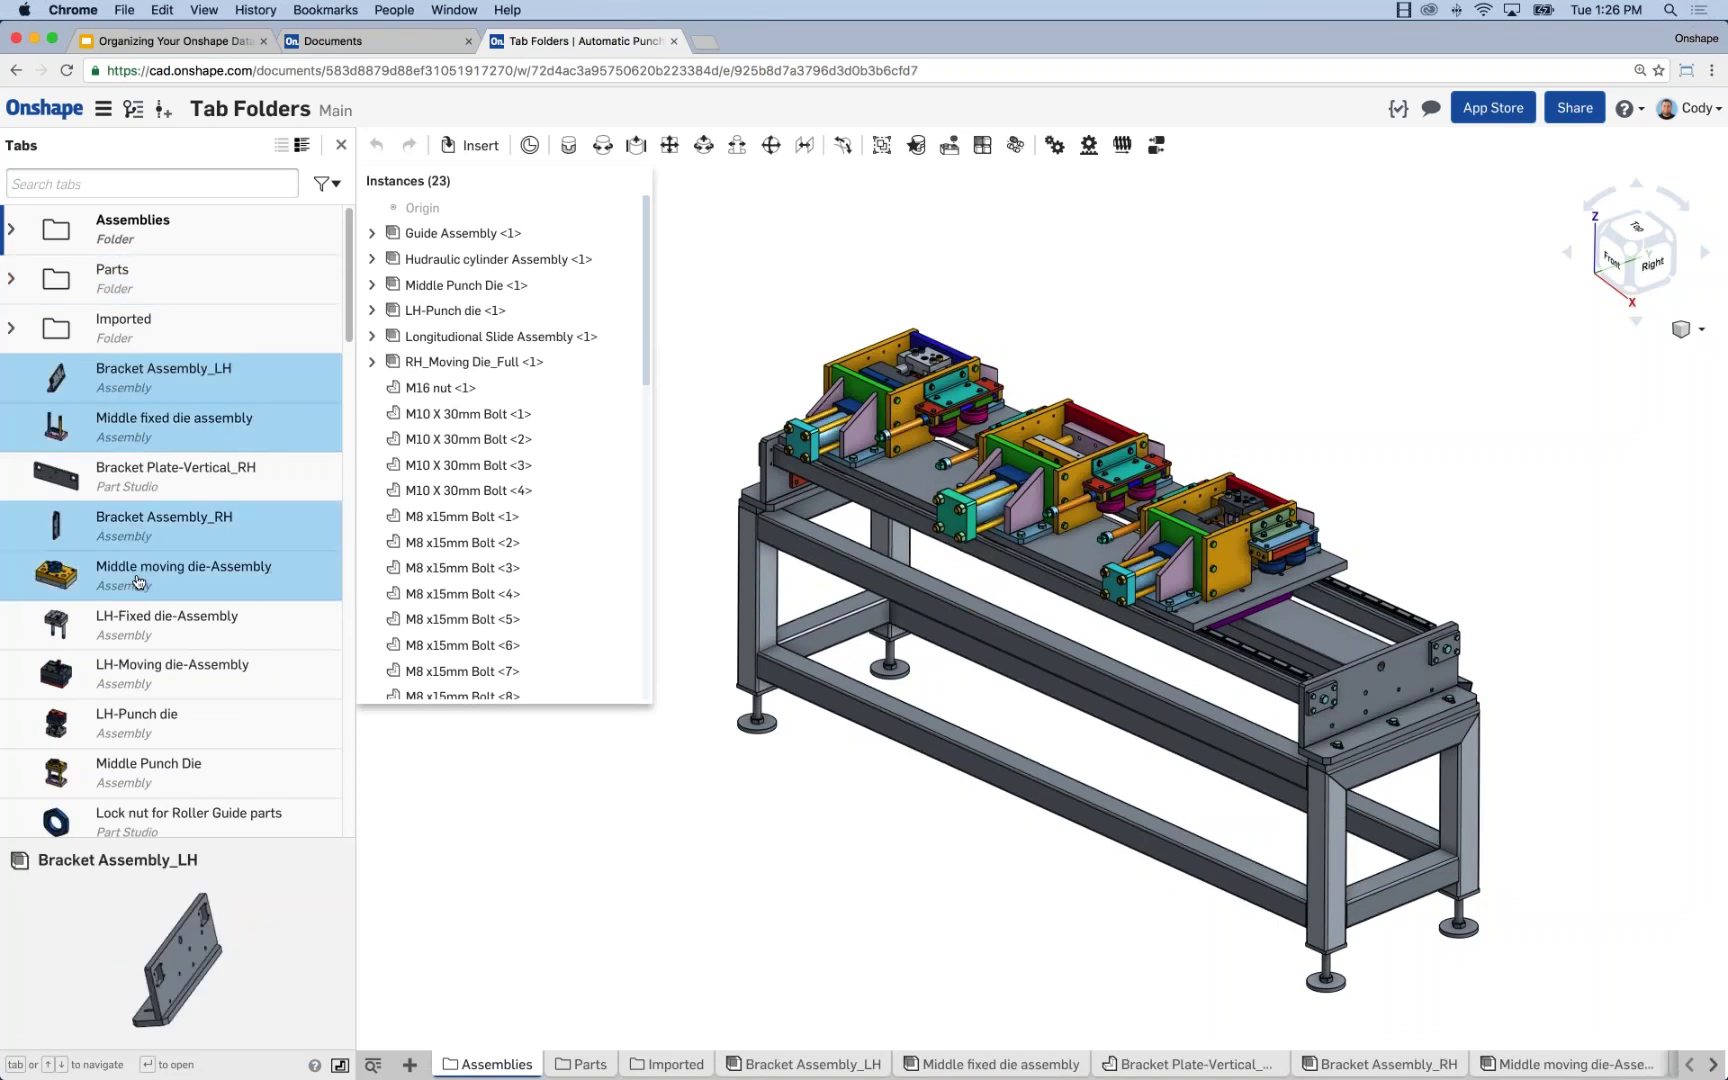
left_click(152, 634, "super")
left_click(152, 670, "super")
left_click(170, 730, "super")
left_click(136, 775, "super")
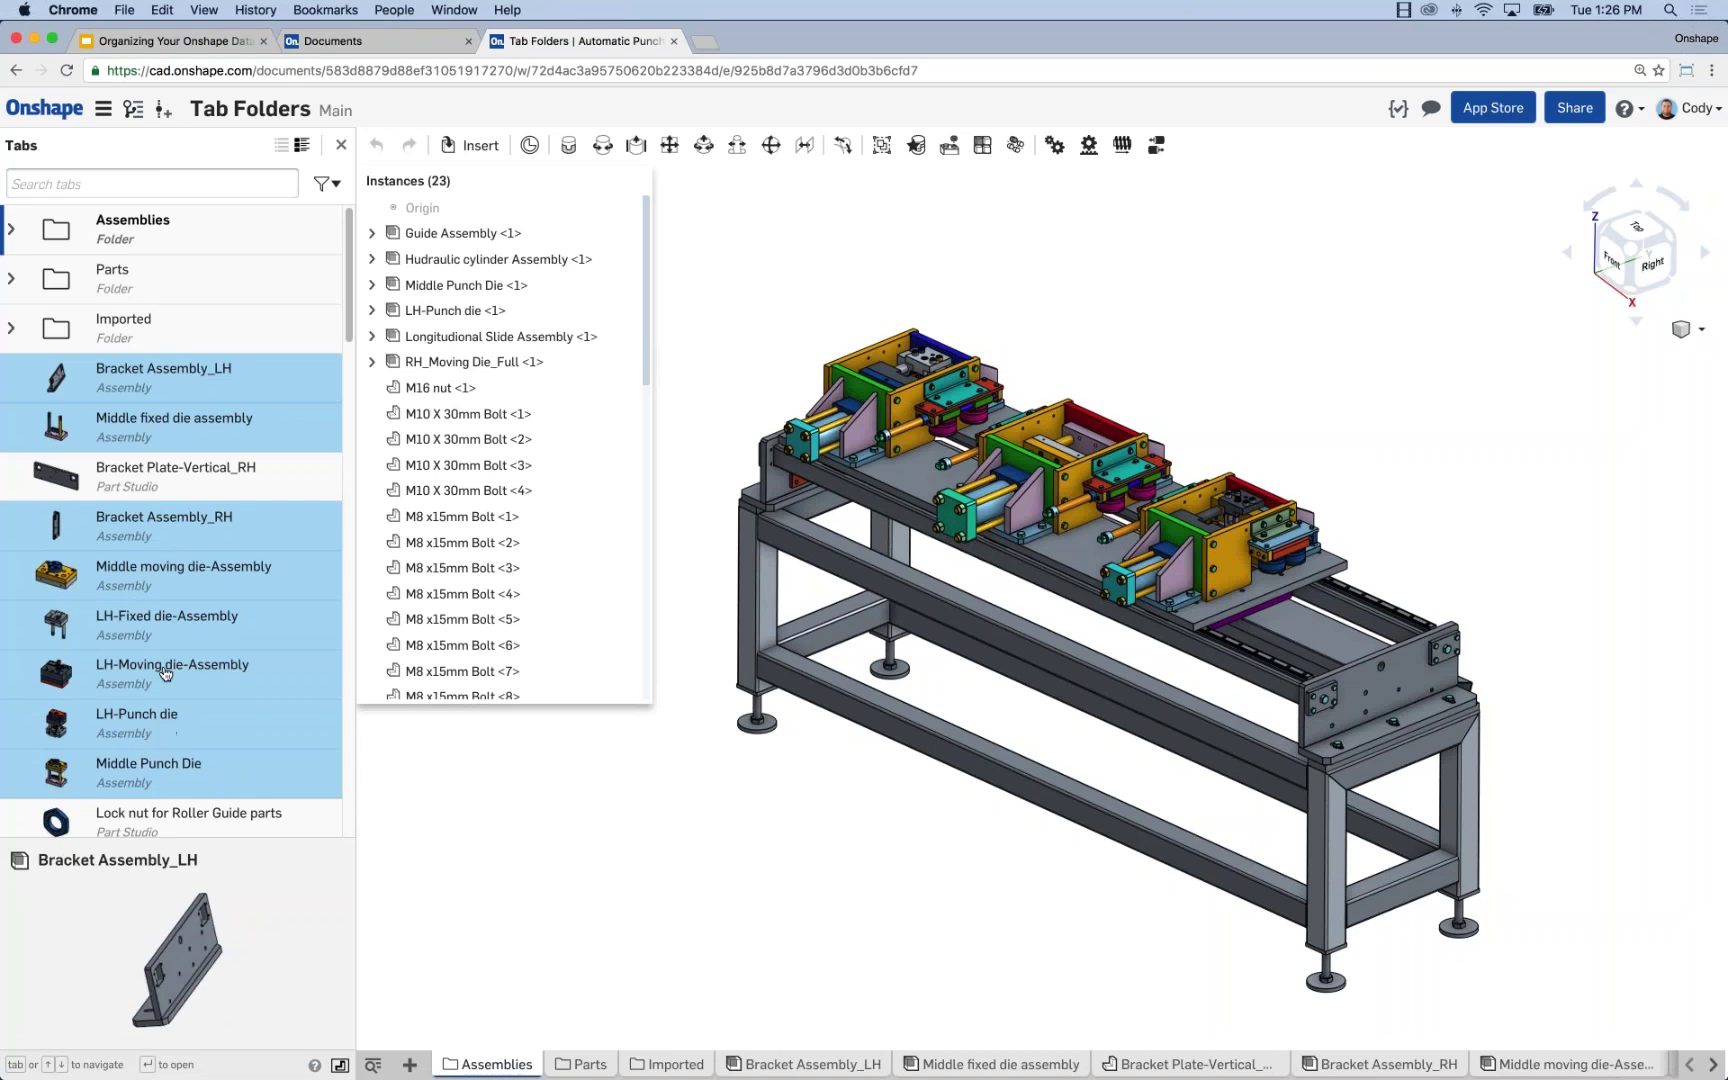
left_click_drag(152, 230, 152, 230)
Move Bracket Plate-Vertical_RH, Lock nut for Roller Guide parts, Plunger parts (RH), Dovetail Guideway Base, M6 x15 Bolt and M10 X 30mm Bolt into the Parts folder
left_click(148, 386)
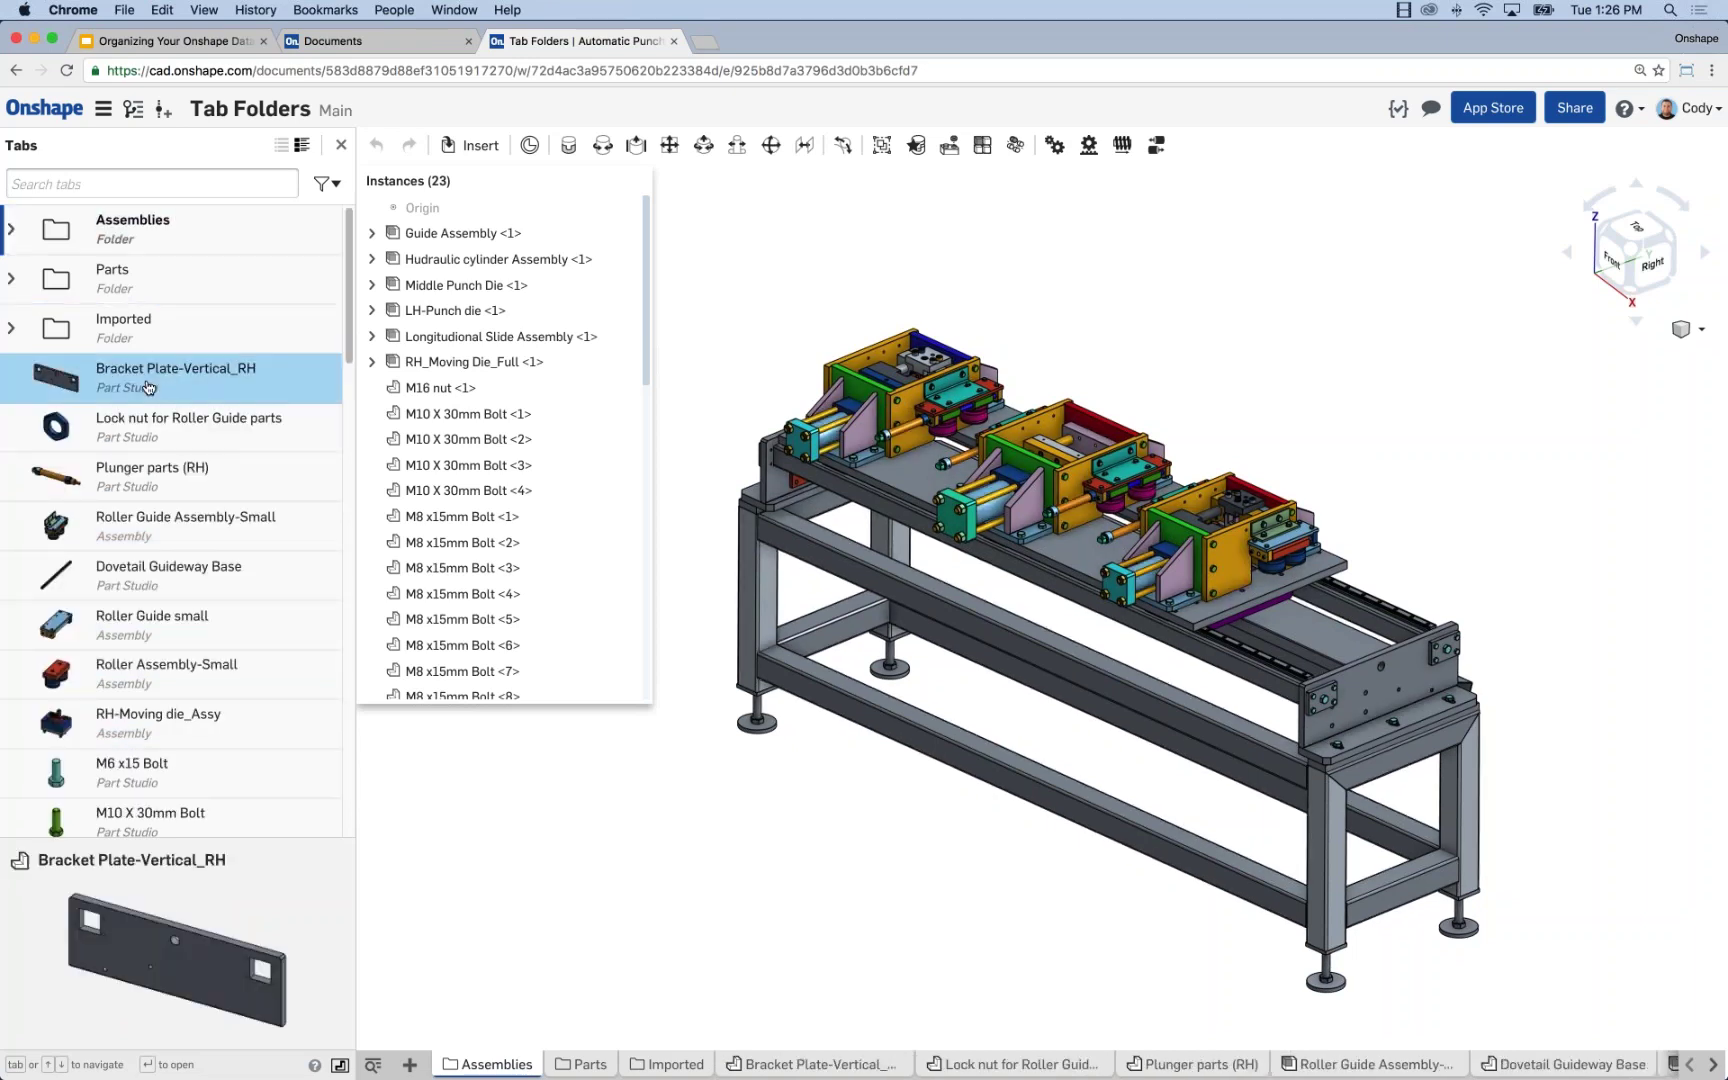
left_click(166, 449, "super")
left_click(163, 492, "super")
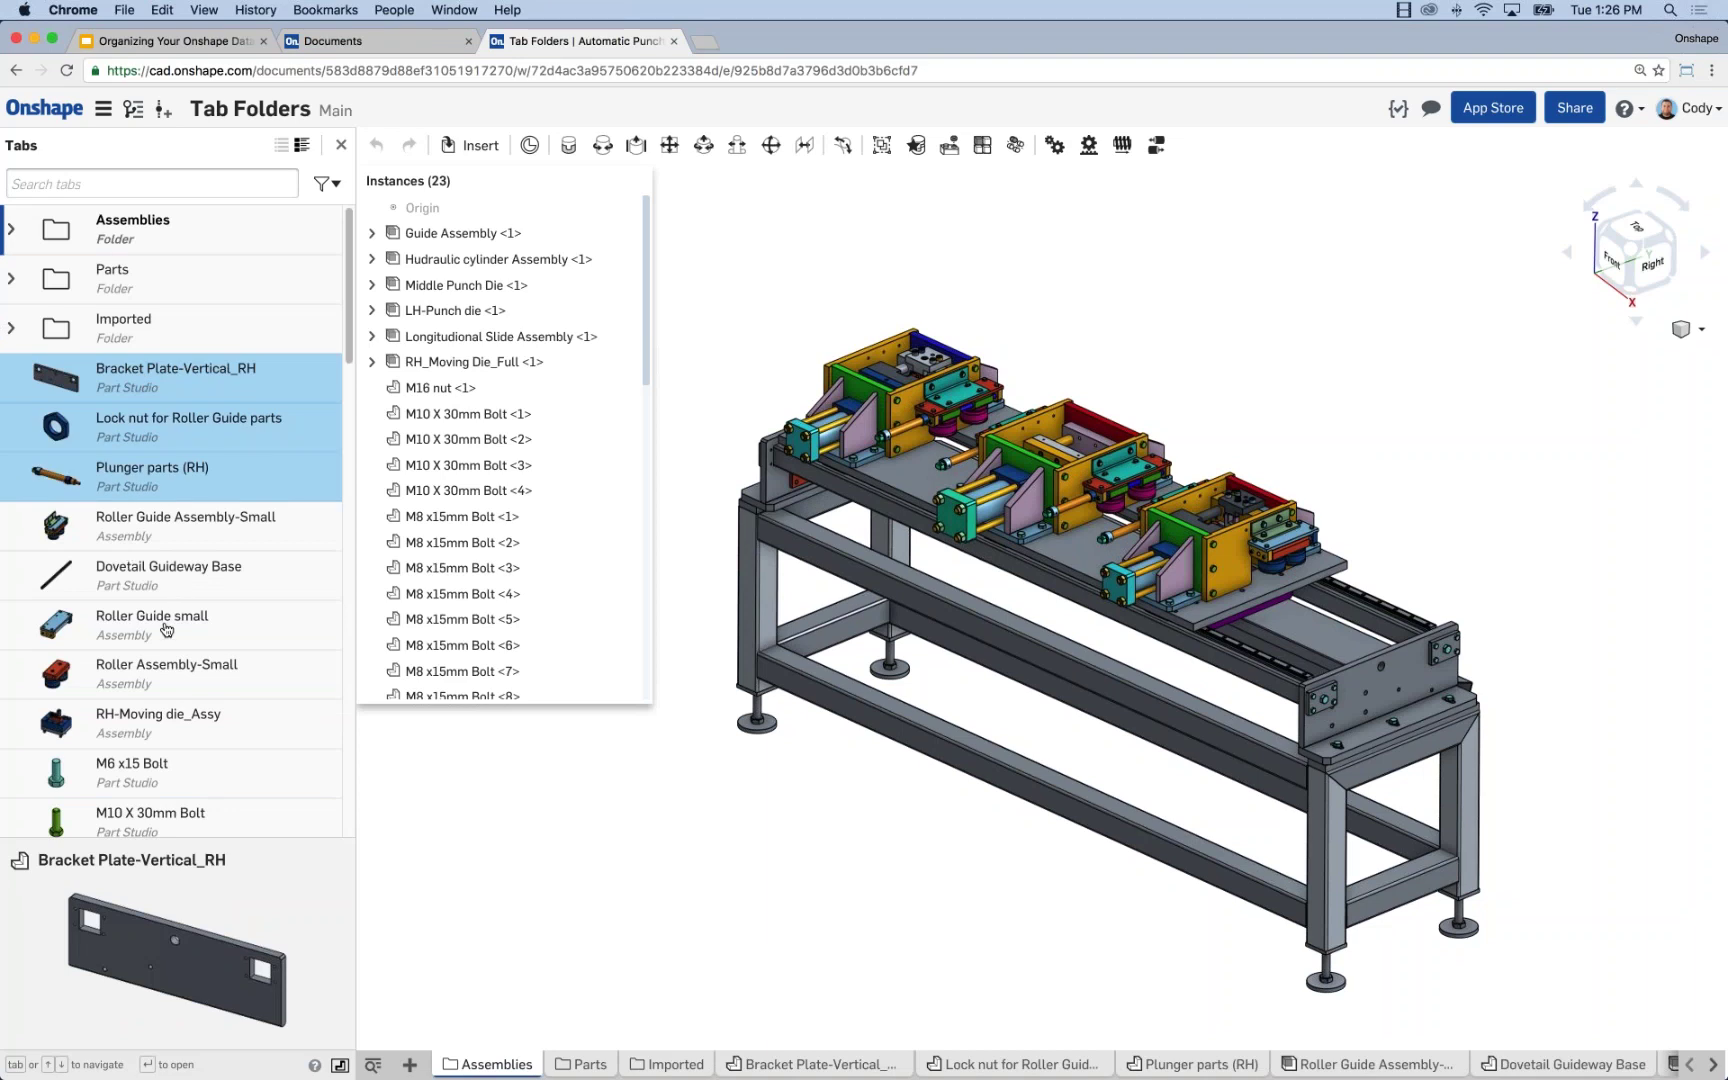
left_click(176, 589, "super")
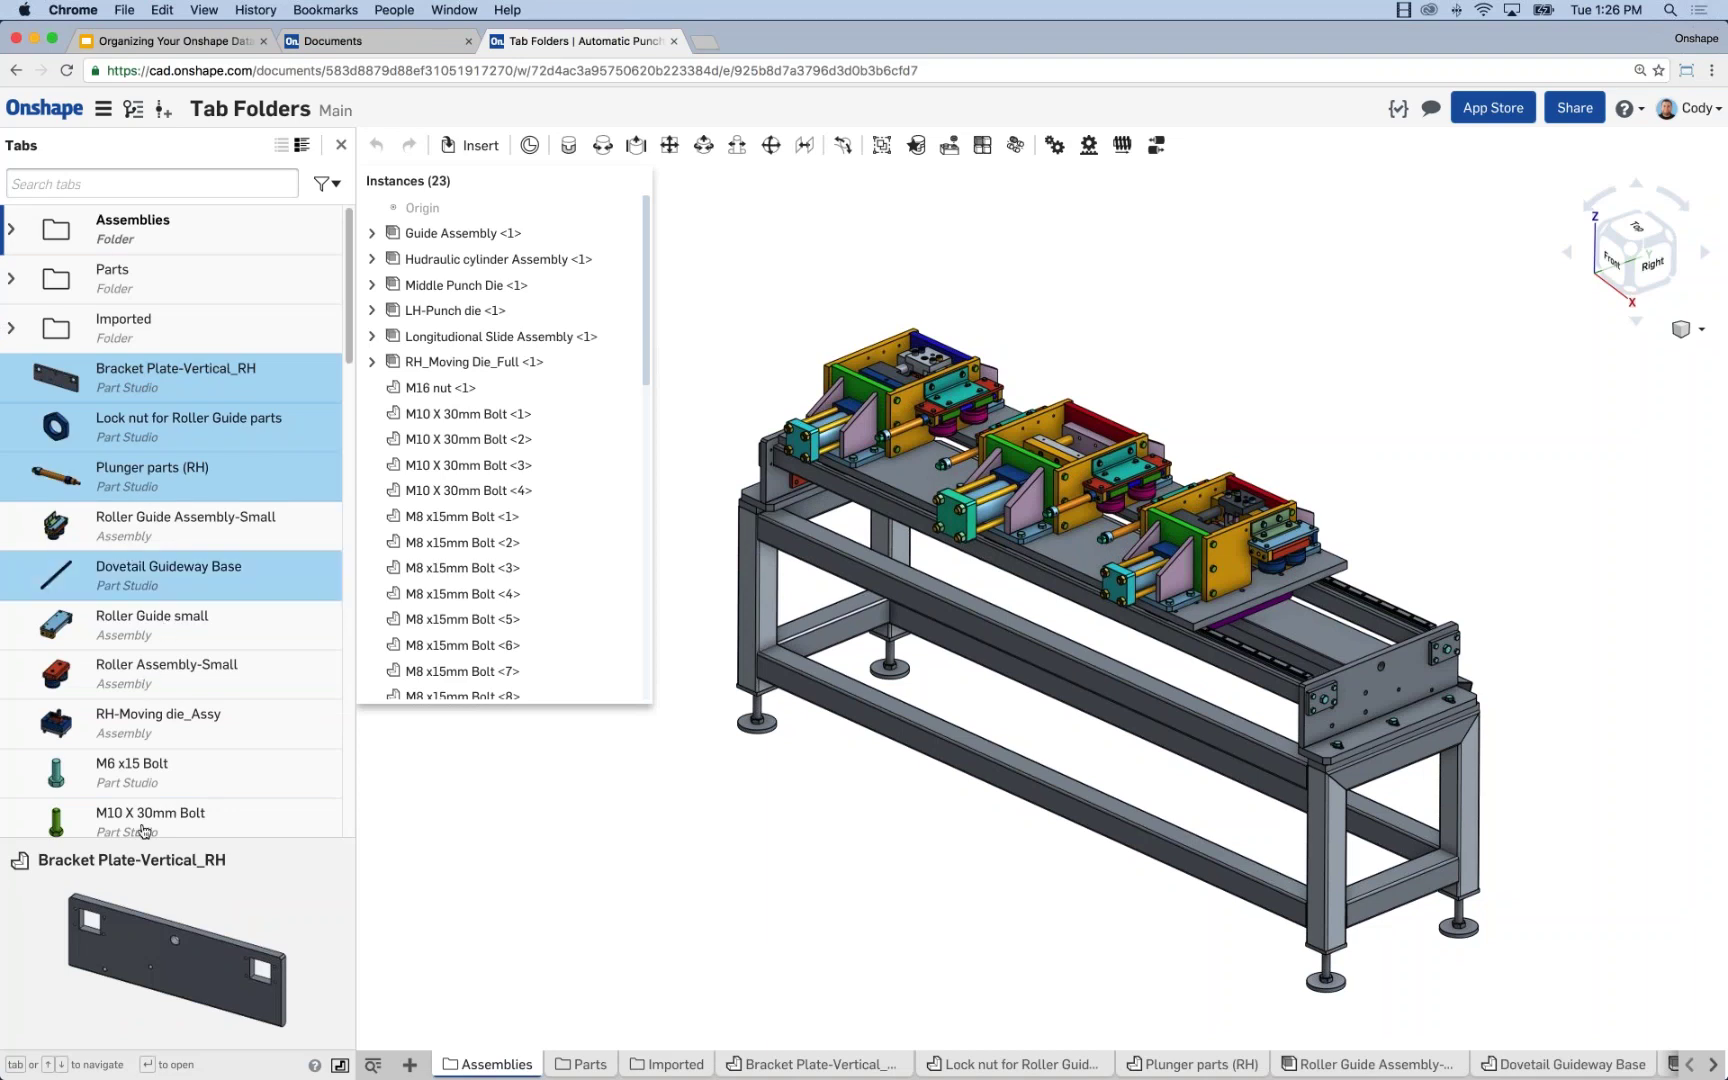
left_click(168, 777, "super")
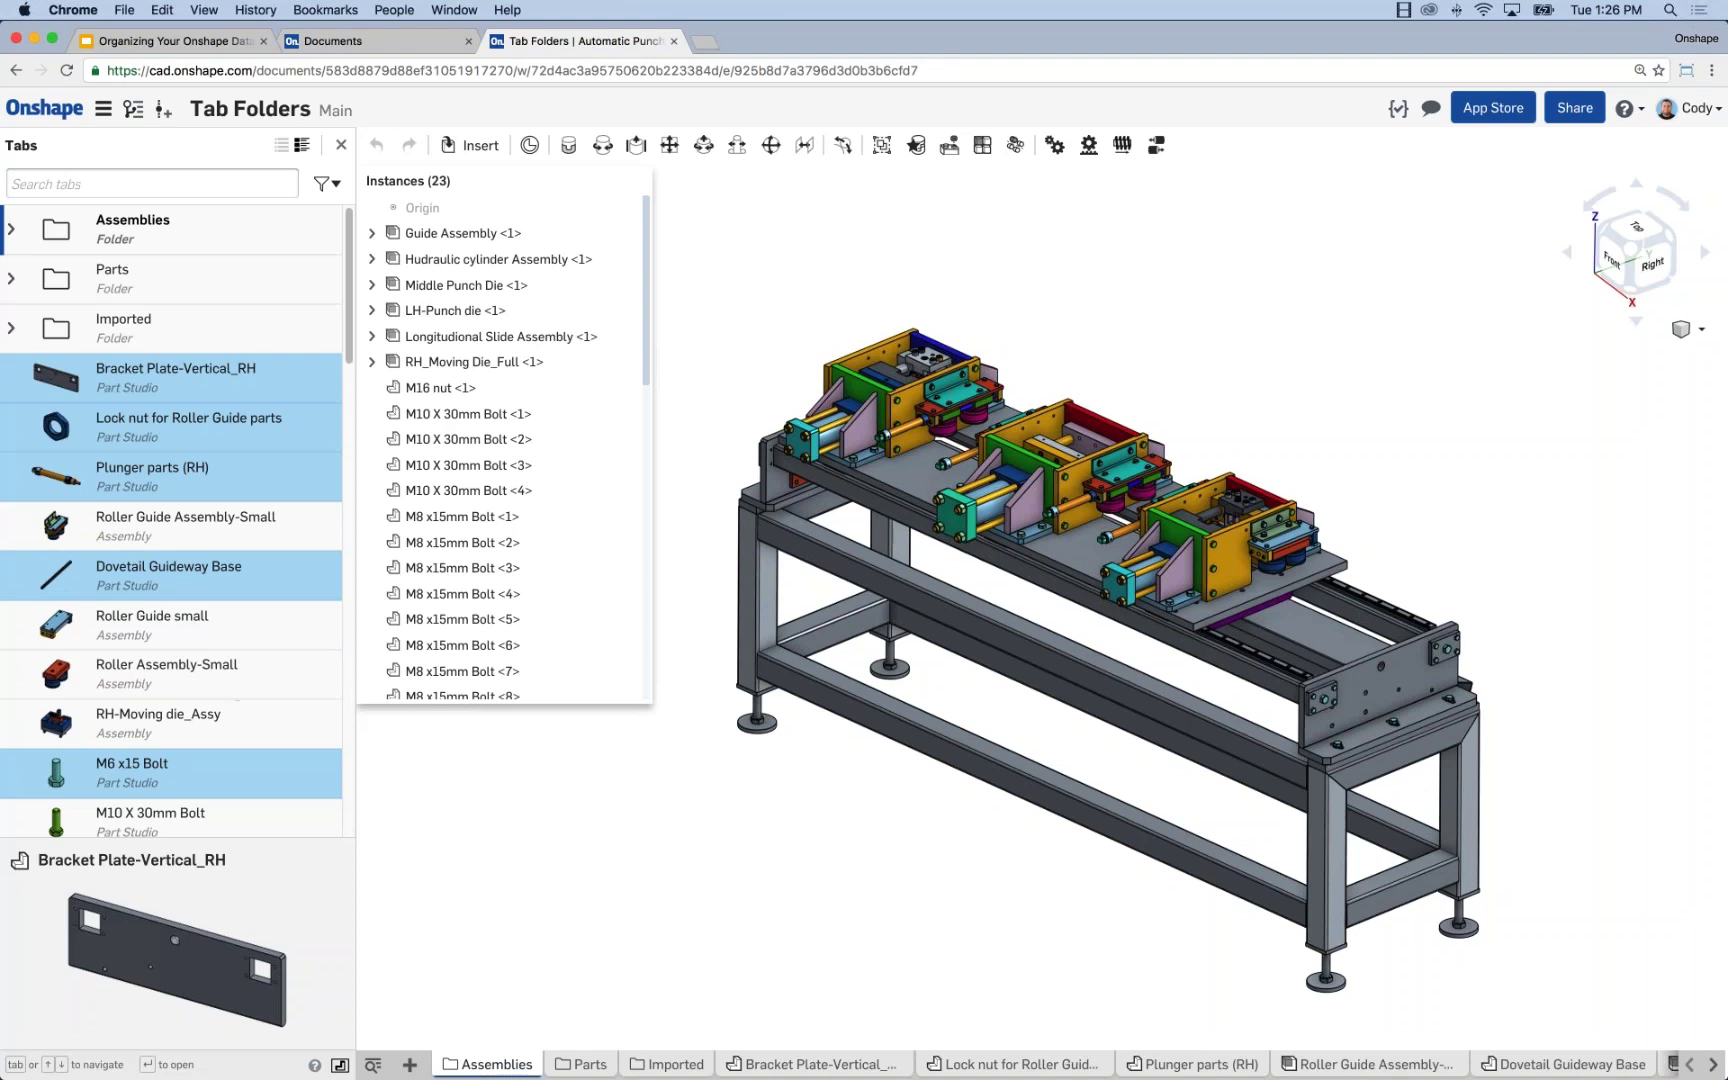
left_click(150, 818, "super")
scroll(253, 606, "down", 2)
scroll(253, 606, "down", 3)
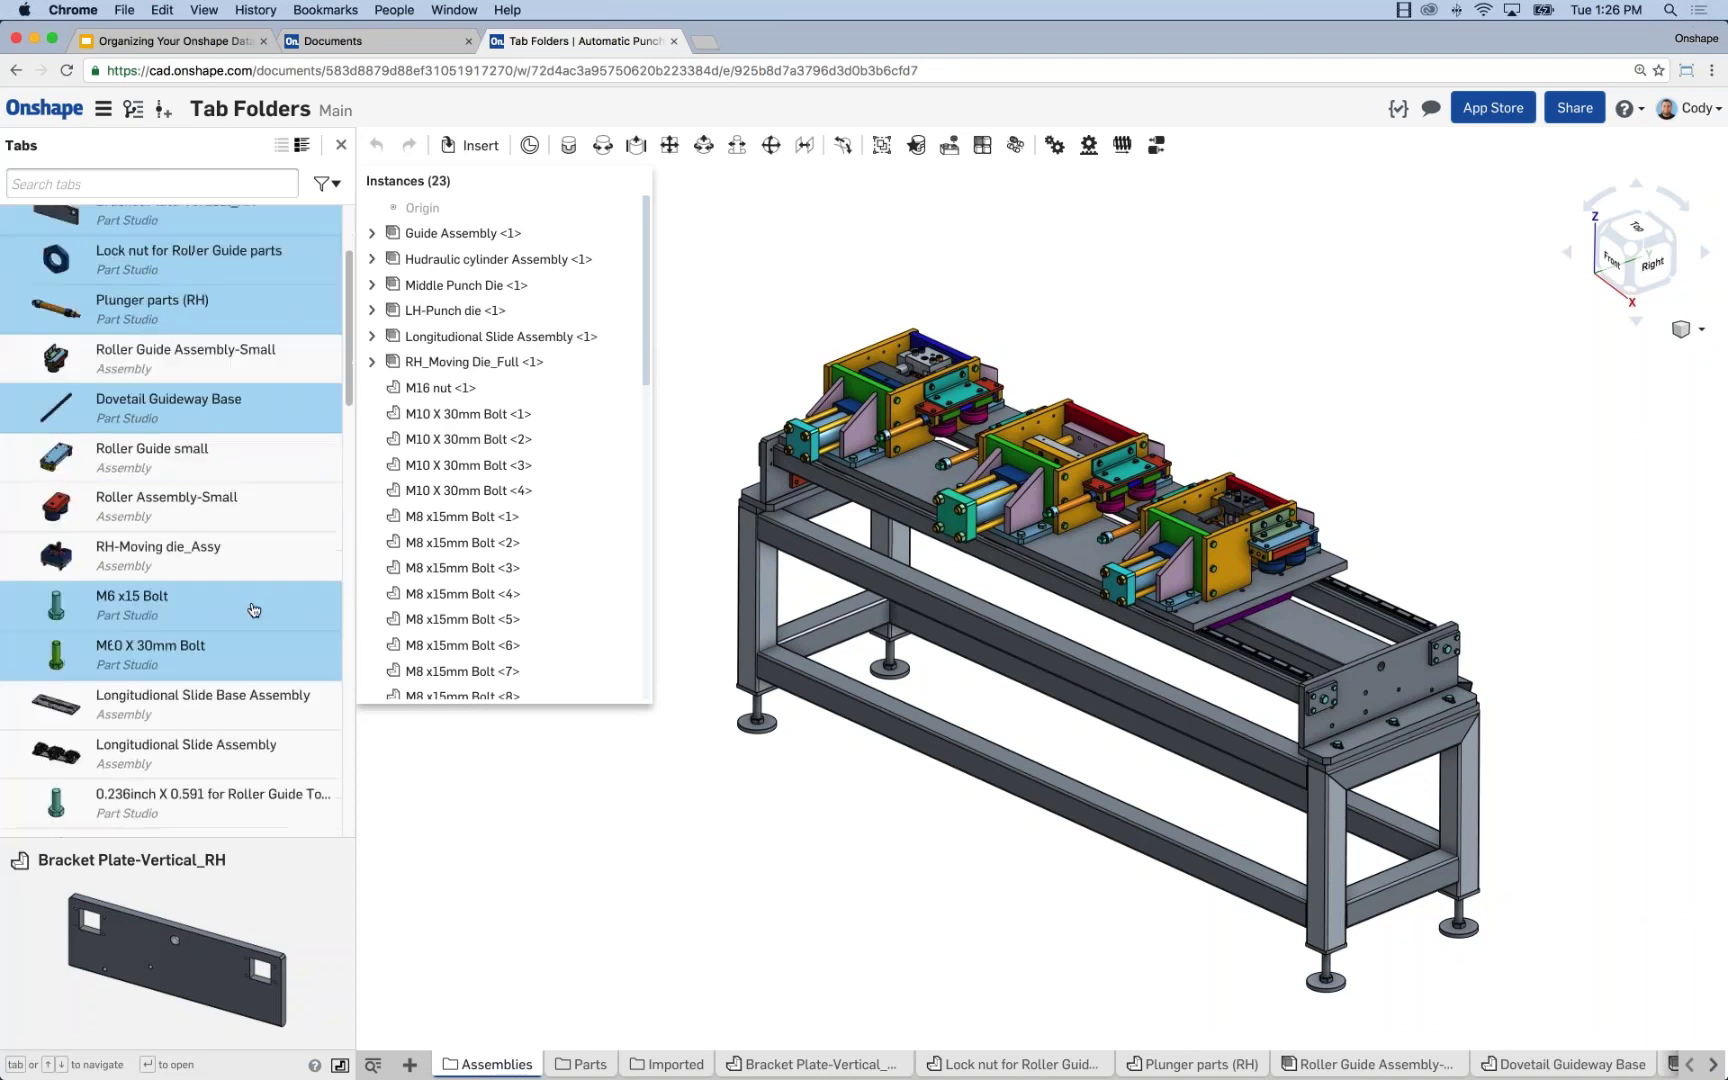
scroll(200, 500, "up", 5)
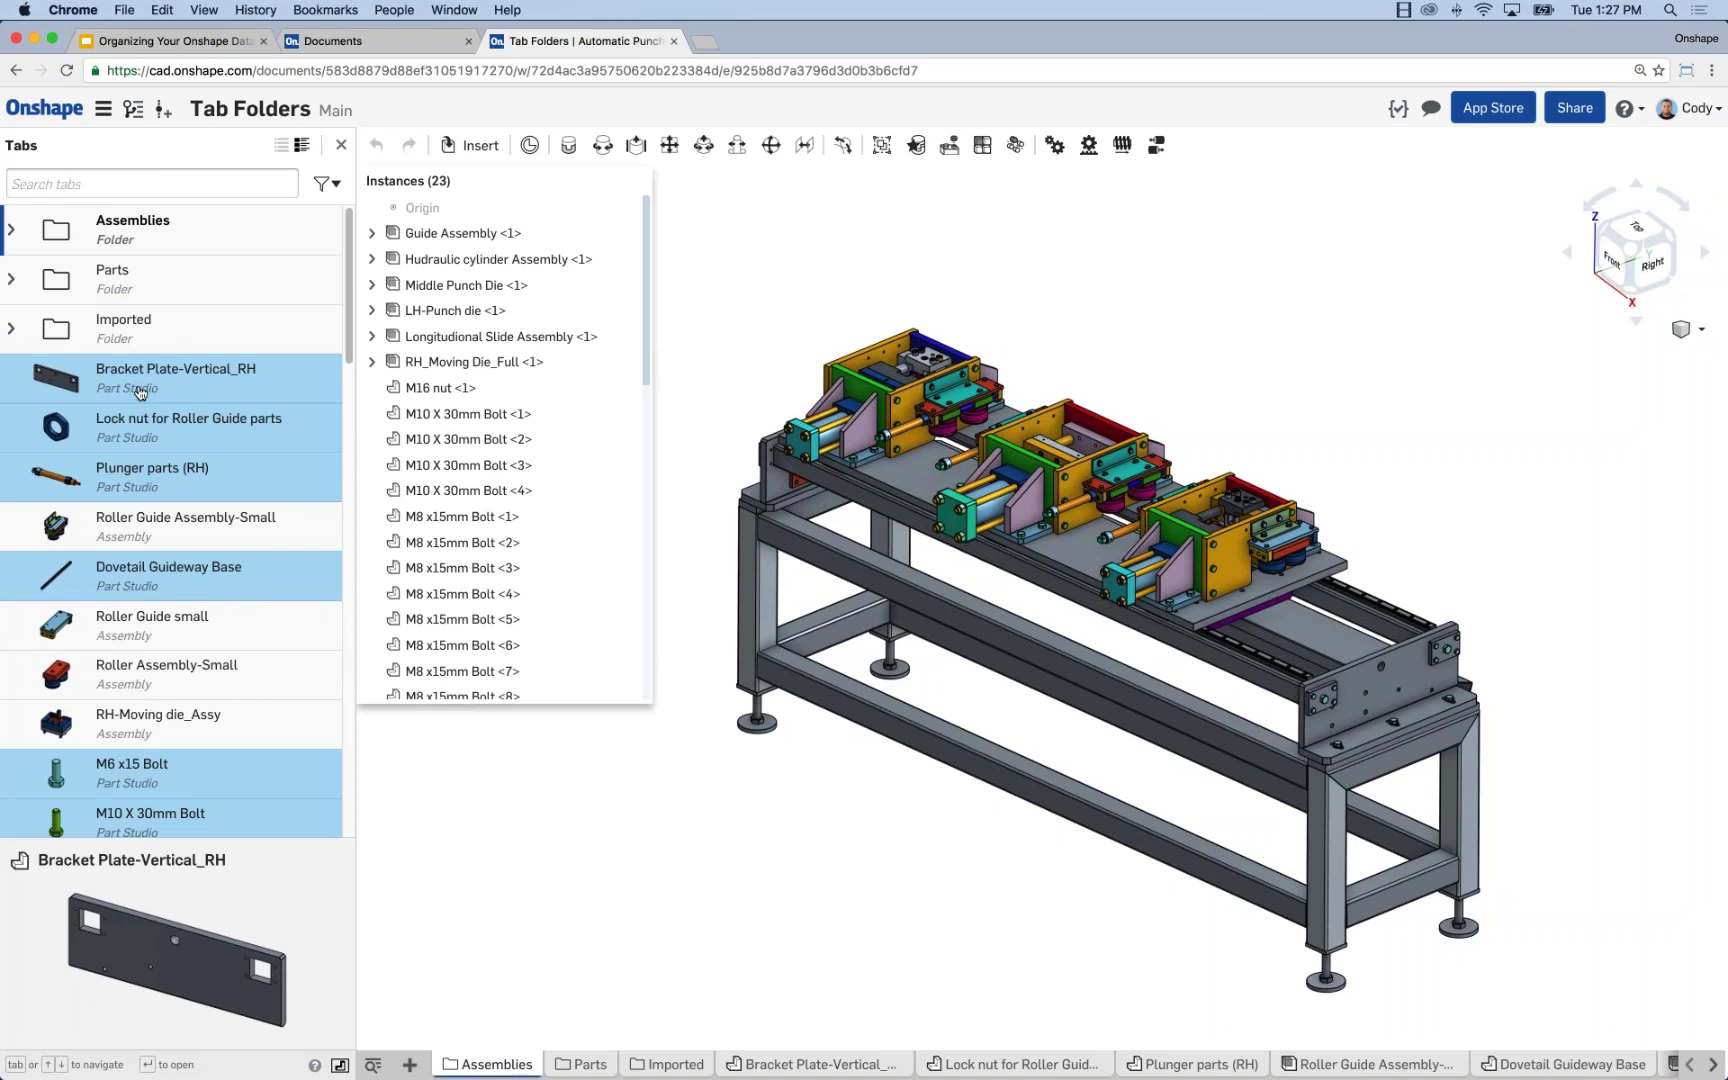
left_click_drag(140, 390, 118, 279)
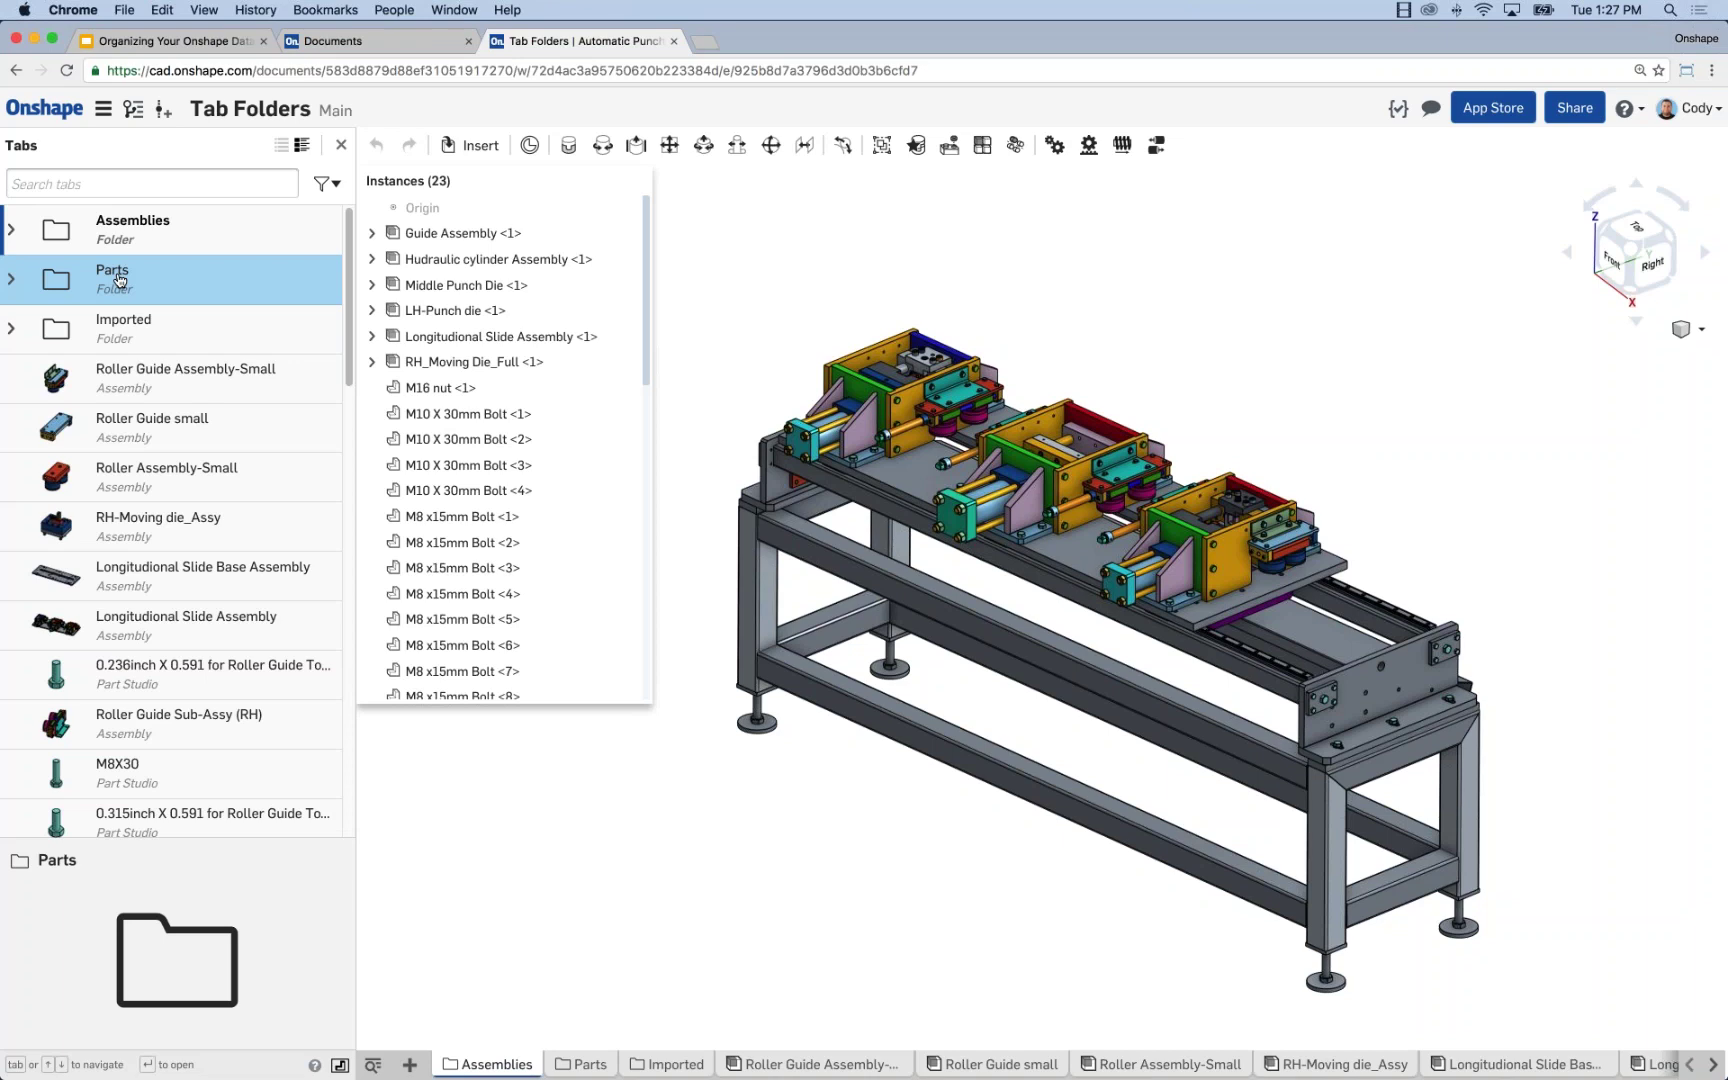
left_click(173, 377)
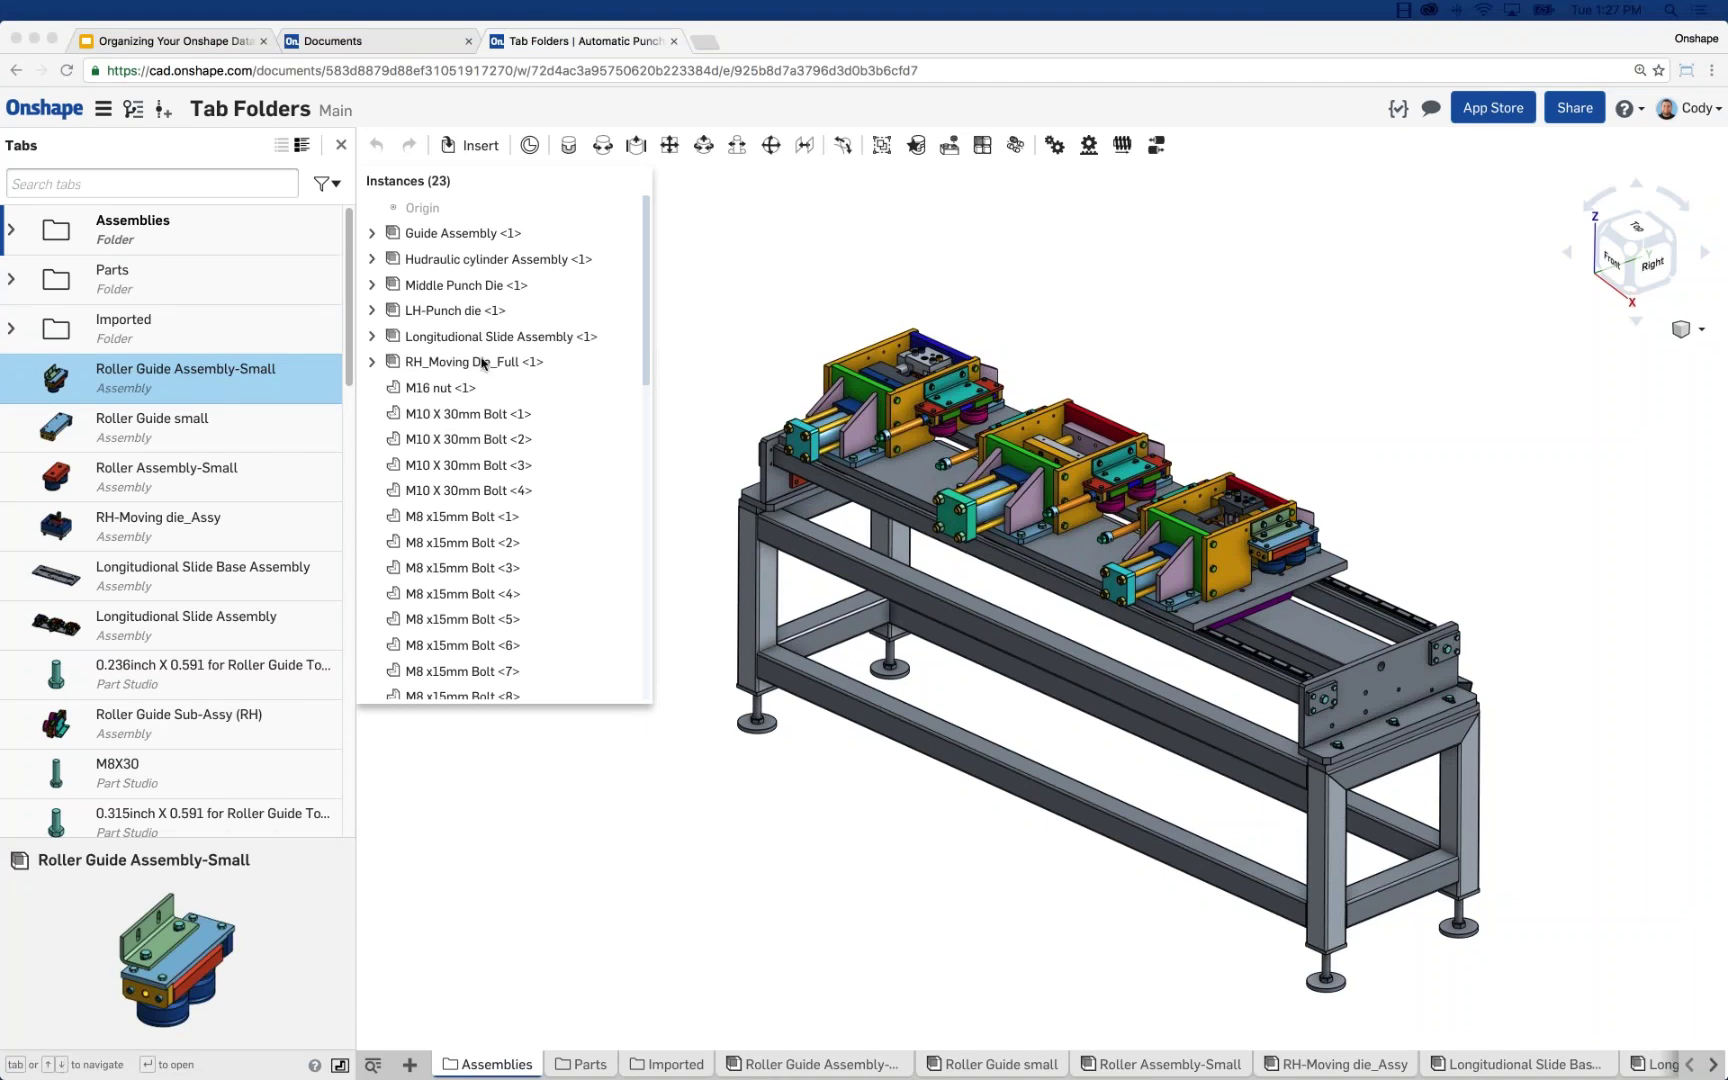
right_click(184, 320)
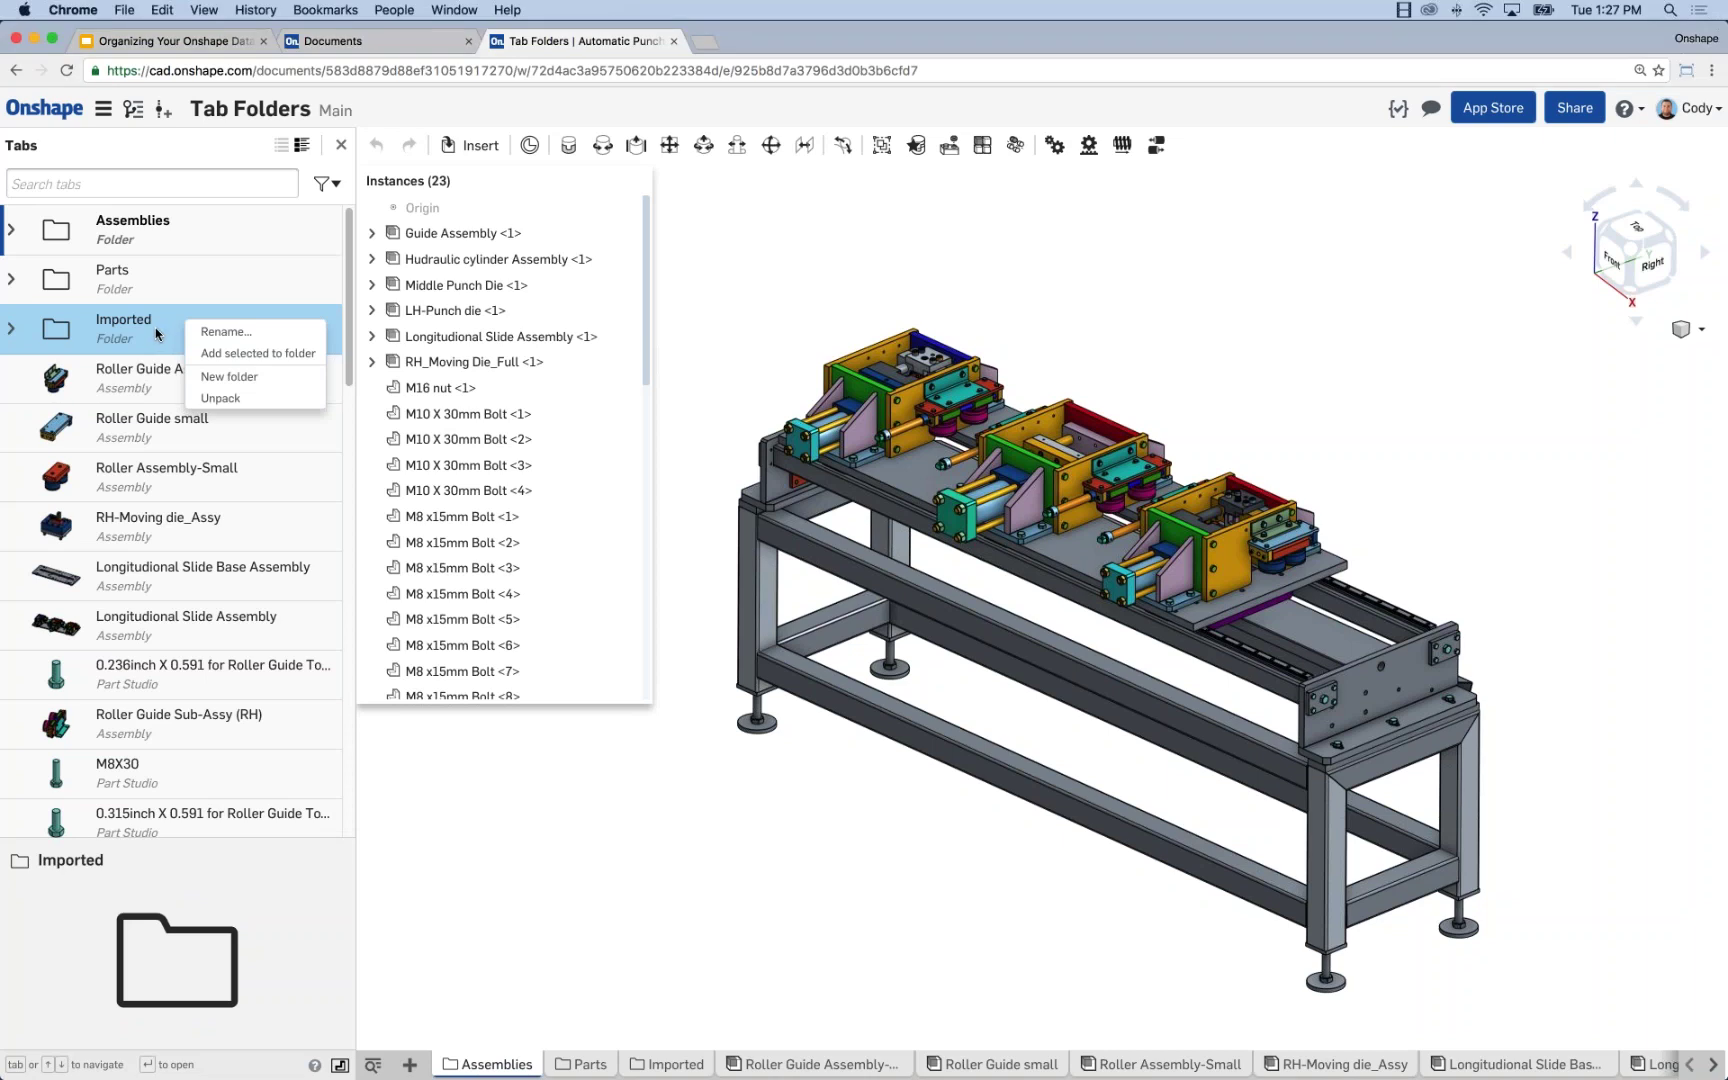
left_click(351, 246)
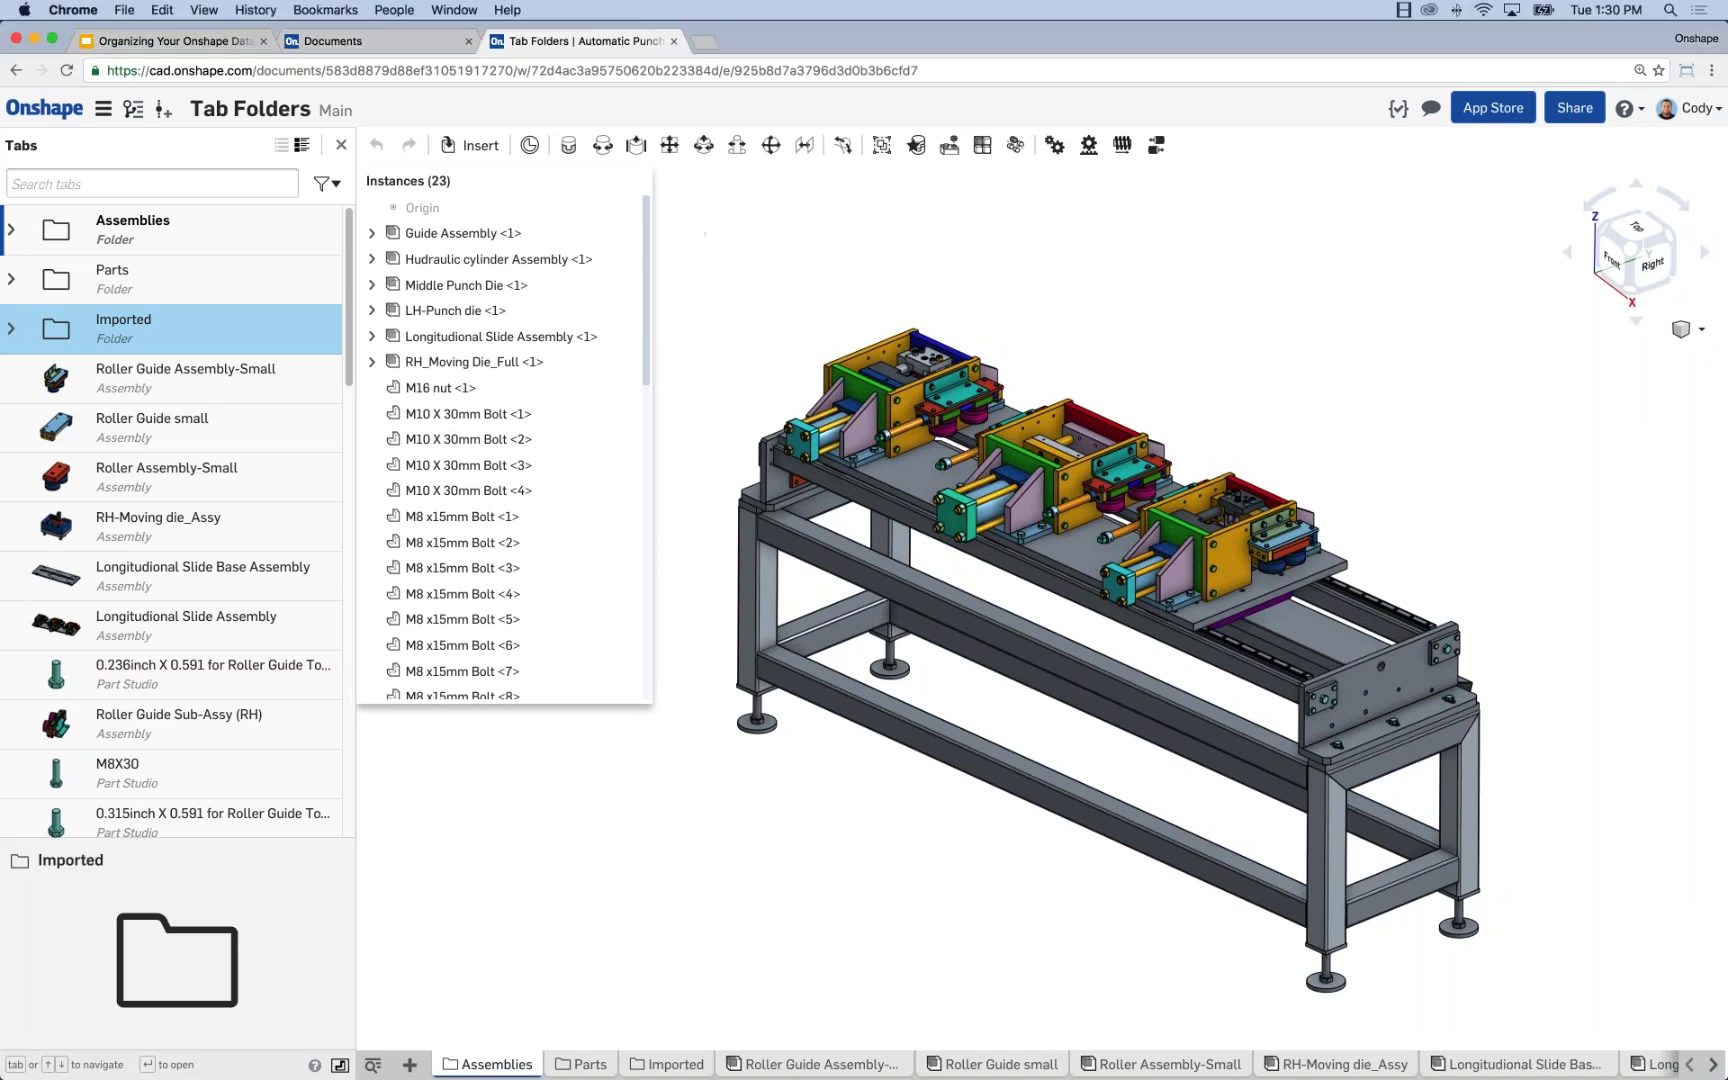
left_click(95, 184)
Move the six consecutive assemblies from Roller Guide Assembly-Small through Longitudional Slide Assembly together into the Assemblies folder
left_click(166, 389)
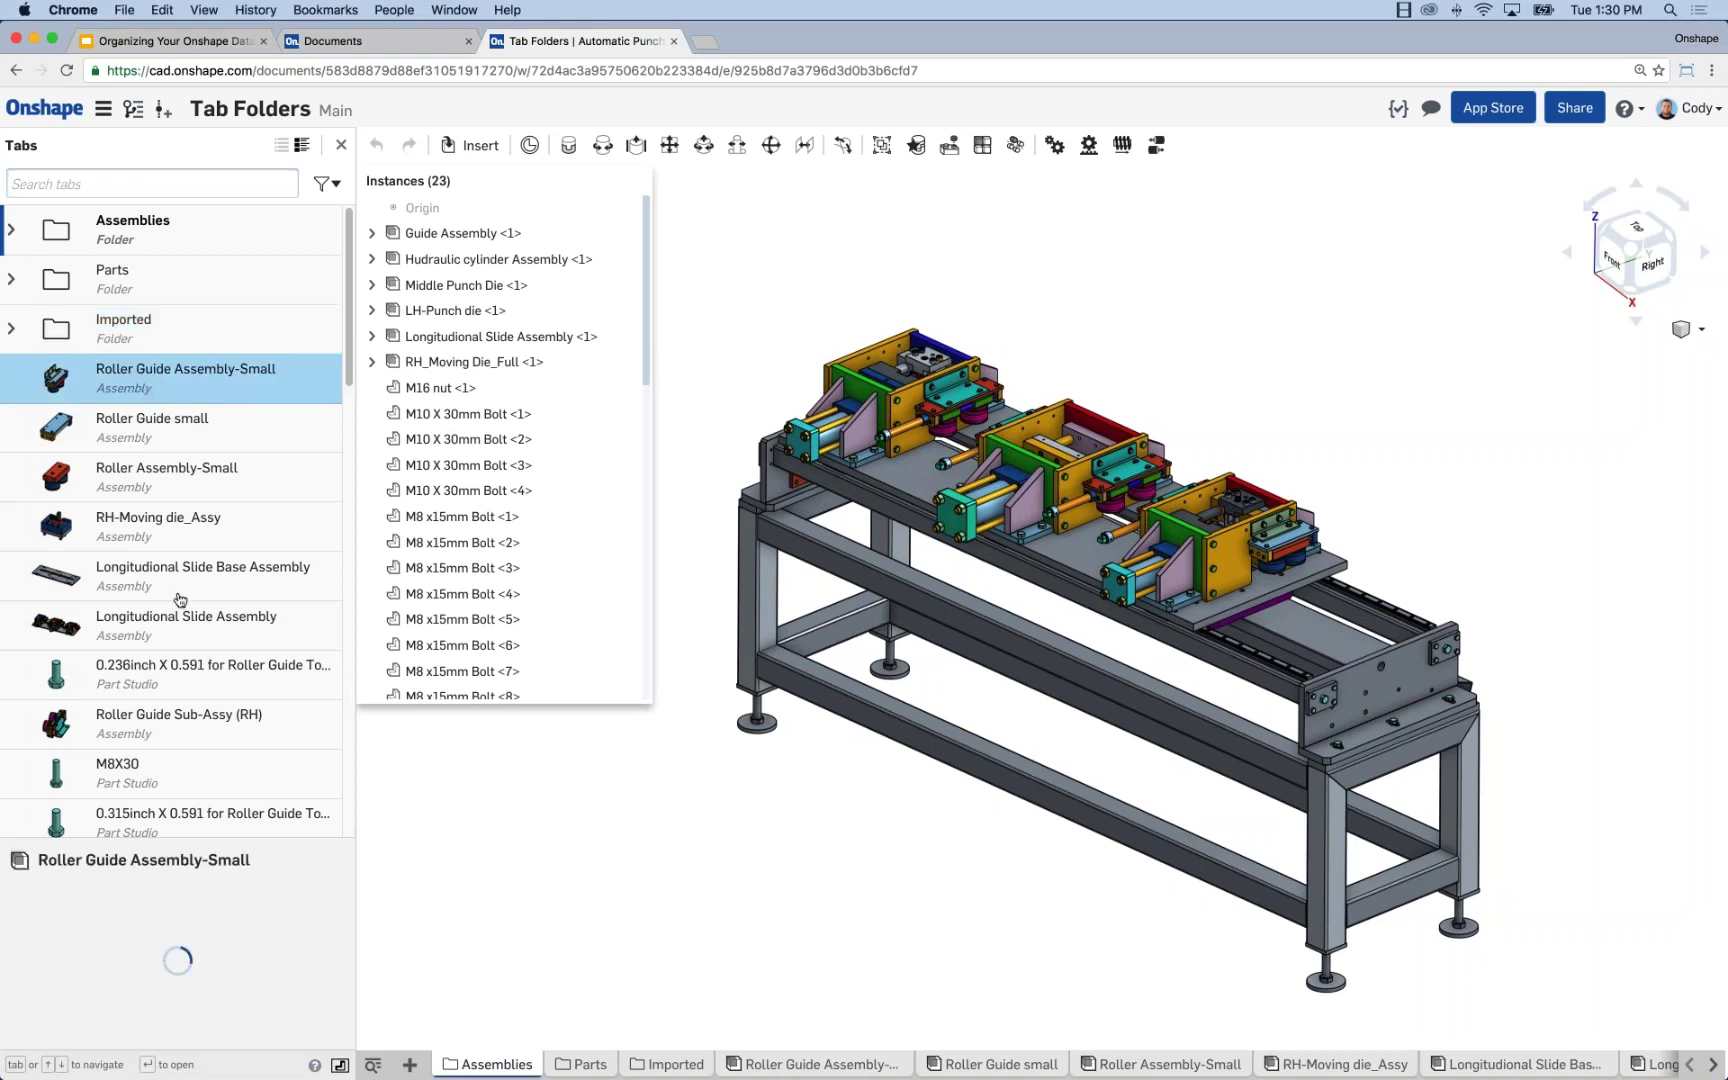
left_click(186, 625, "shift")
left_click_drag(193, 467, 148, 228)
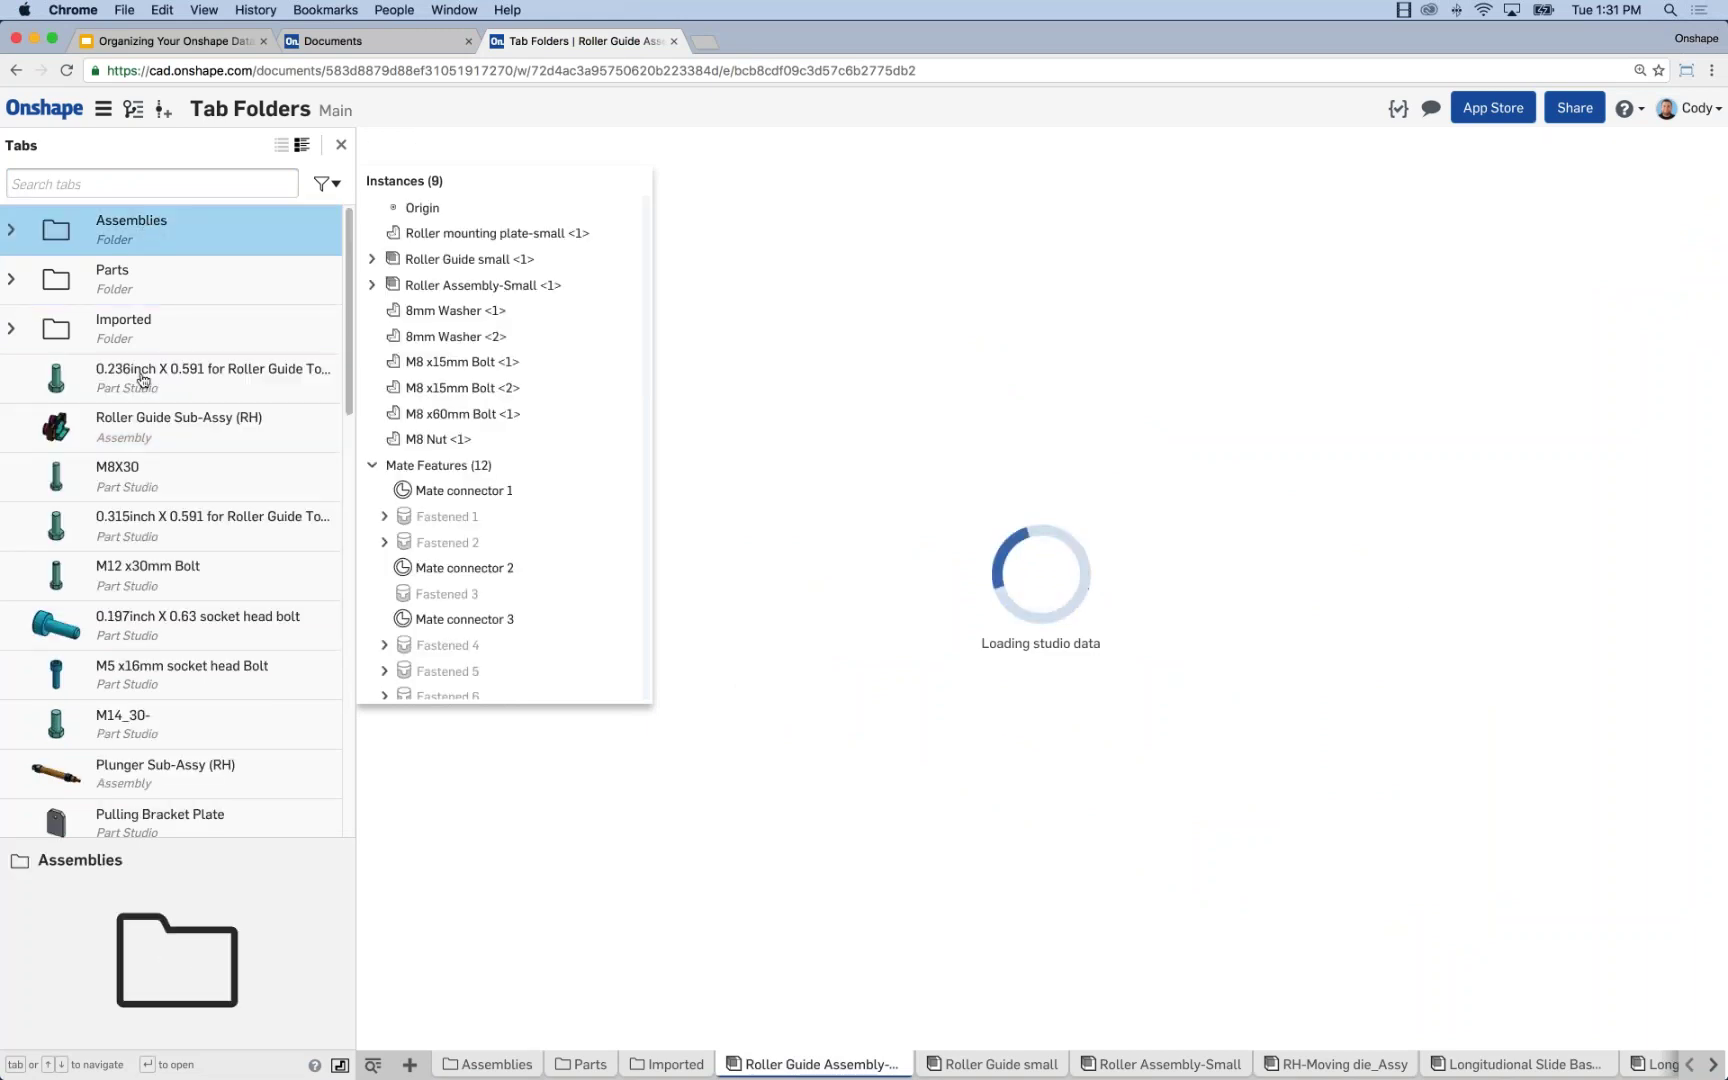
Move the seven bolt part studios from the 0.236inch X 0.591 bolt through M14_30- together into the Parts folder, leaving out Roller Guide Sub-Assy (RH)
left_click(128, 375)
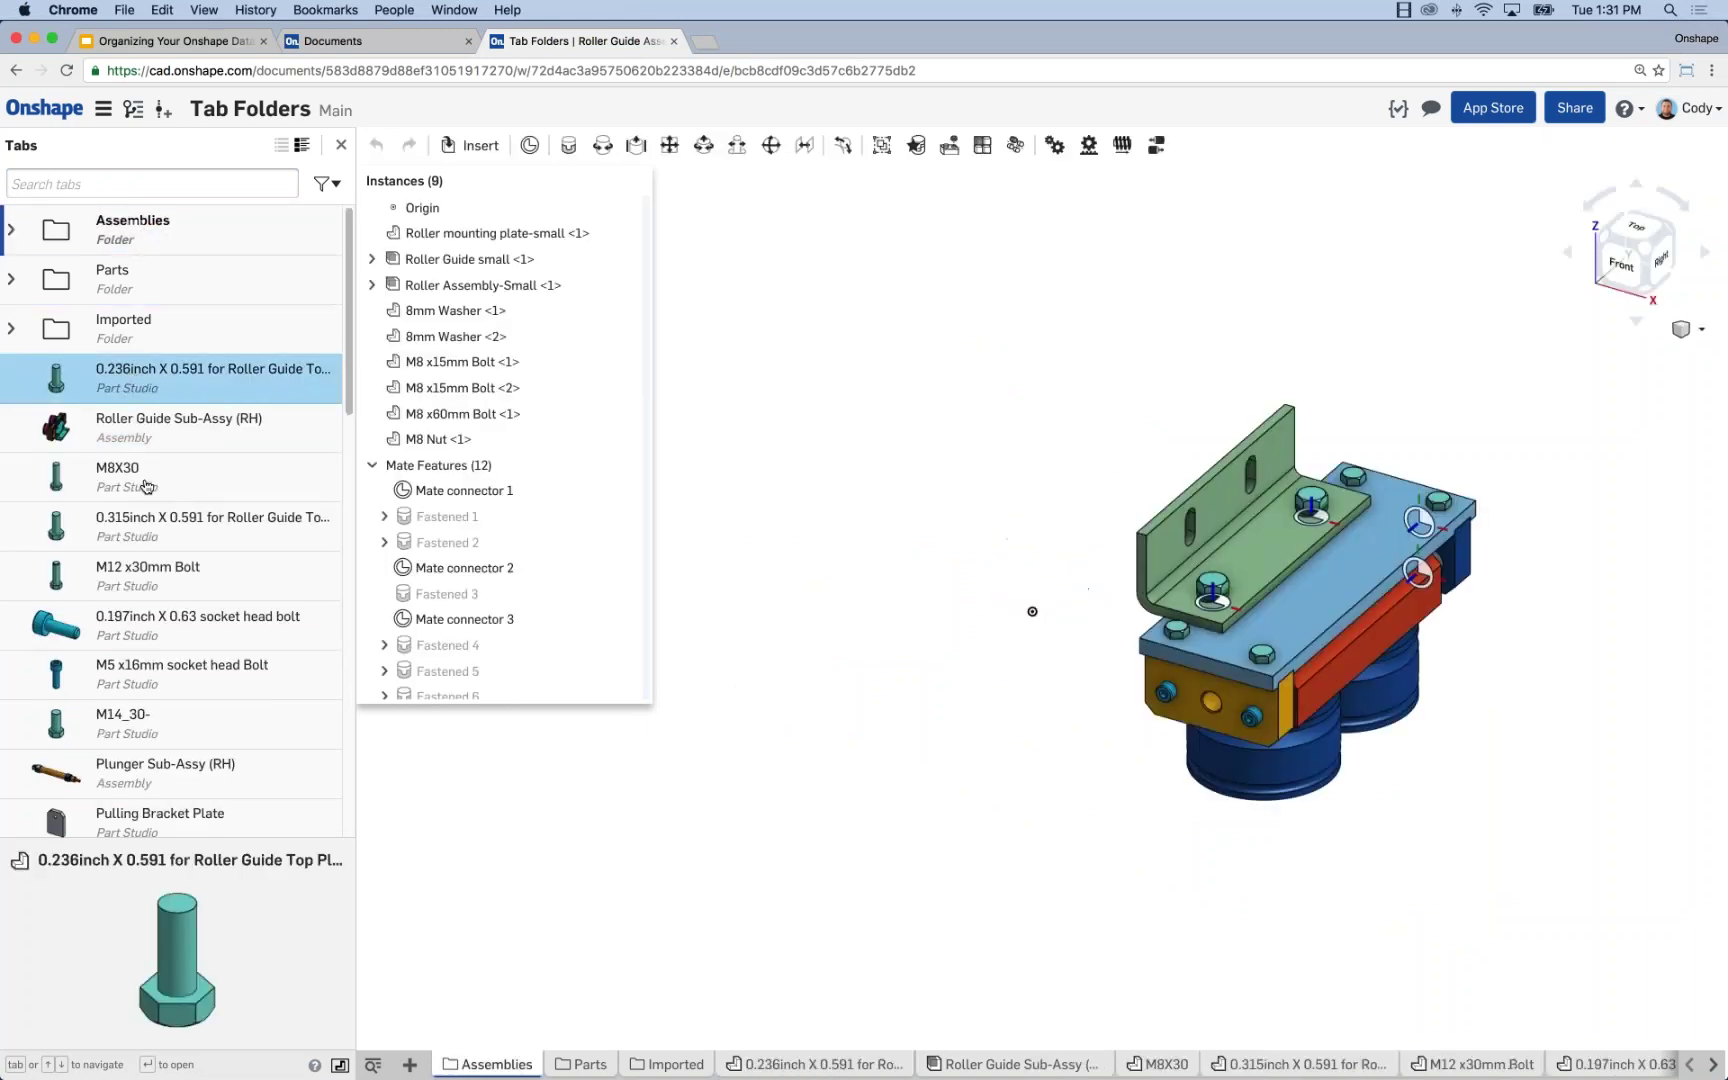
left_click(141, 483)
left_click(132, 385, "super")
left_click(140, 528, "super")
left_click(135, 578, "super")
left_click(137, 622, "super")
left_click(127, 672, "super")
left_click(127, 725, "super")
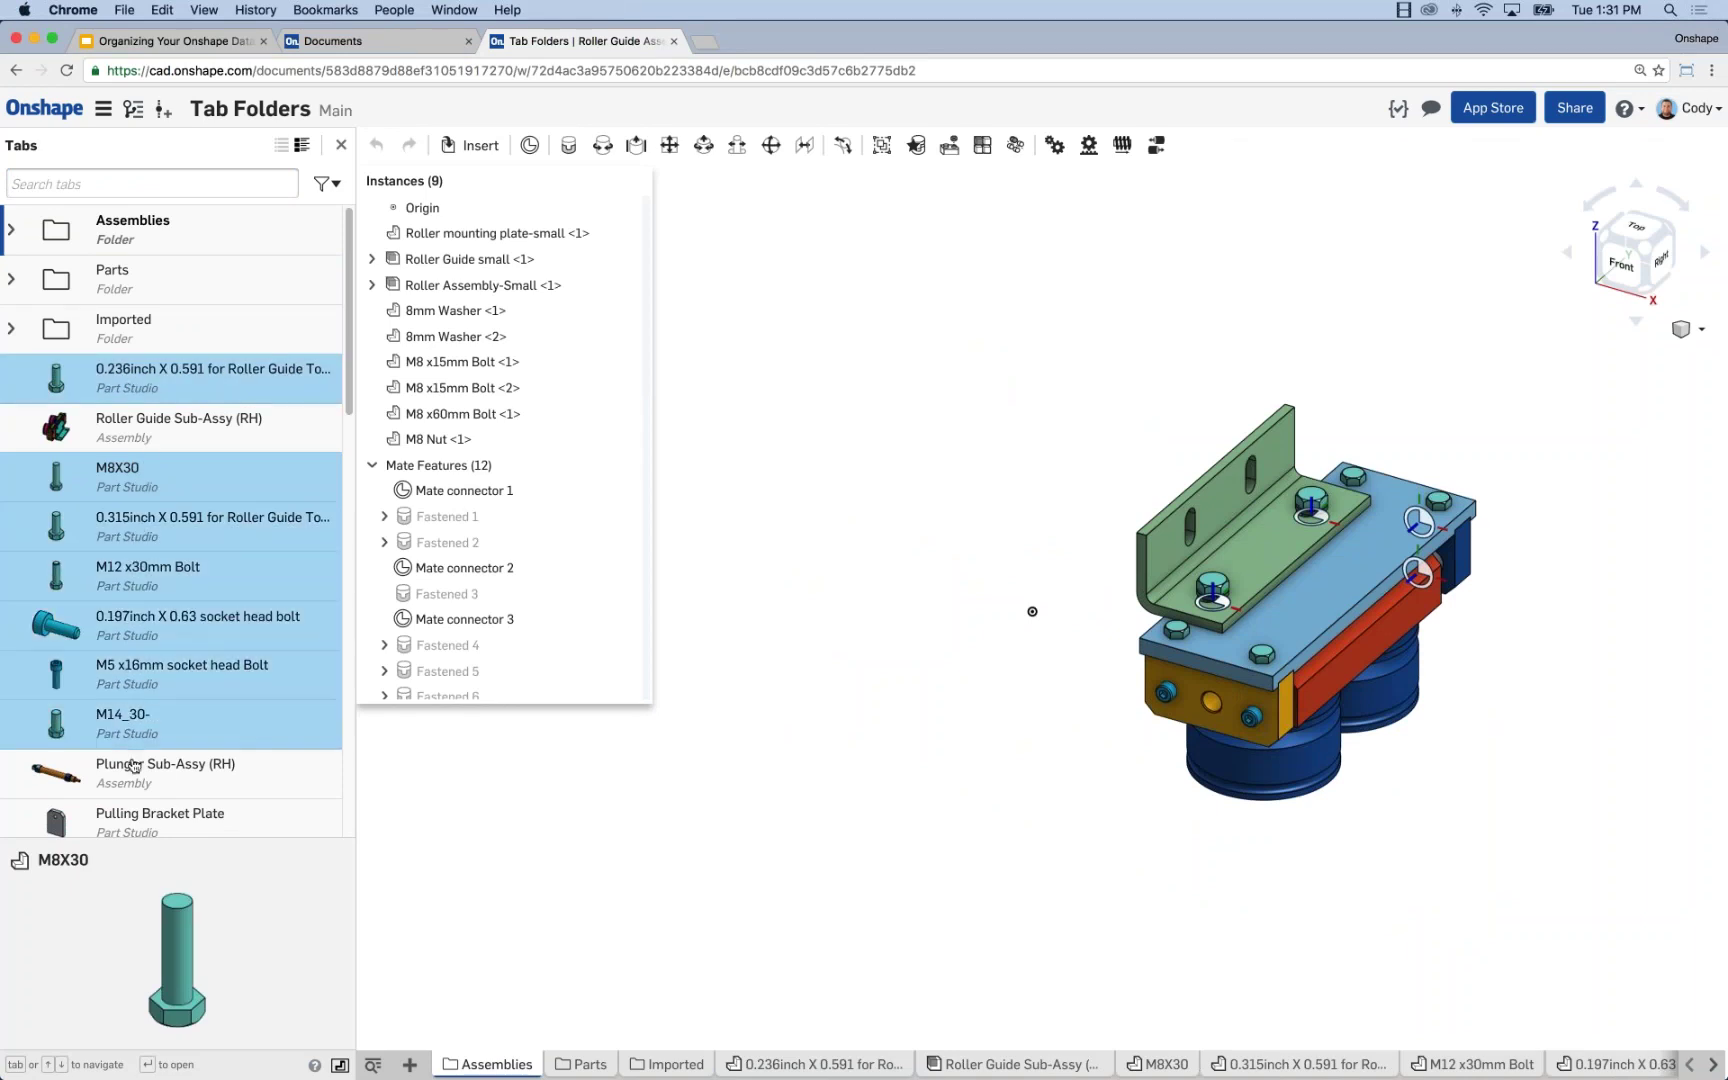
left_click_drag(153, 502, 122, 277)
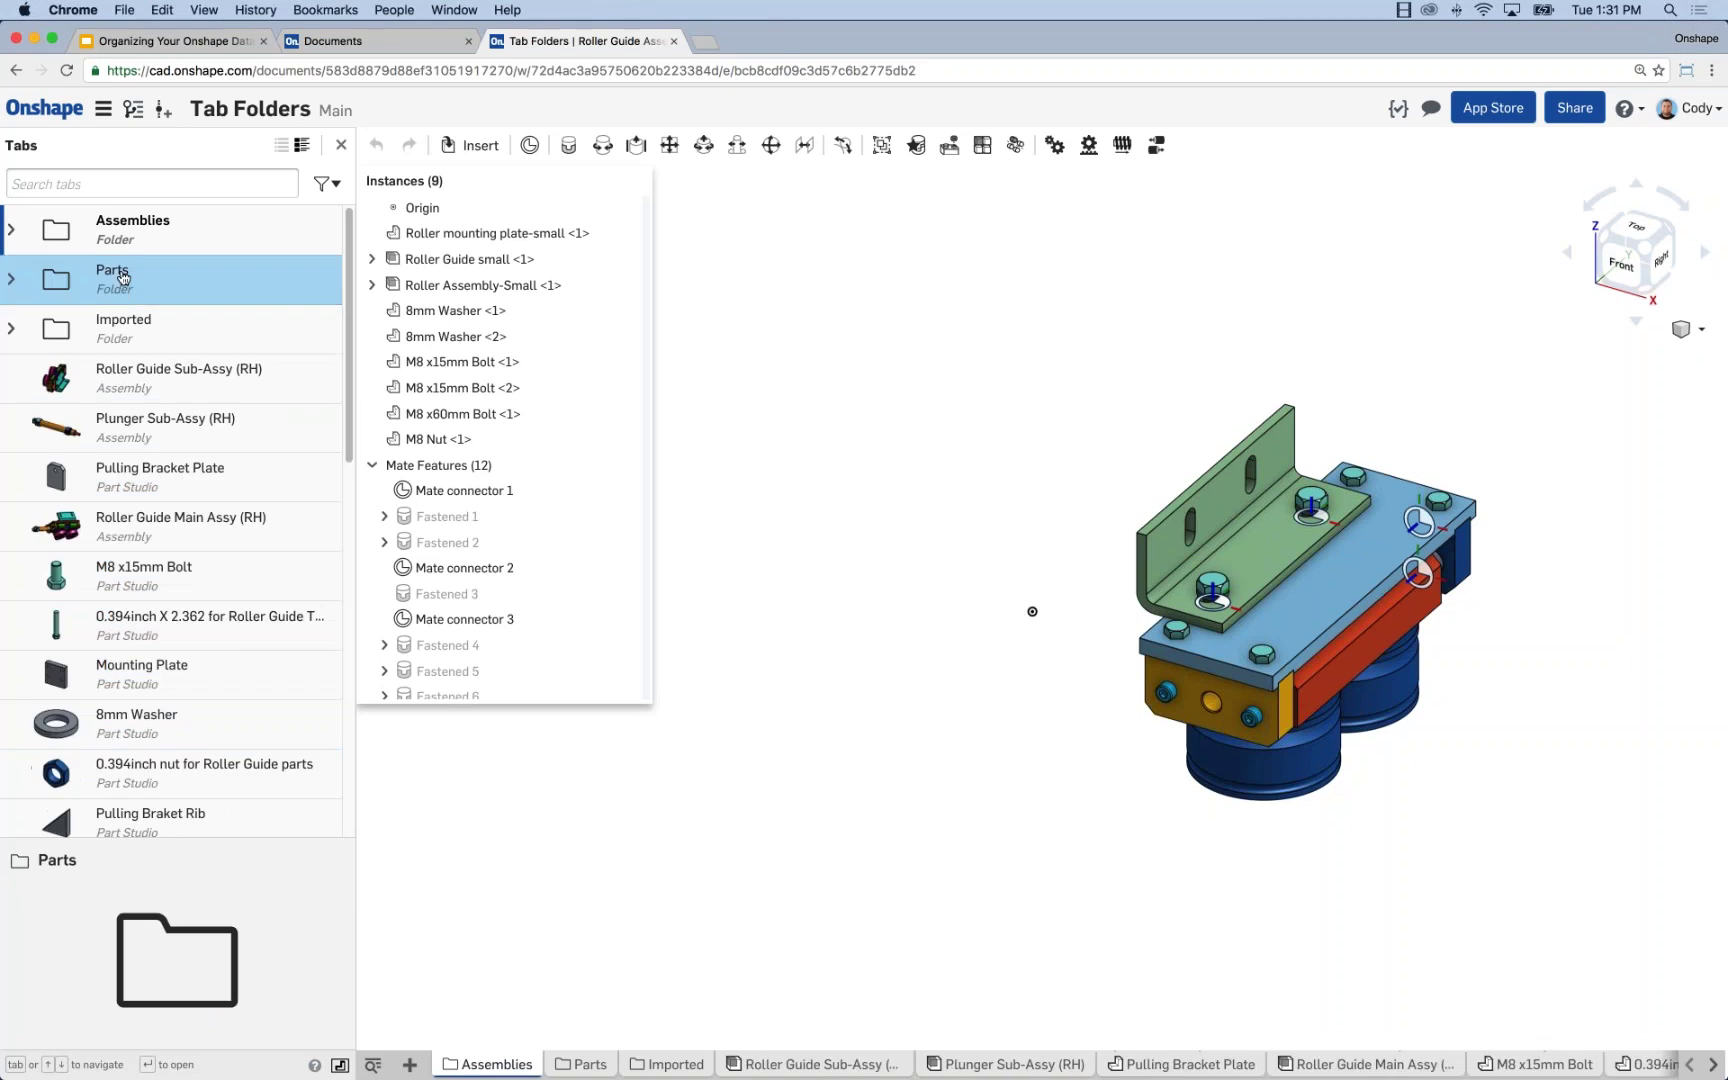
Move Roller Guide Sub-Assy (RH), Plunger Sub-Assy (RH) and Roller Guide Main Assy (RH) together into the Assemblies folder
left_click(133, 381)
left_click(120, 430, "super")
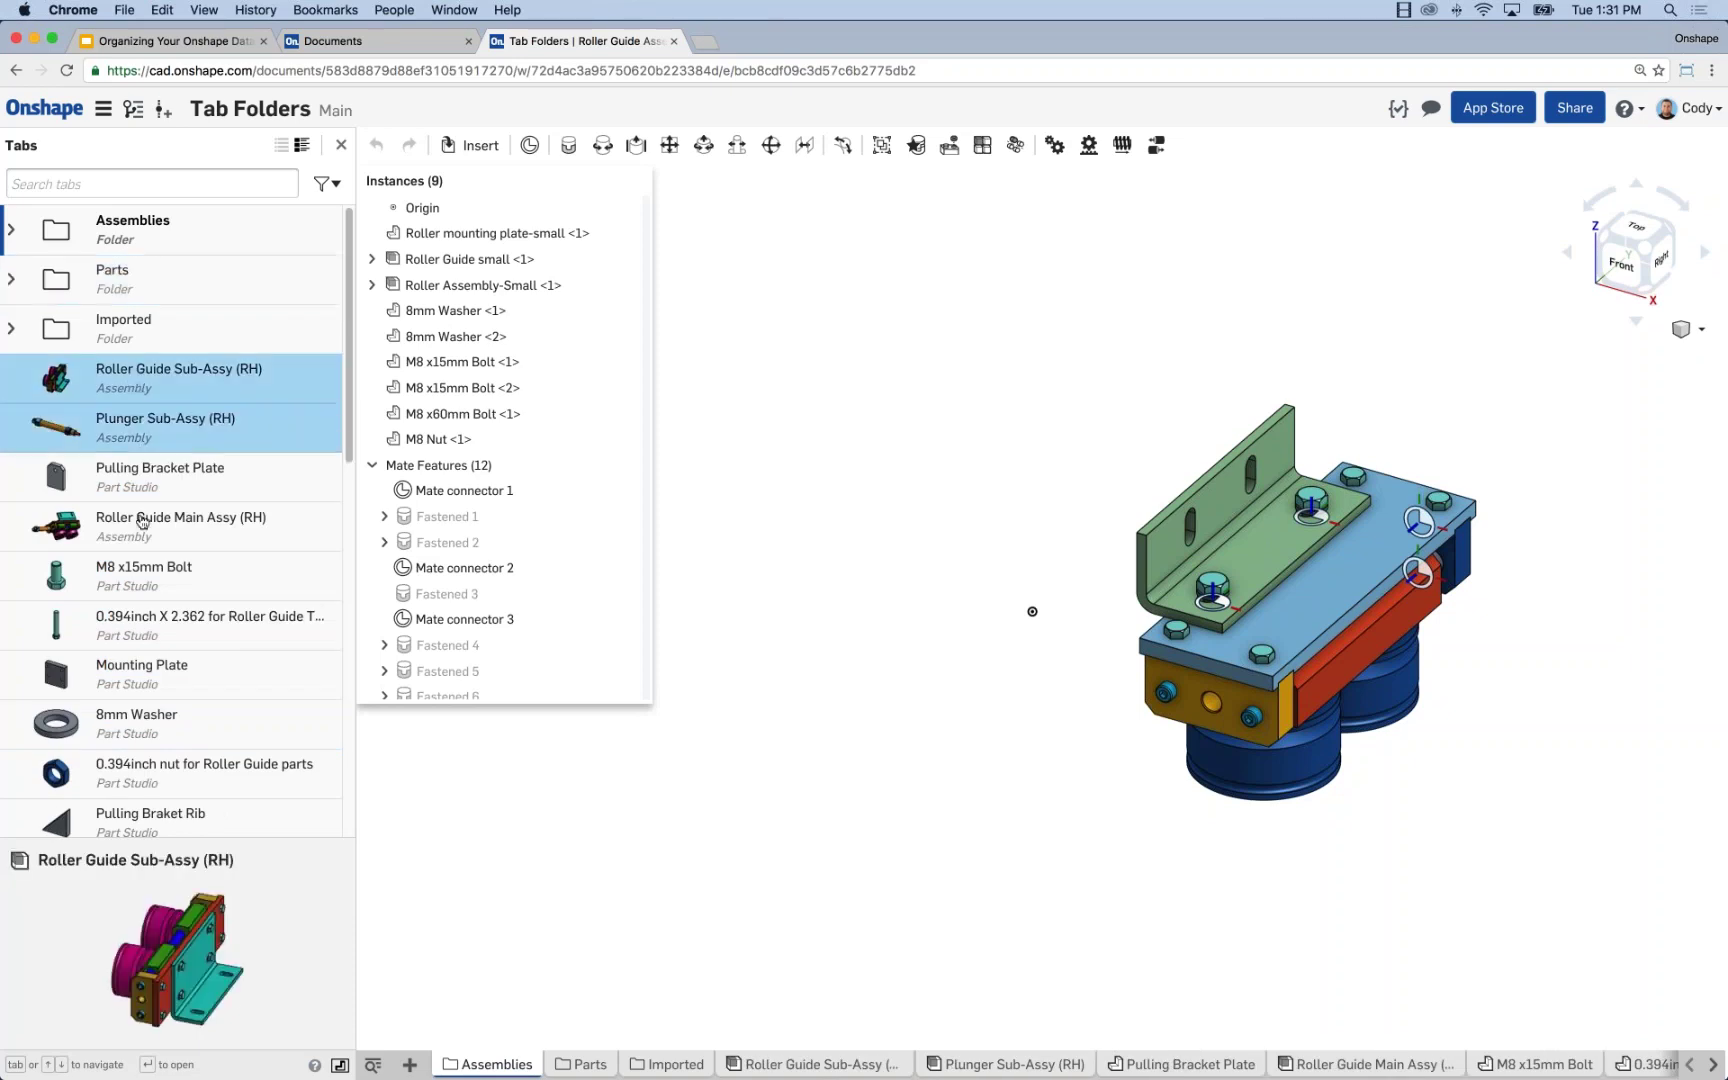
left_click(142, 521, "super")
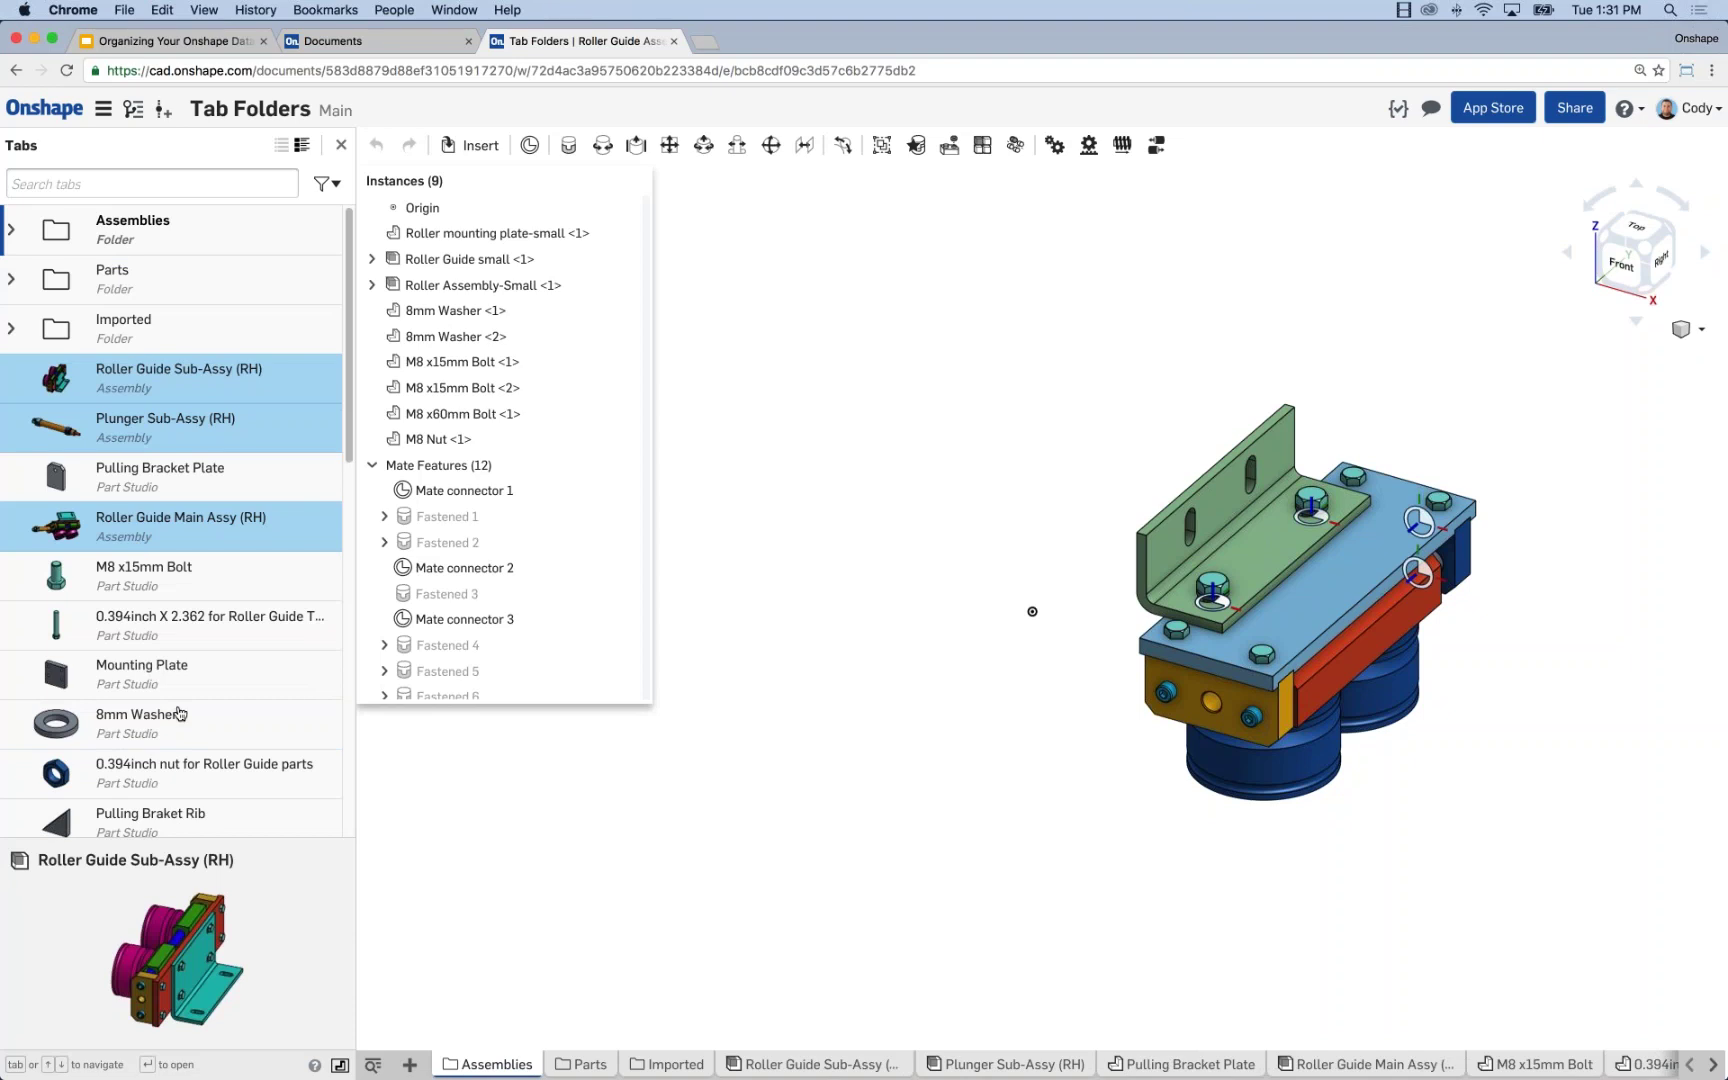
left_click_drag(126, 388, 132, 228)
Move the fourteen consecutive tabs from Pulling Bracket Plate through M8x20mm Bolt together into the Parts folder
left_click(135, 382)
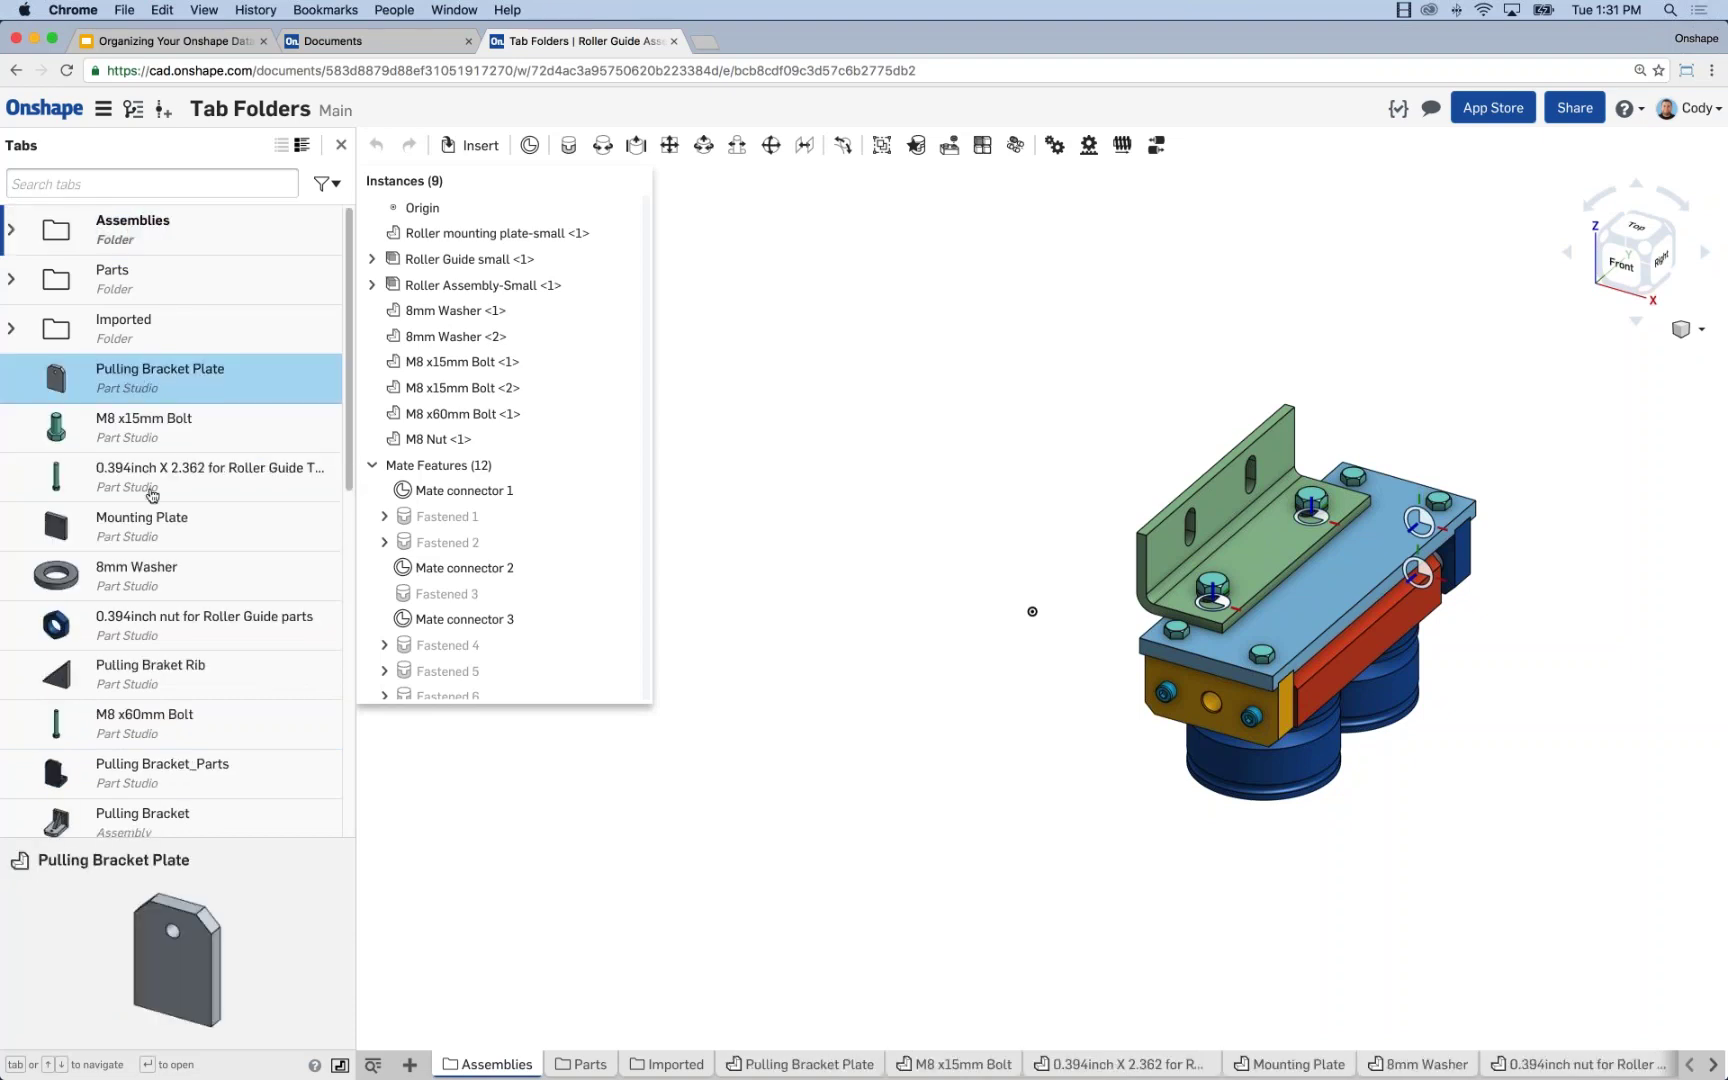
scroll(150, 492, "down", 2)
scroll(153, 495, "down", 10)
scroll(165, 492, "down", 3)
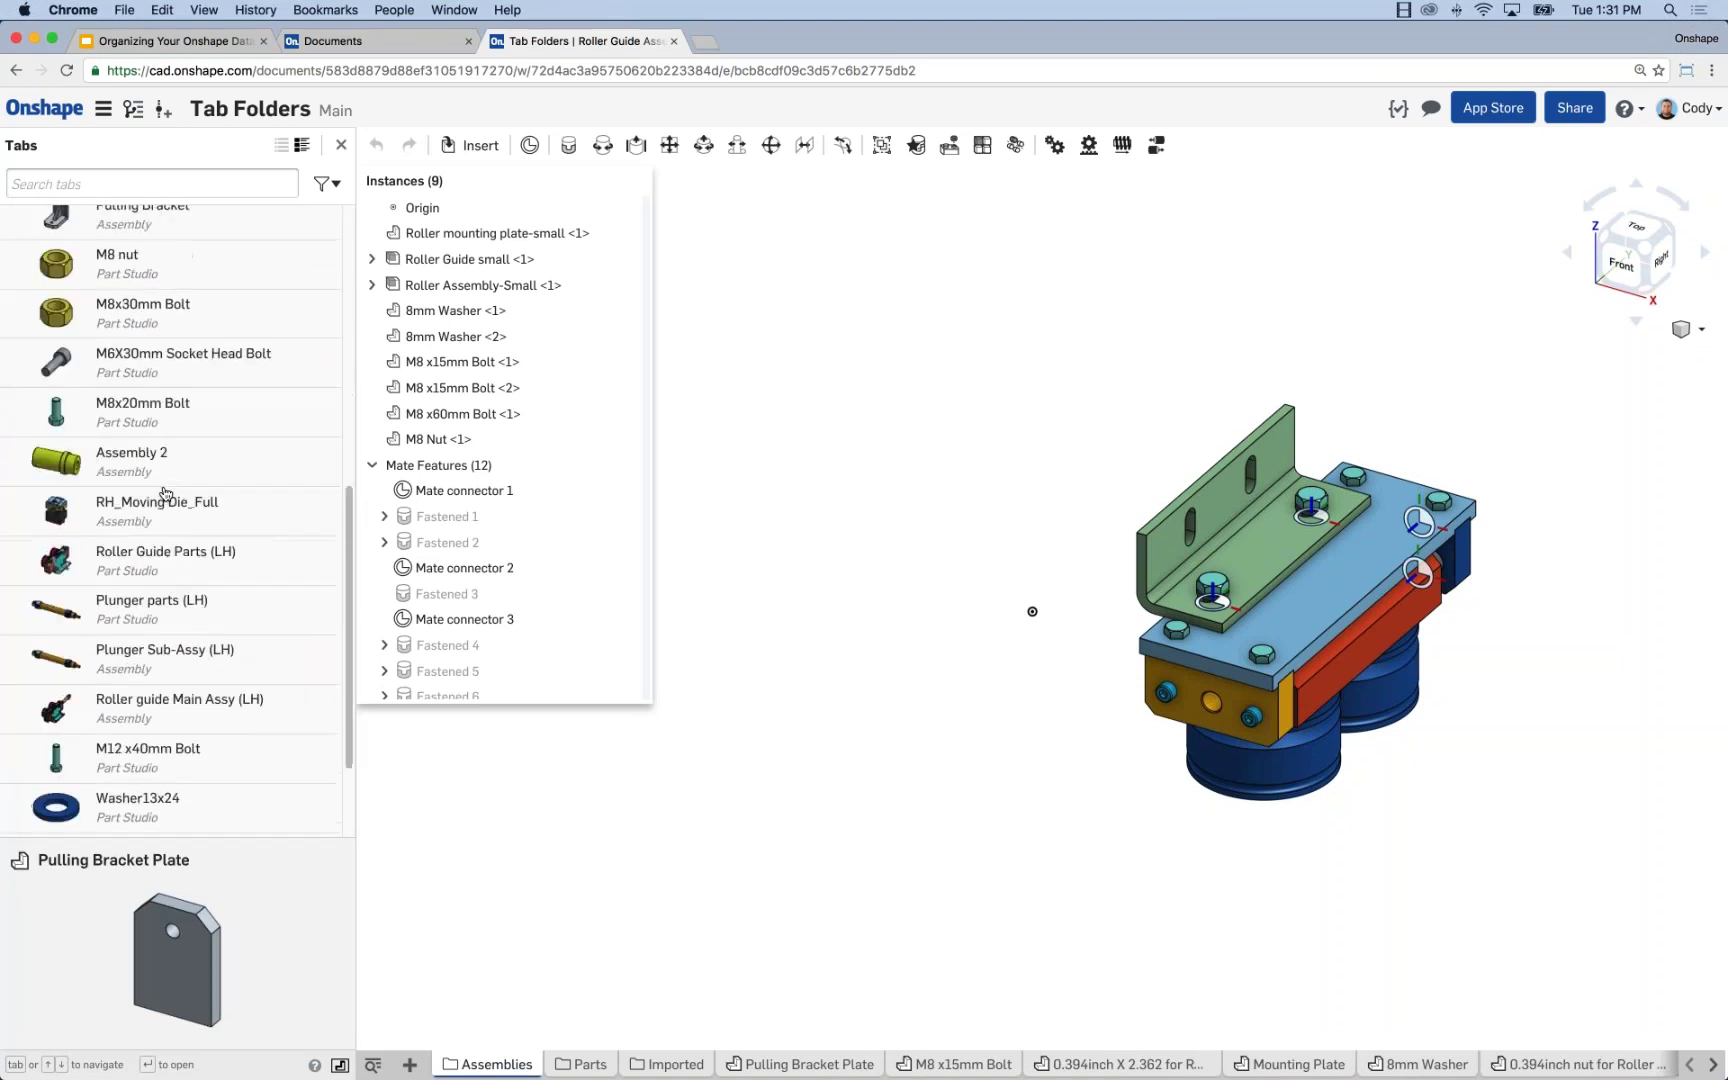
left_click(156, 415, "shift")
scroll(120, 400, "up", 10)
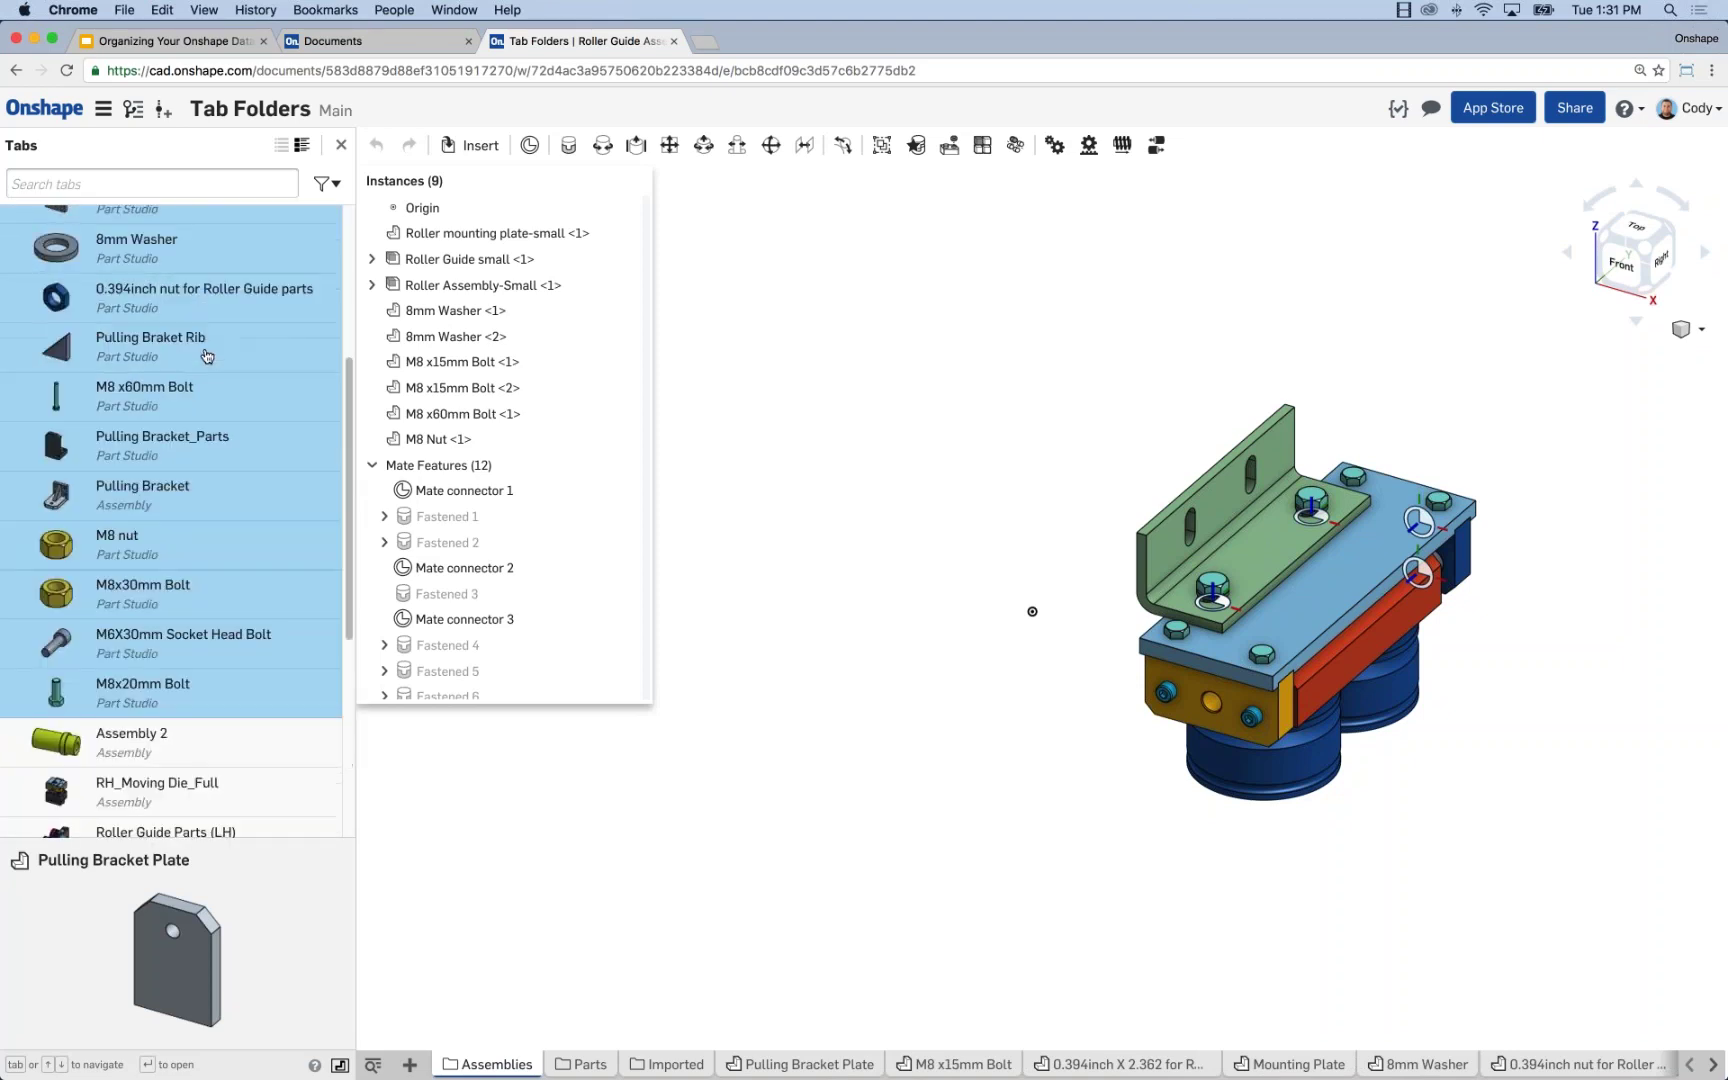
left_click_drag(112, 395, 121, 274)
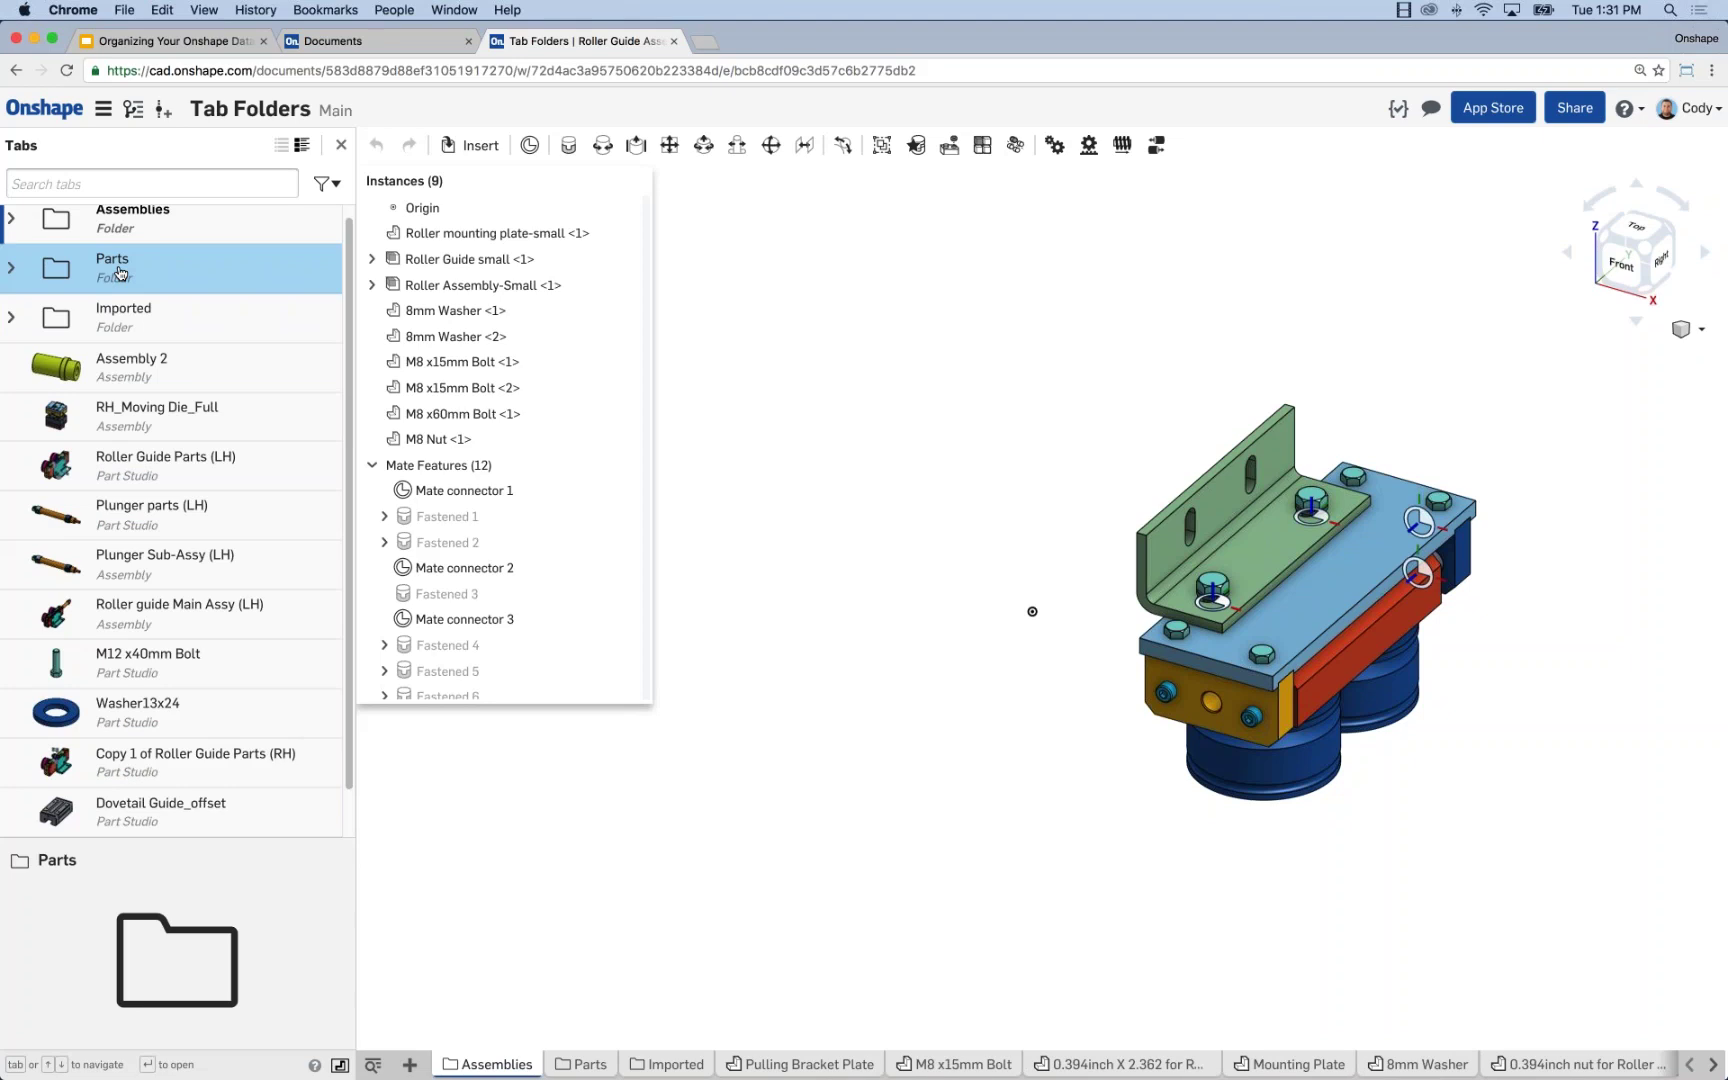
Move Assembly 2 and RH_Moving Die_Full together into the Assemblies folder
left_click(132, 374)
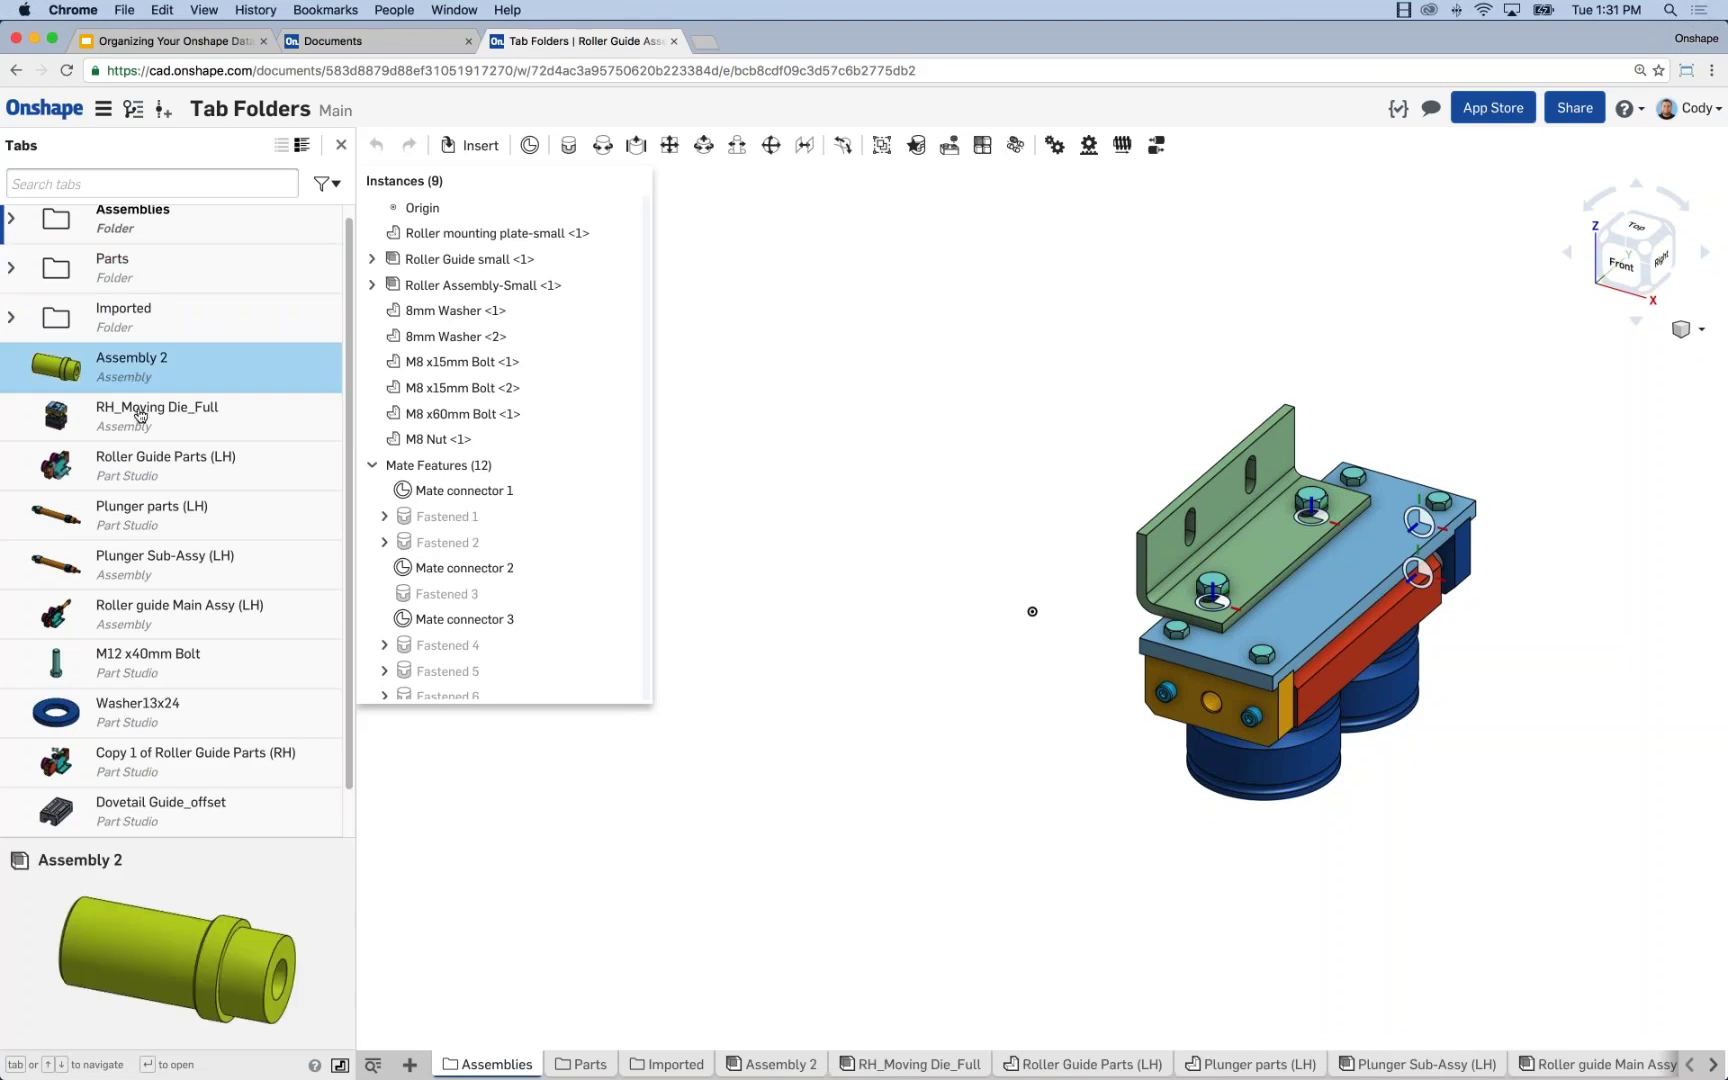
left_click(135, 412, "shift")
left_click_drag(125, 387, 133, 232)
Move Roller Guide Parts (LH), Plunger parts (LH), M12 x40mm Bolt, Washer13x24, Copy 1 of Roller Guide Parts (RH) and Dovetail Guide_offset into the Parts folder
left_click(131, 381)
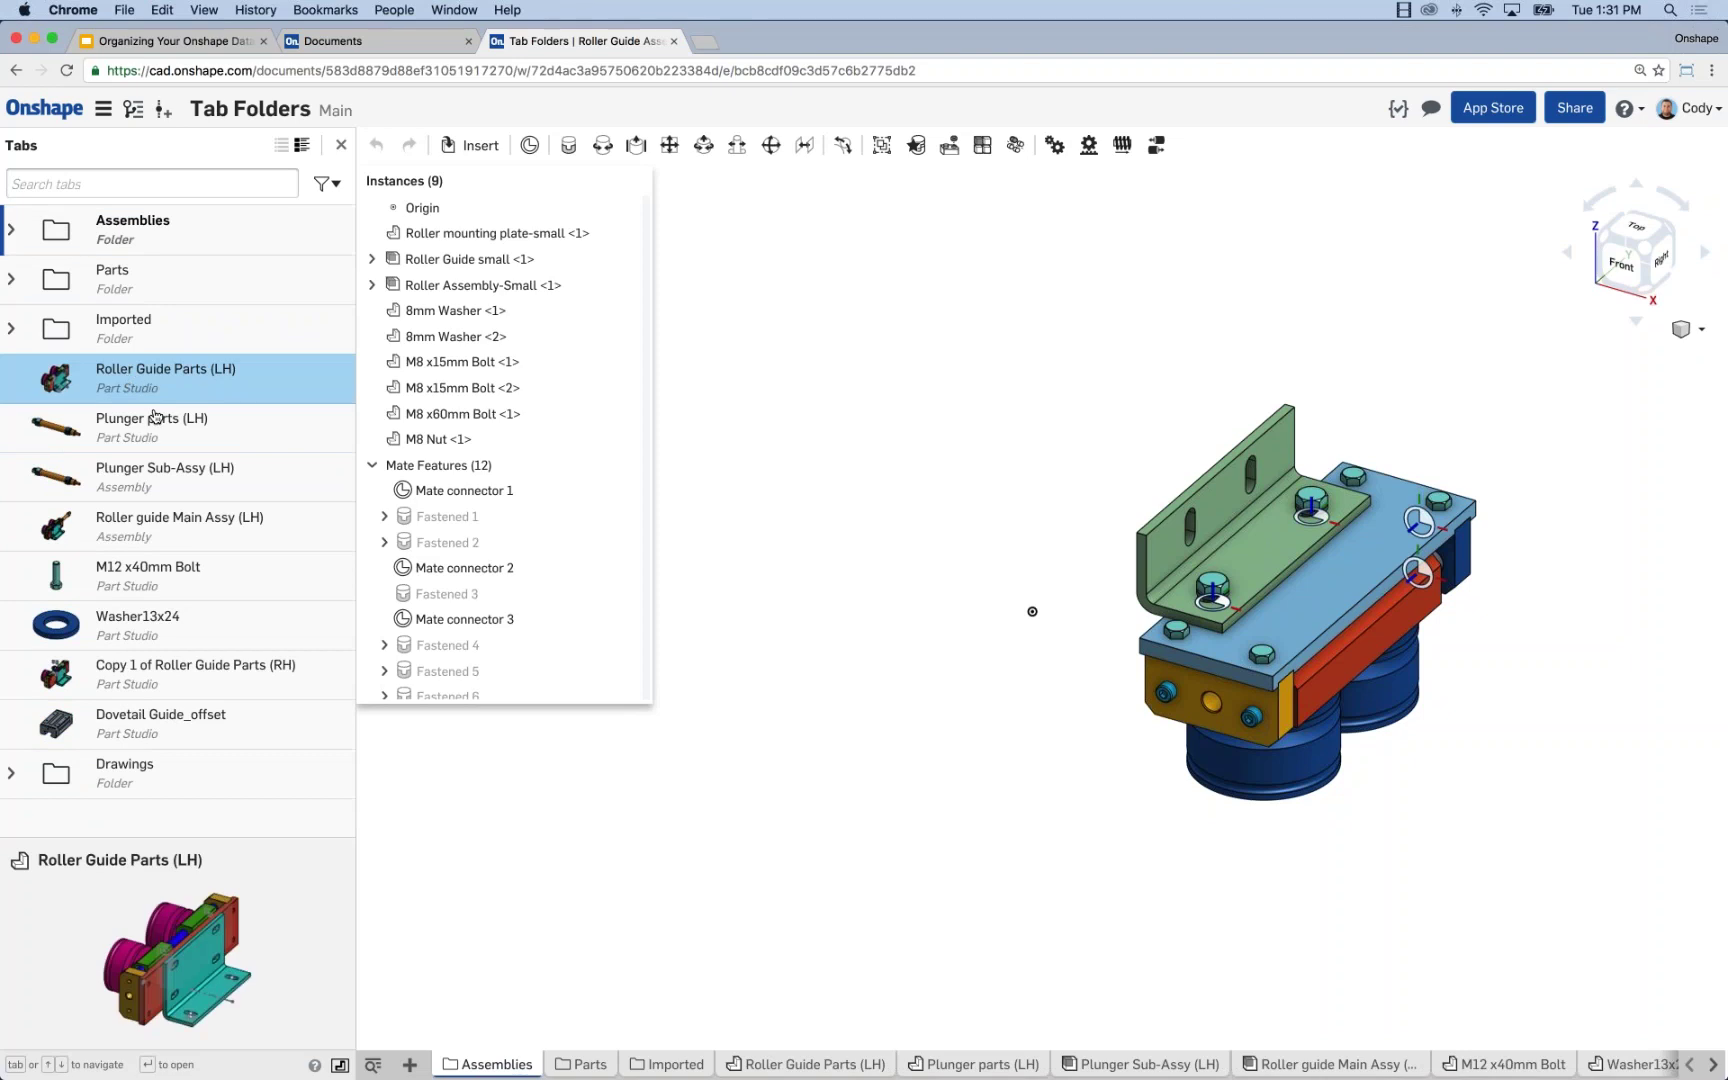
left_click(145, 436, "super")
left_click(137, 576, "super")
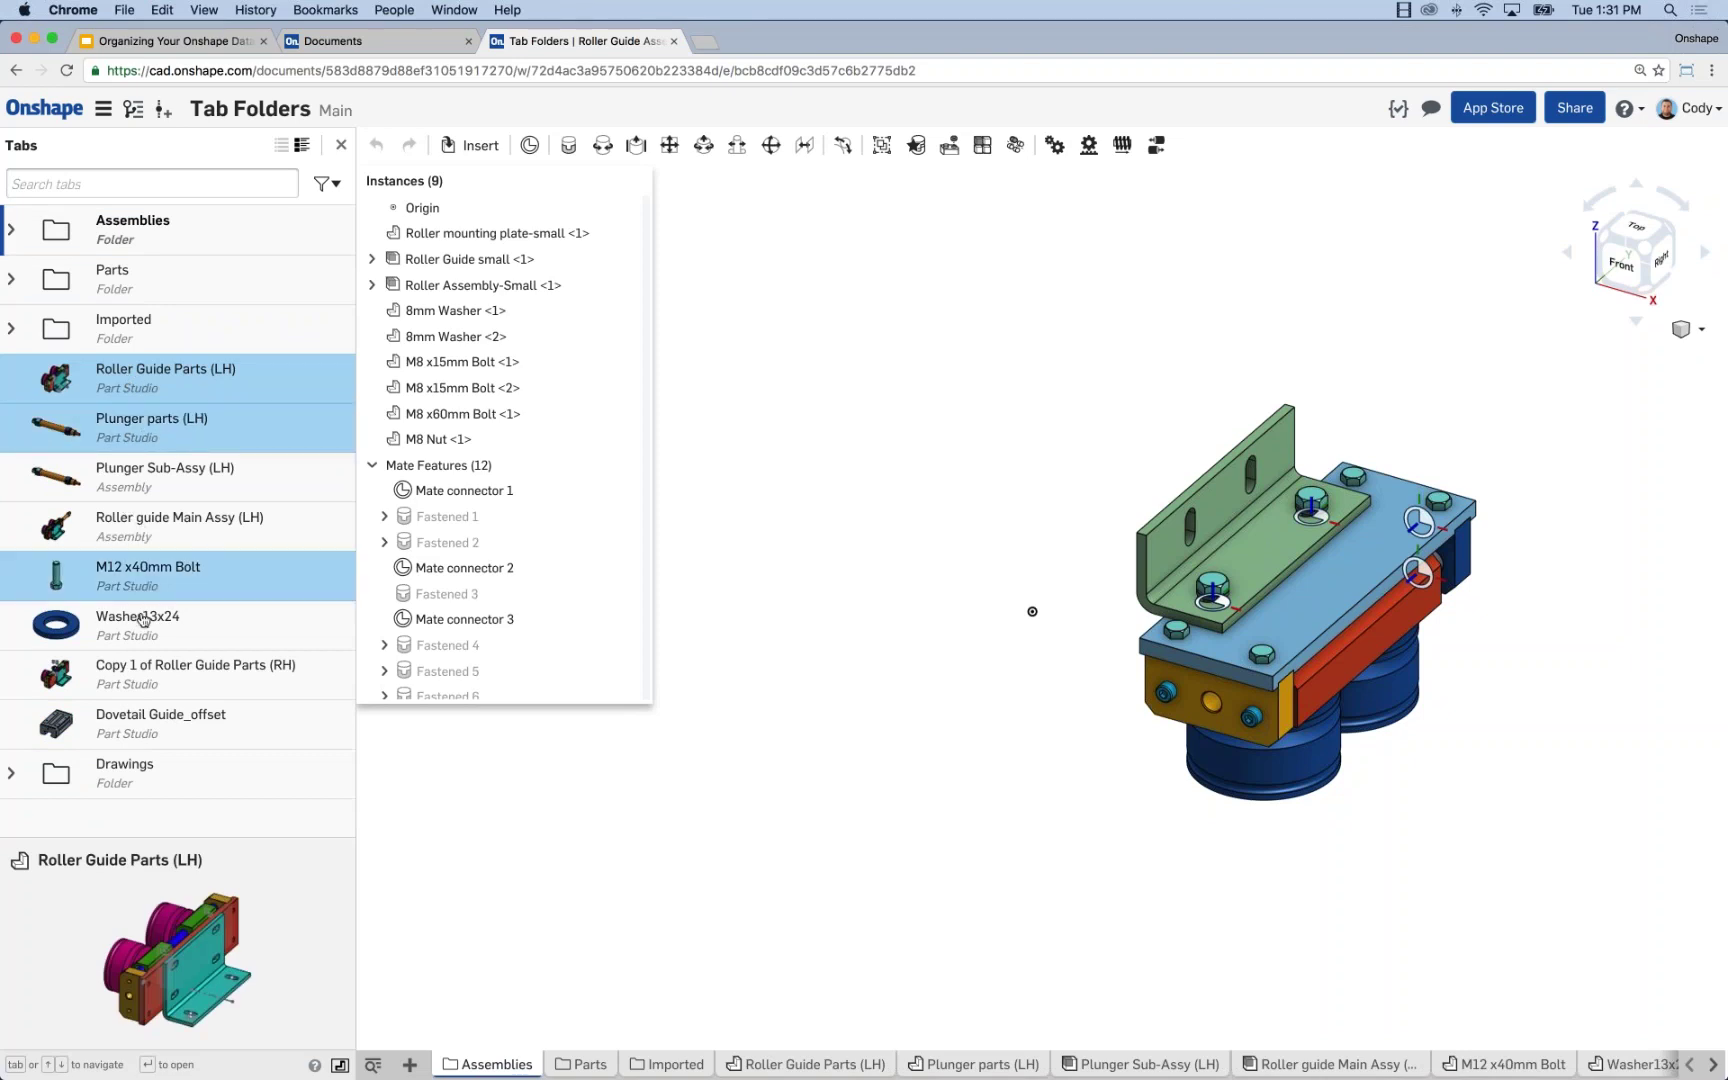
left_click(140, 618, "super")
left_click(140, 662, "super")
left_click(135, 725, "super")
left_click_drag(155, 540, 136, 286)
Move the remaining Plunger Sub-Assy (LH) and Roller guide Main Assy (LH) together into the Assemblies folder
left_click(160, 378)
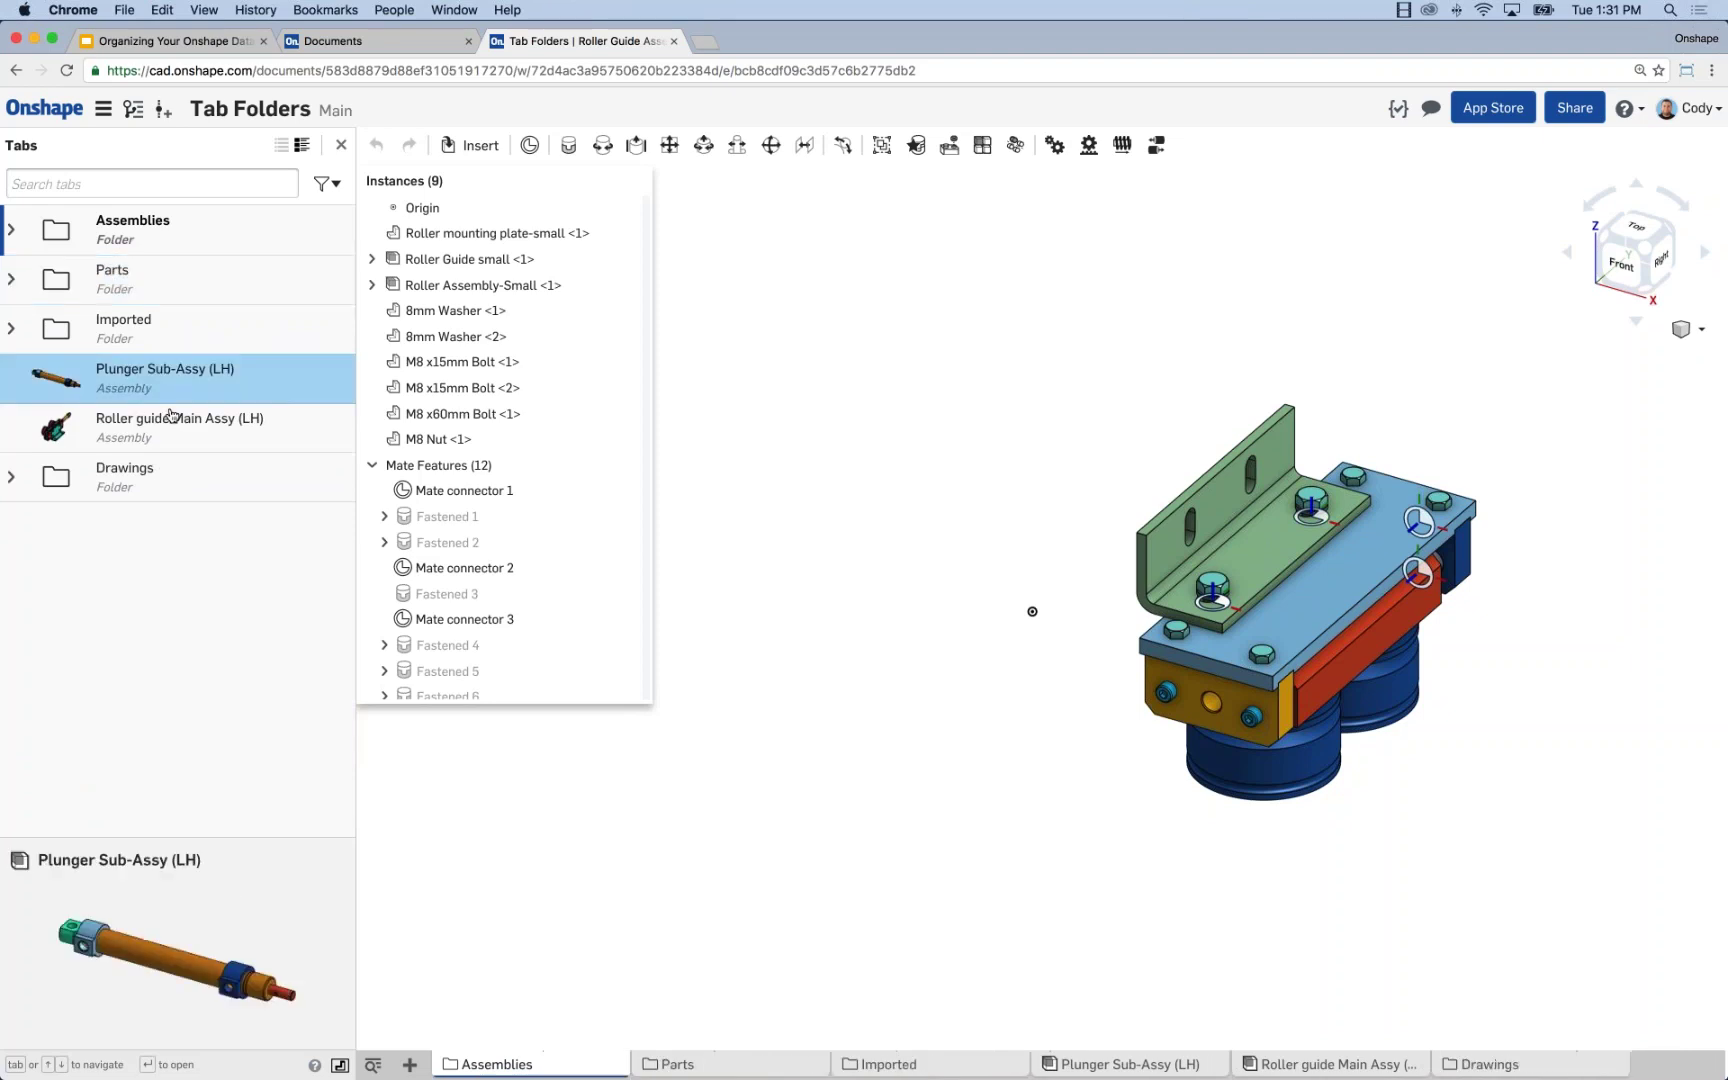
left_click(160, 438, "super")
left_click_drag(146, 385, 135, 232)
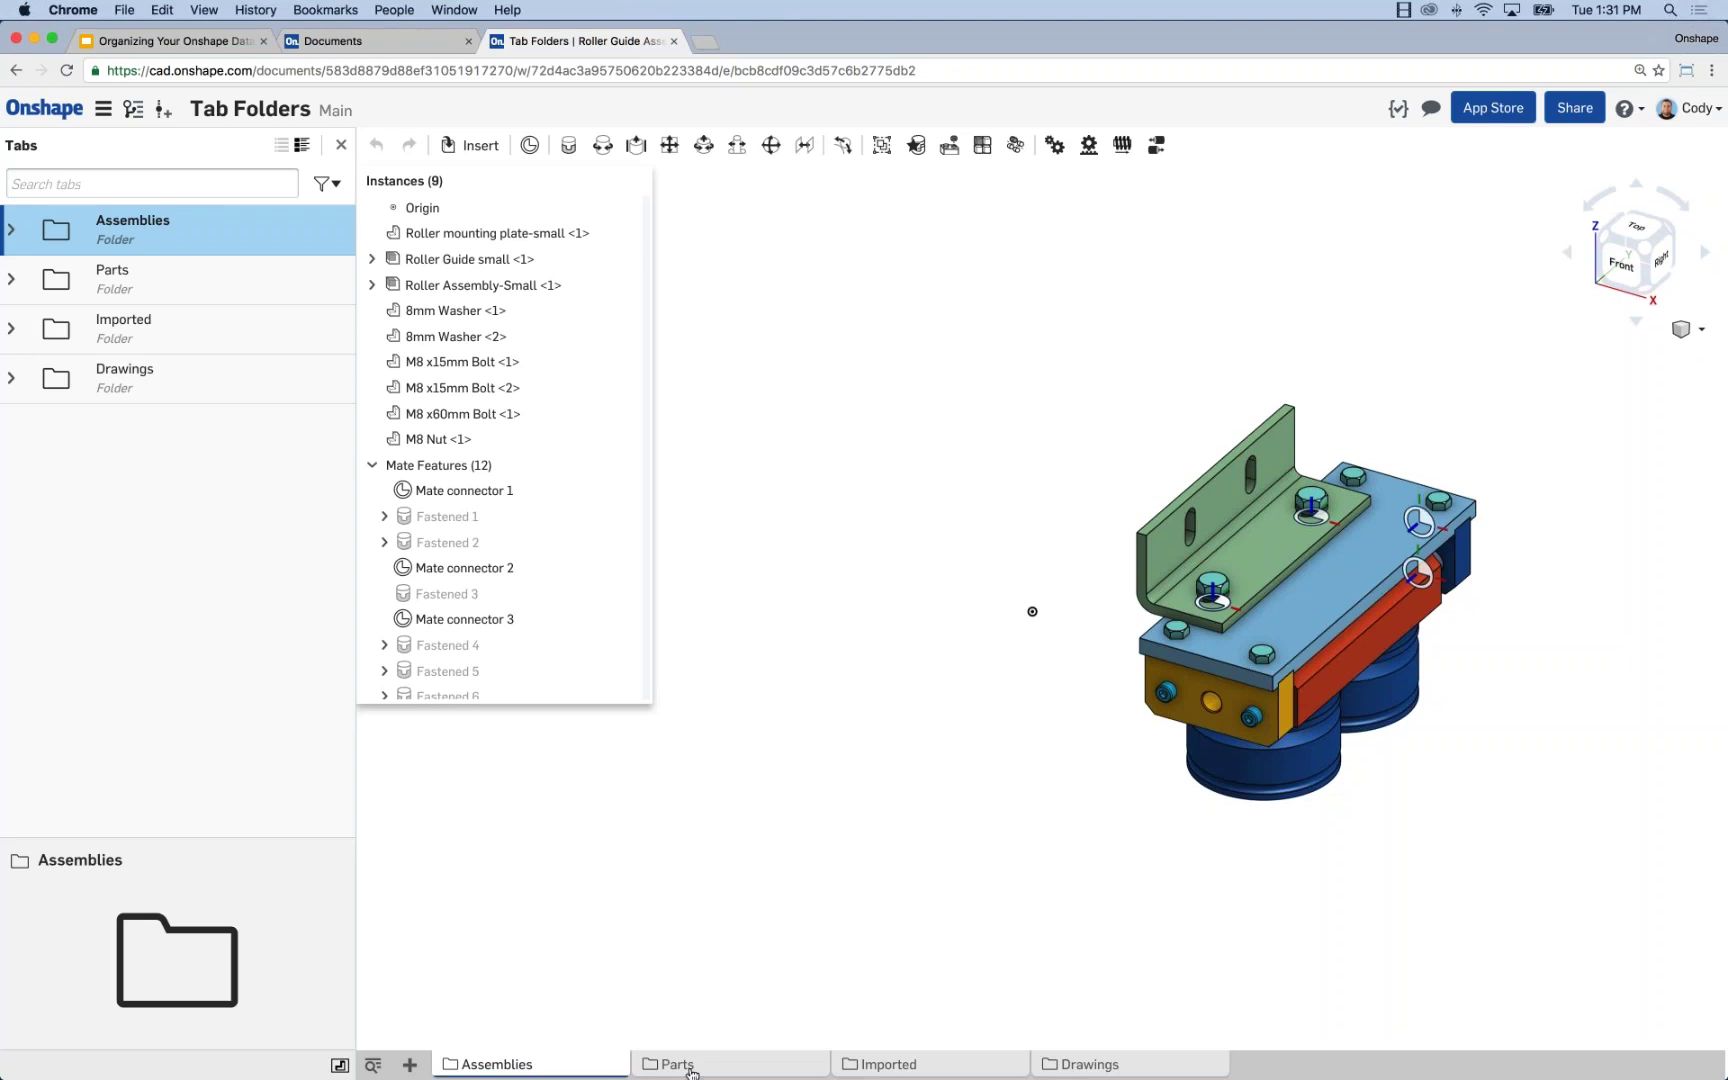
View the tabs inside the Imported folder and return to the document's top level
left_click(900, 1068)
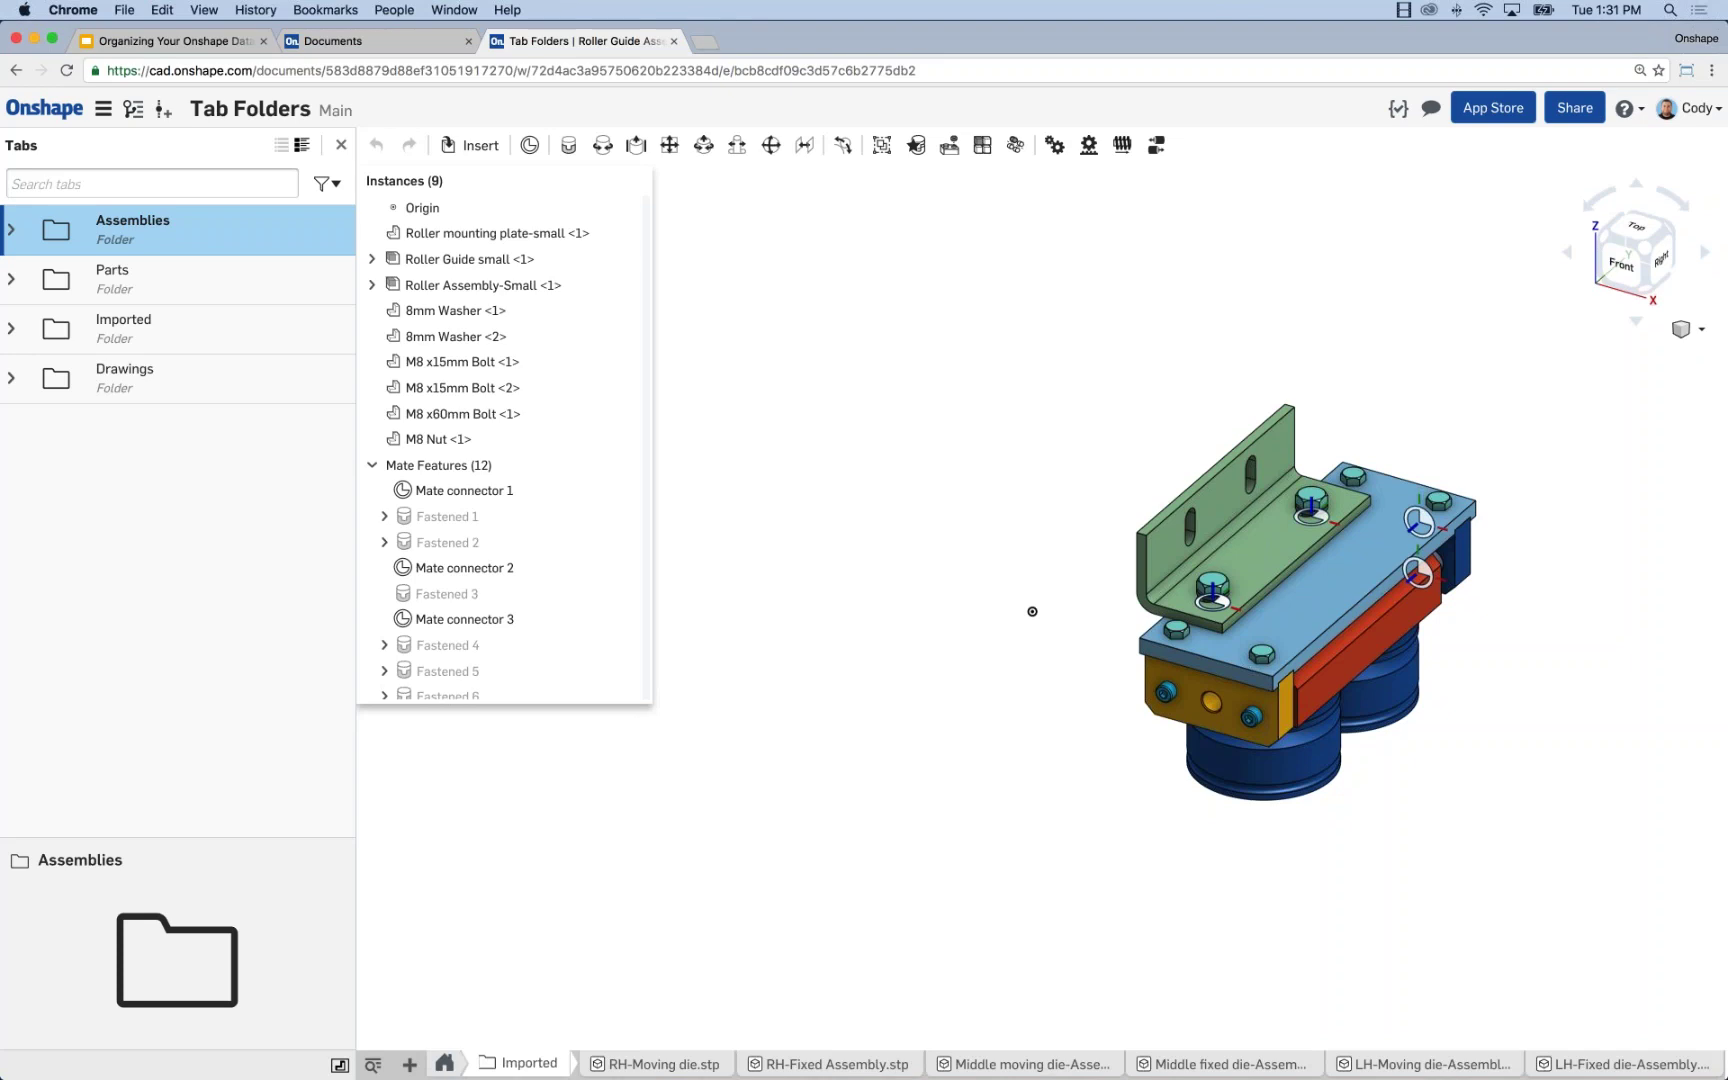
left_click(444, 1063)
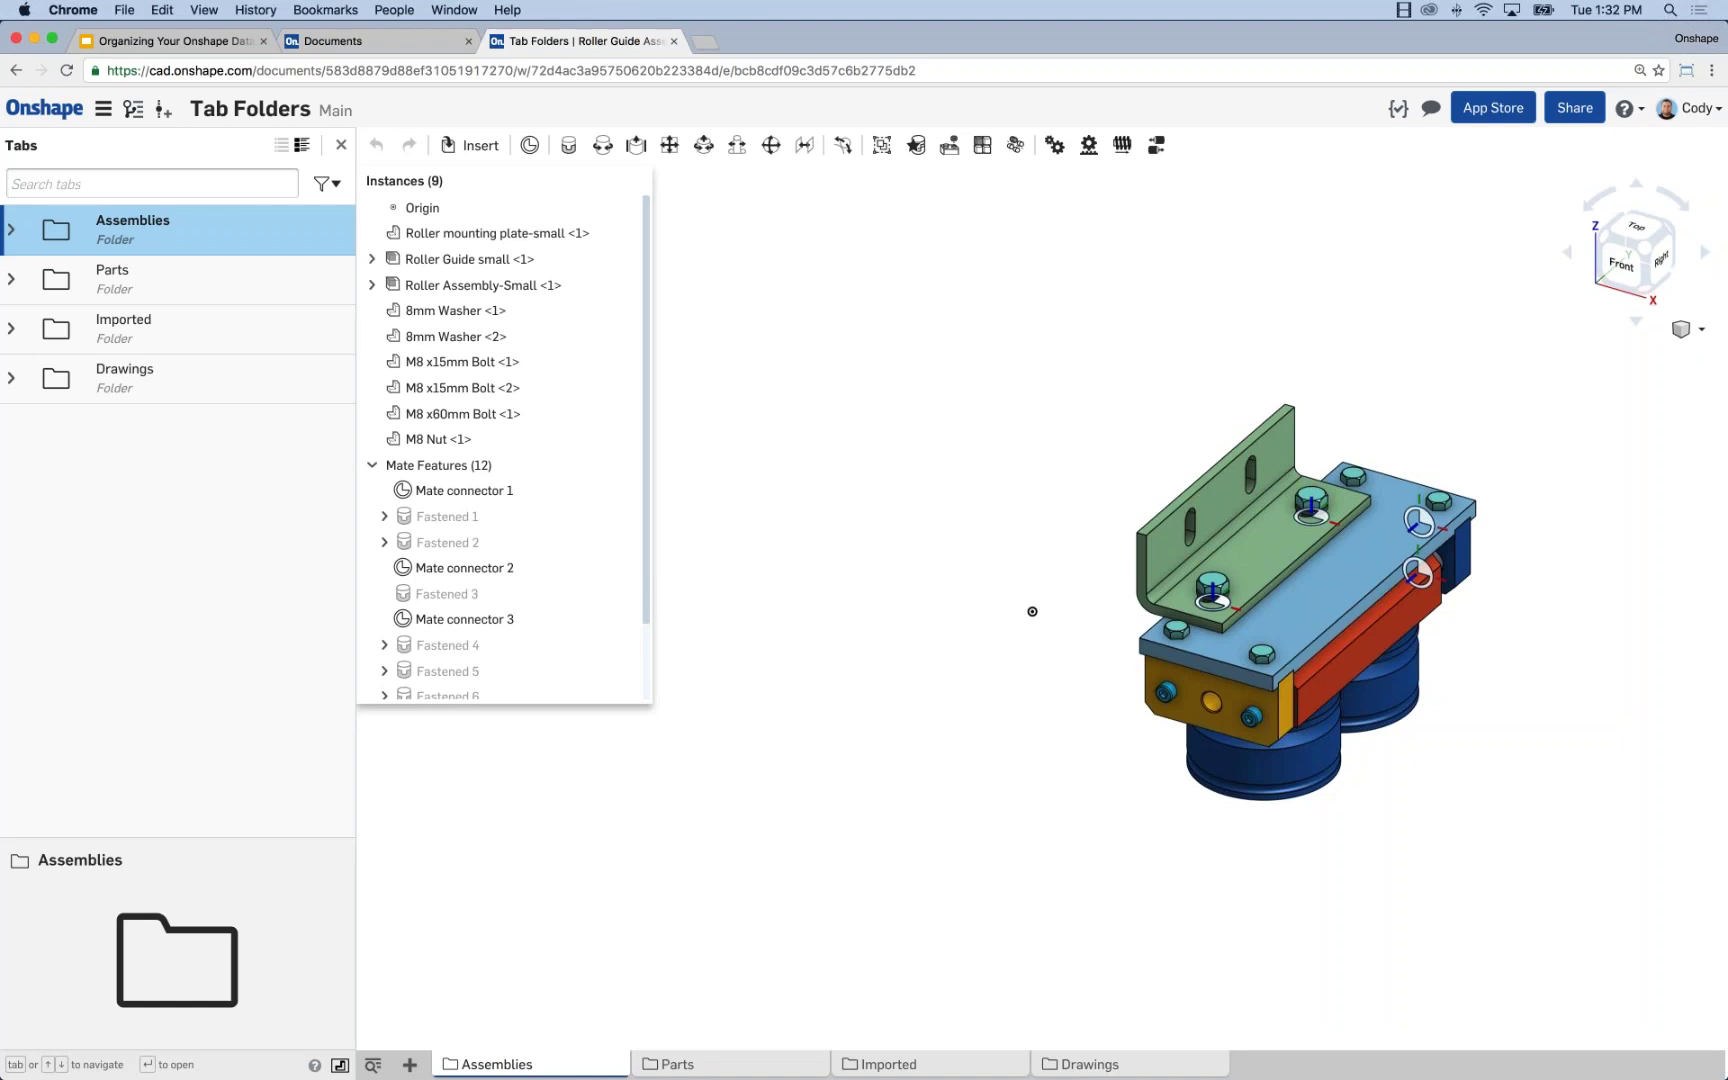
left_click_drag(637, 262, 405, 259)
left_click(480, 594)
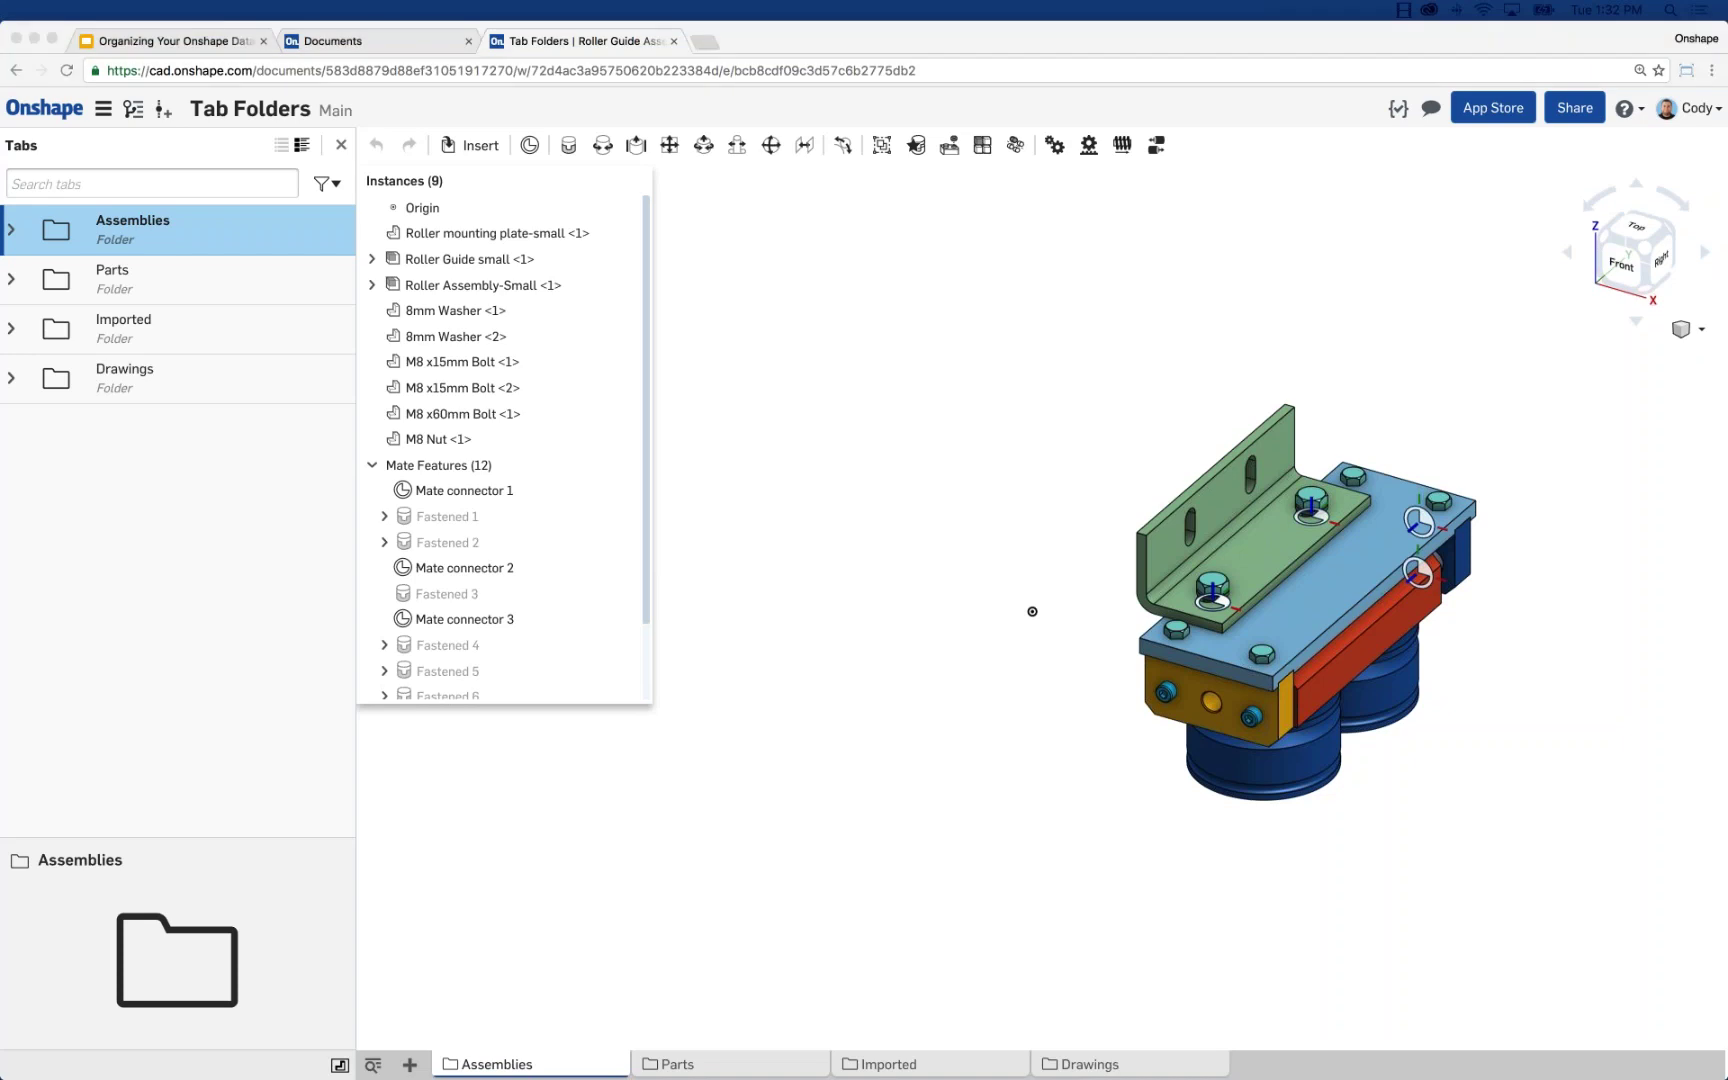
Review the individual changes of the Main workspace in the document's version history, and close the history
left_click(133, 108)
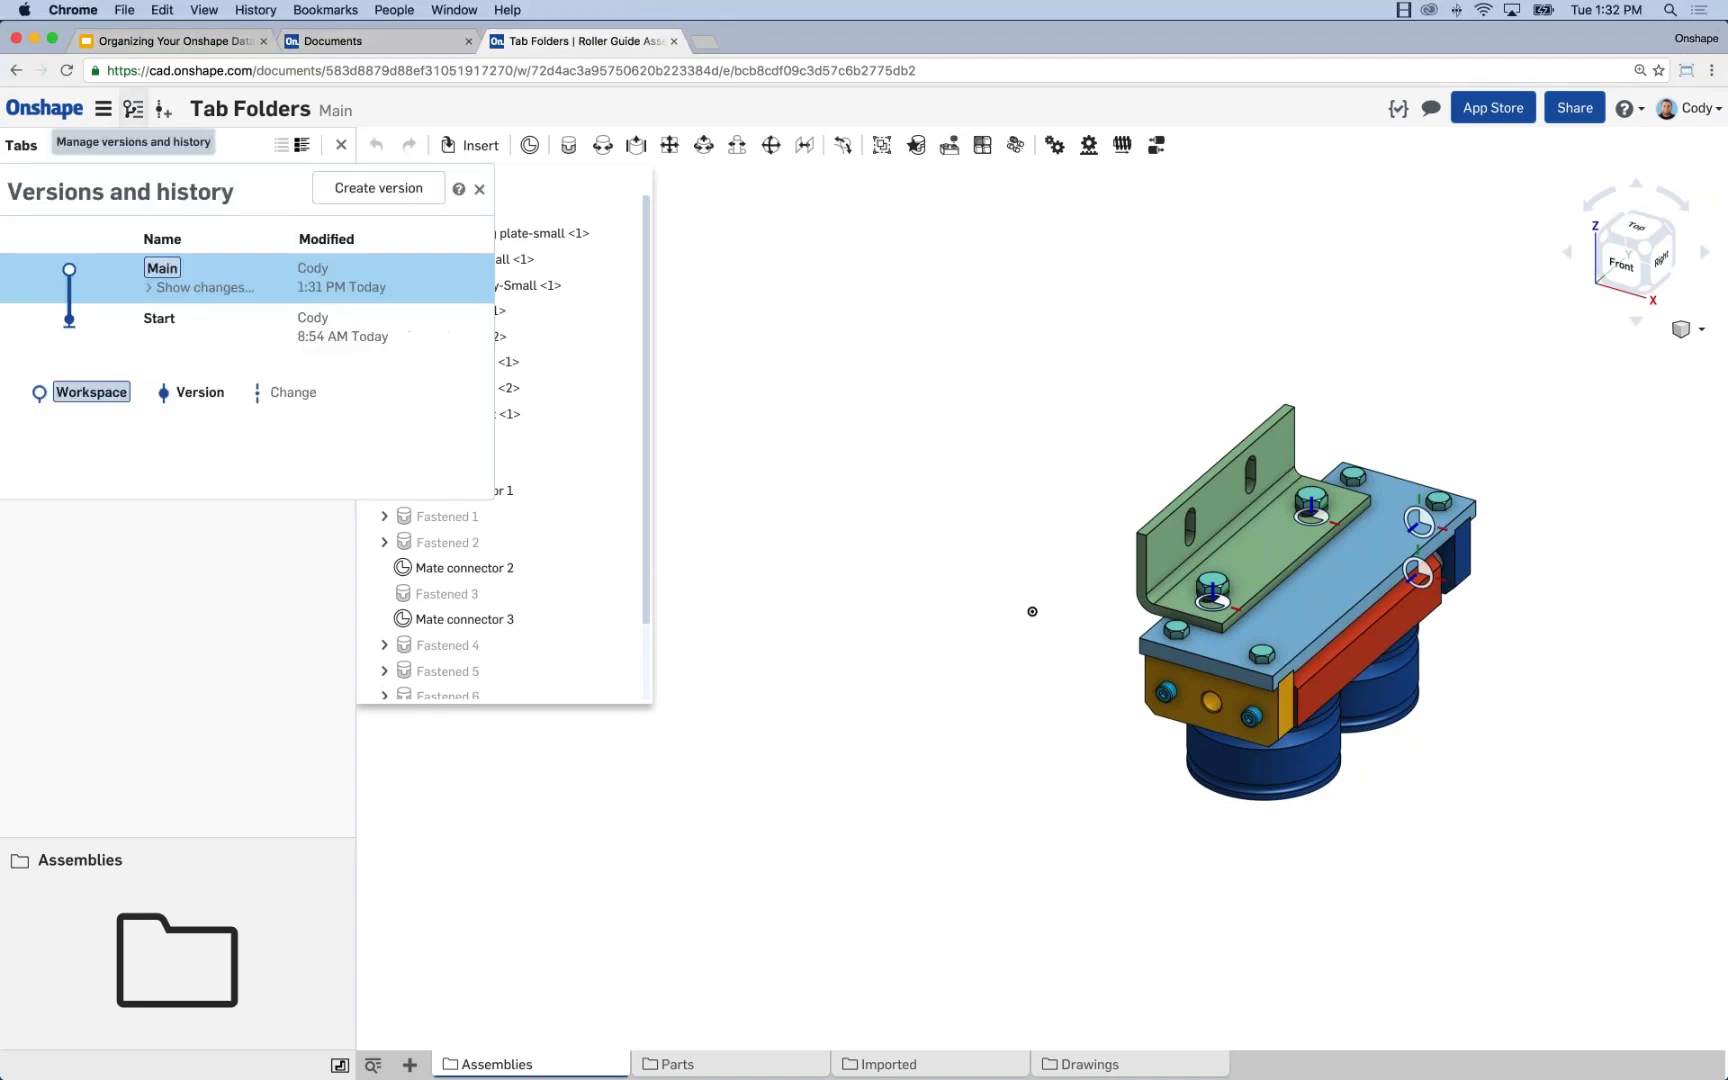
left_click(200, 287)
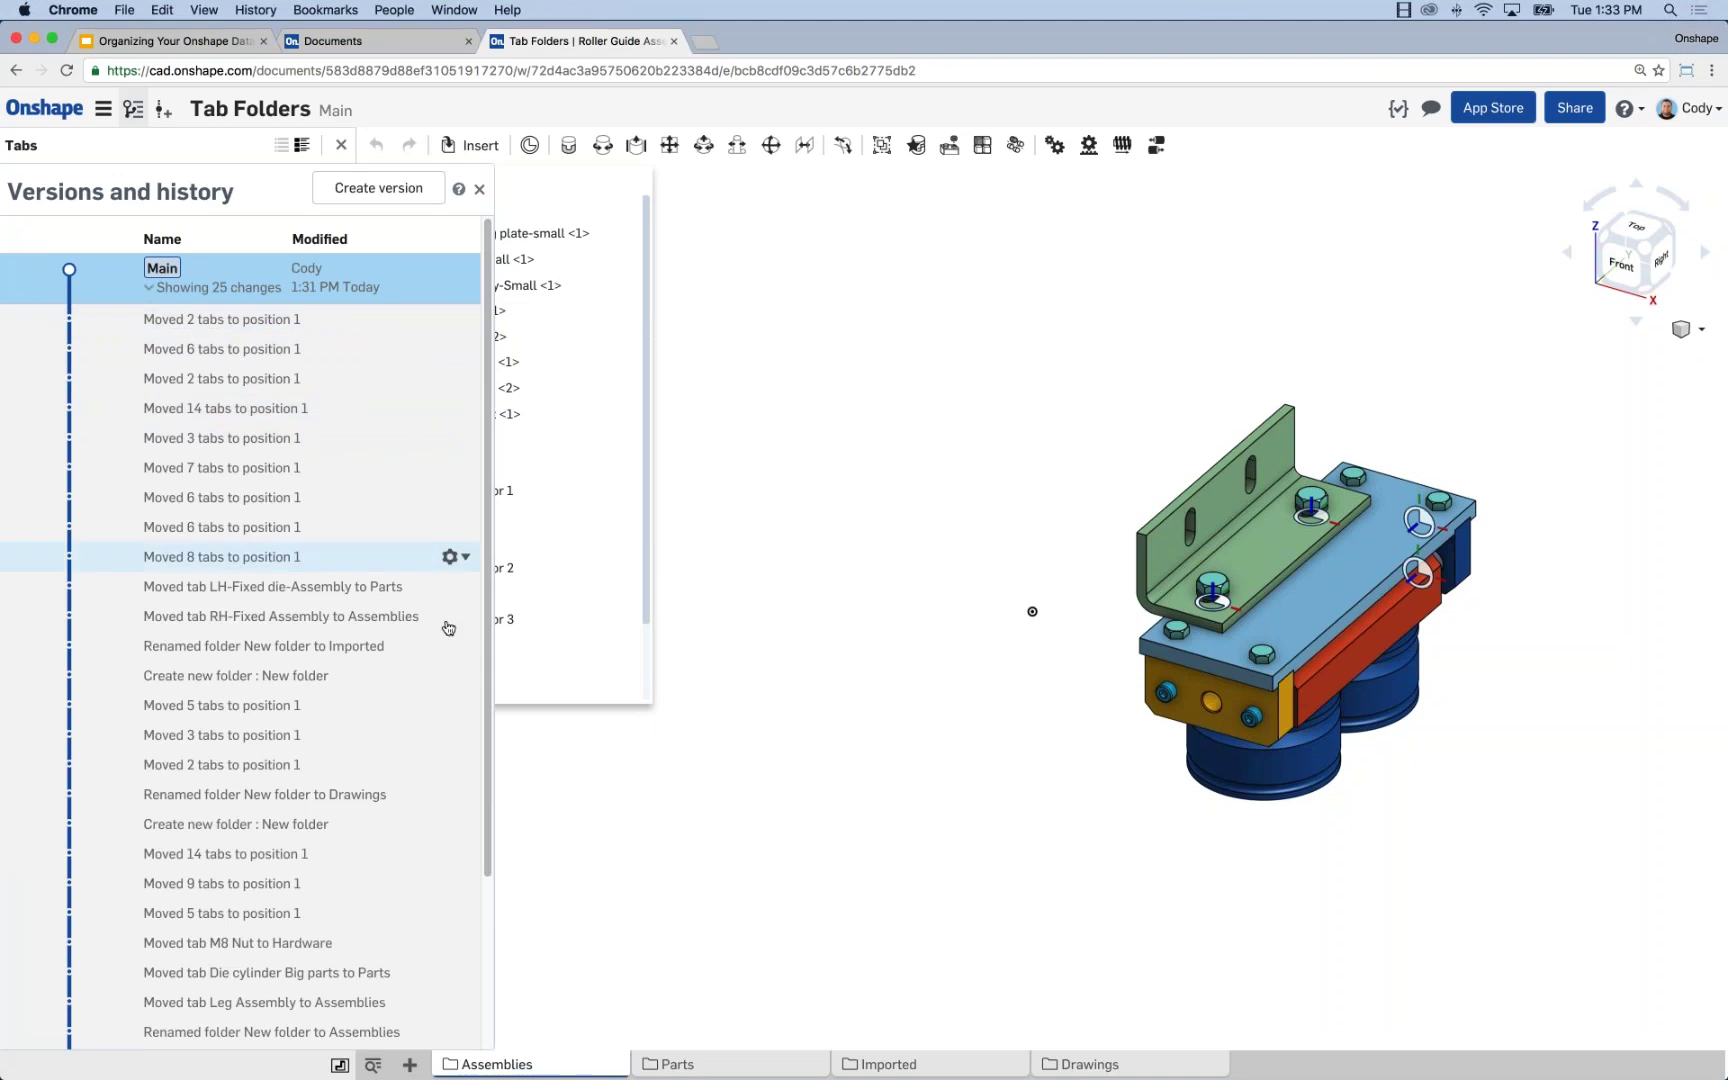
scroll(400, 560, "down", 3)
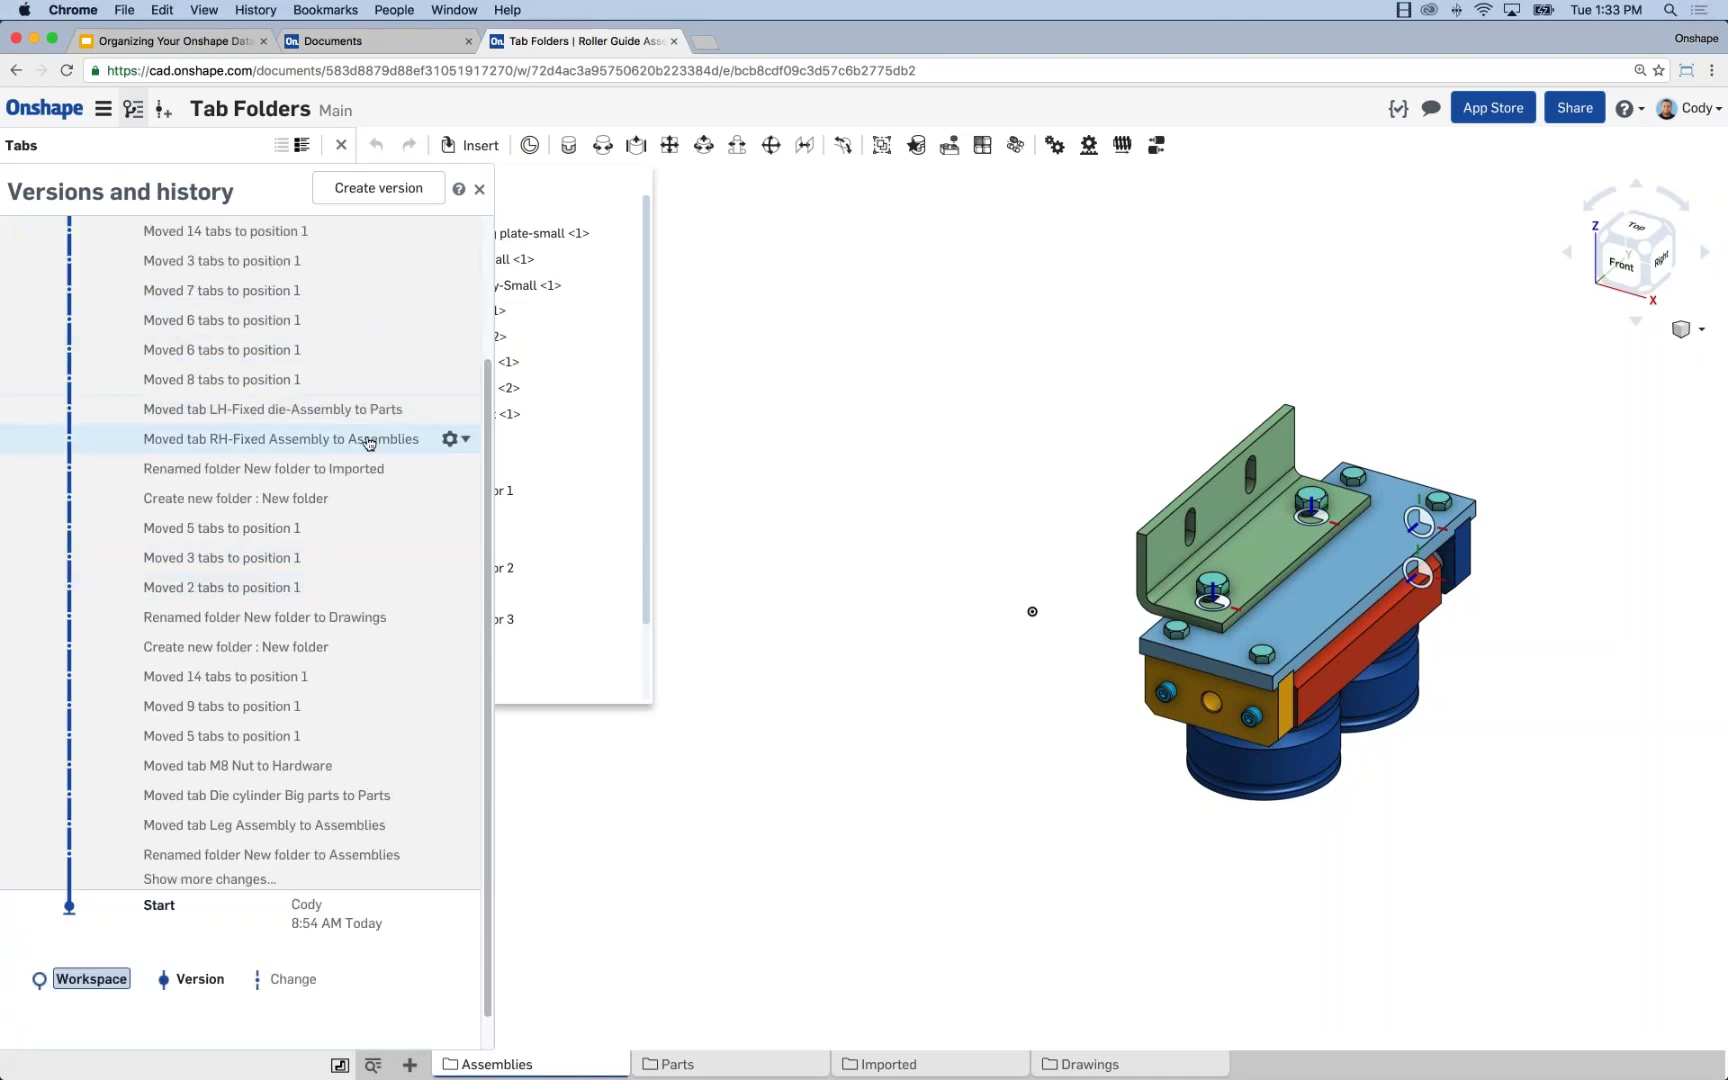
left_click(479, 189)
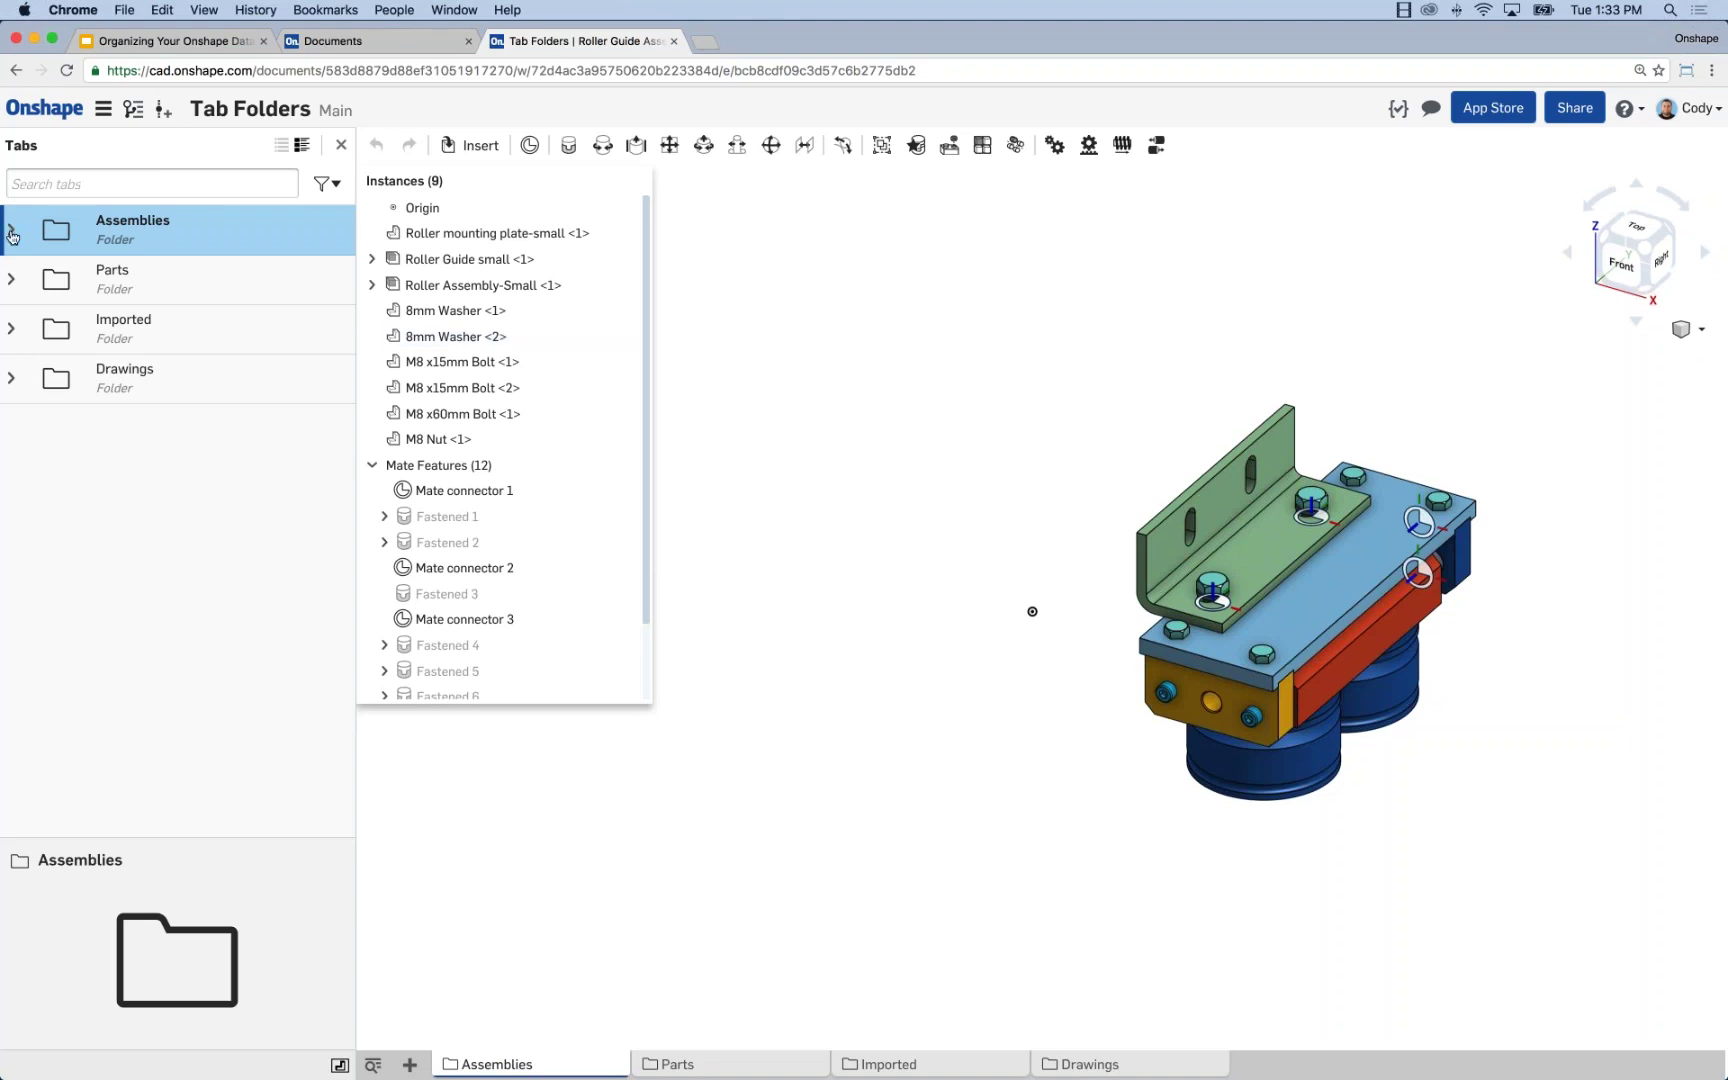
left_click_drag(1110, 470, 1064, 455)
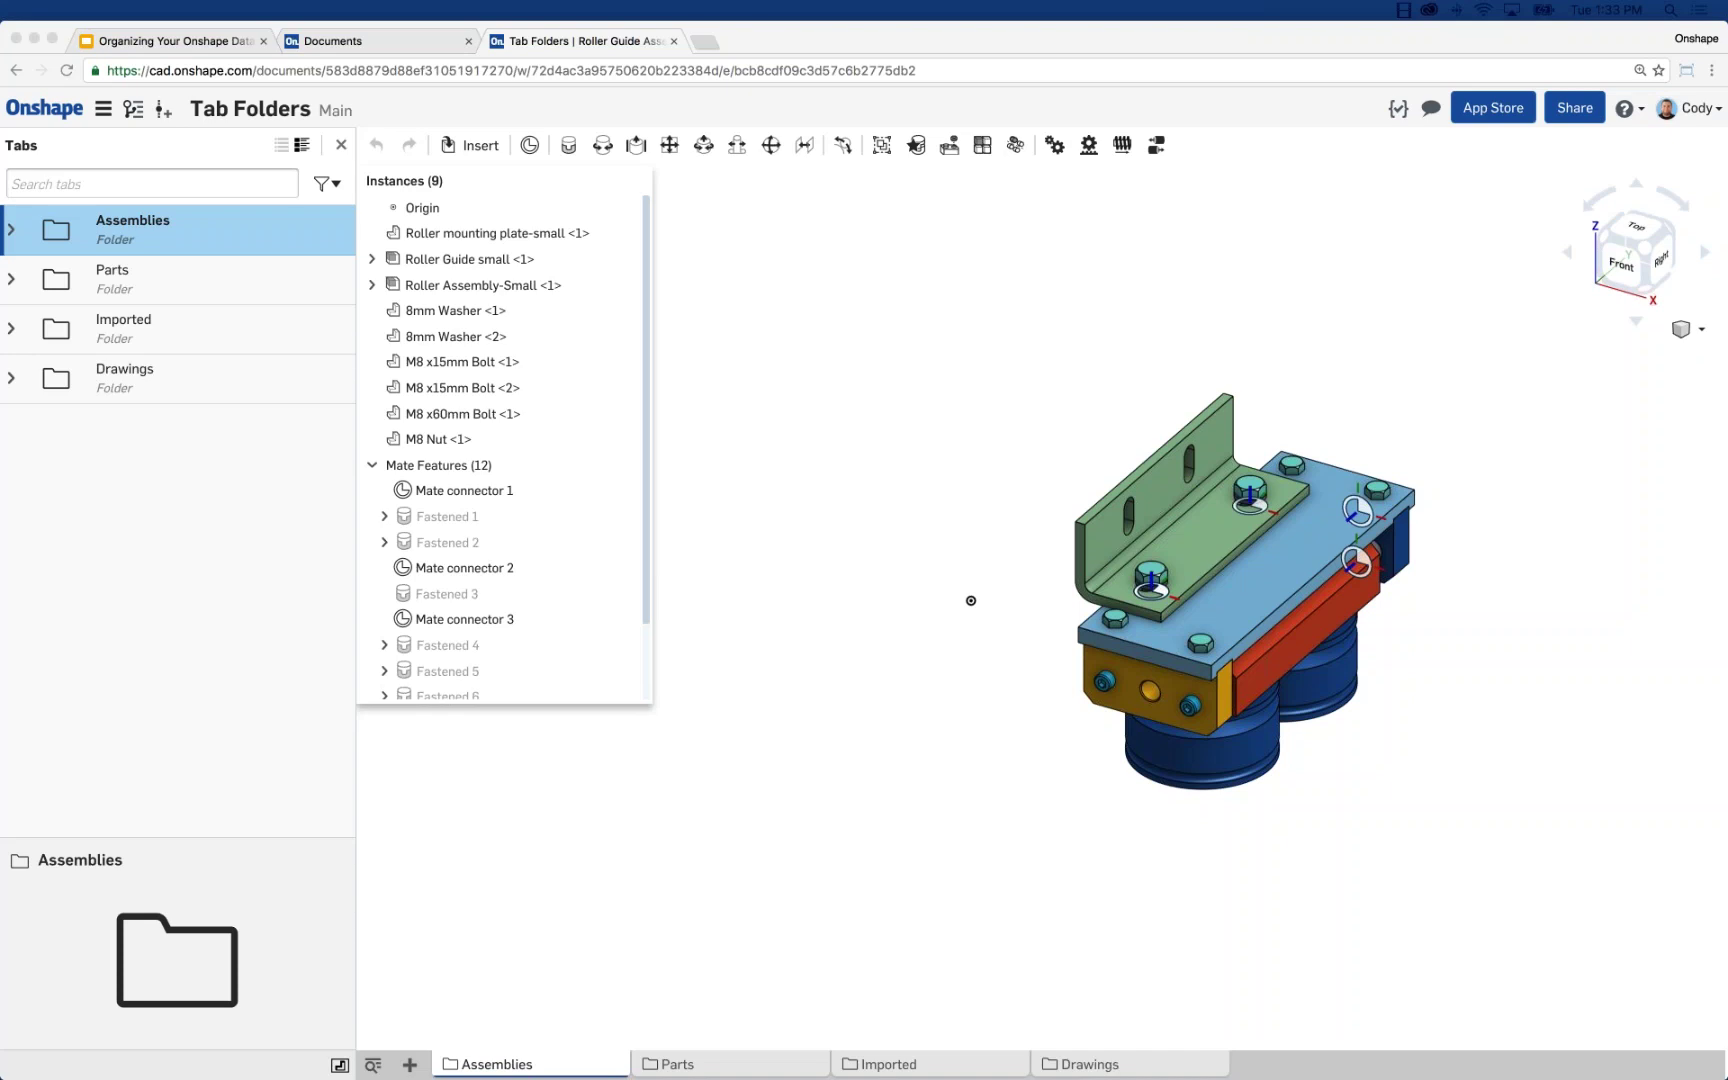
key("Down")
left_click(11, 282)
left_click(11, 282)
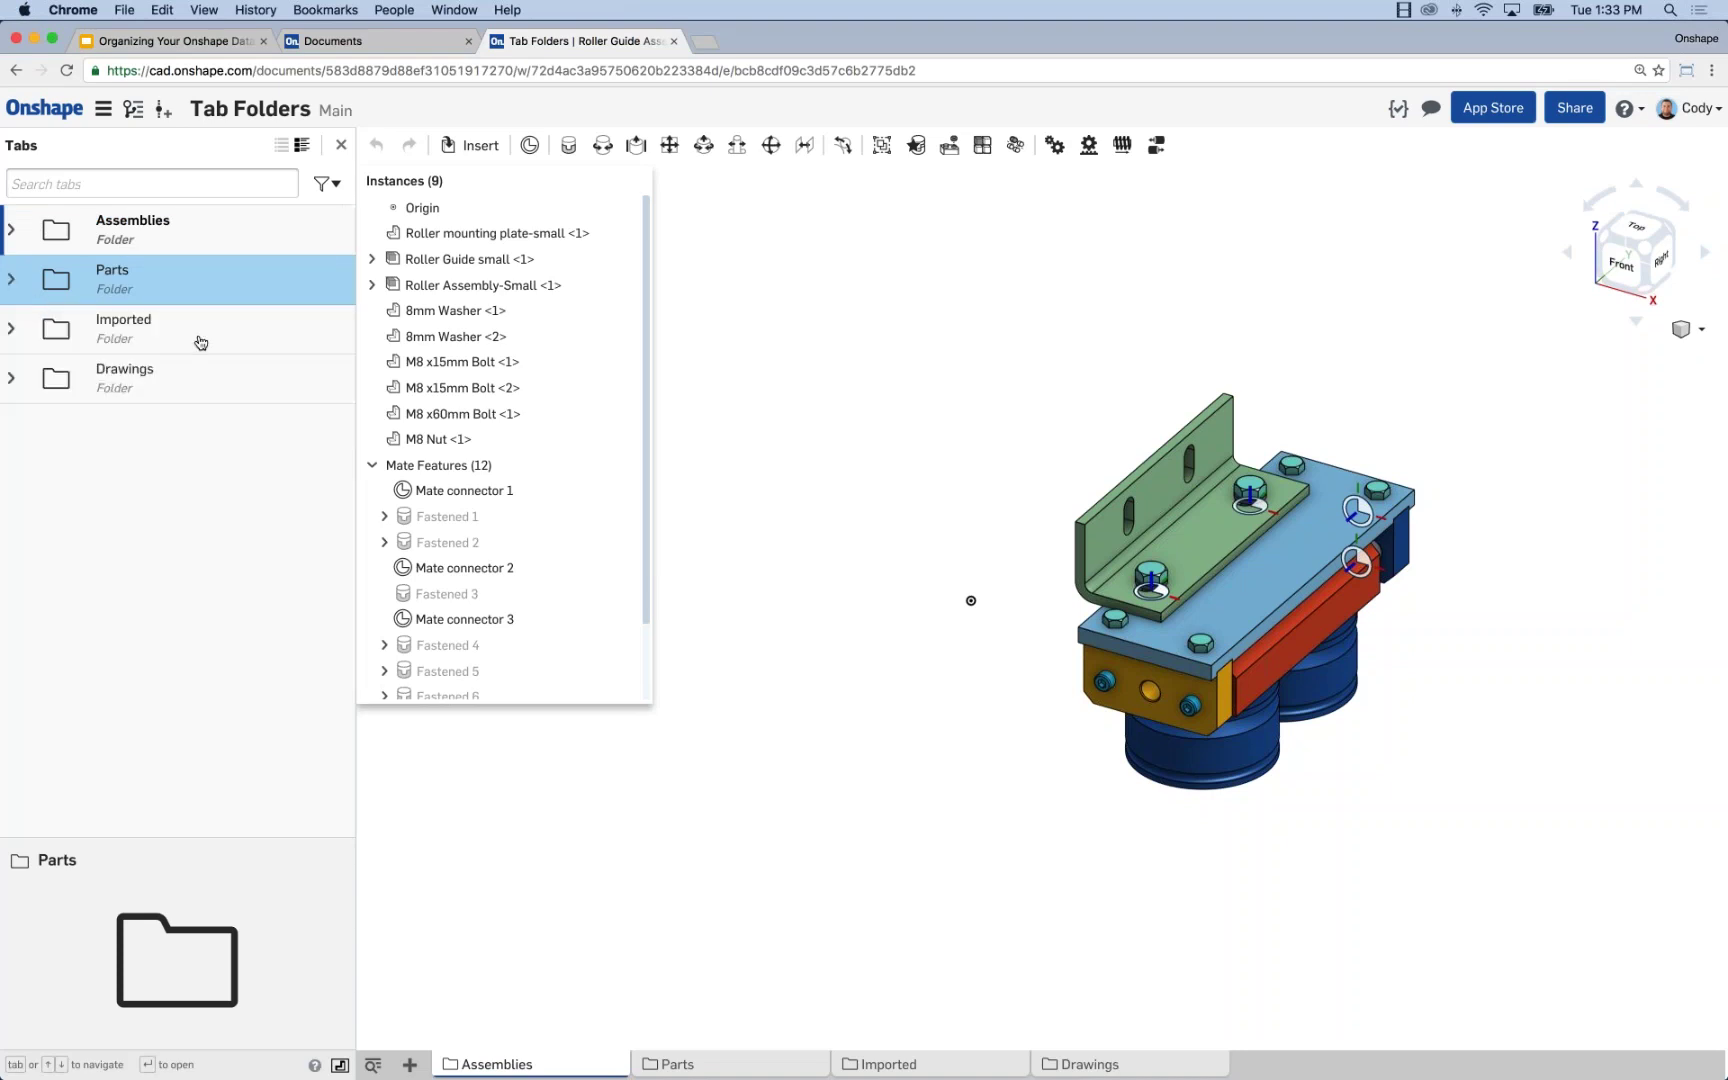
View the options for moving Roller Guide Parts (LH) from the Parts folder to another document, leaving without moving it
left_click(11, 284)
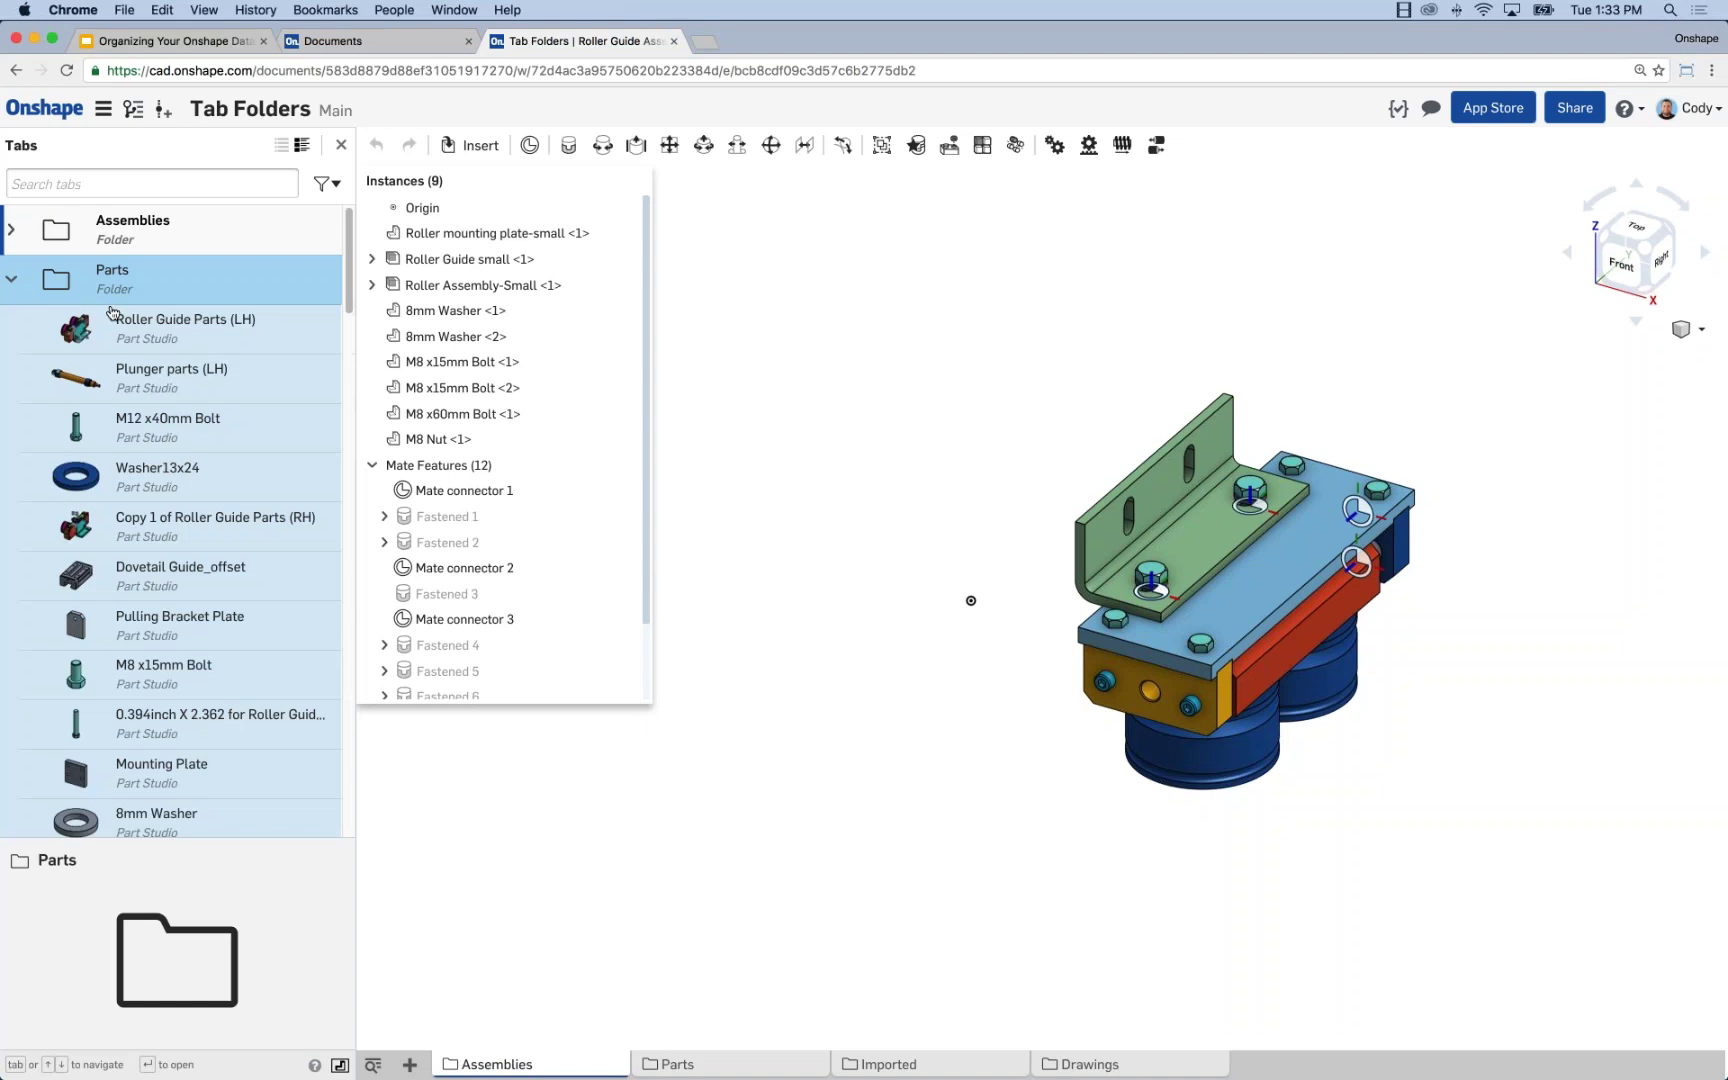
right_click(240, 341)
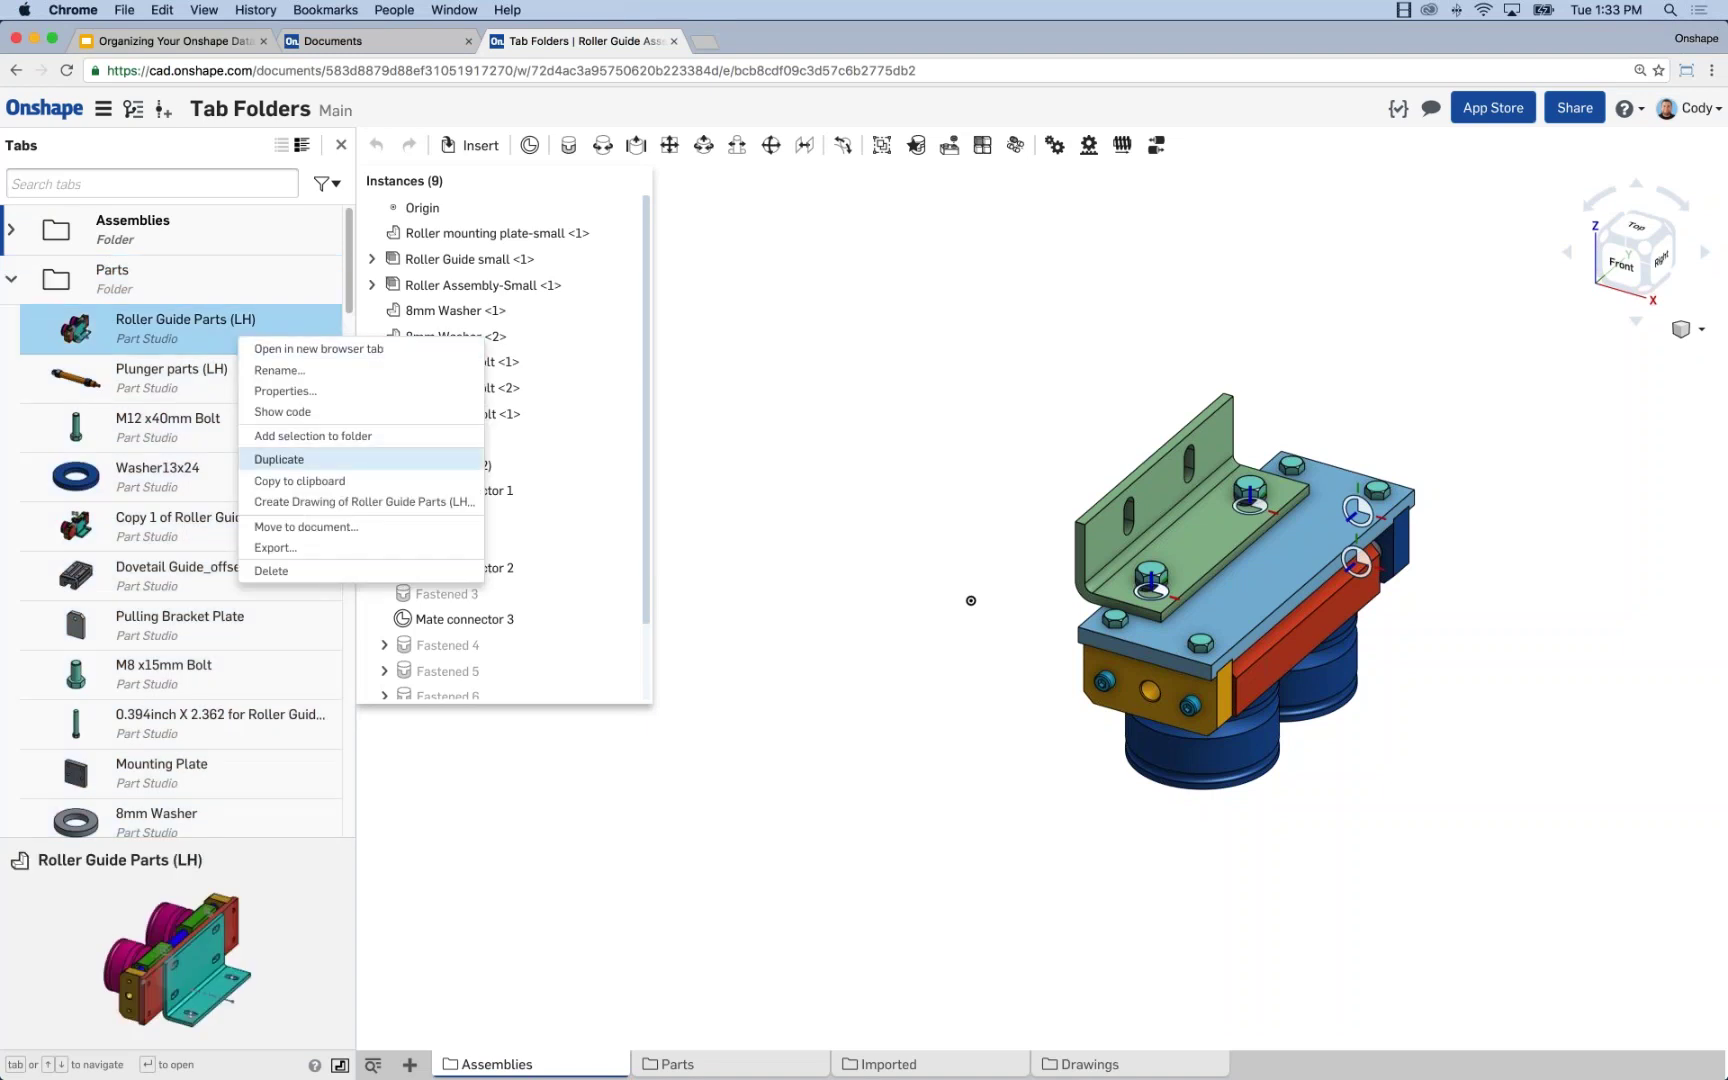
left_click(340, 527)
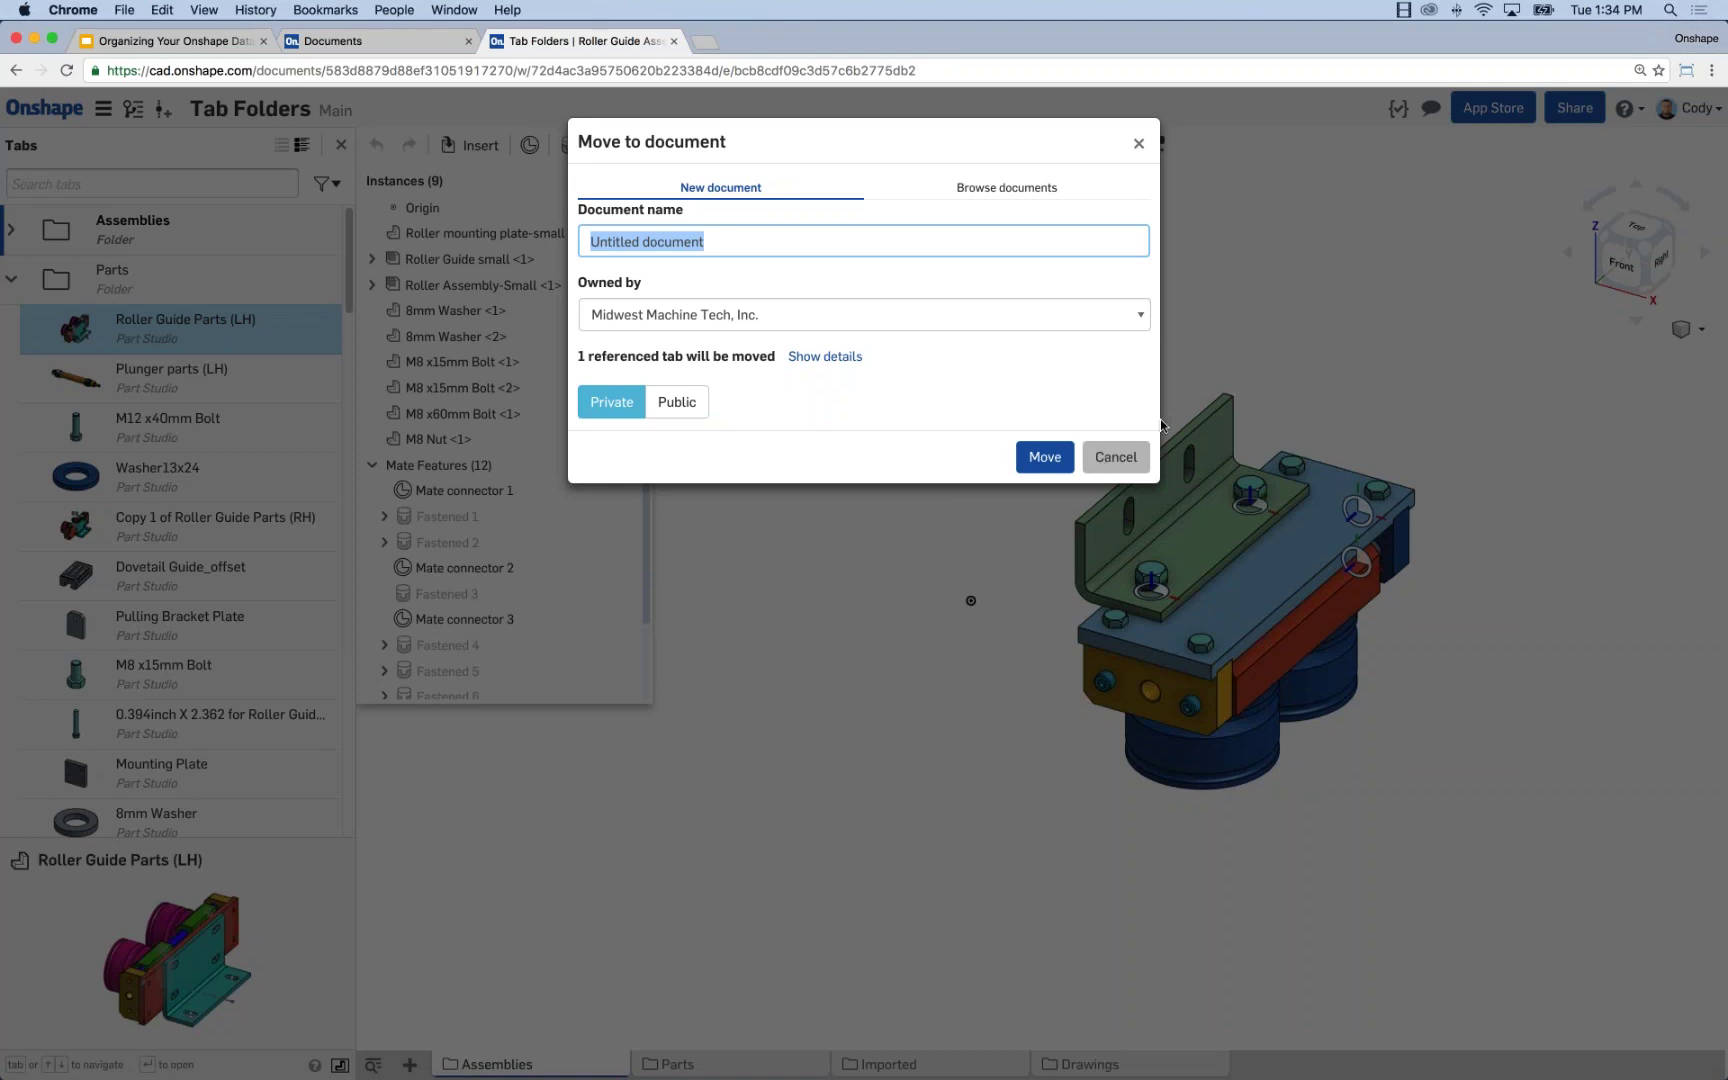
key("Escape")
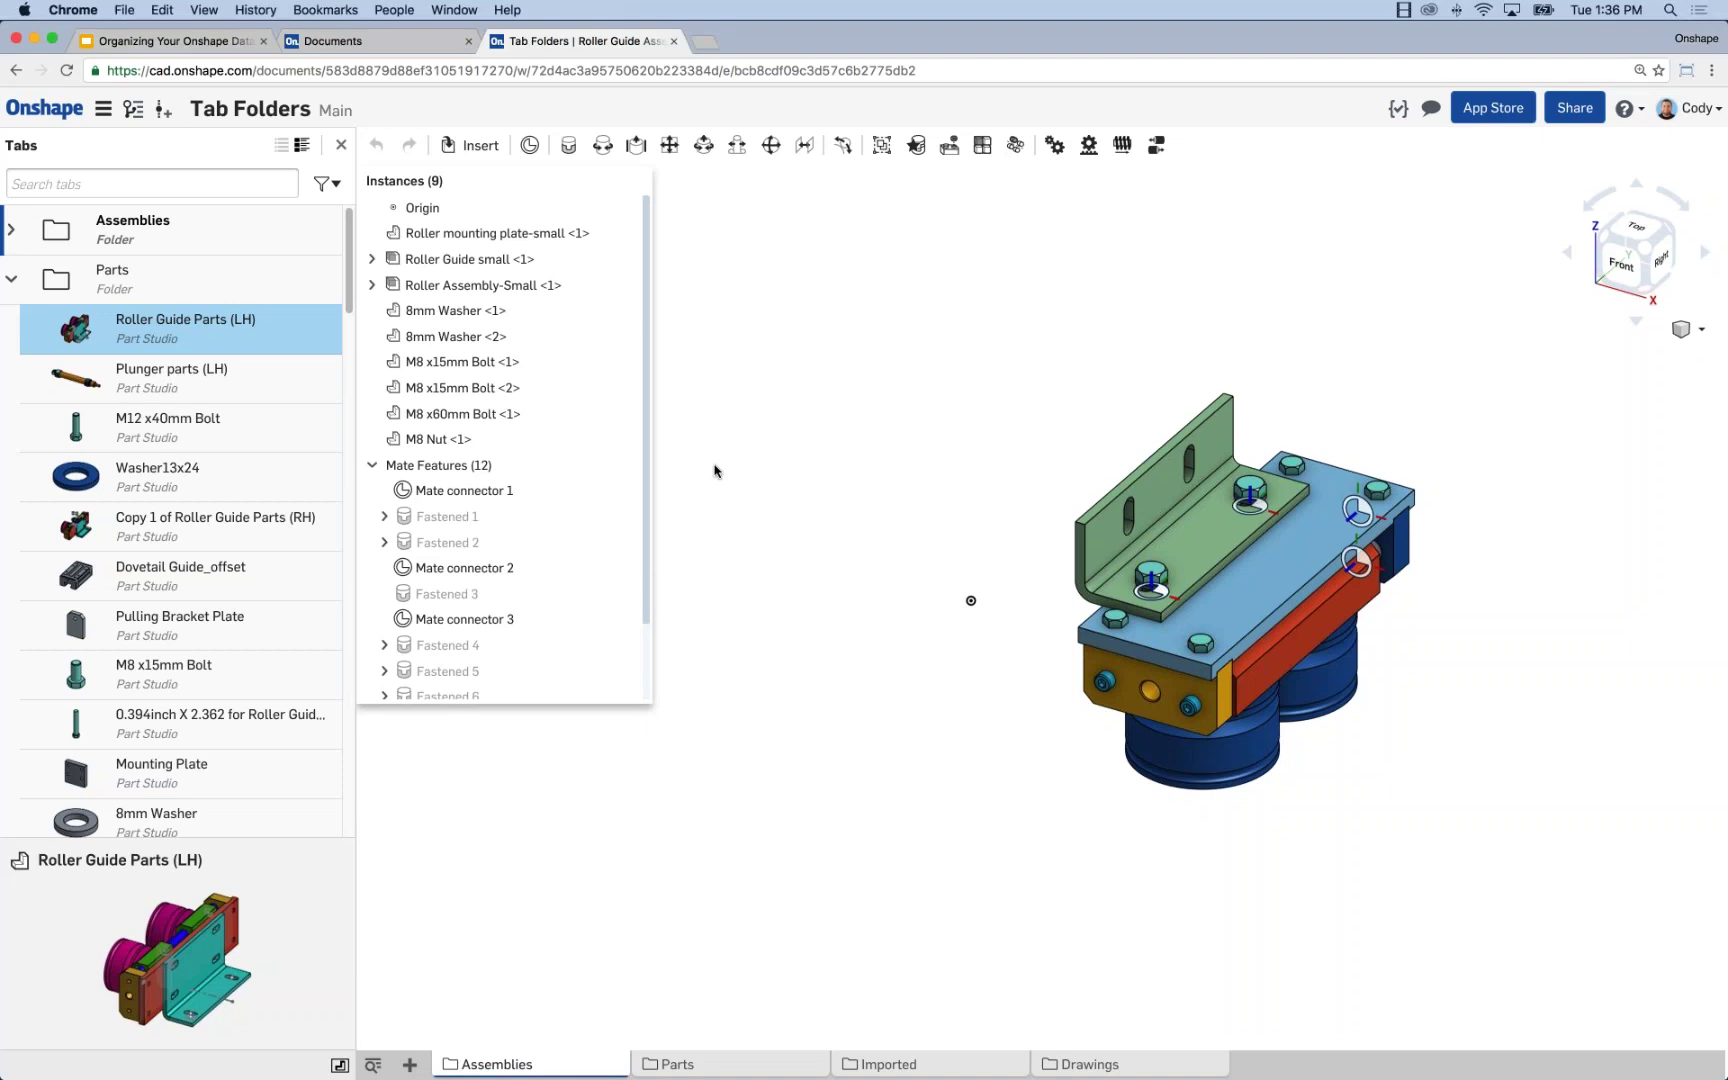
left_click(11, 279)
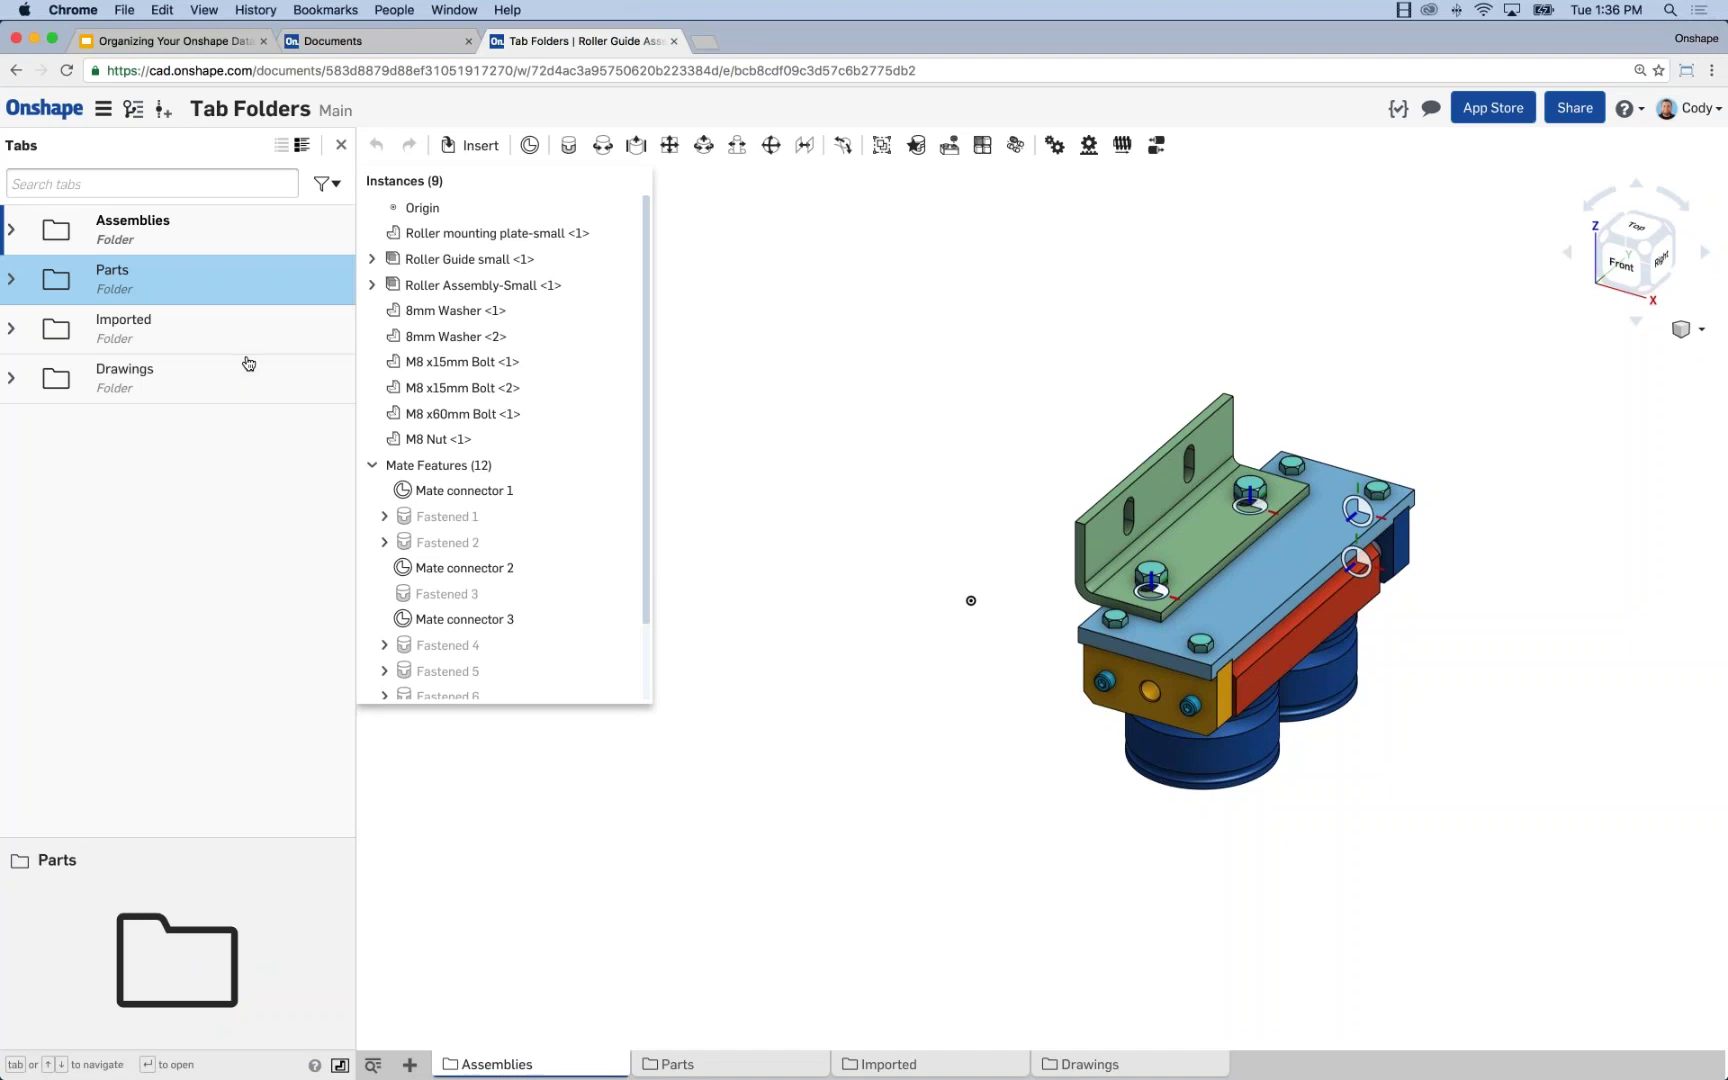
Switch to the Documents page and create a new label named Punching Machine
left_click(382, 44)
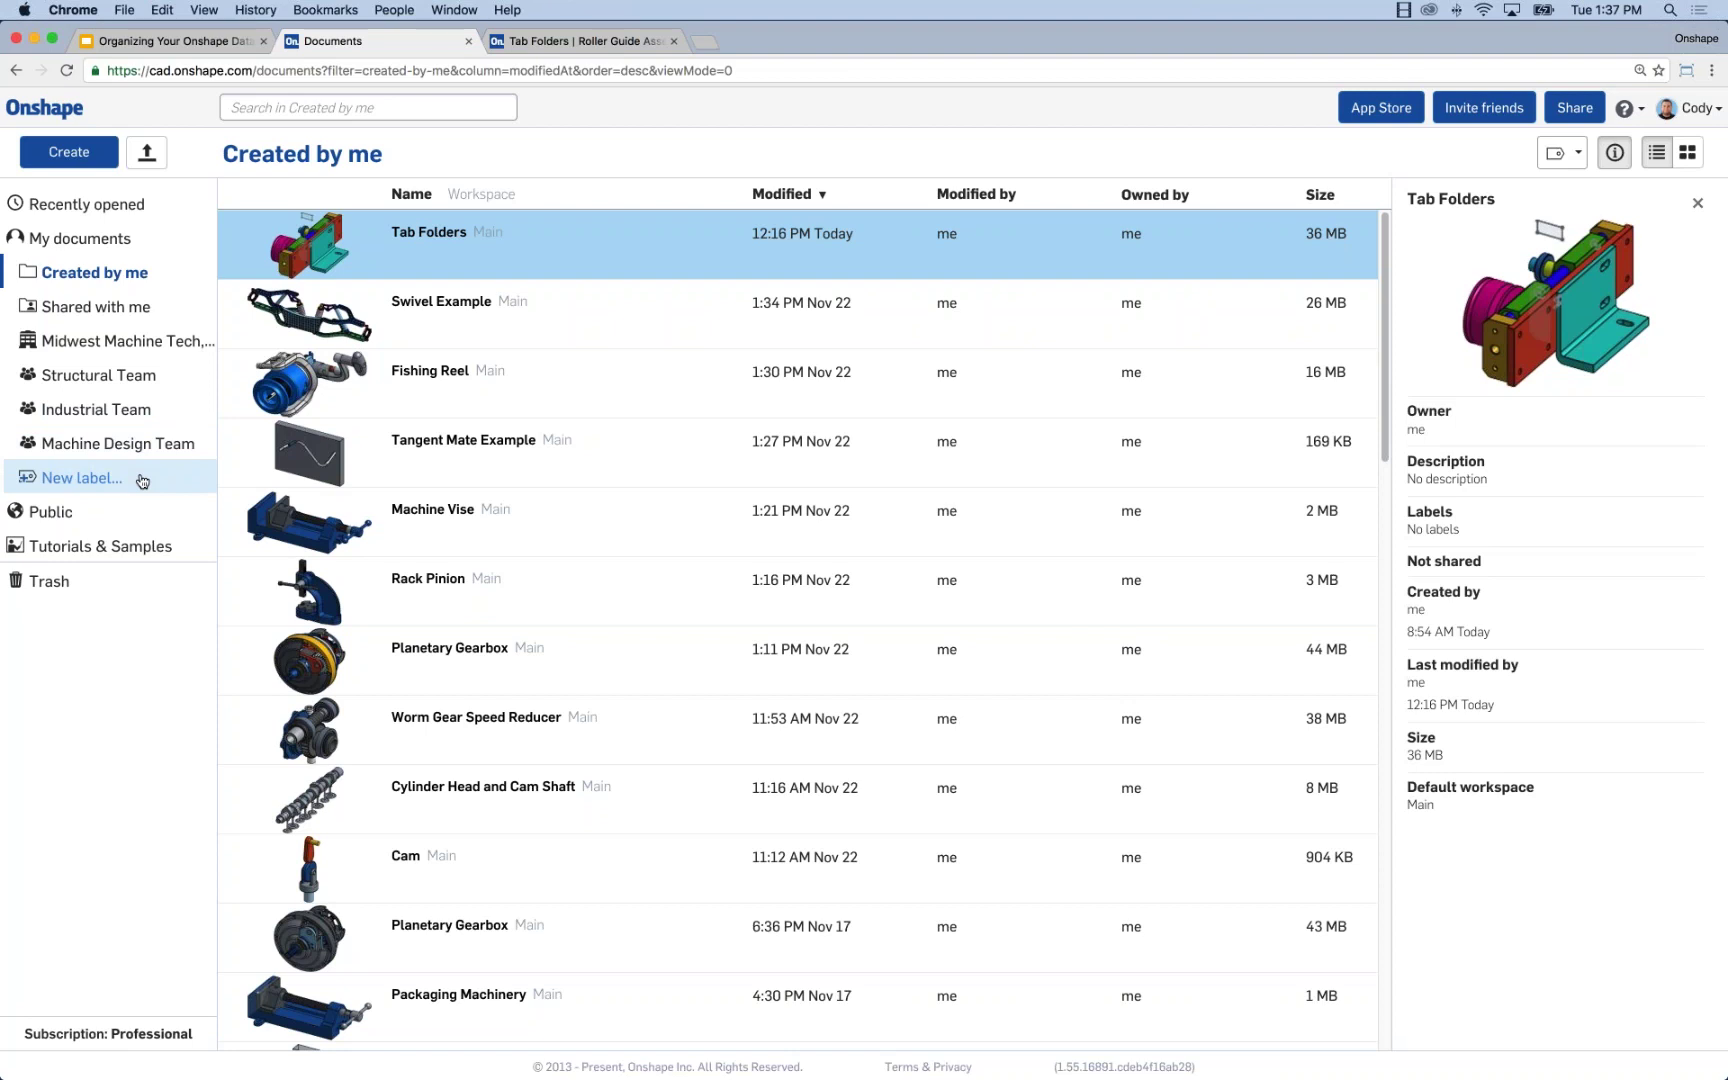
left_click(82, 479)
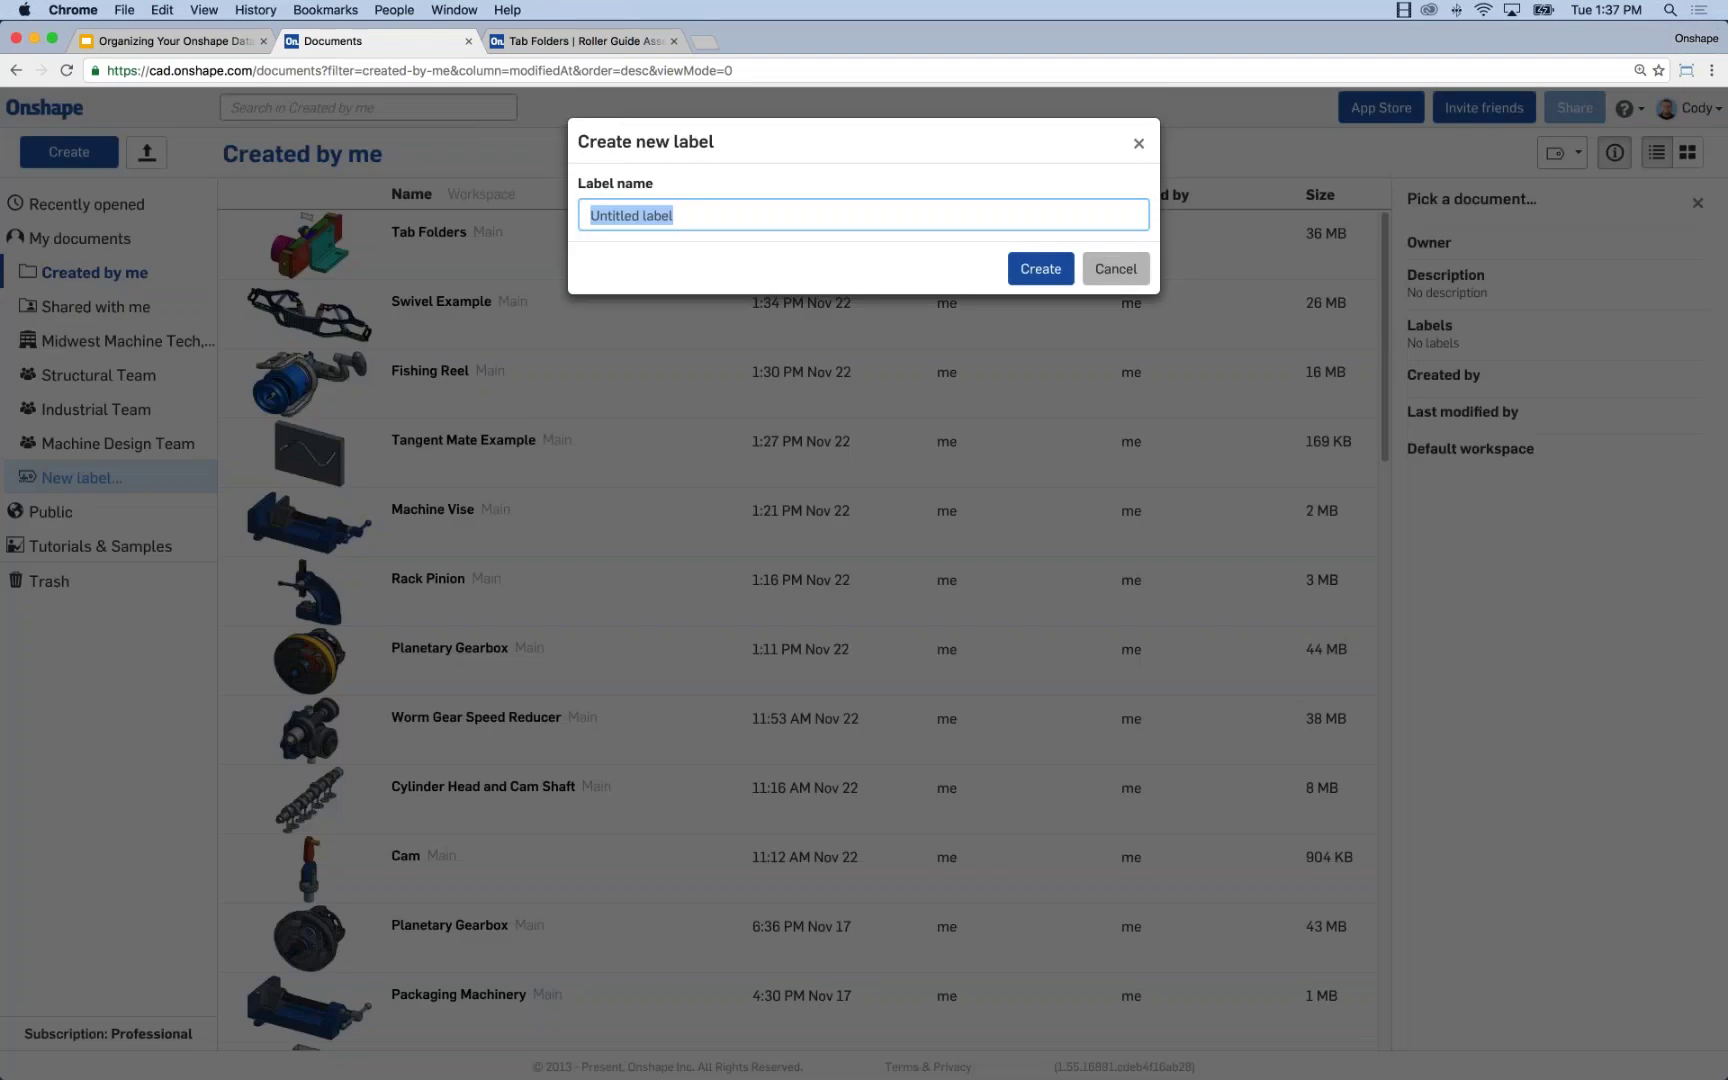
type("Punching Machine")
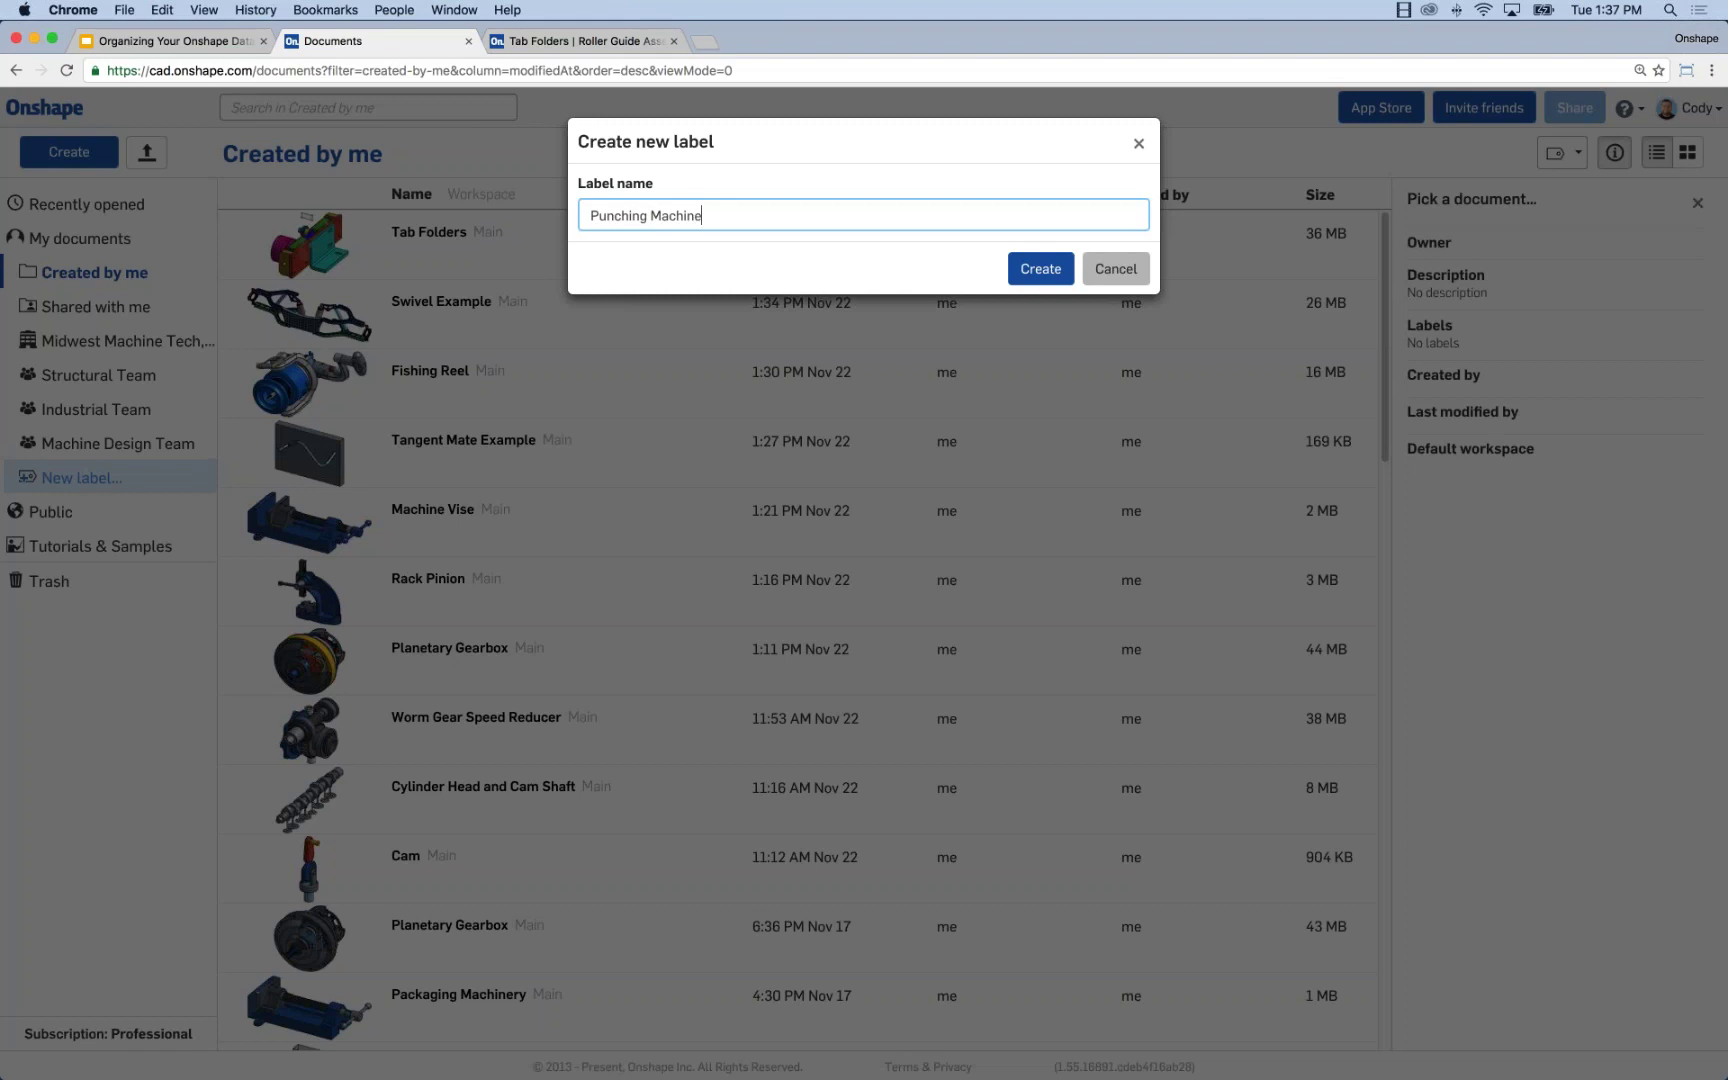
left_click(1034, 270)
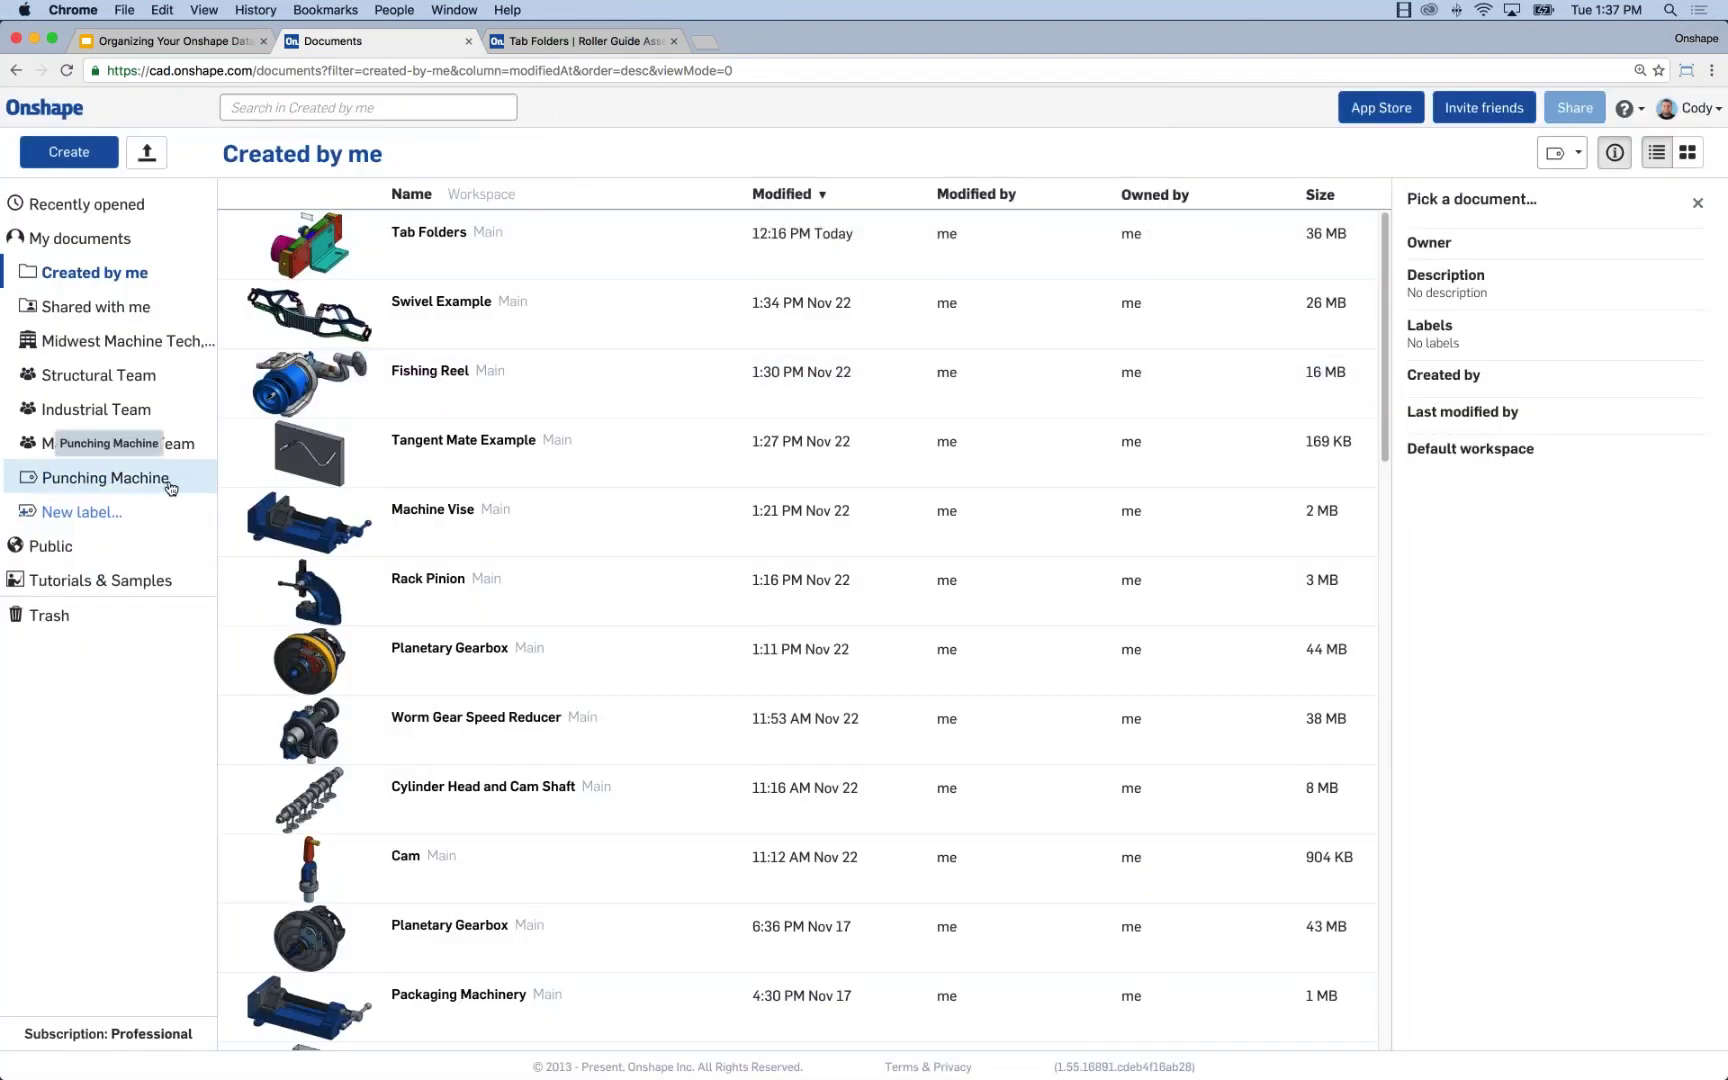
Assign the Punching Machine label to the Tab Folders document
left_click(668, 236)
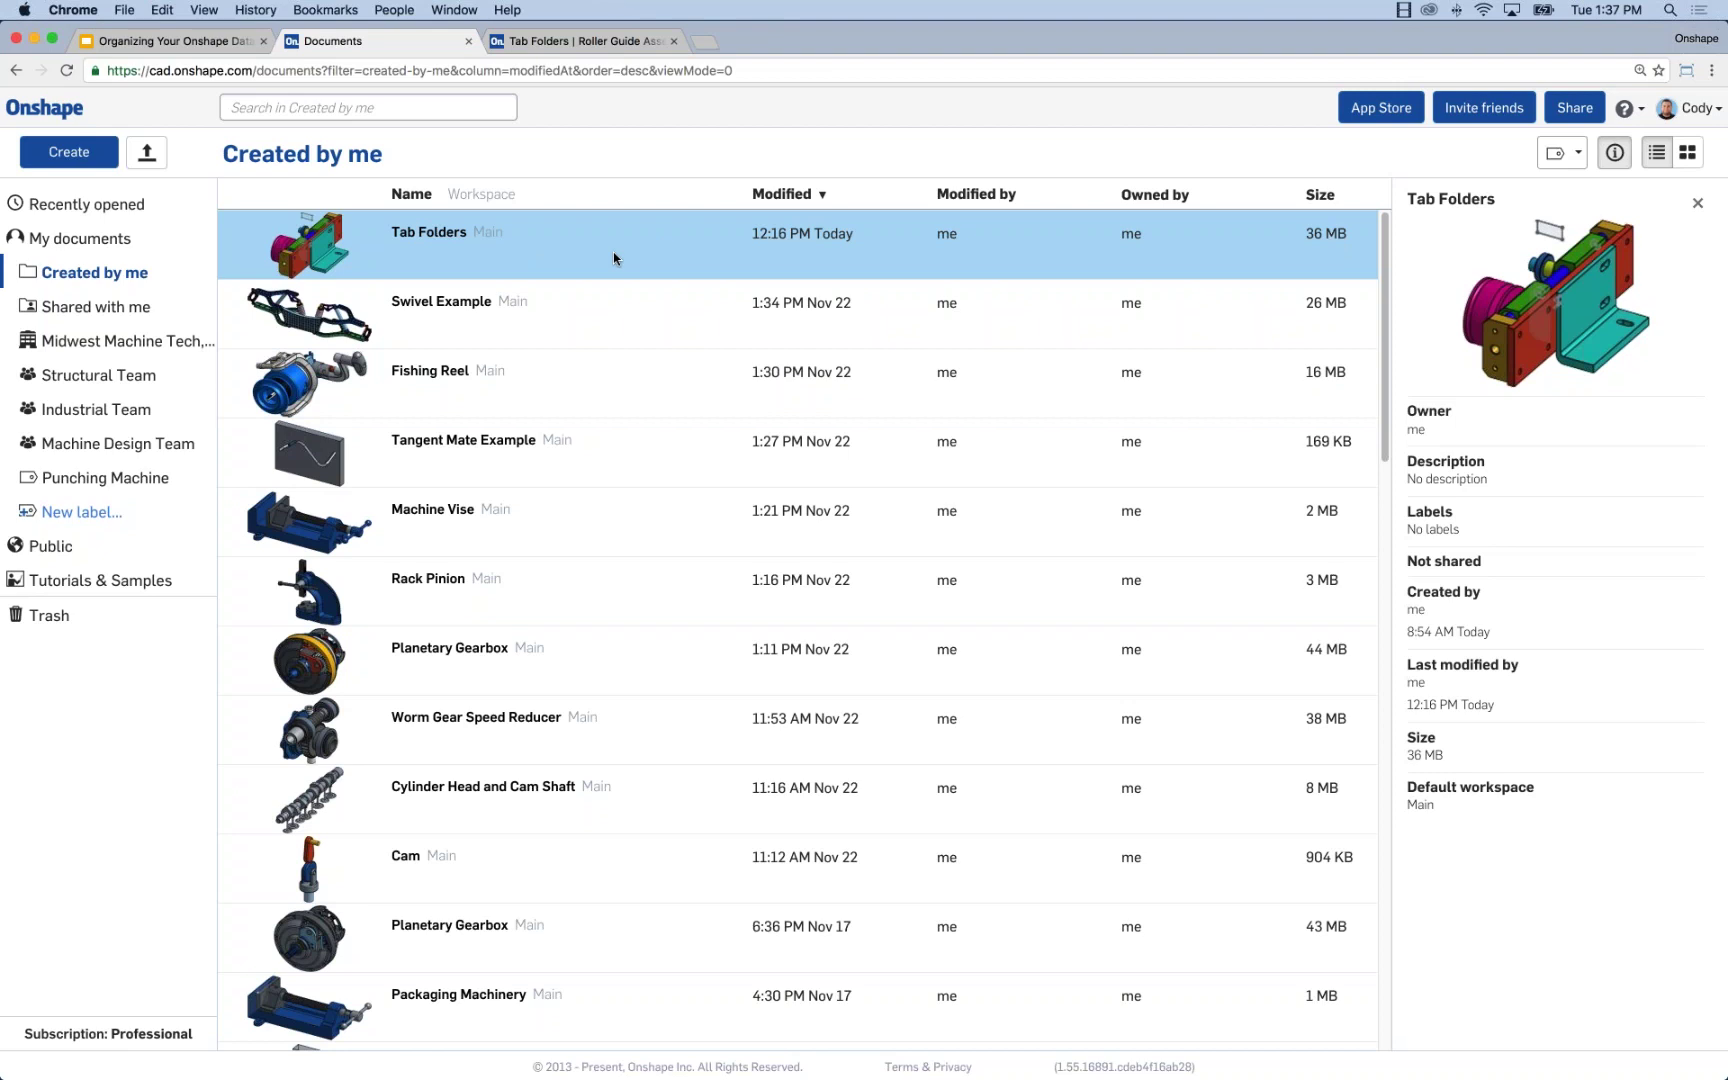
left_click(1560, 152)
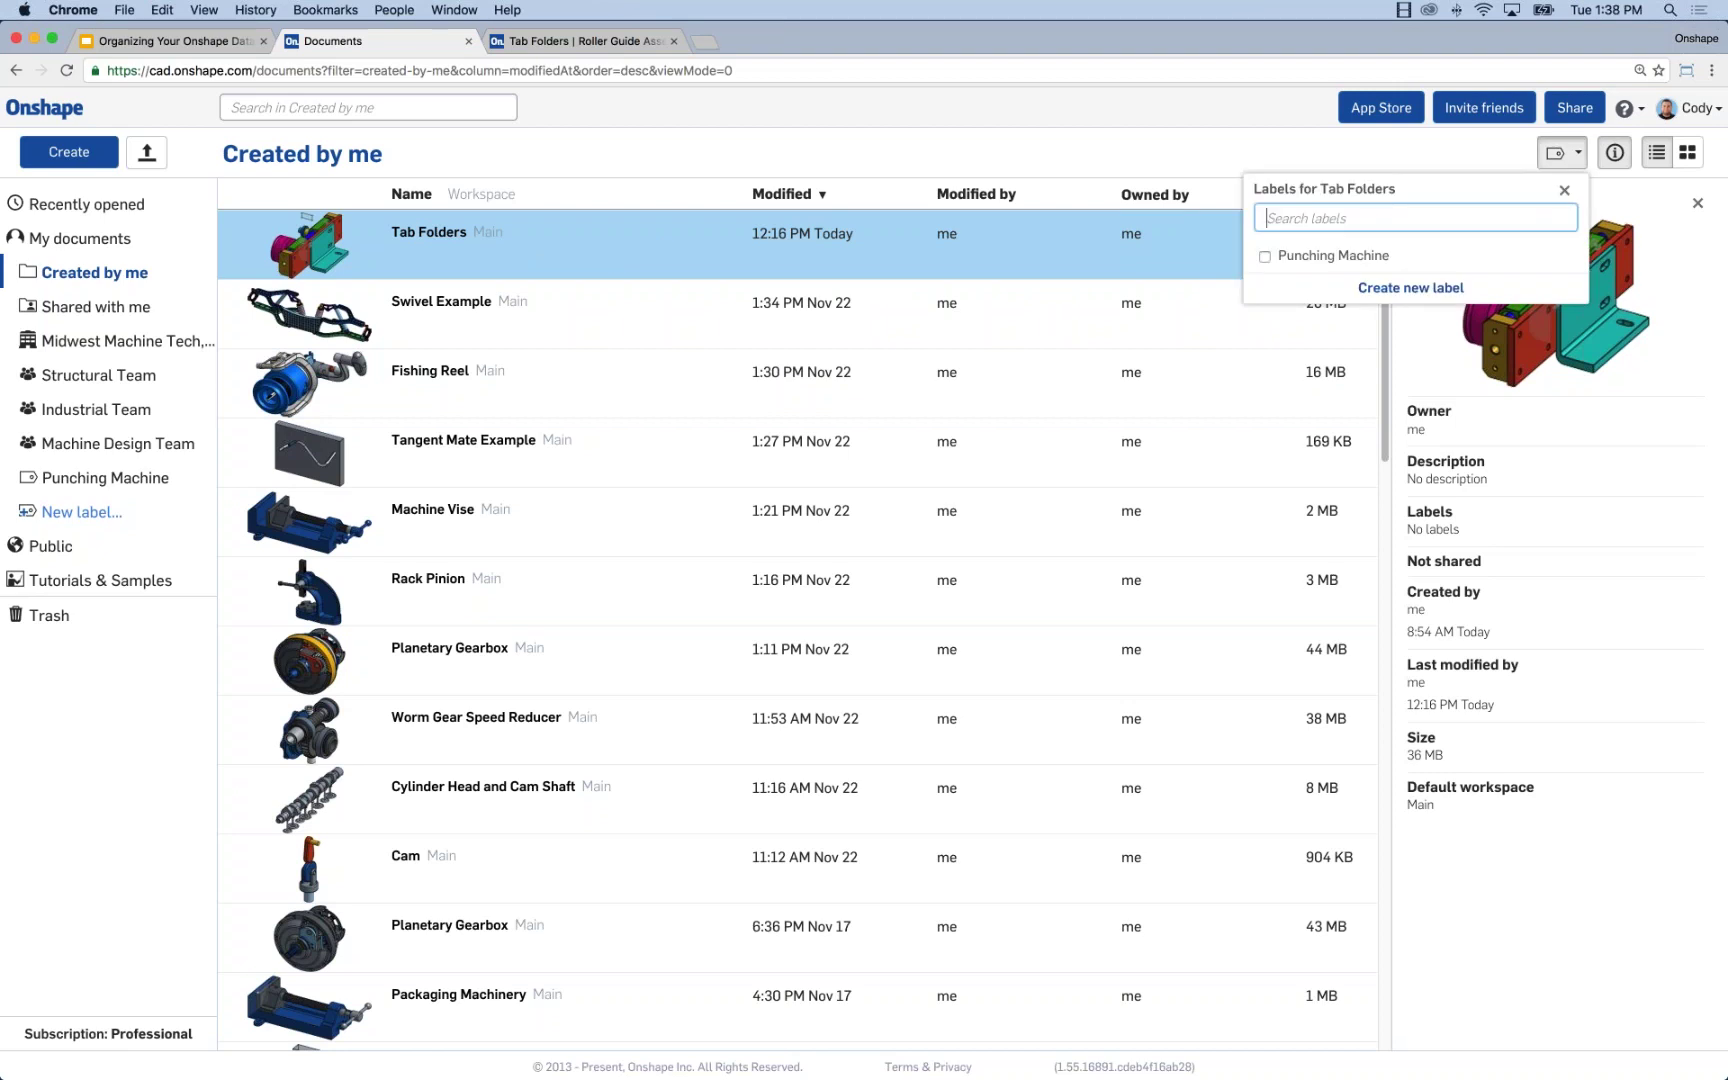
left_click(1265, 256)
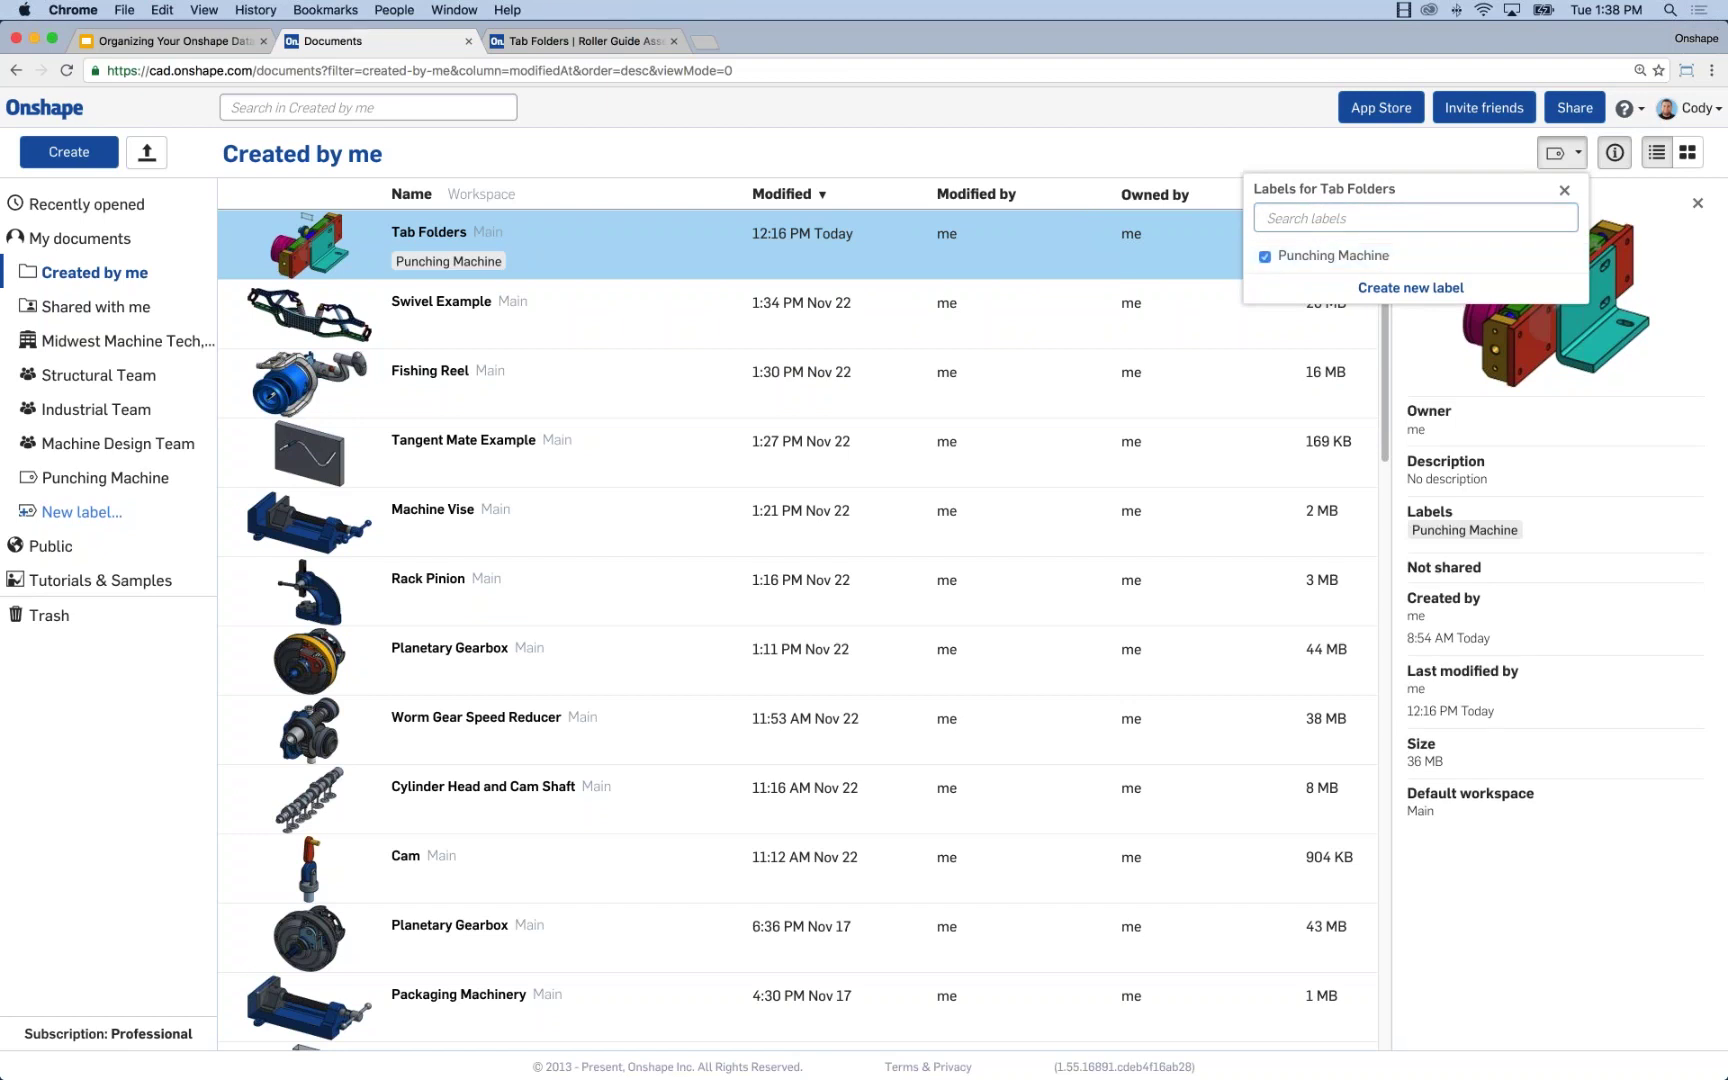
left_click(1564, 190)
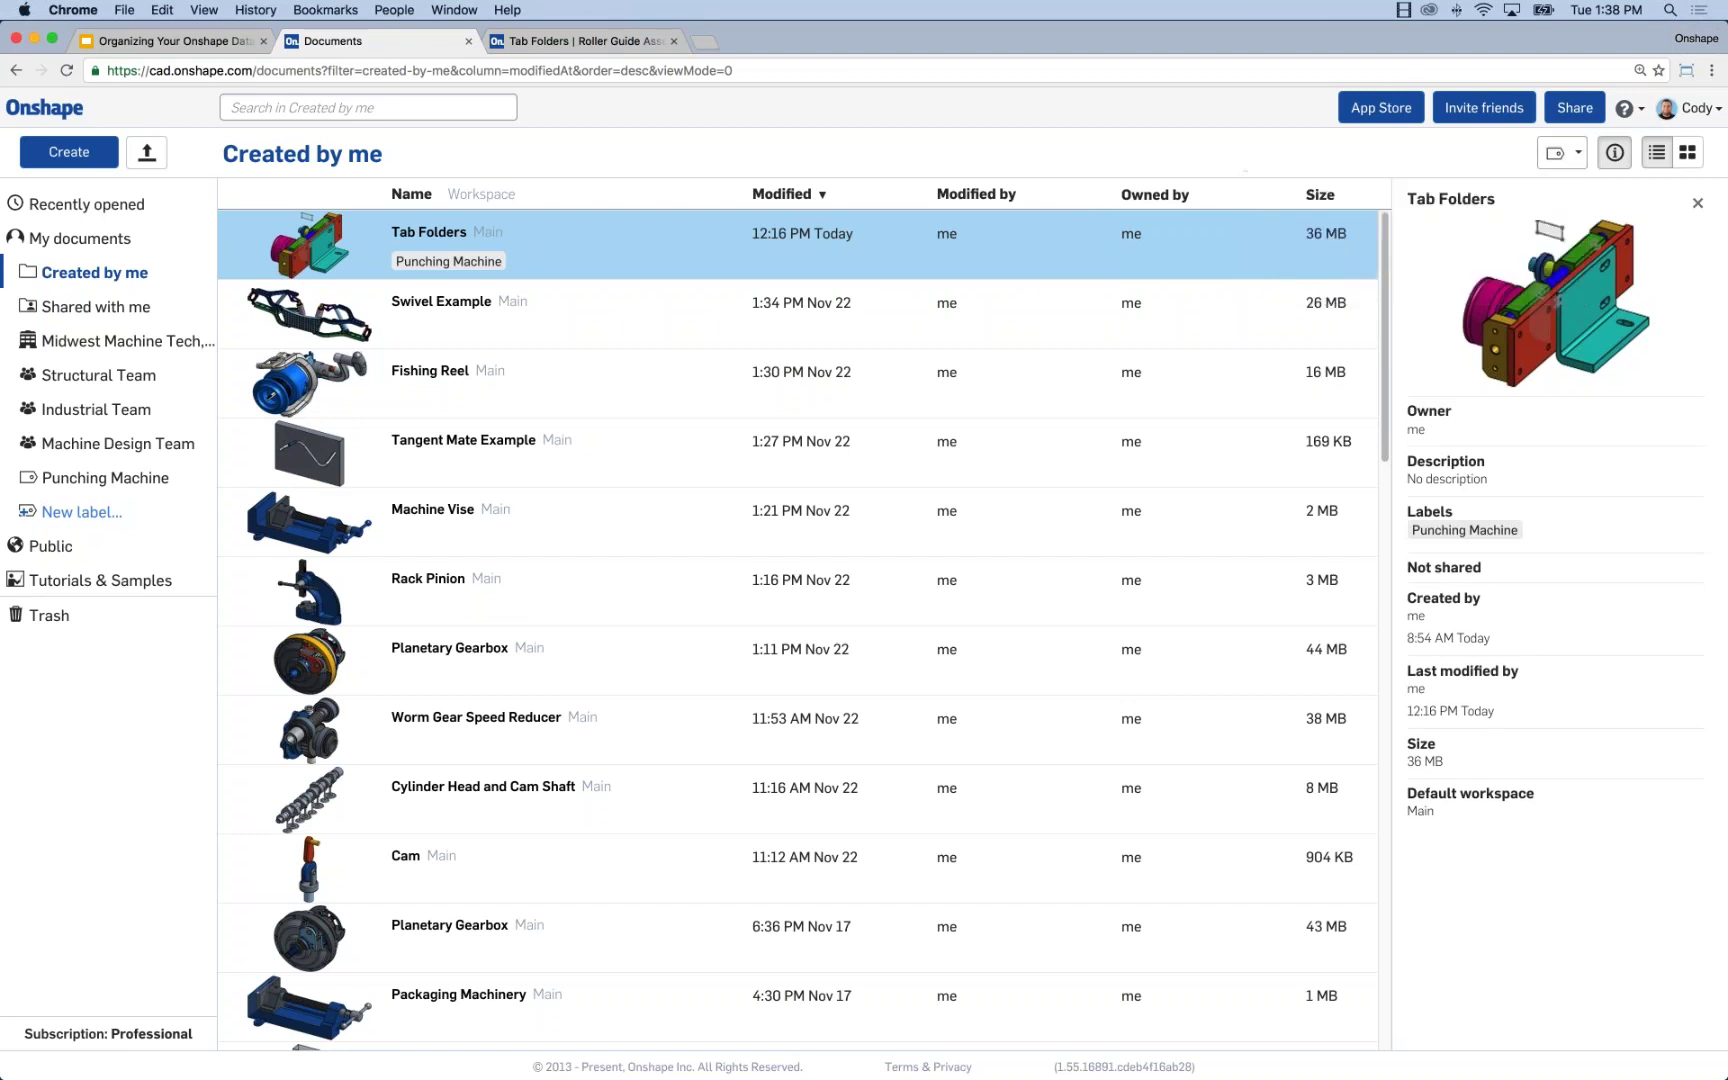
Assign the Punching Machine label to the Swivel Example document and list the documents carrying that label
left_click(575, 330)
left_click(1561, 152)
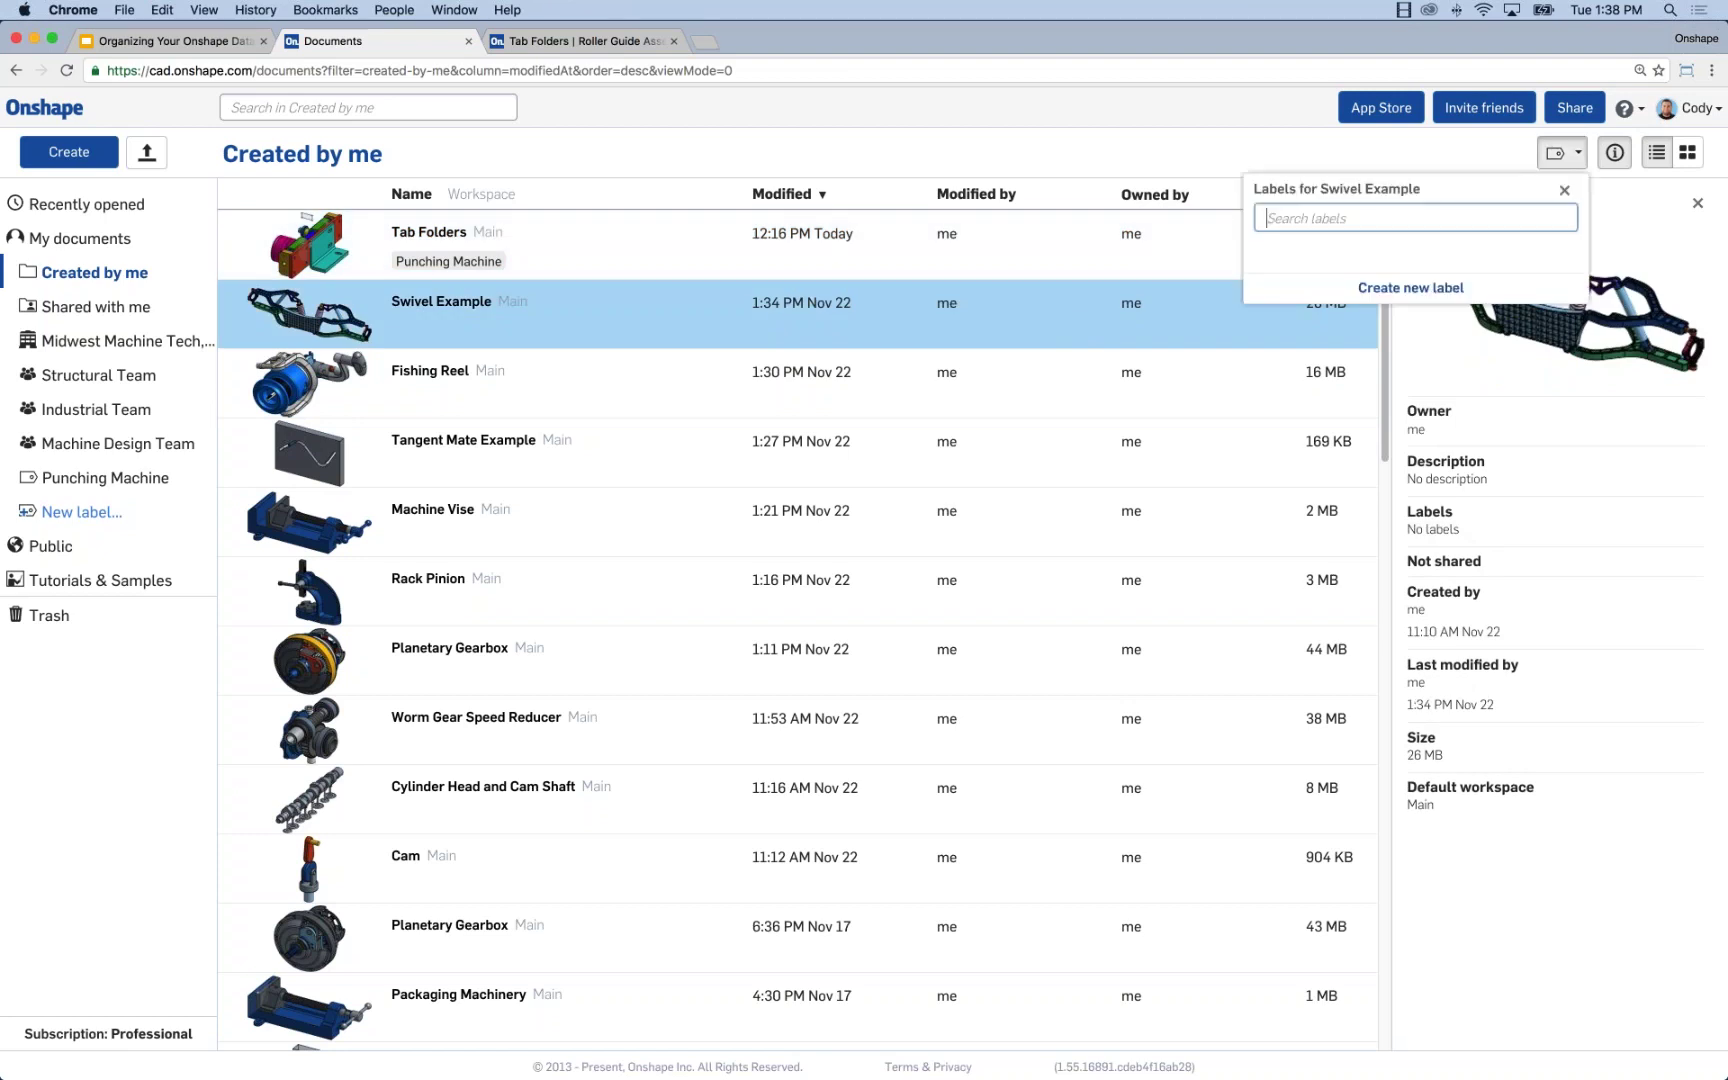
left_click(1330, 256)
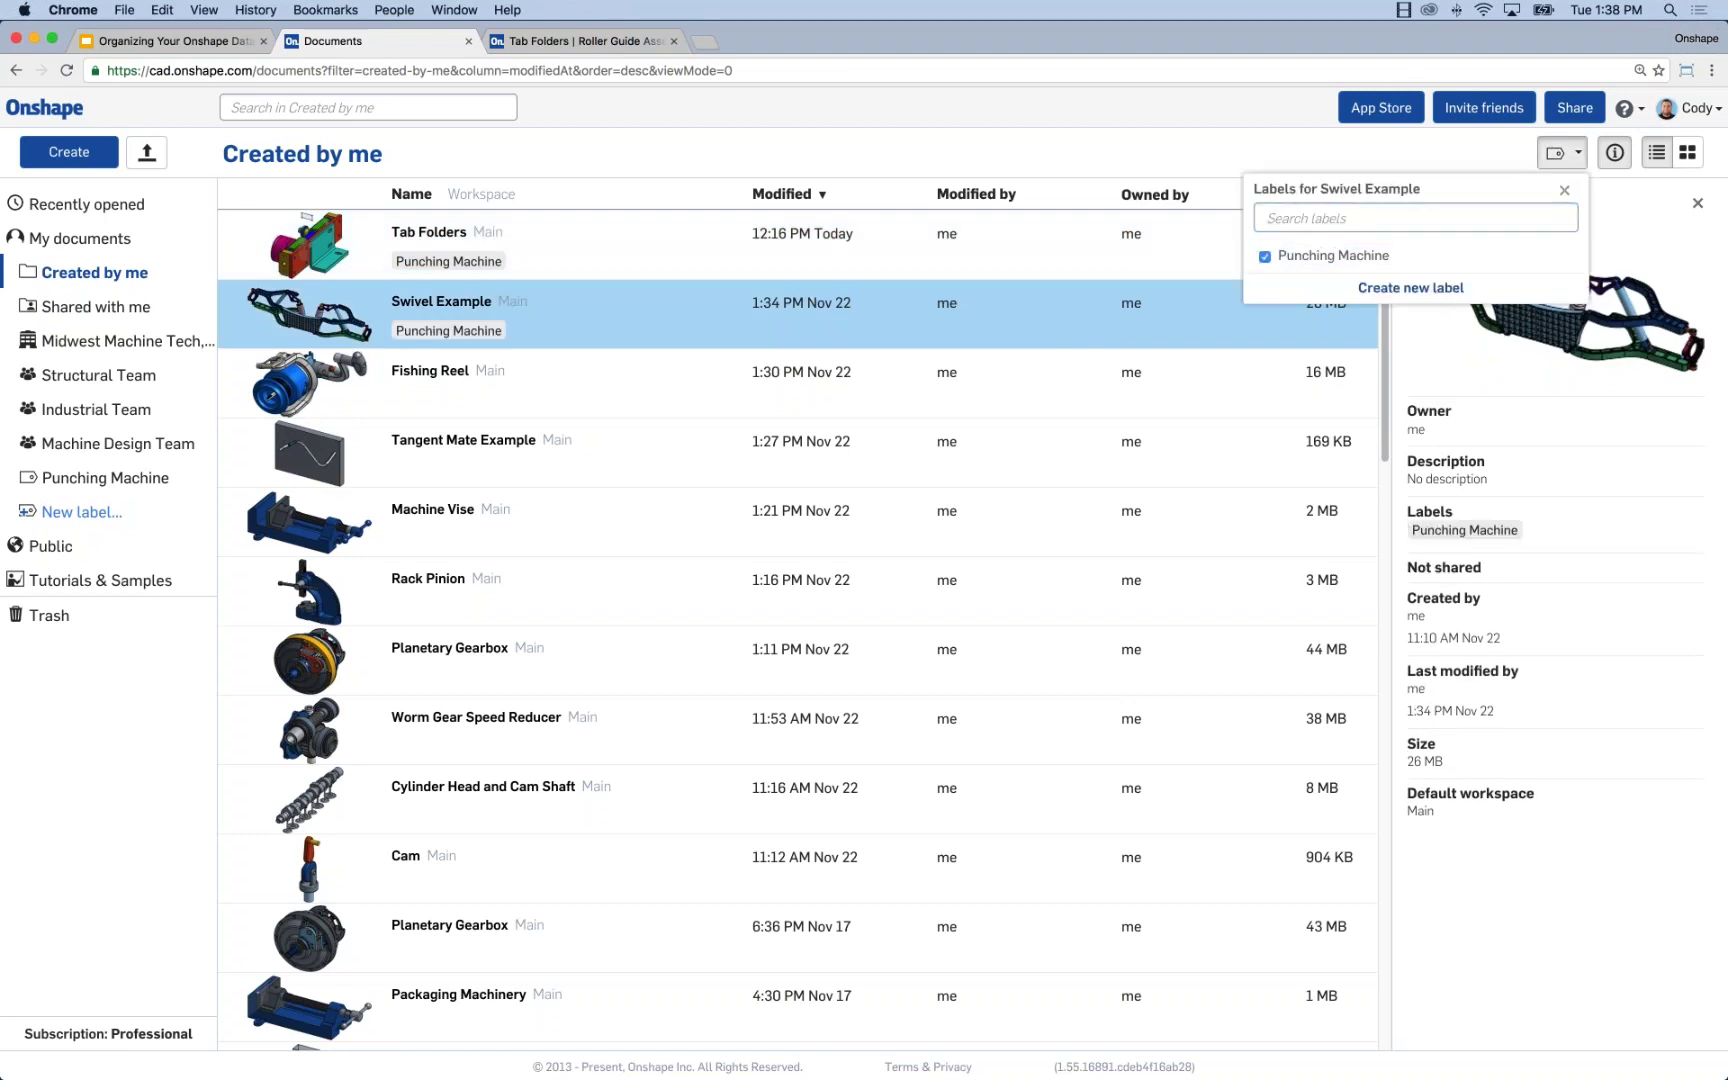
key("Escape")
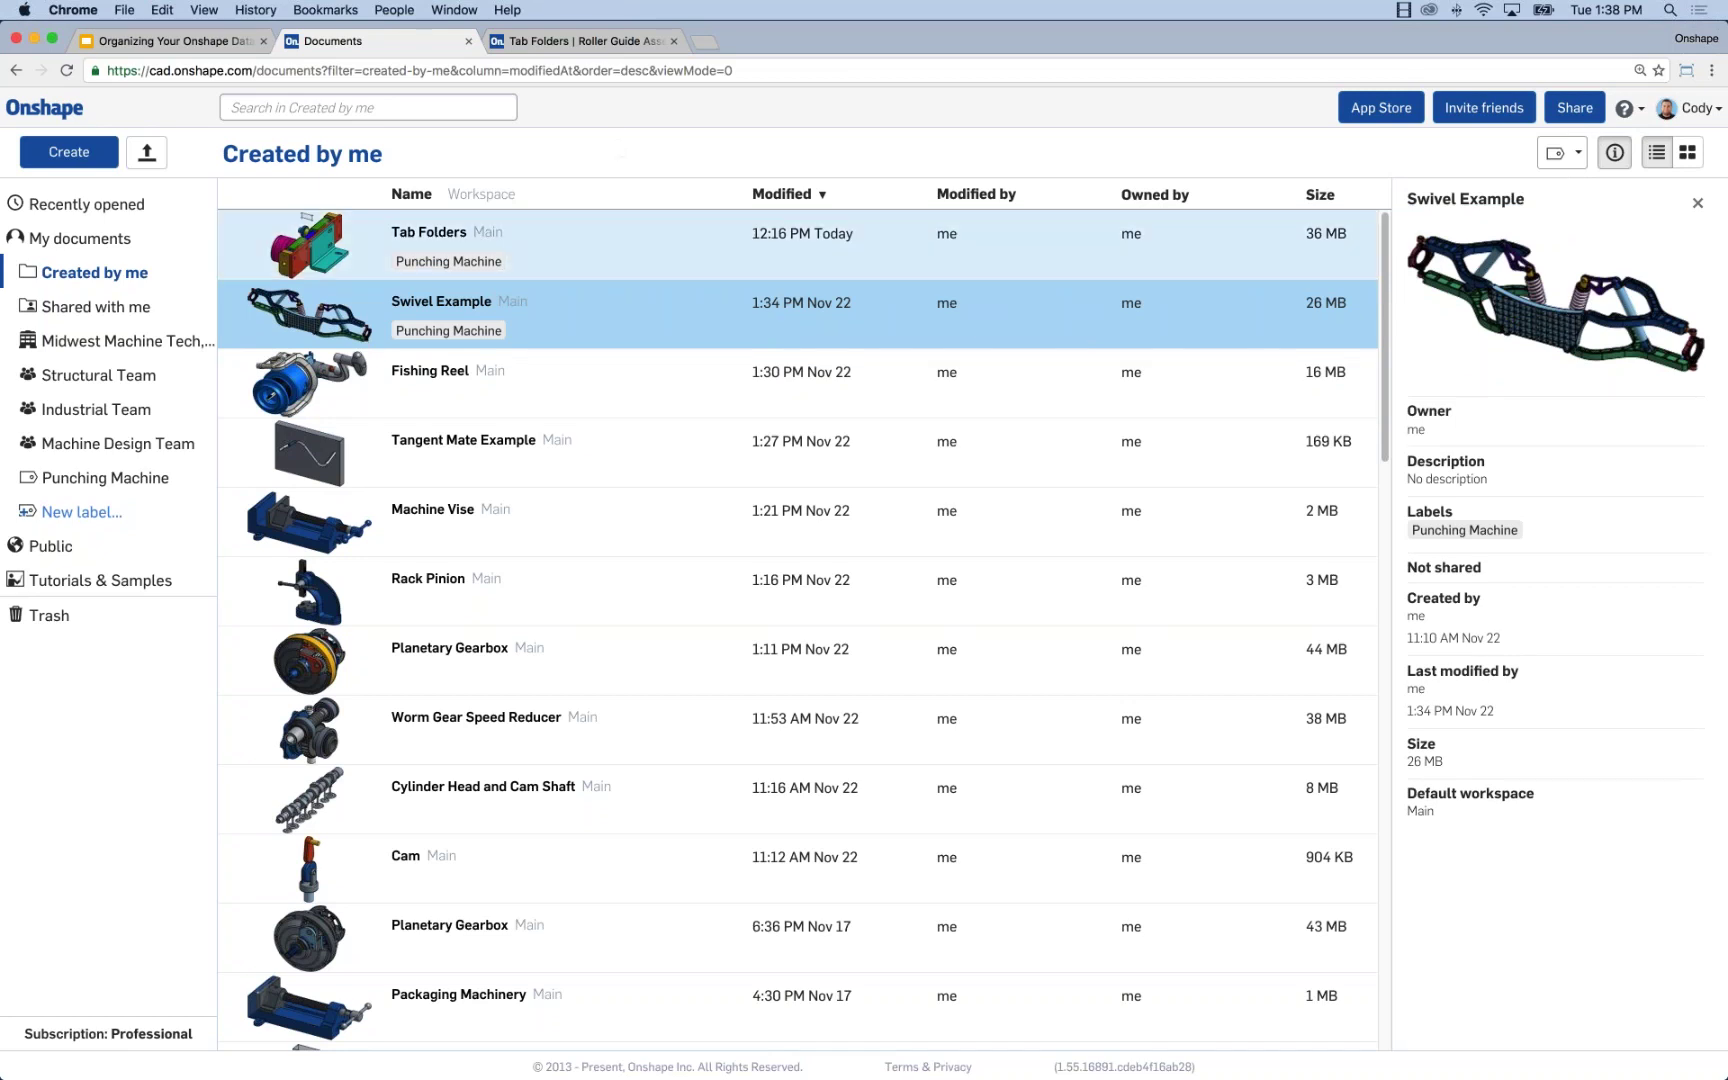
left_click(139, 478)
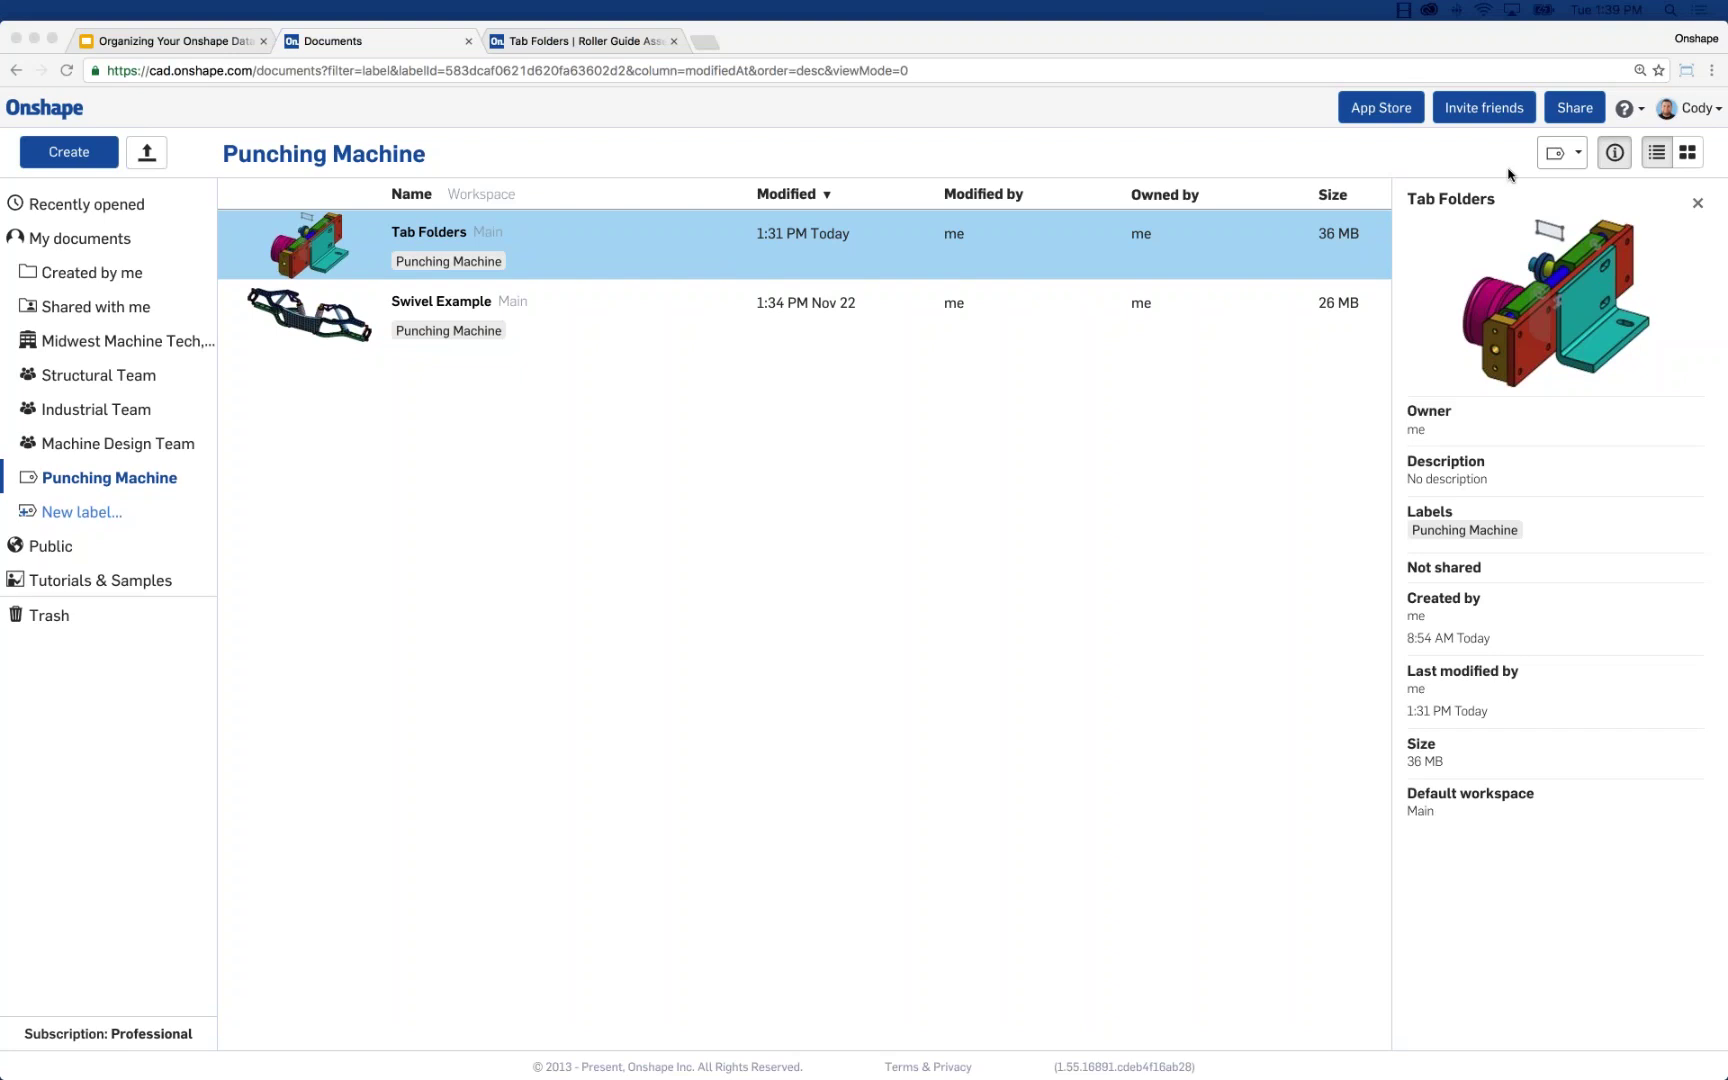
Remove the Punching Machine label from the Tab Folders document and assign it to the same document again
left_click(1577, 155)
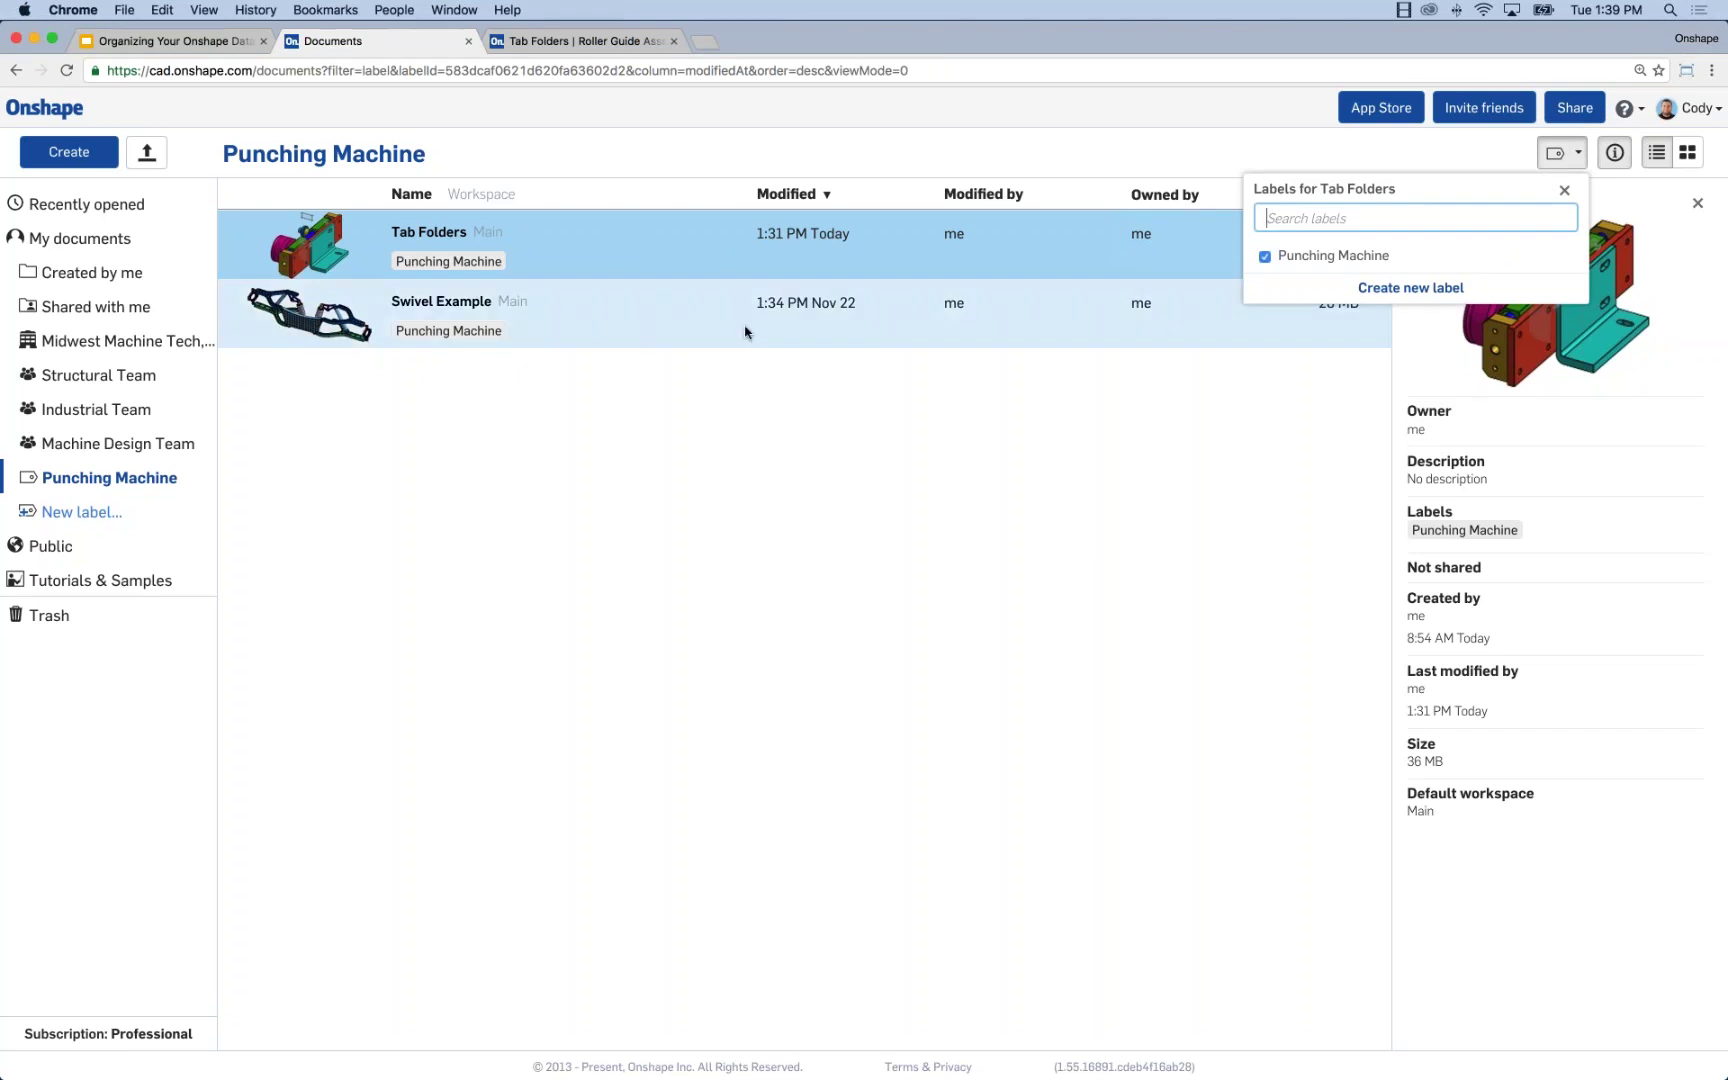
left_click(1265, 258)
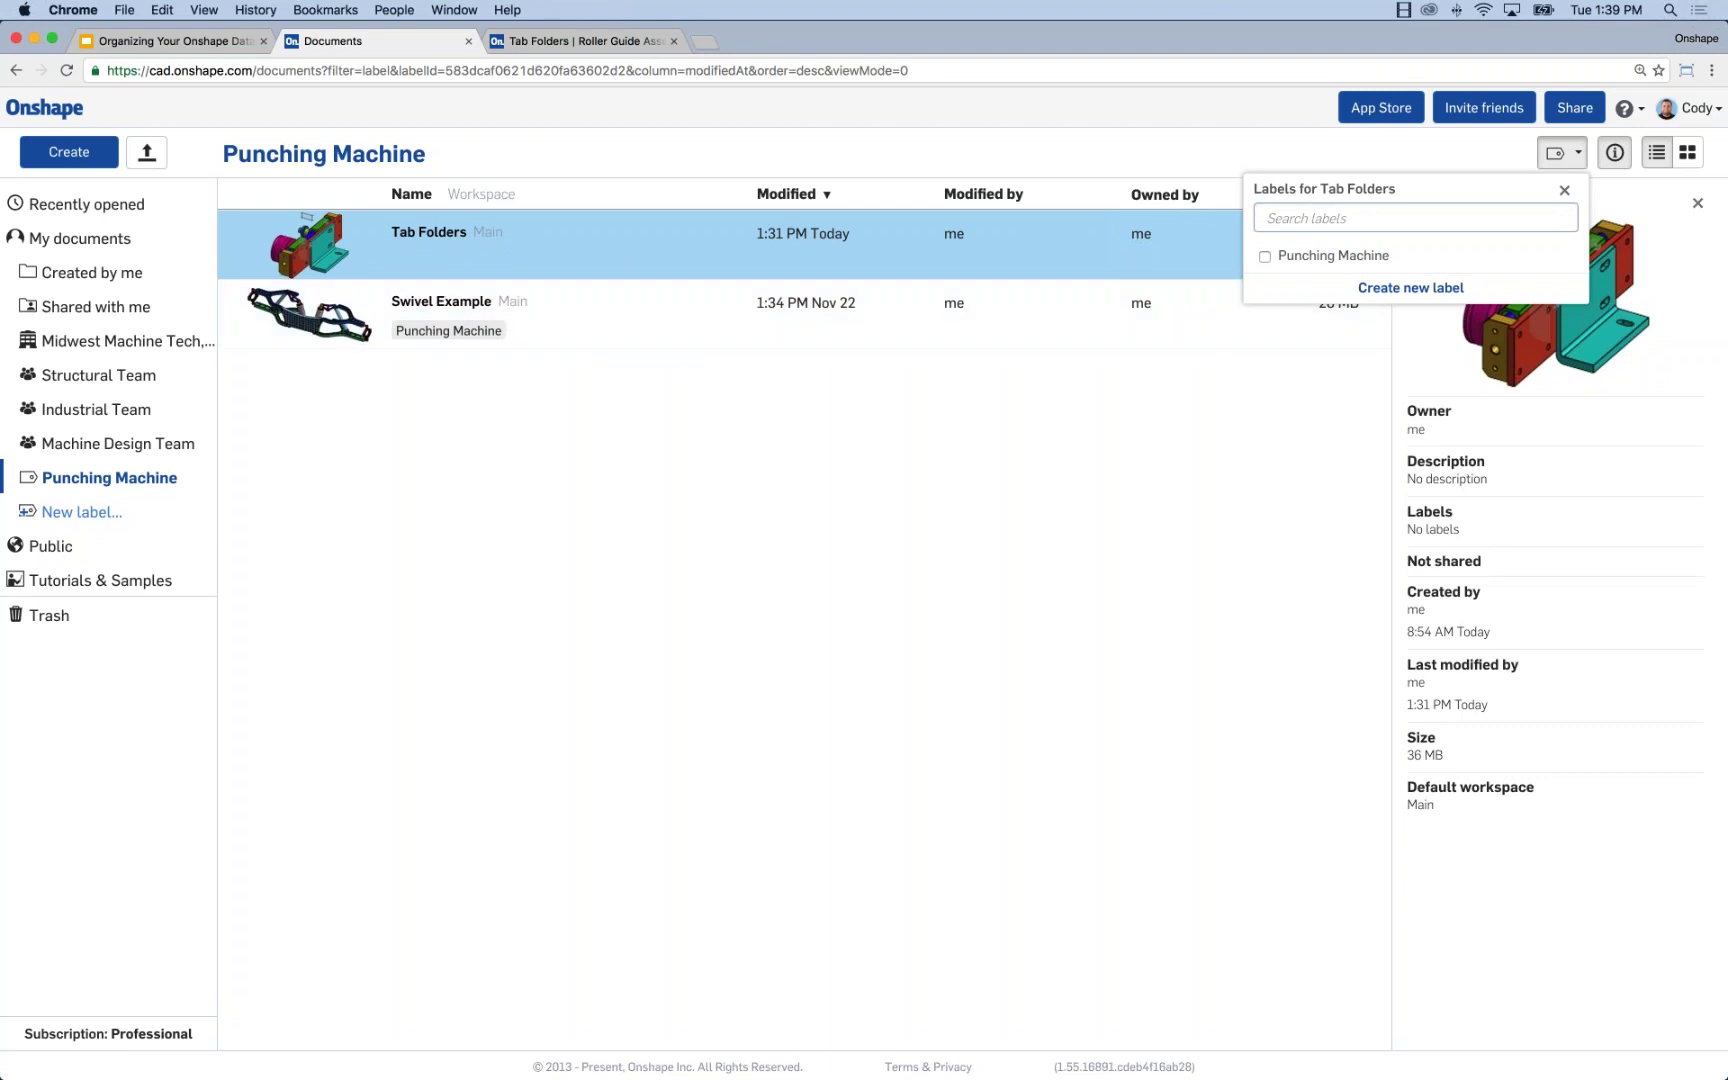
left_click(1266, 257)
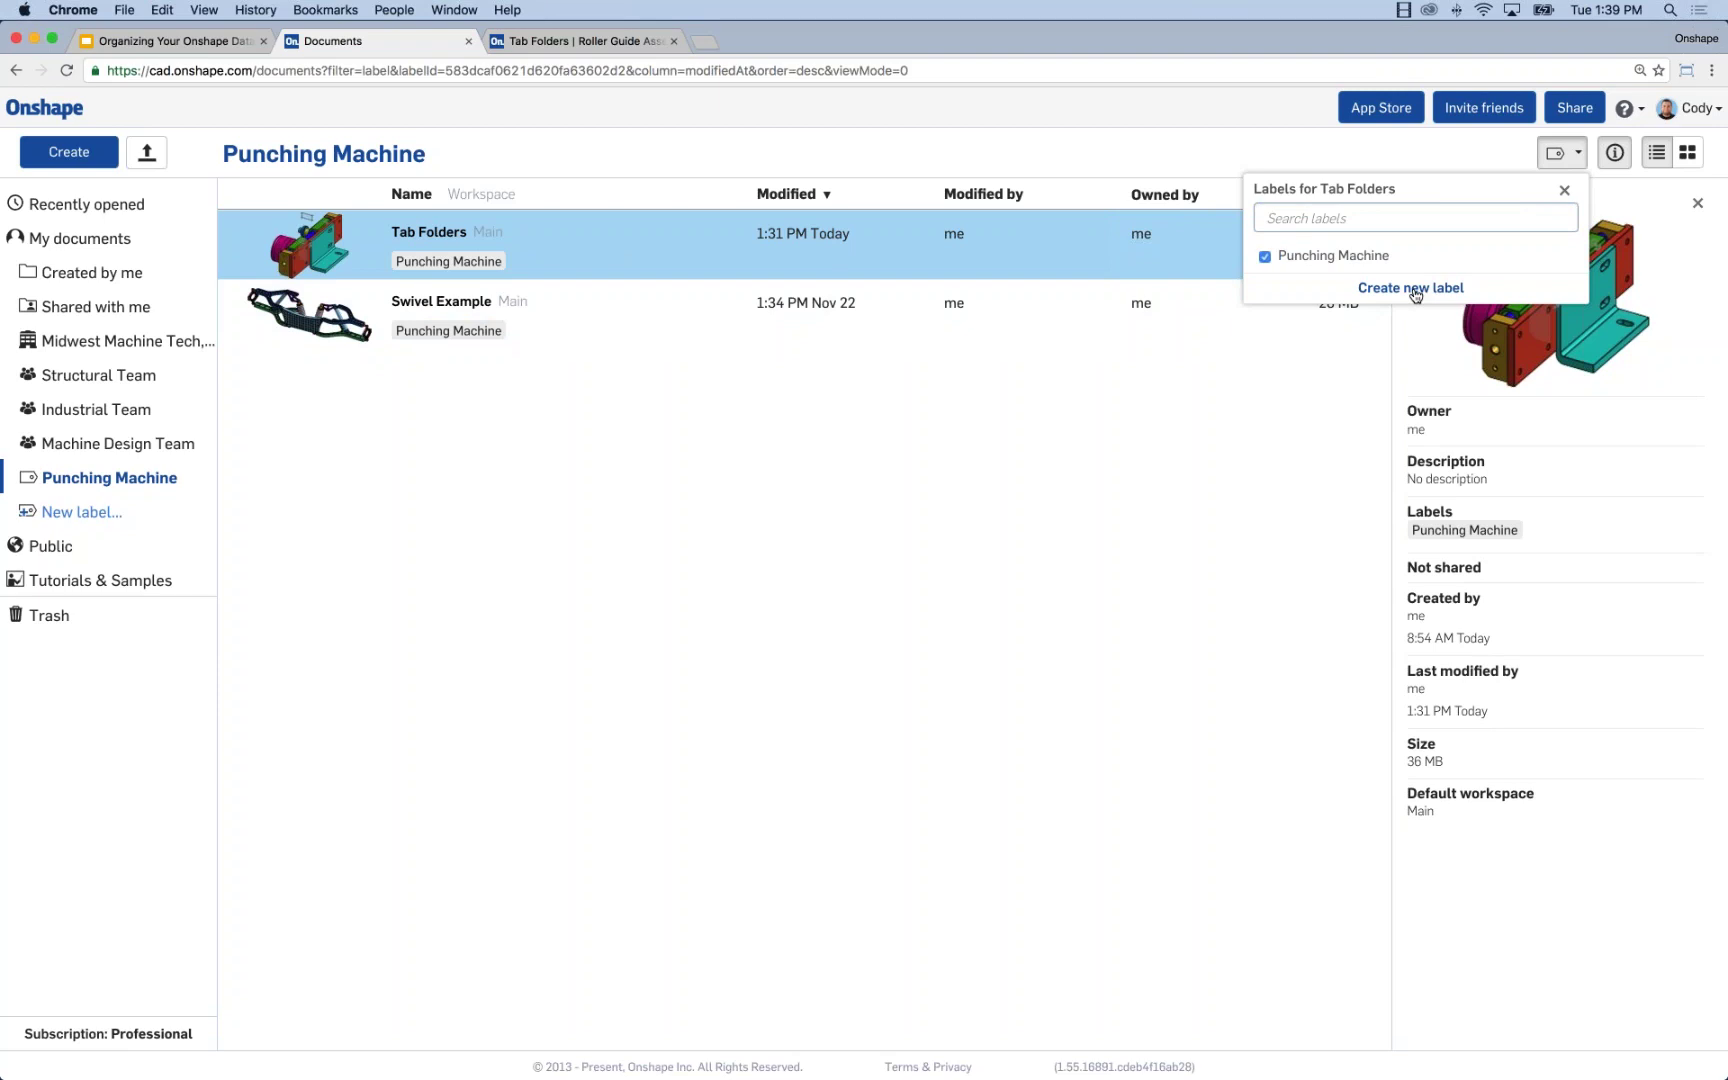
left_click(995, 474)
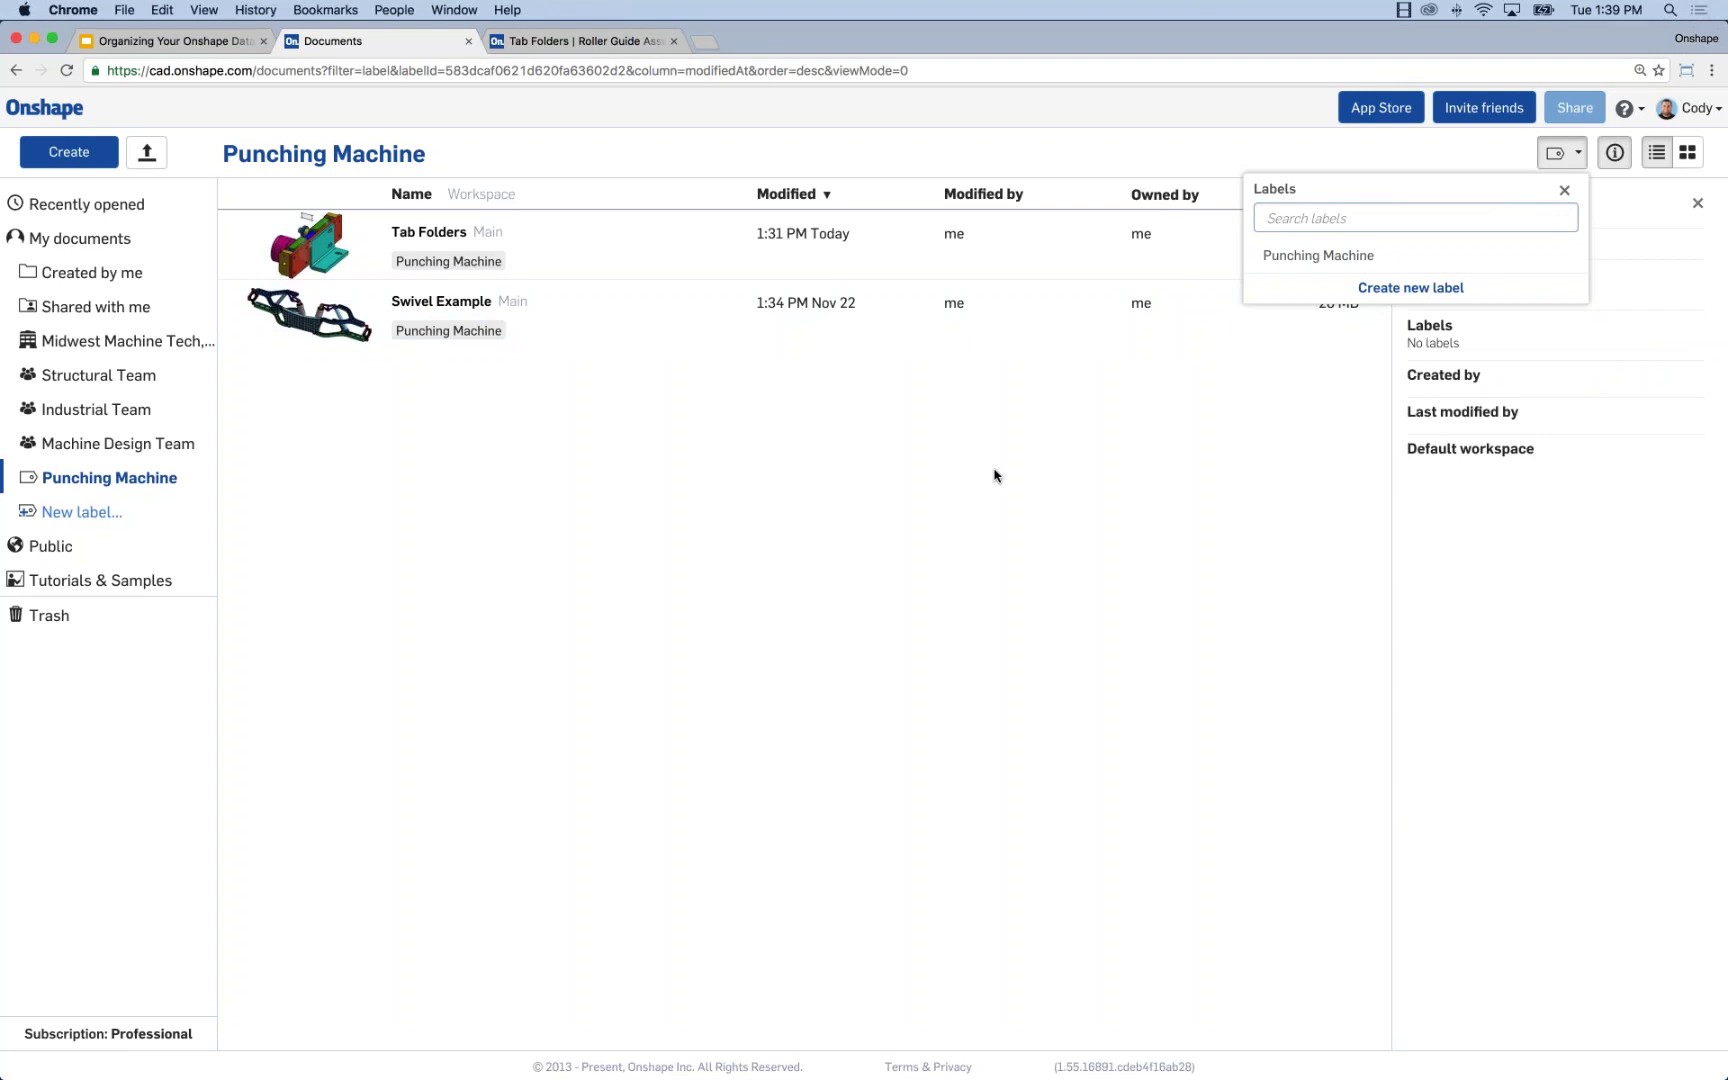
View the open Tab Folders document, the documents created by me, and the list of documents labelled Punching Machine
left_click(610, 42)
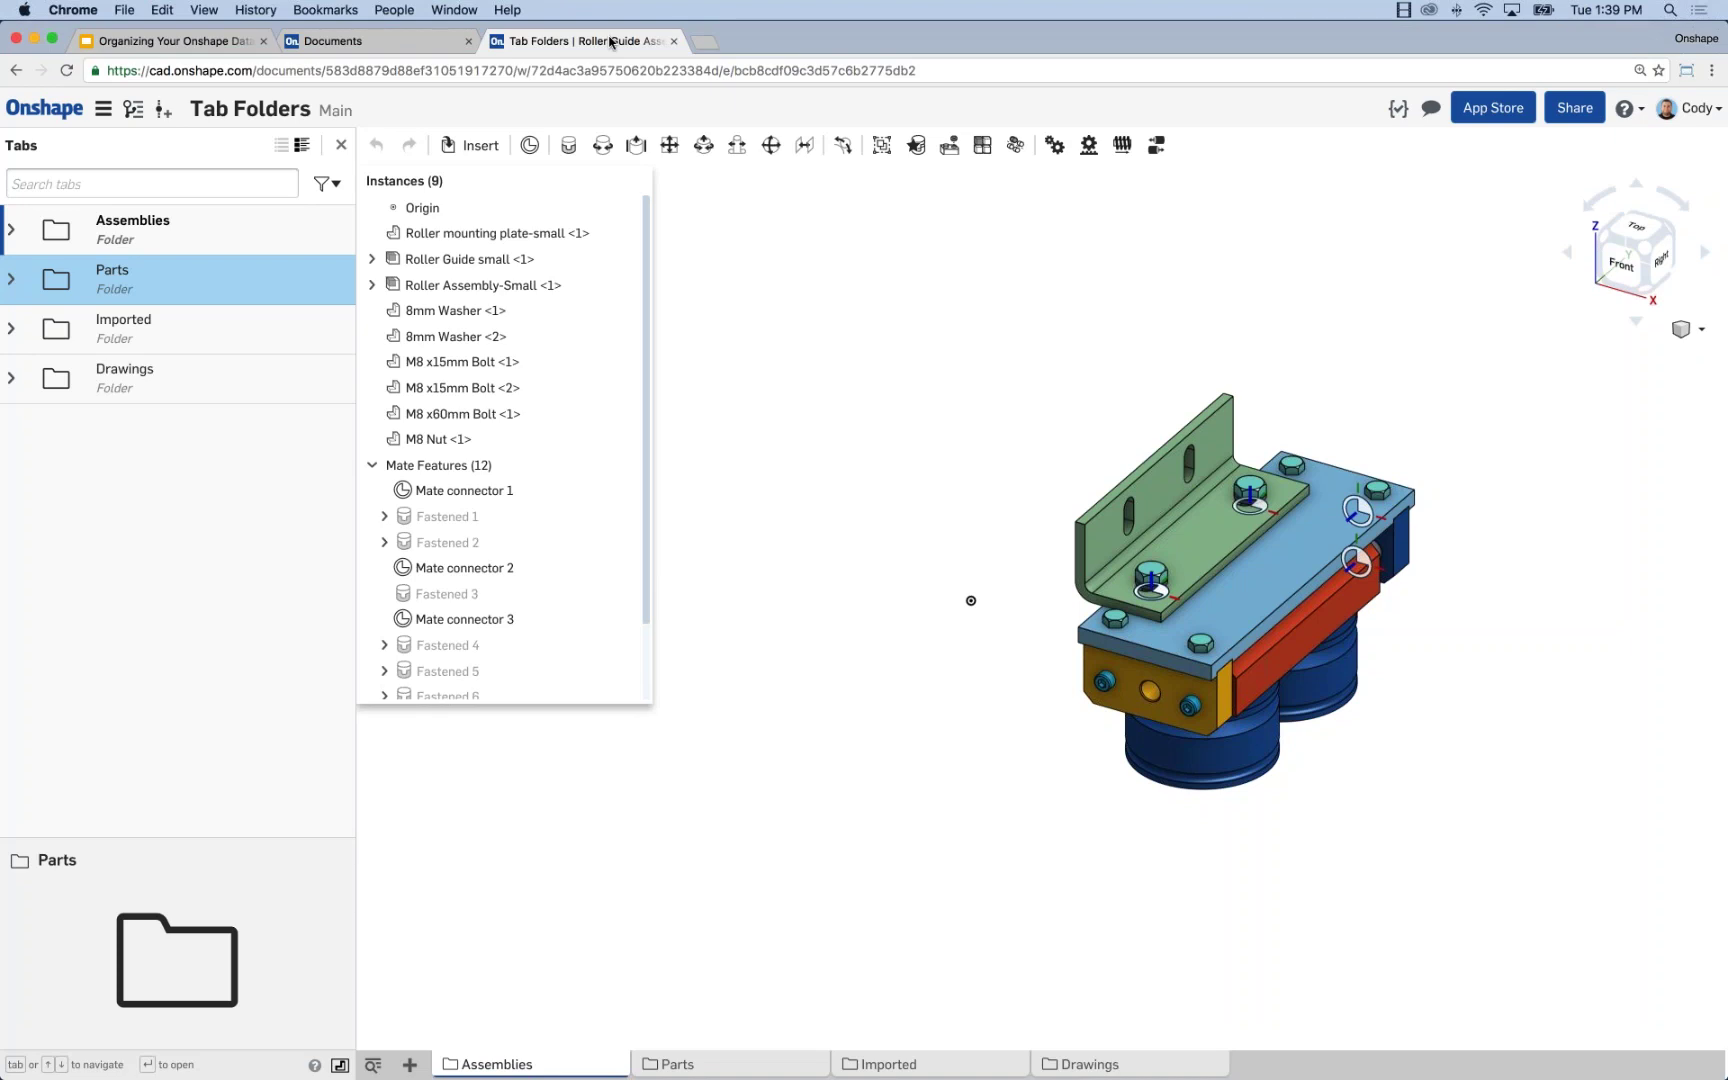
left_click(405, 46)
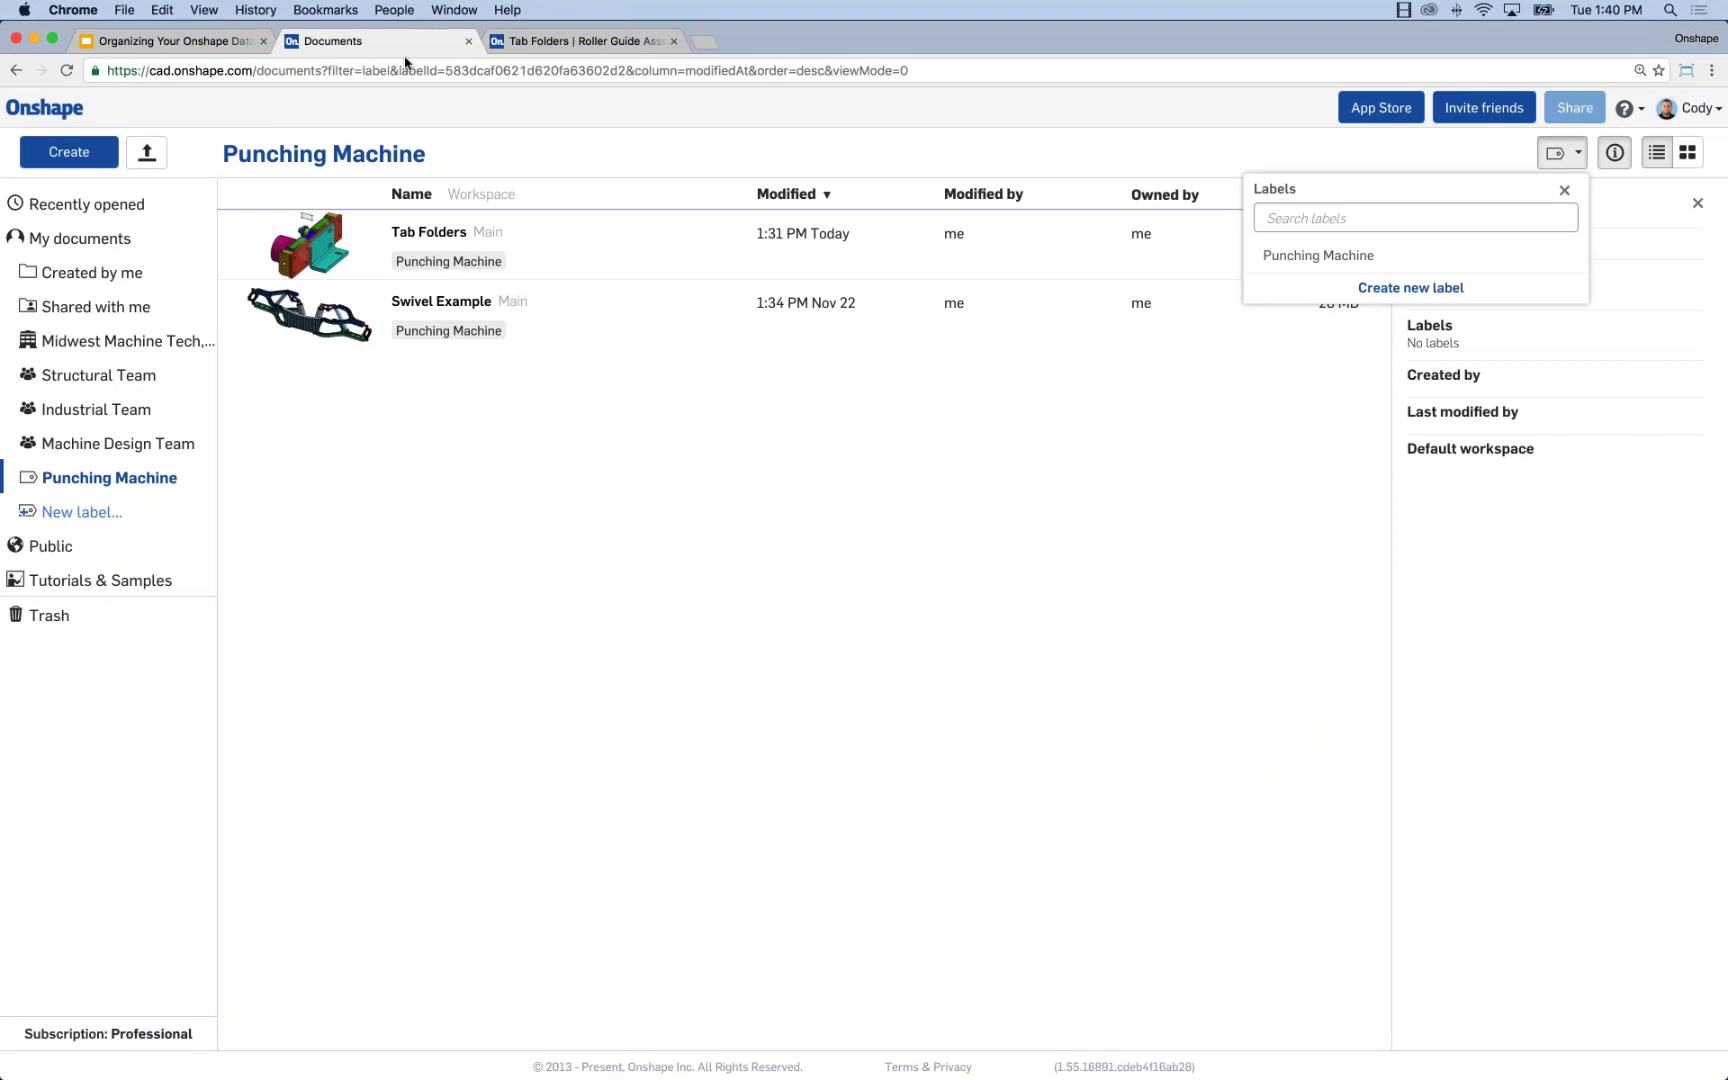
left_click_drag(166, 486, 92, 272)
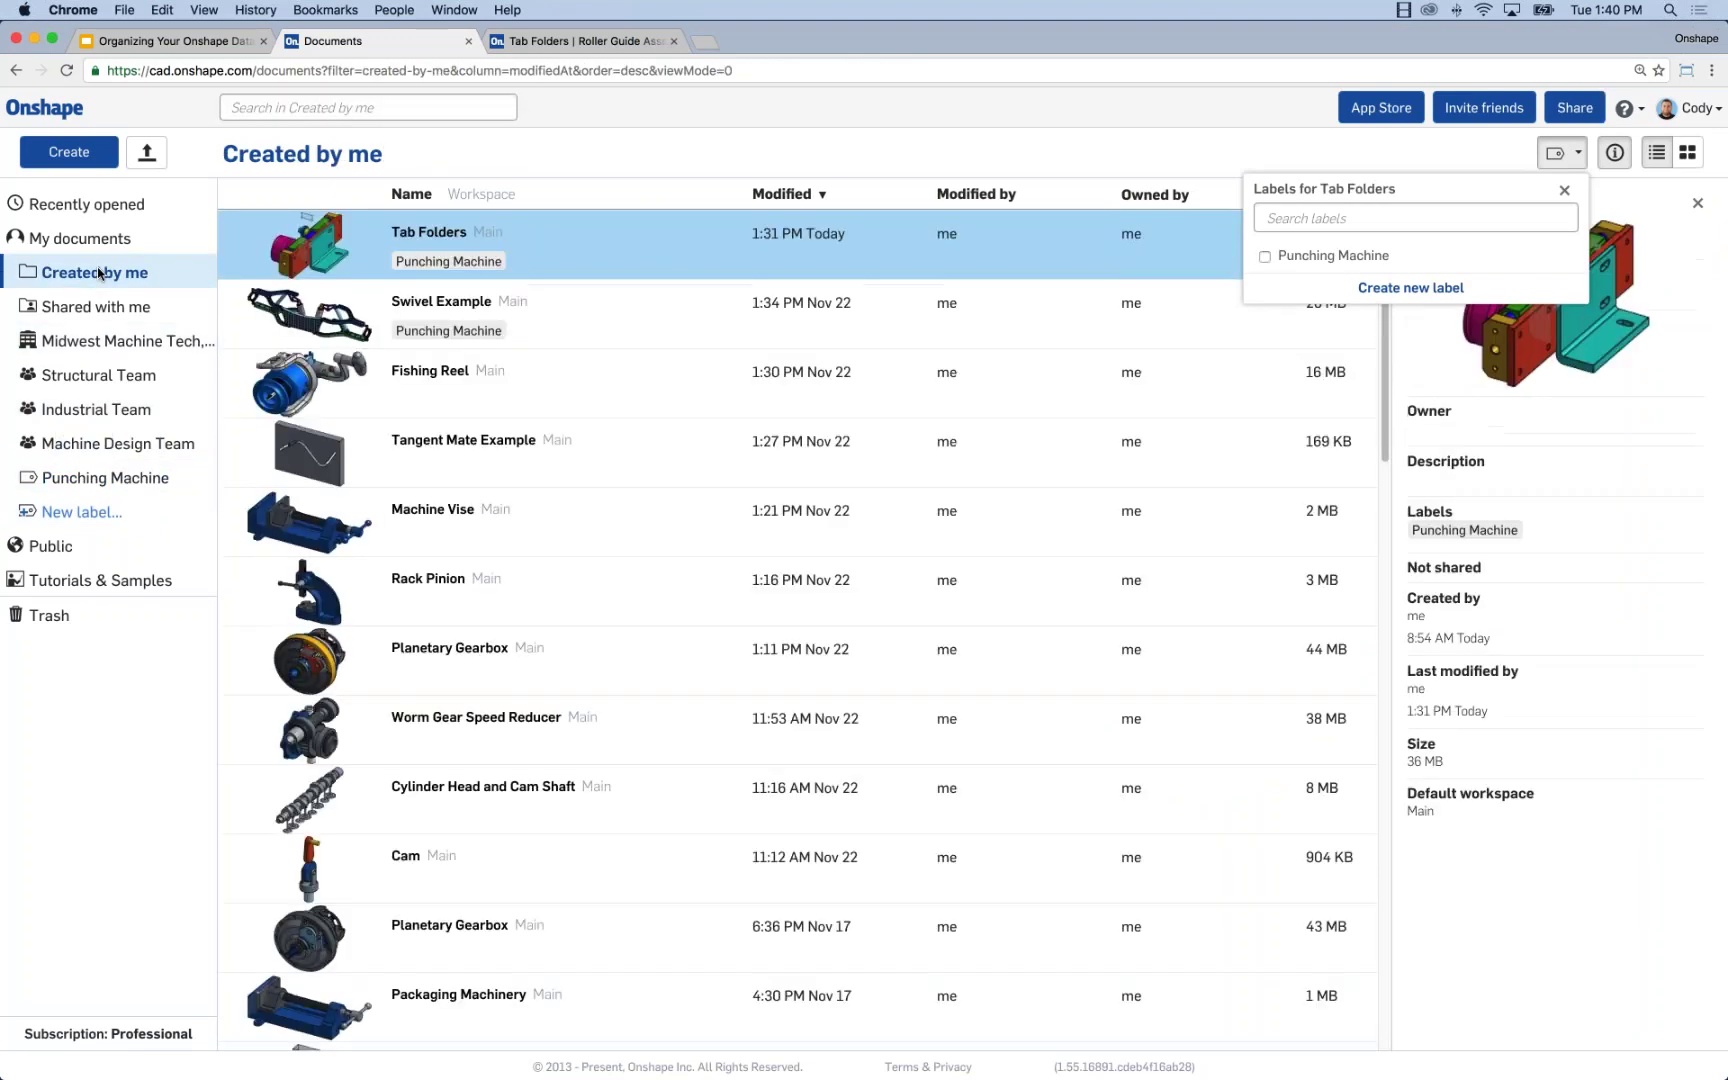
left_click(179, 489)
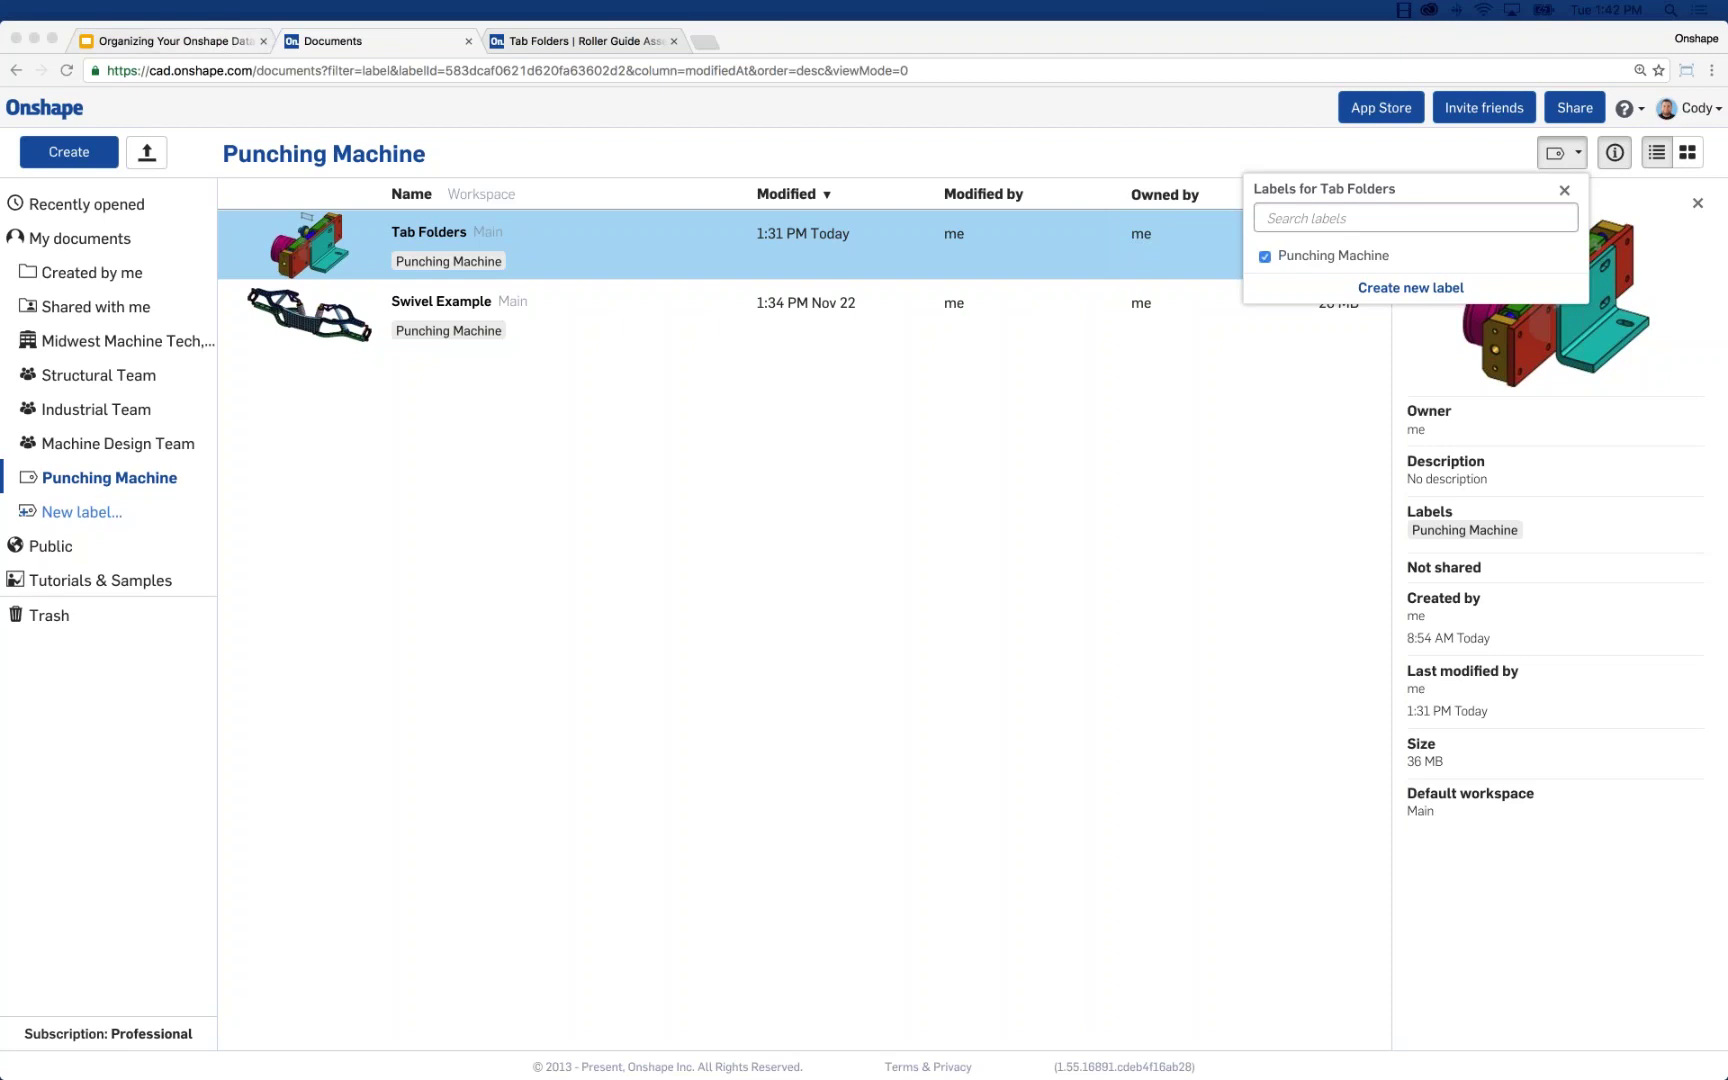
Switch to the Organizing Your Onshape Data presentation in Google Slides and show the closing "Build something awesome!" slide
left_click(212, 42)
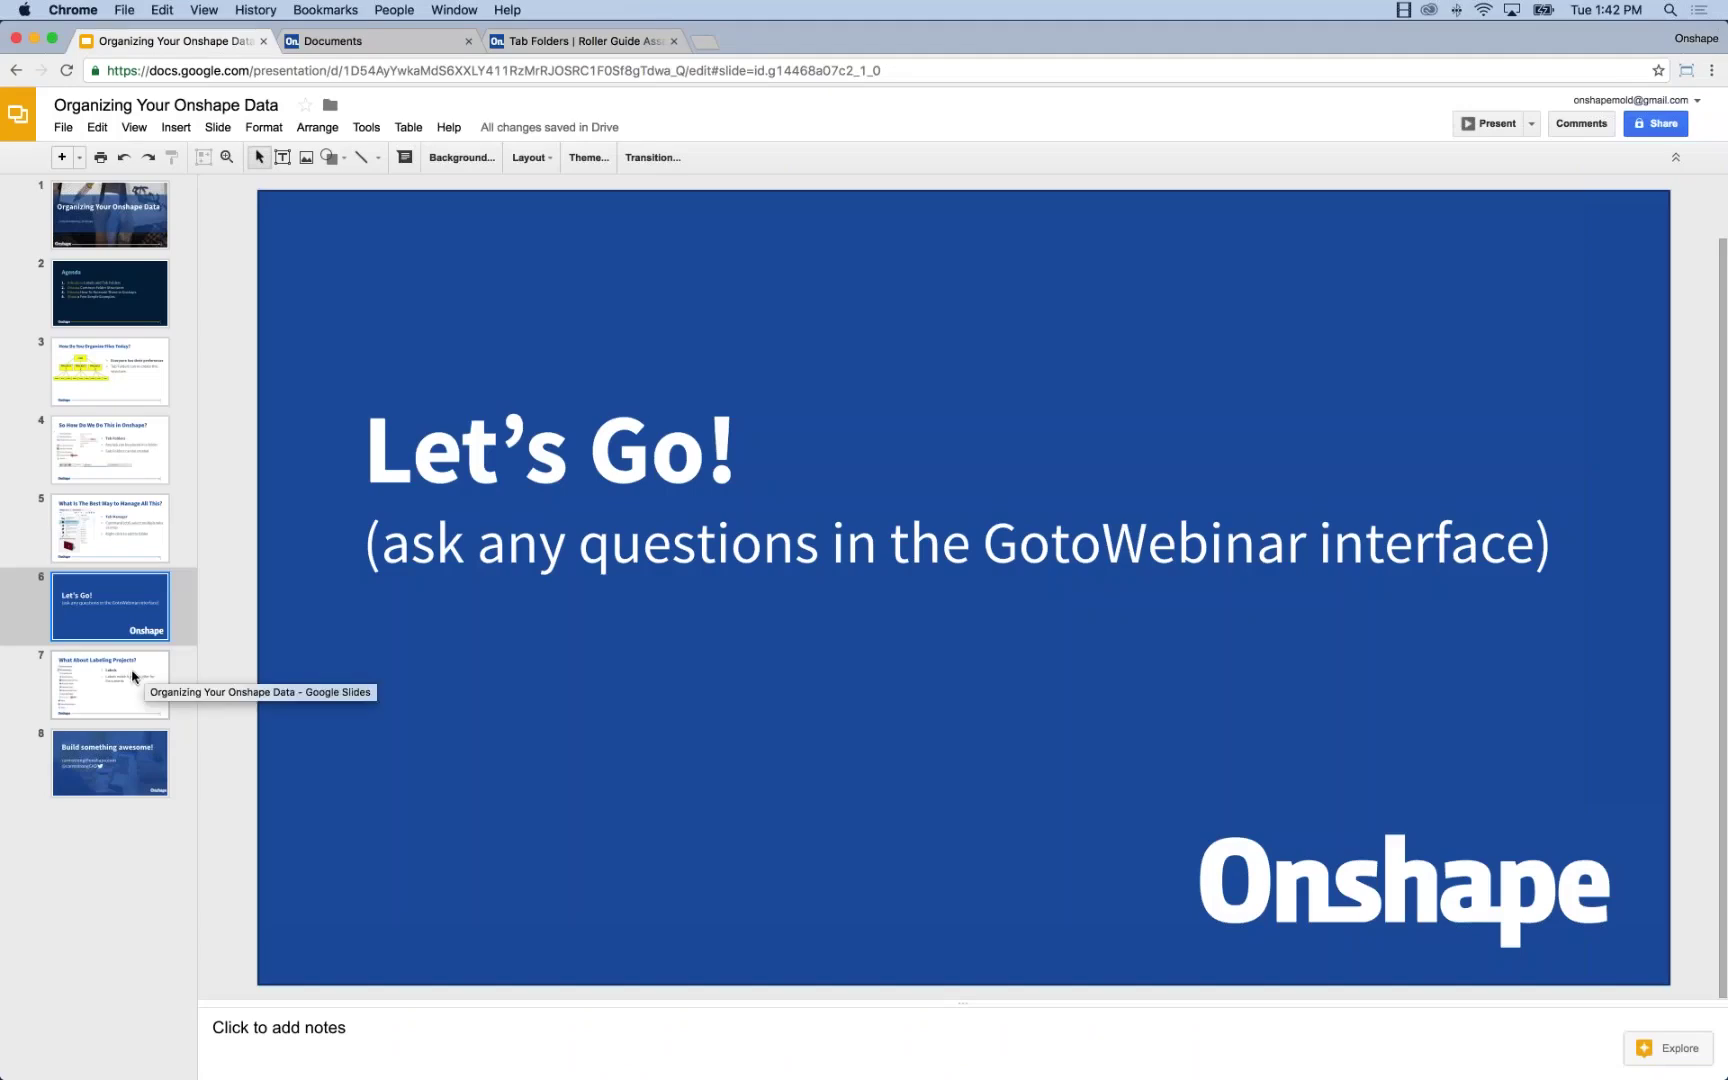
left_click(126, 764)
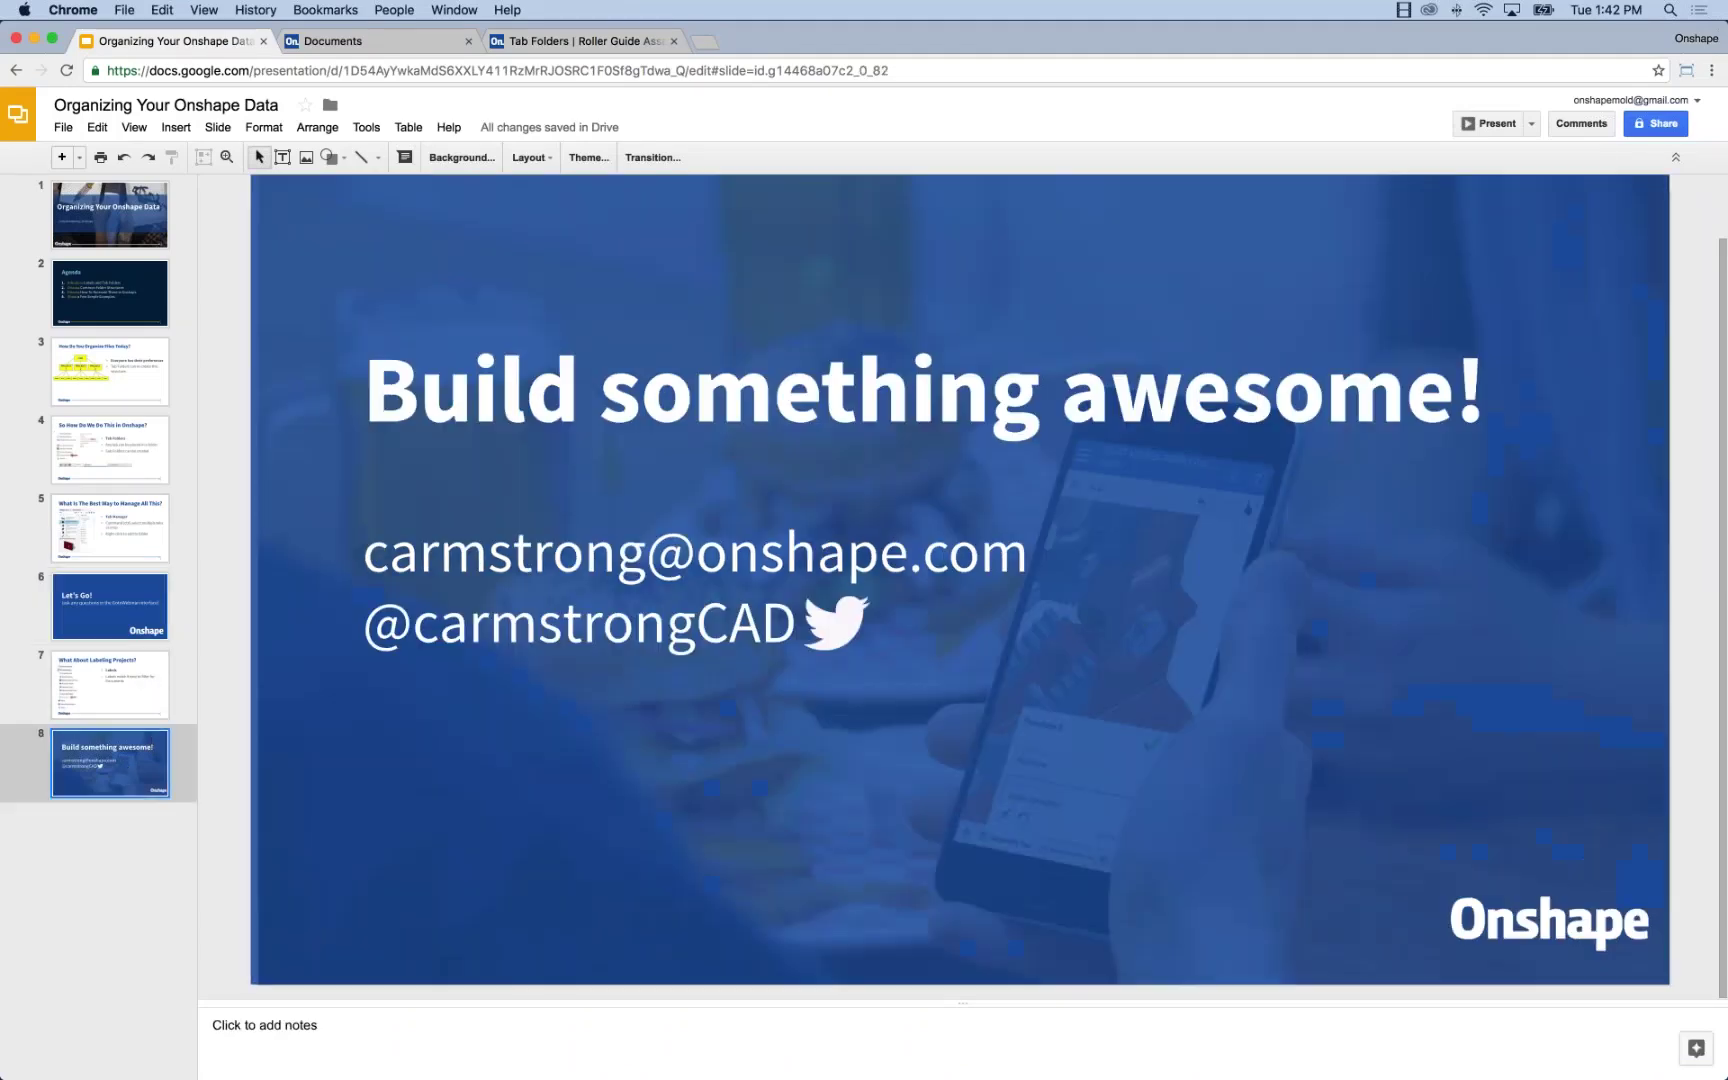